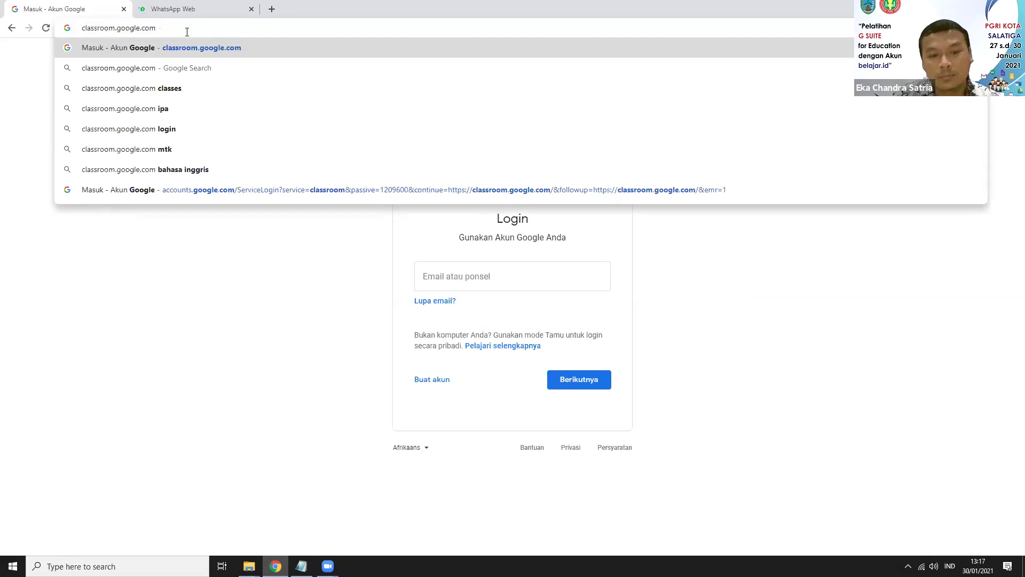
# Step: Load classroom.google.com to show the Classes page with the two training classes
pyautogui.press('Return')
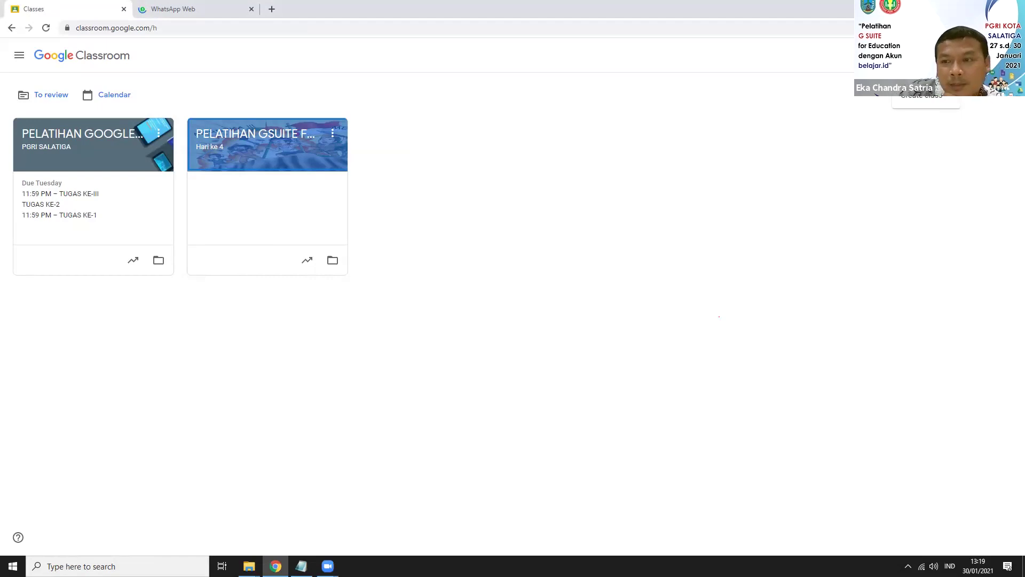
# Step: Open the Create class dialog from the + menu and focus the Class name field
pyautogui.click(280, 320)
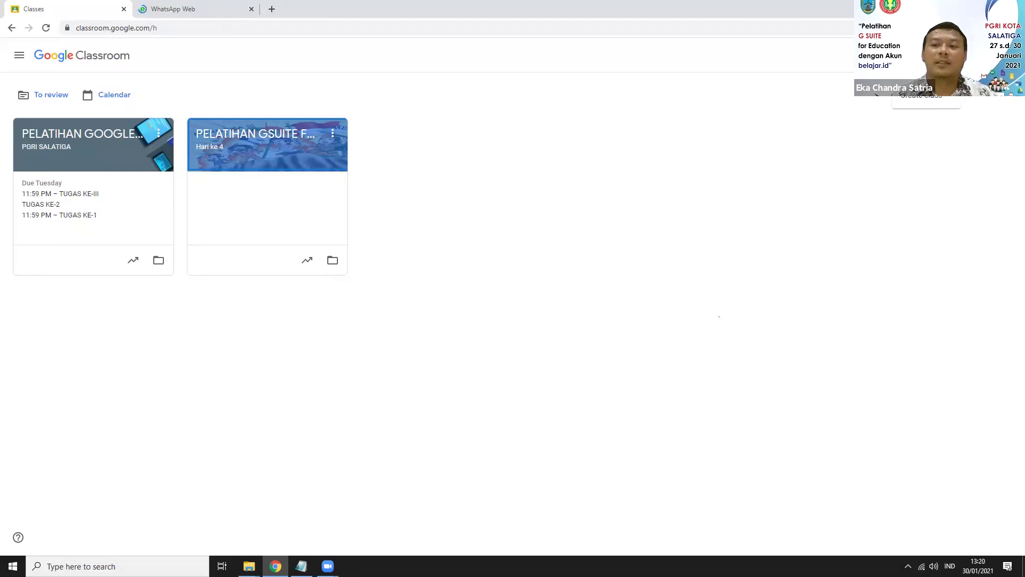
pyautogui.click(919, 98)
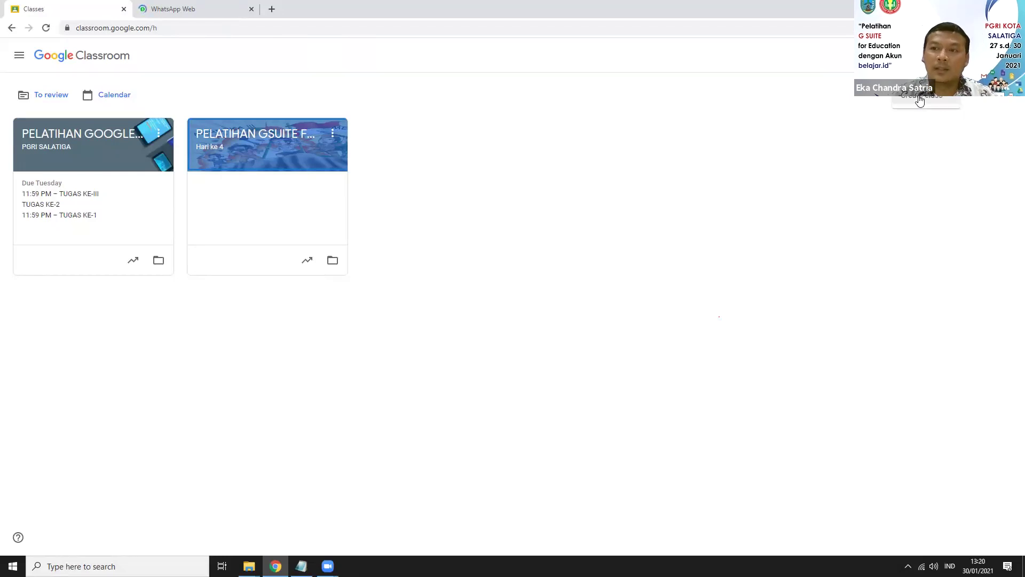
pyautogui.click(920, 98)
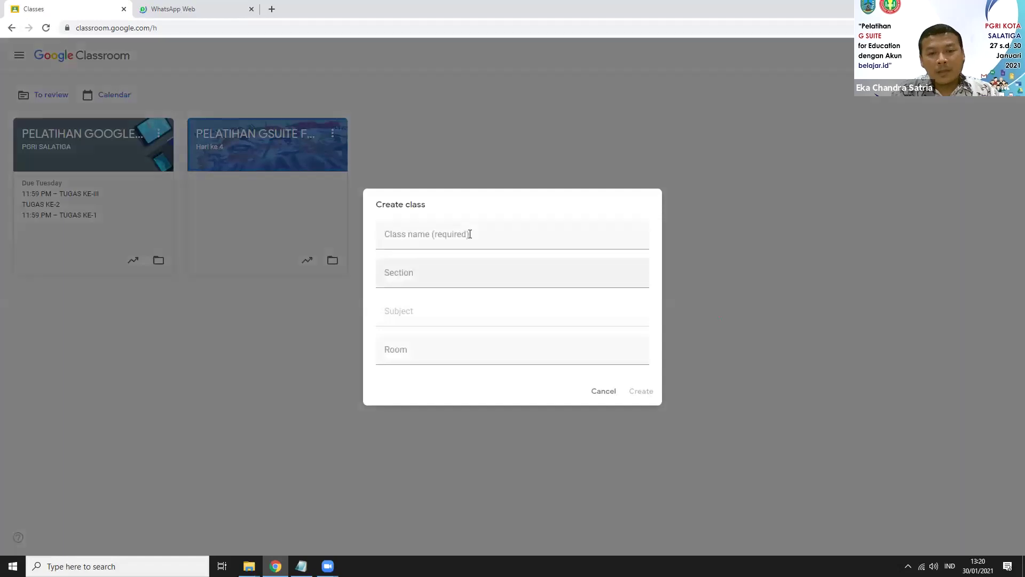
pyautogui.click(470, 233)
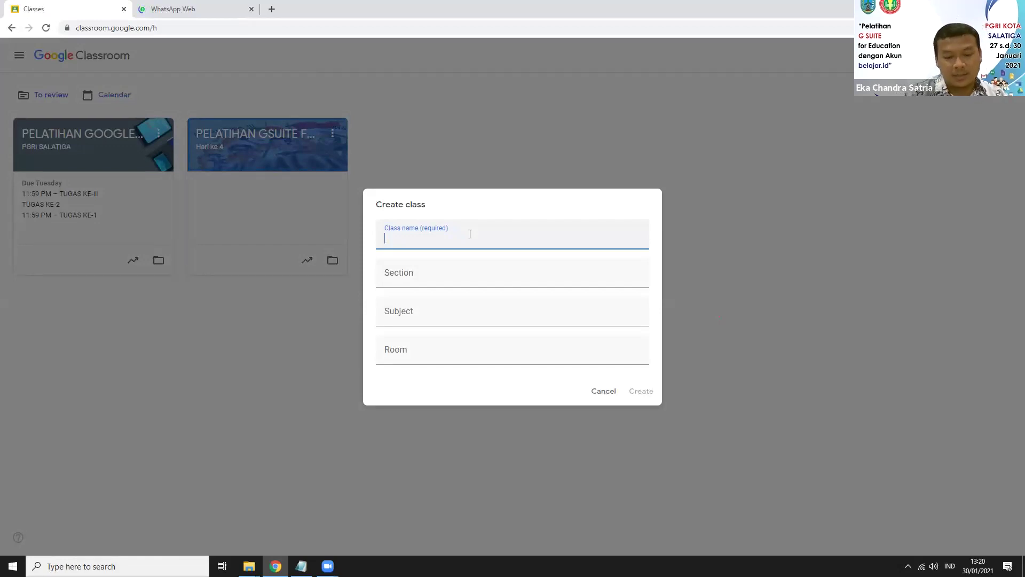
# Step: Enter the class name PELATIHAN GSUITE in capital letters, fixing the typo
pyautogui.press('capslock')
pyautogui.write('PELATIHAN ')
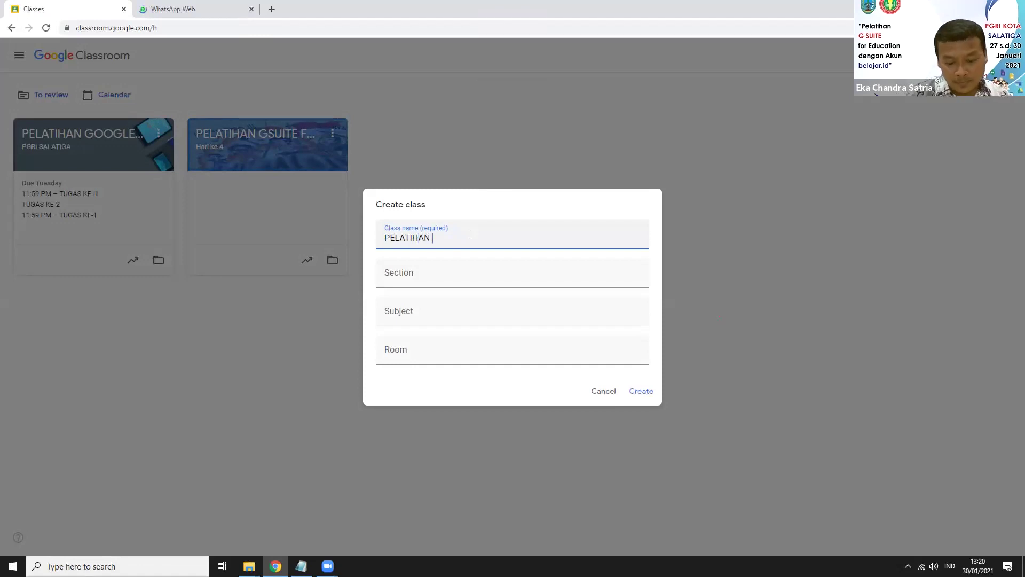
pyautogui.write('CLASSRT')
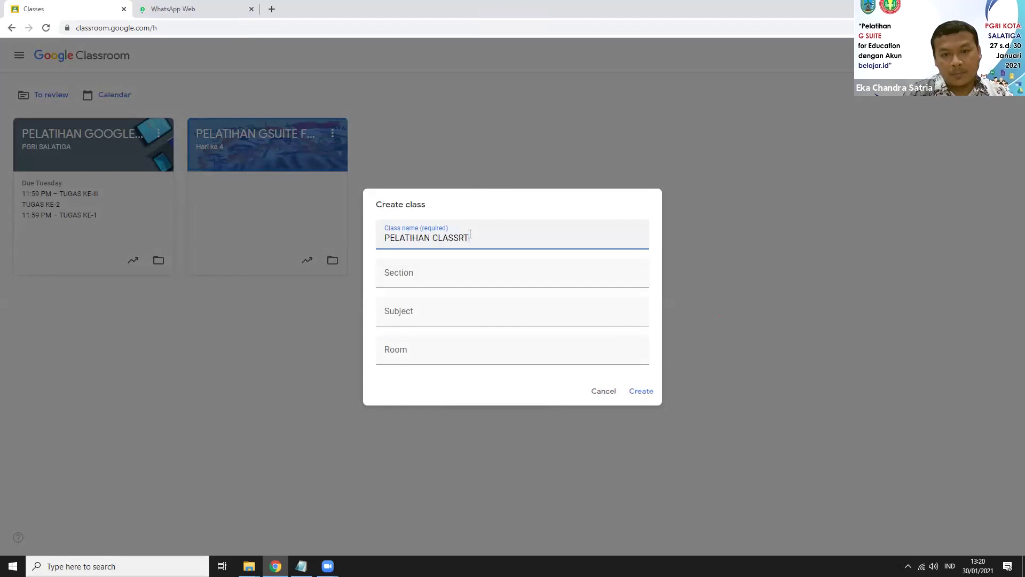
pyautogui.press('BackSpace')
pyautogui.write('OOM')
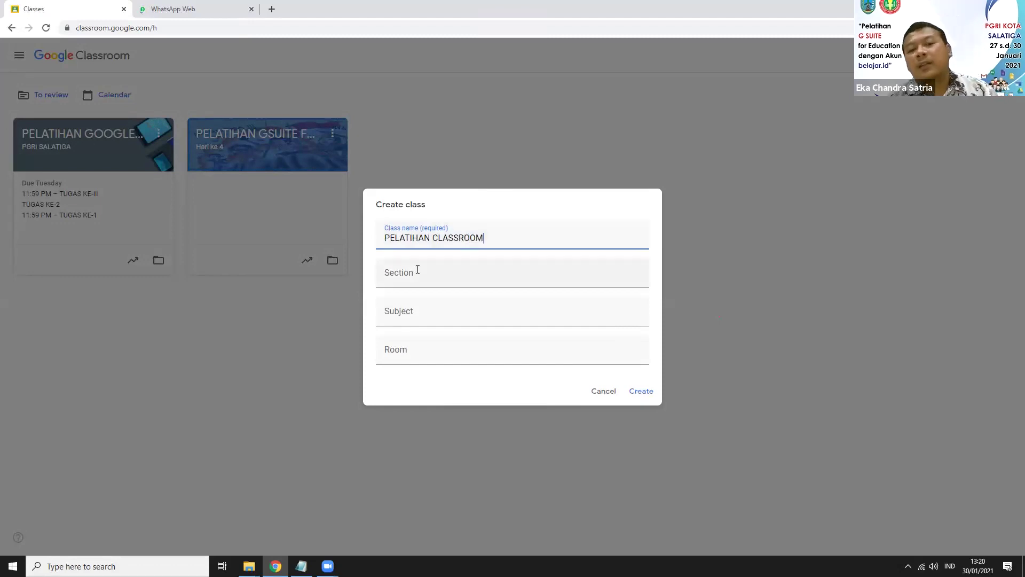
pyautogui.press('Tab')
pyautogui.doubleClick(446, 239)
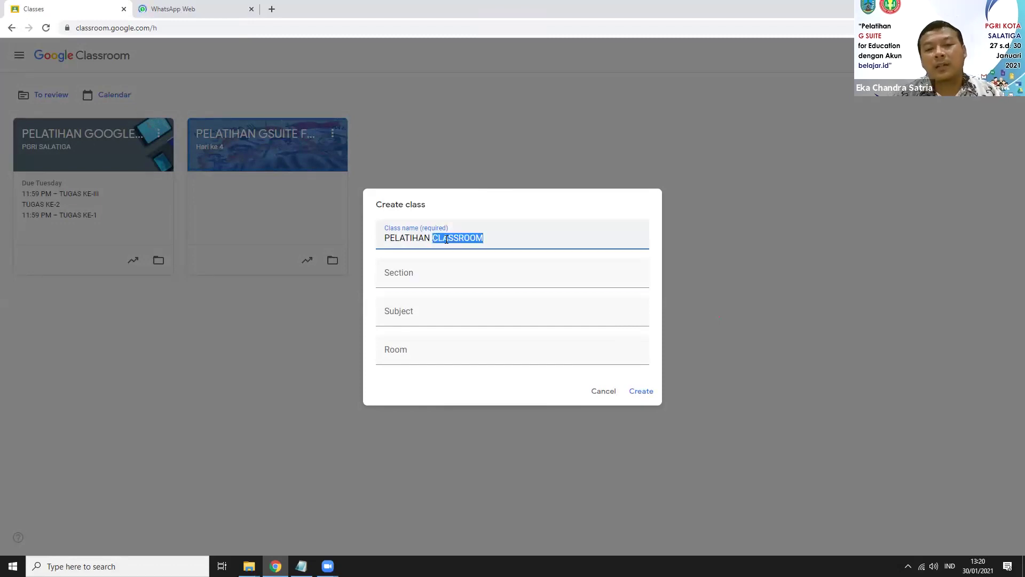
pyautogui.write('GSUI')
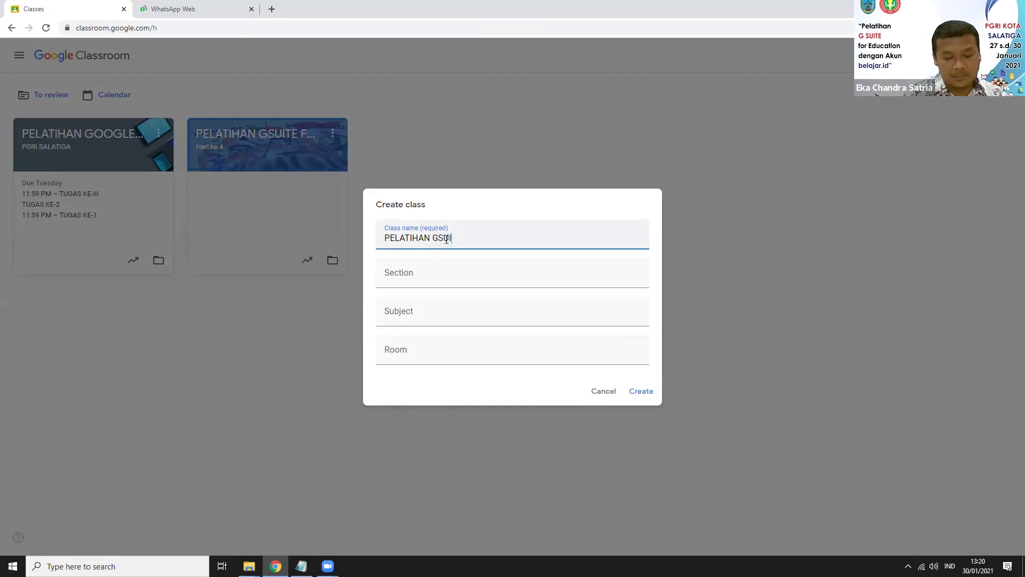
pyautogui.write('TE')
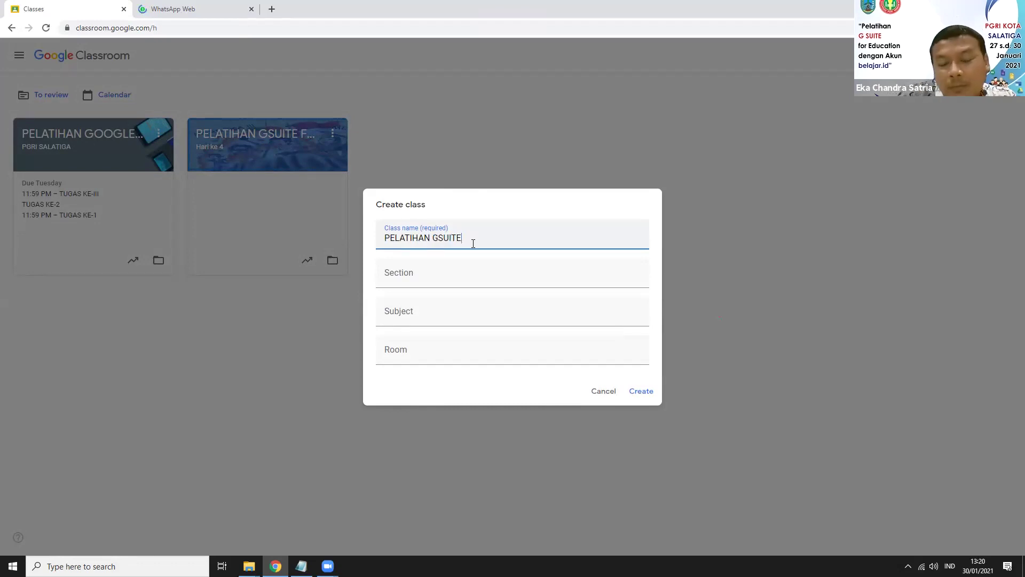
# Step: Fill in section CLASSROOM, subject FITUR-FITUR CLASSROOM and room 1, then create the class
pyautogui.click(445, 268)
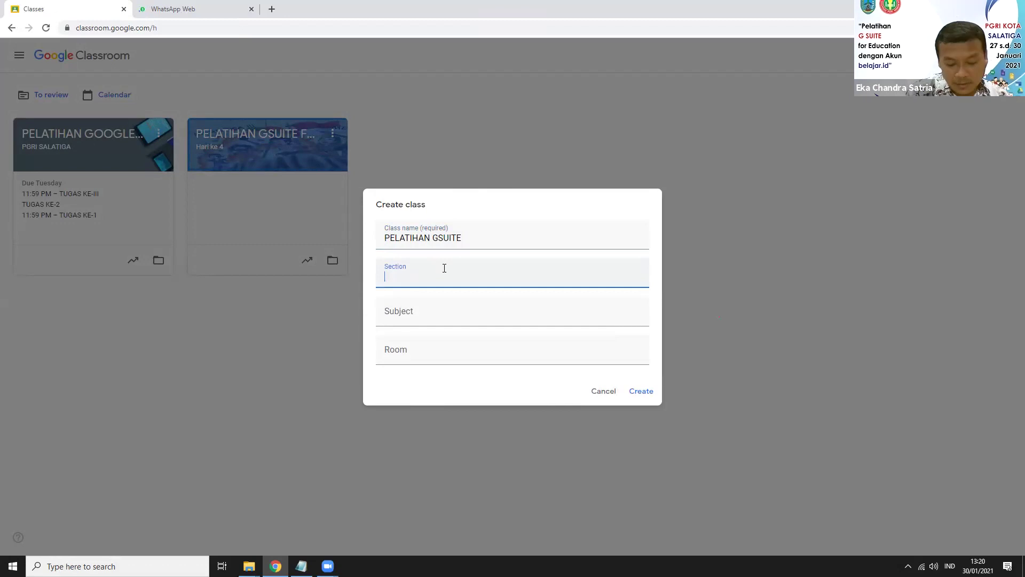
pyautogui.write('K')
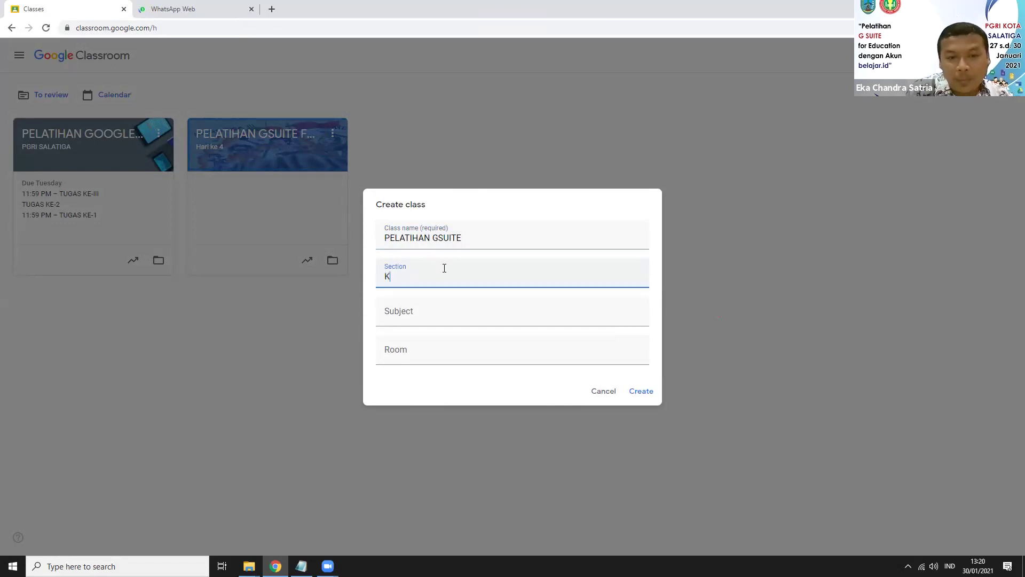
pyautogui.write('ELA')
pyautogui.press('BackSpace')
pyautogui.press('BackSpace')
pyautogui.press('BackSpace')
pyautogui.press('BackSpace')
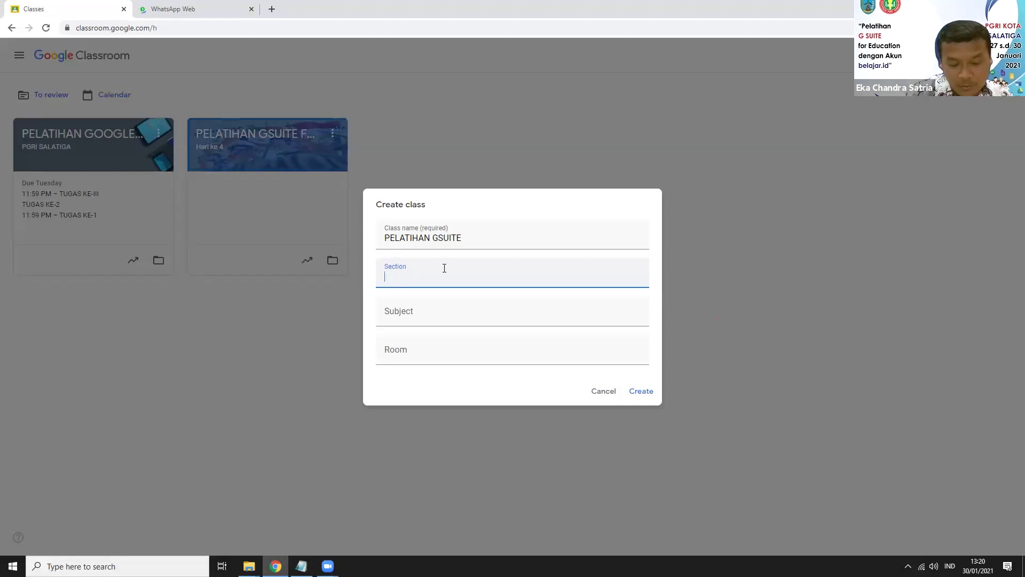
pyautogui.write('CLASS')
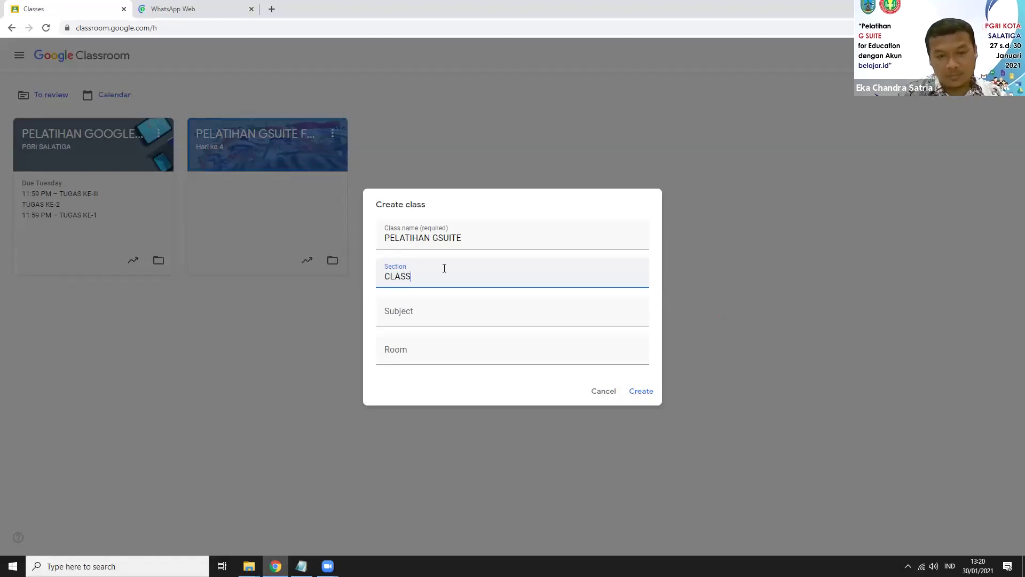
pyautogui.write('ROOM')
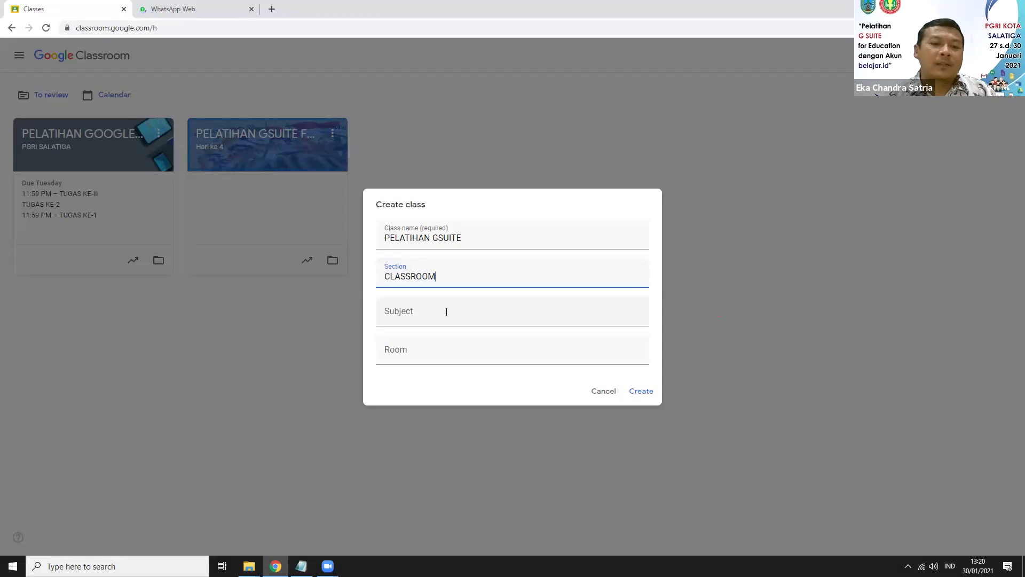
pyautogui.click(432, 304)
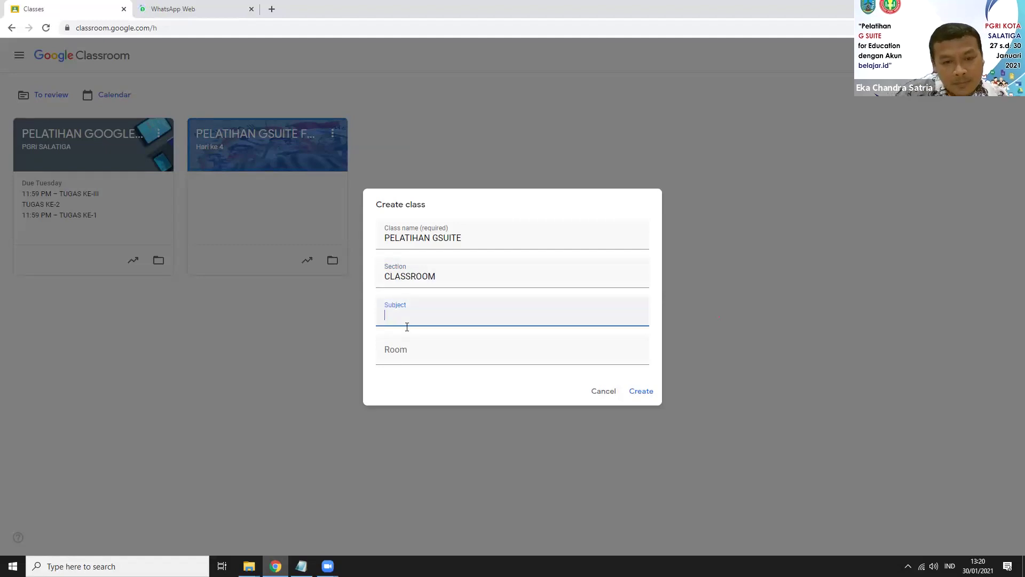
pyautogui.write('FITUR-FITUR CLA')
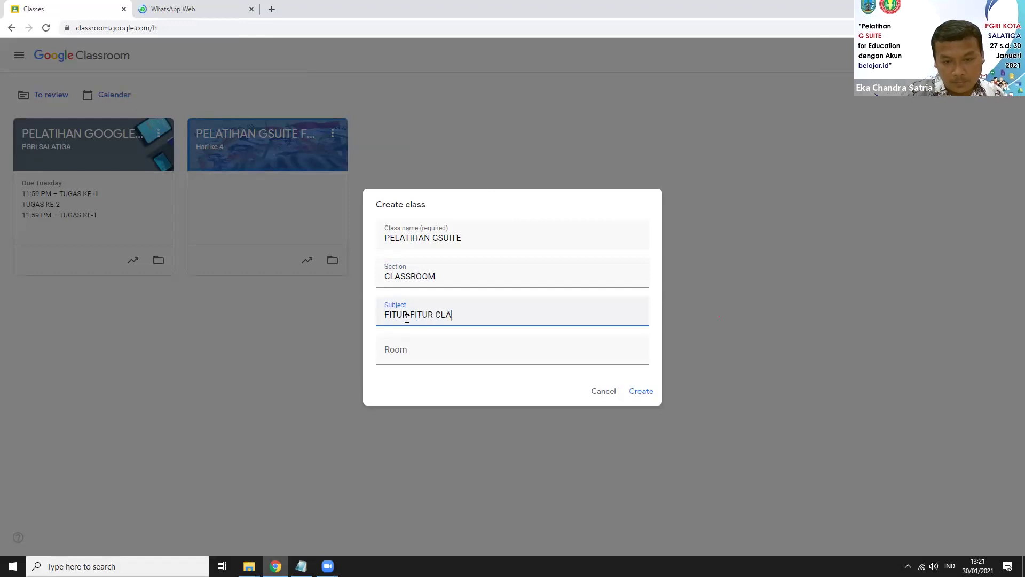
pyautogui.write('SSROOM')
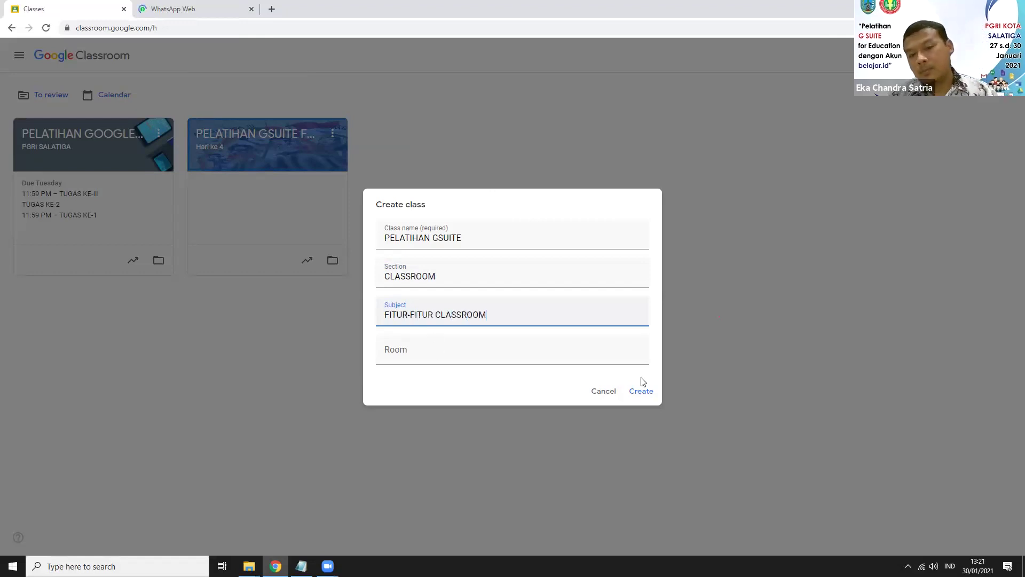
pyautogui.press('Tab')
pyautogui.write('1')
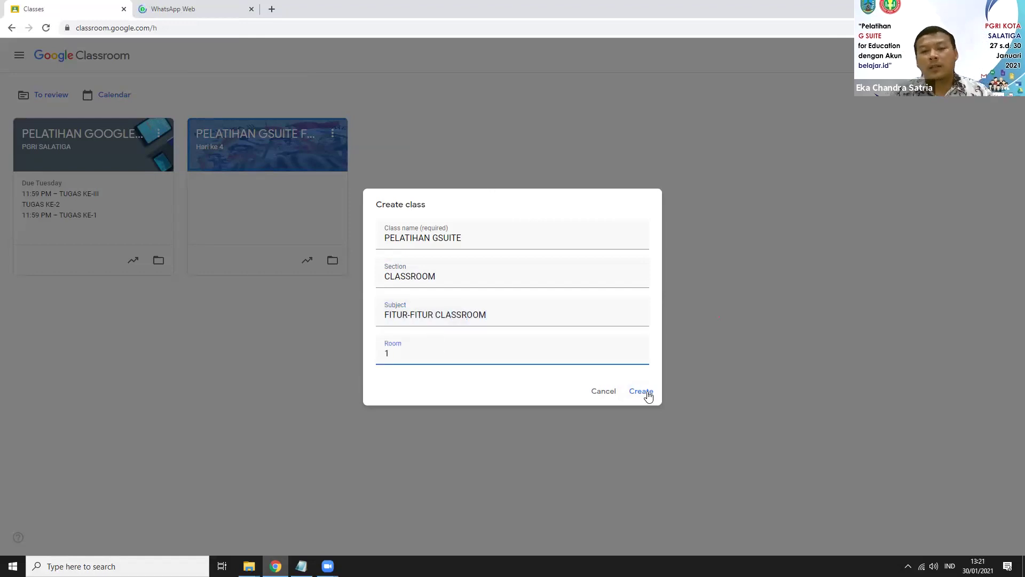
pyautogui.click(648, 395)
# Step: Create the PELATIHAN GSUITE class and generate a Meet link for it
pyautogui.click(648, 394)
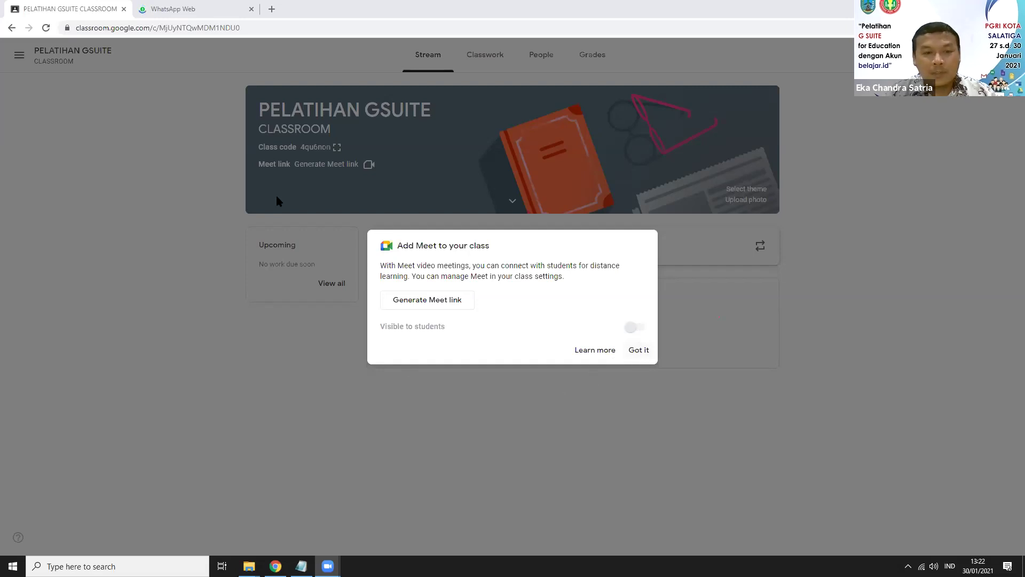
pyautogui.click(66, 266)
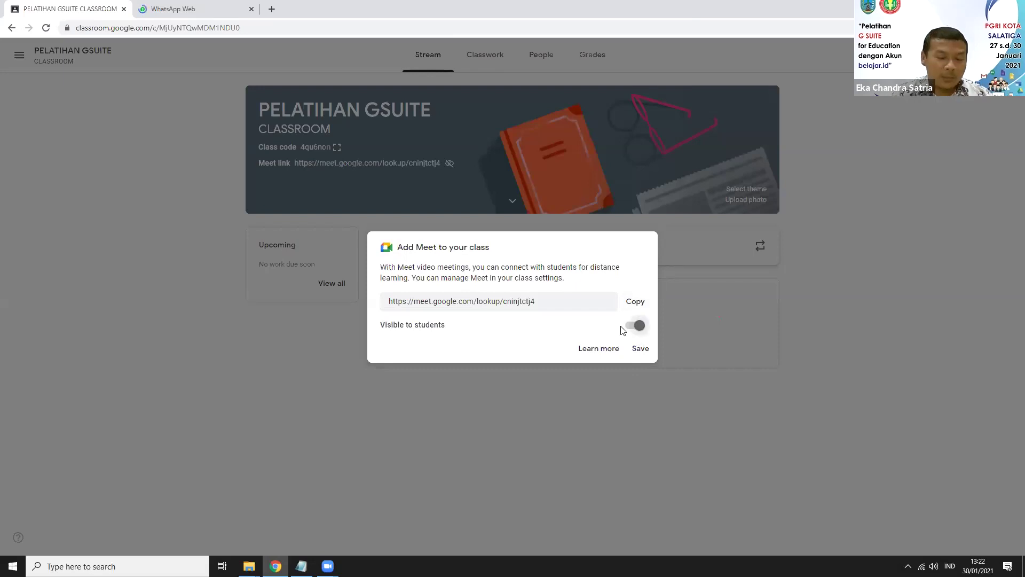
# Step: Save the class Meet link with Visible to students turned on
pyautogui.click(629, 331)
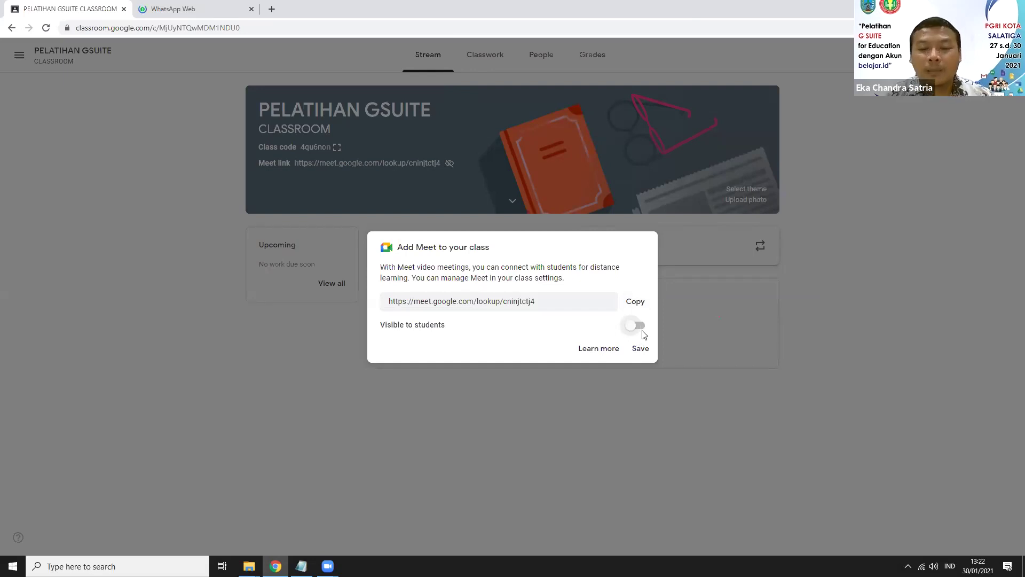
pyautogui.click(638, 328)
pyautogui.click(638, 350)
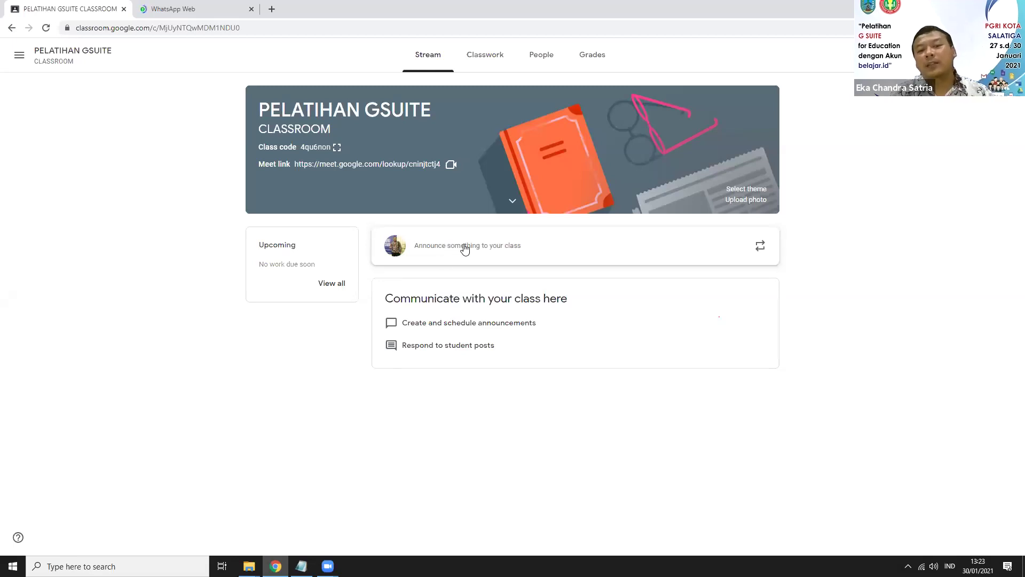
# Step: Write the announcement 'Selamat datang di kelas pelatihan classroom'
pyautogui.click(462, 247)
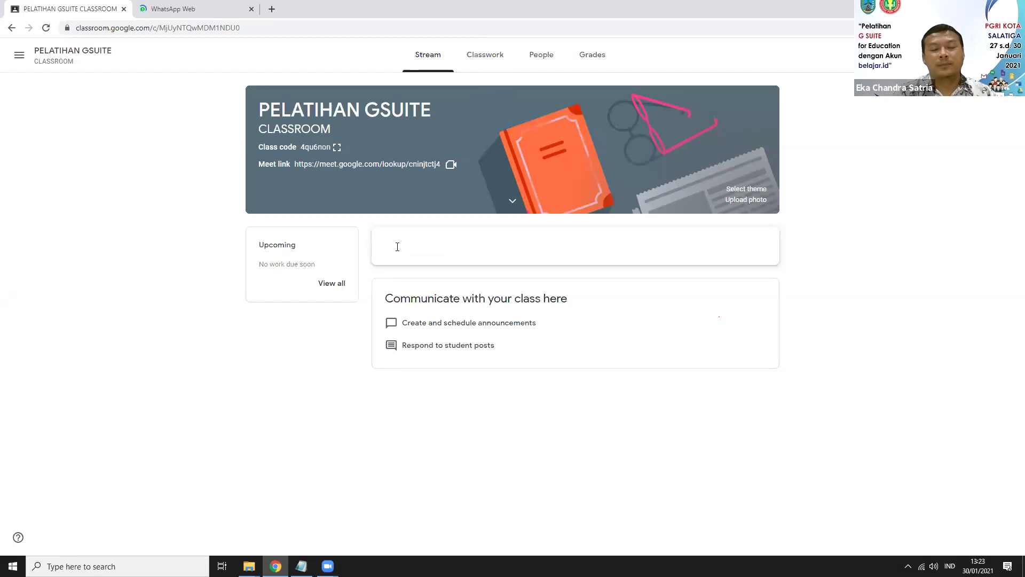
pyautogui.write('S')
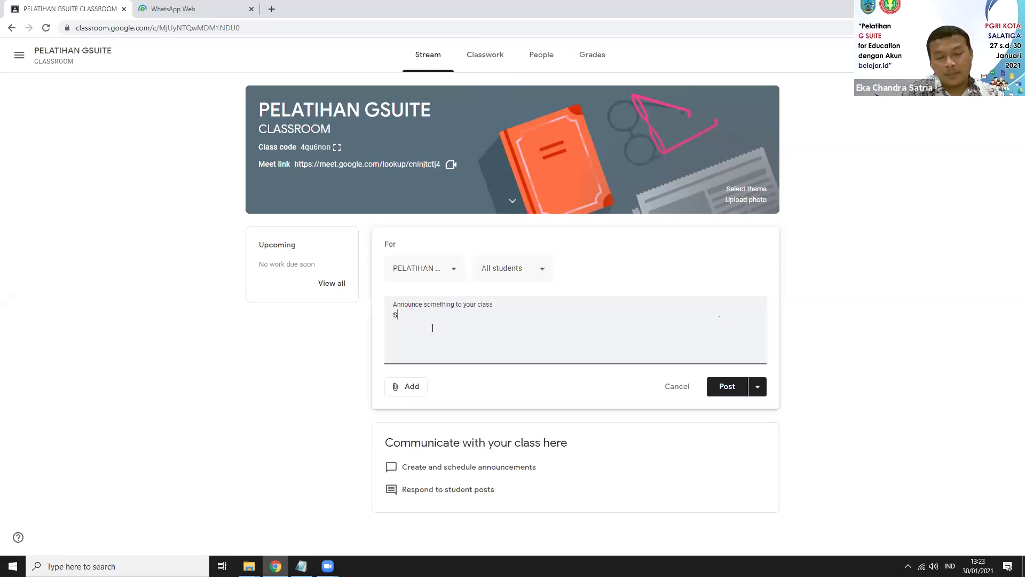
pyautogui.write('E')
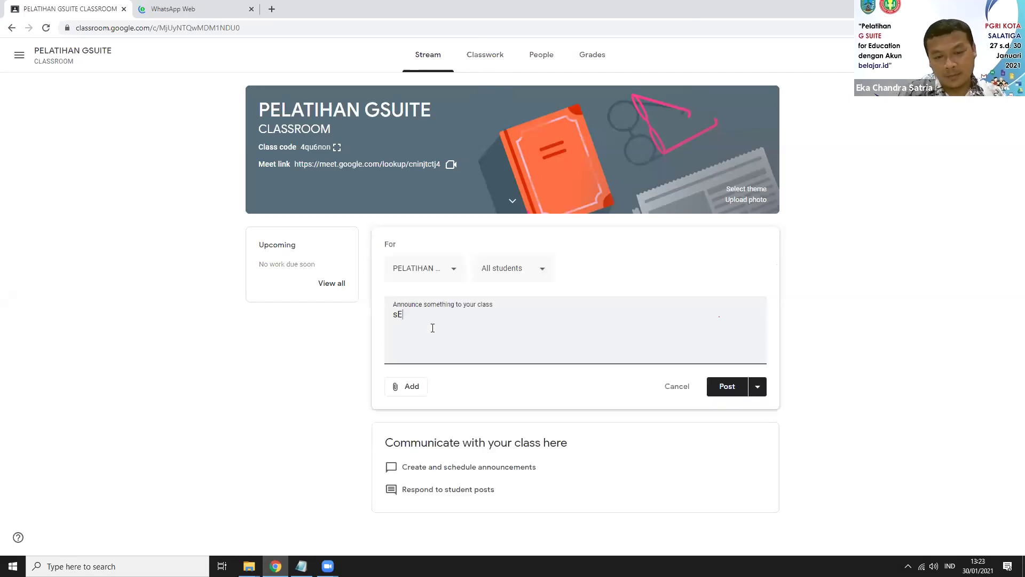
pyautogui.press('BackSpace')
pyautogui.press('BackSpace')
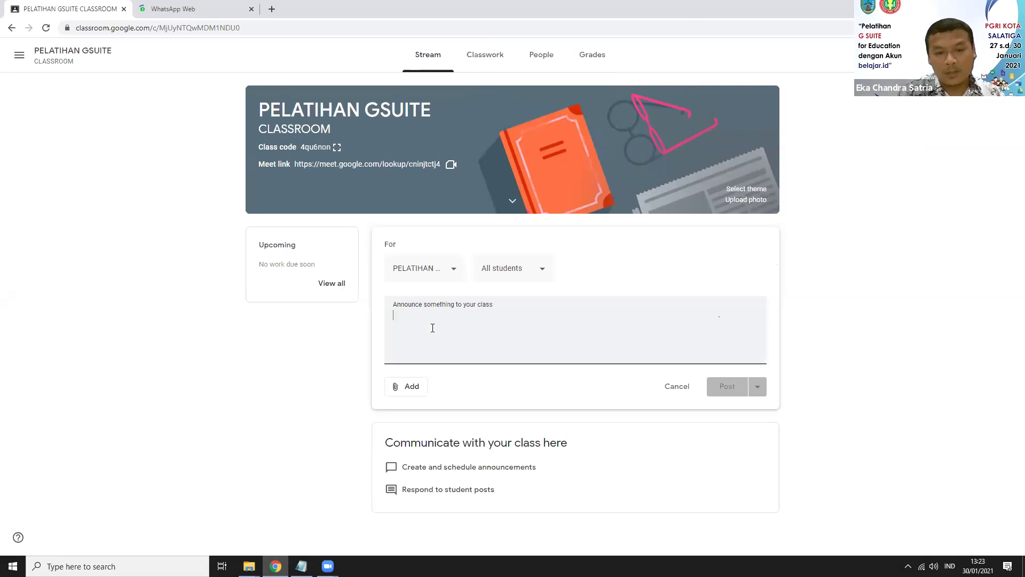
pyautogui.write('Selamat datang ')
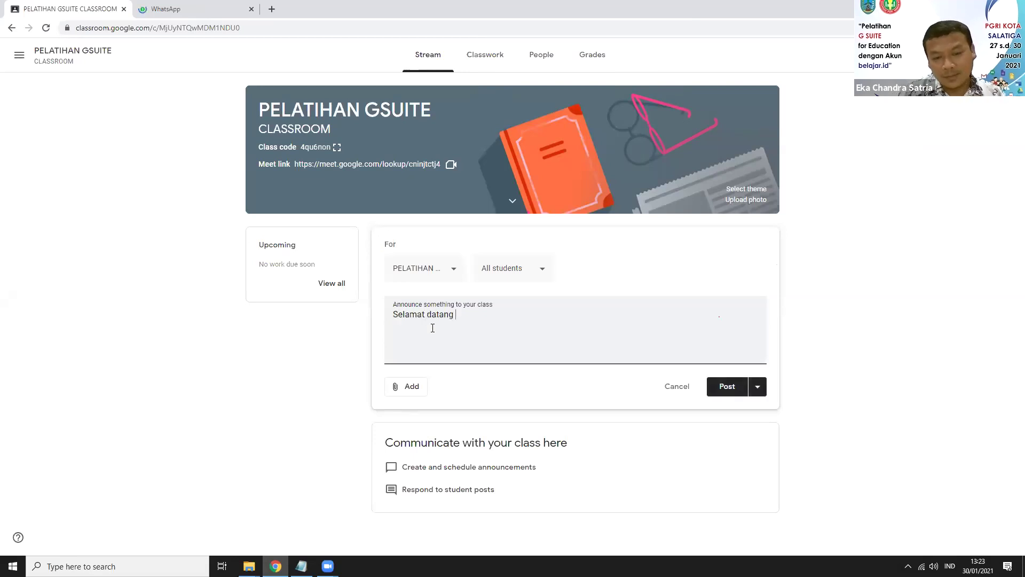
pyautogui.write('di kelas ')
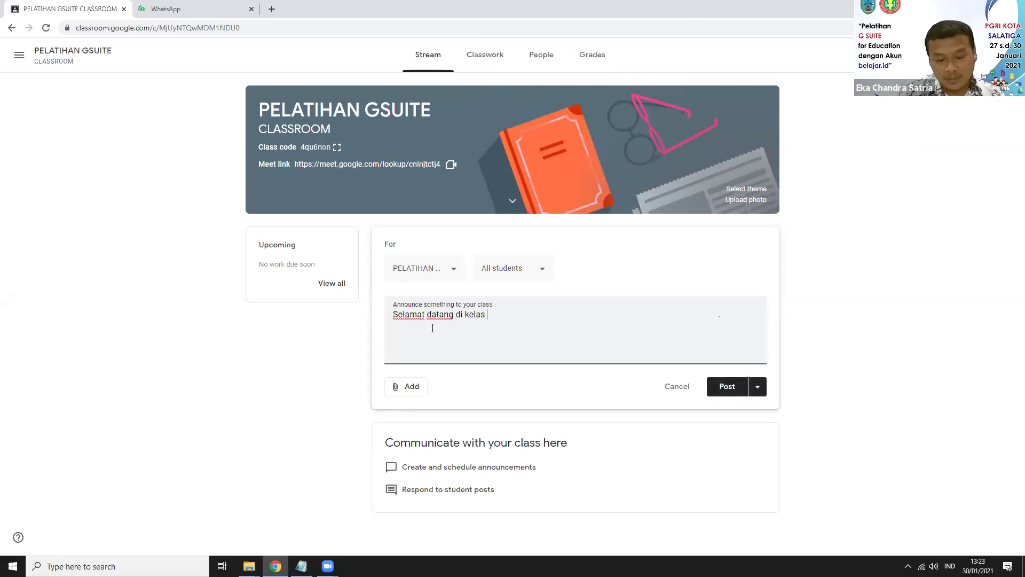
pyautogui.write('pe')
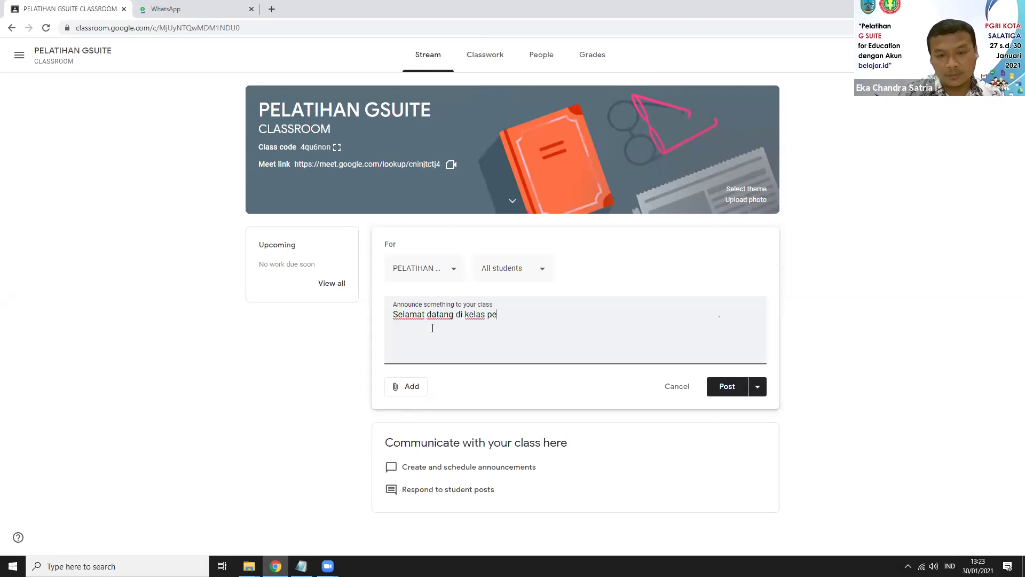
pyautogui.write('latihan')
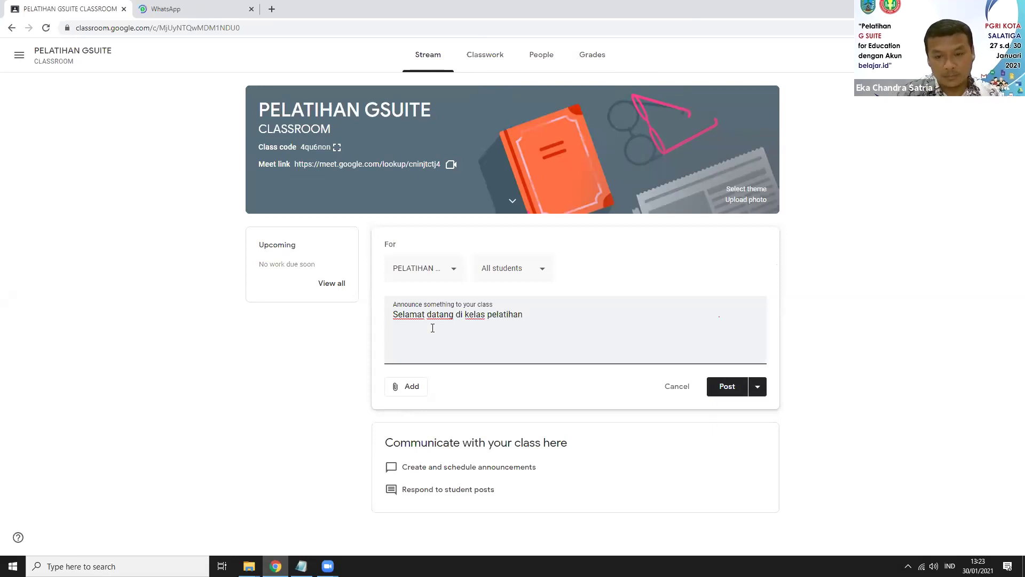
pyautogui.write(' classroom')
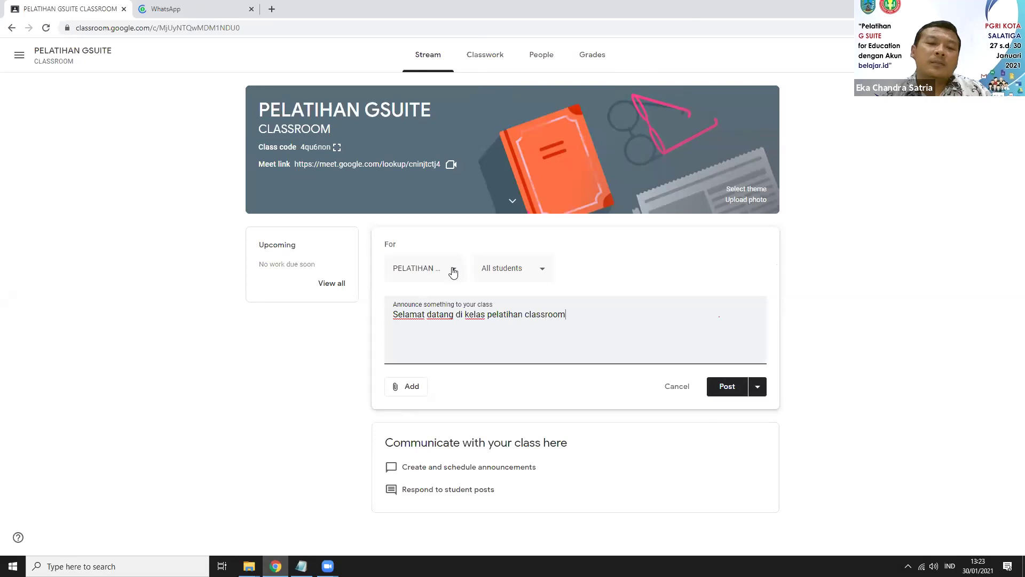
# Step: Keep the current class and All students as the announcement's audience
pyautogui.click(454, 273)
pyautogui.click(454, 273)
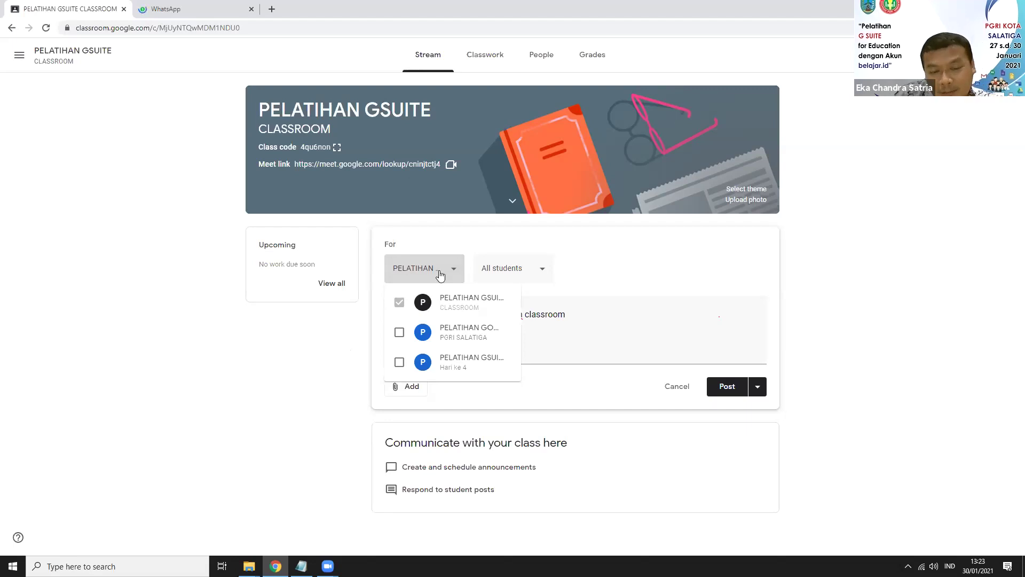
pyautogui.click(282, 383)
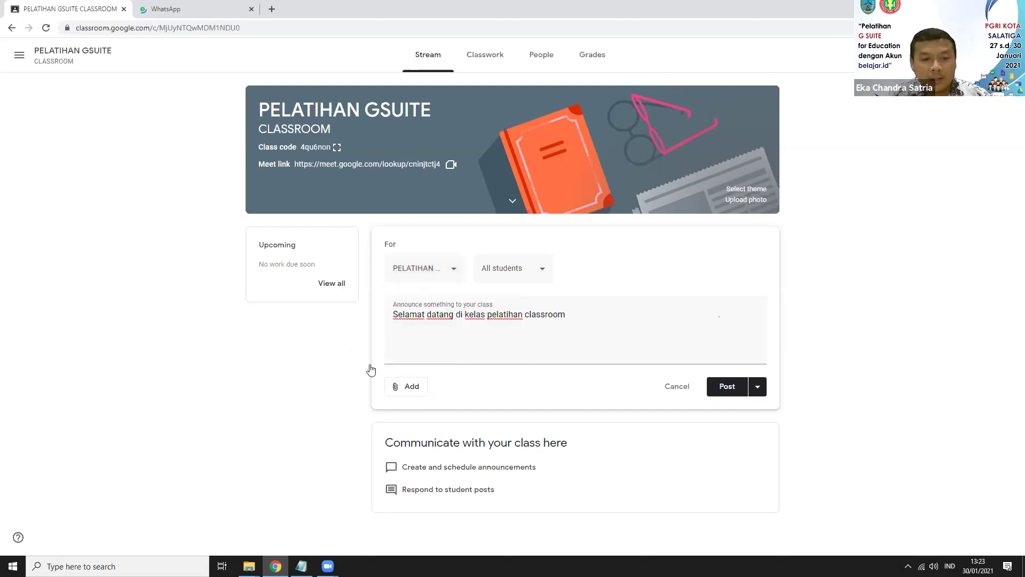
pyautogui.click(527, 273)
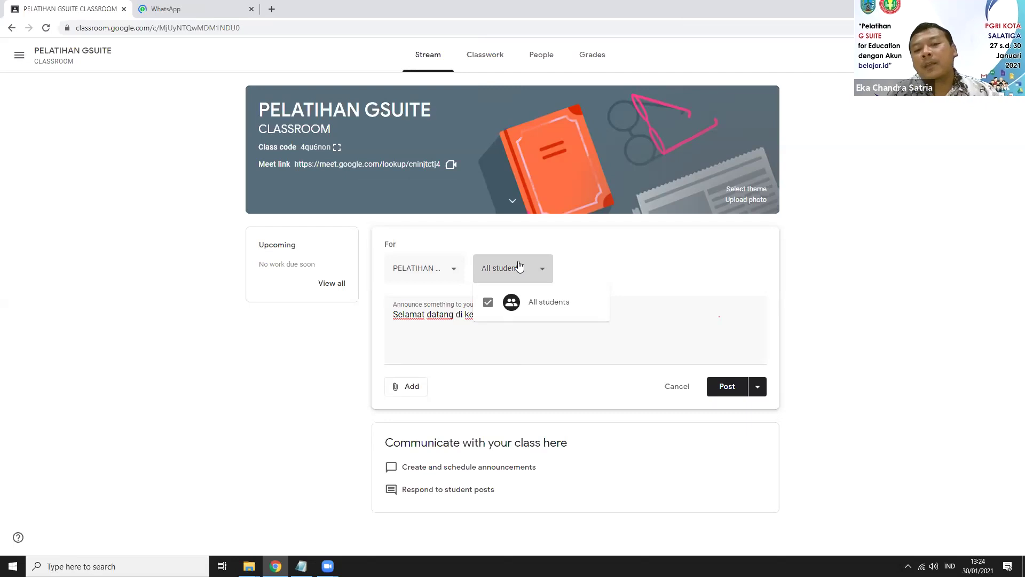
pyautogui.click(527, 270)
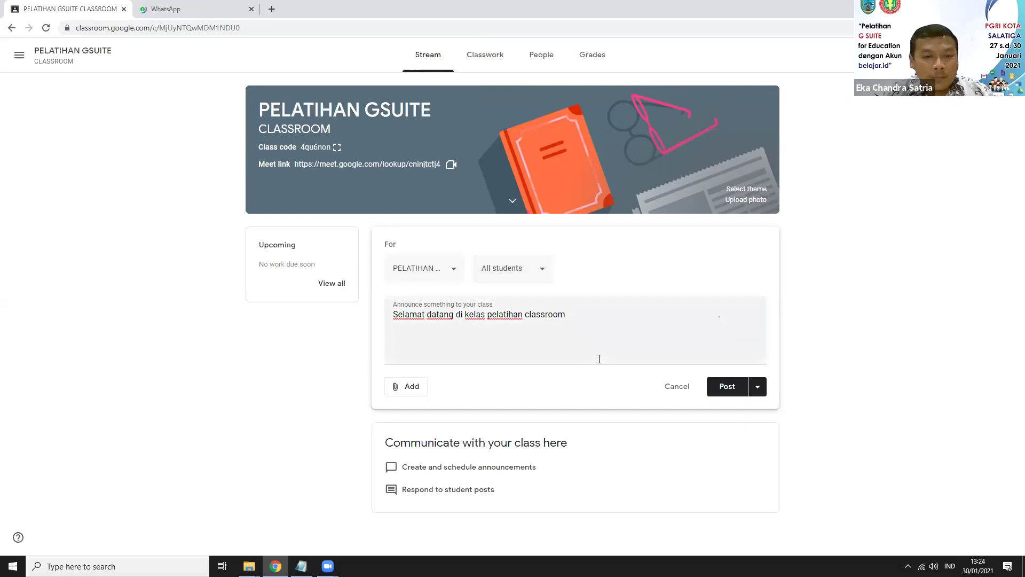
pyautogui.click(412, 386)
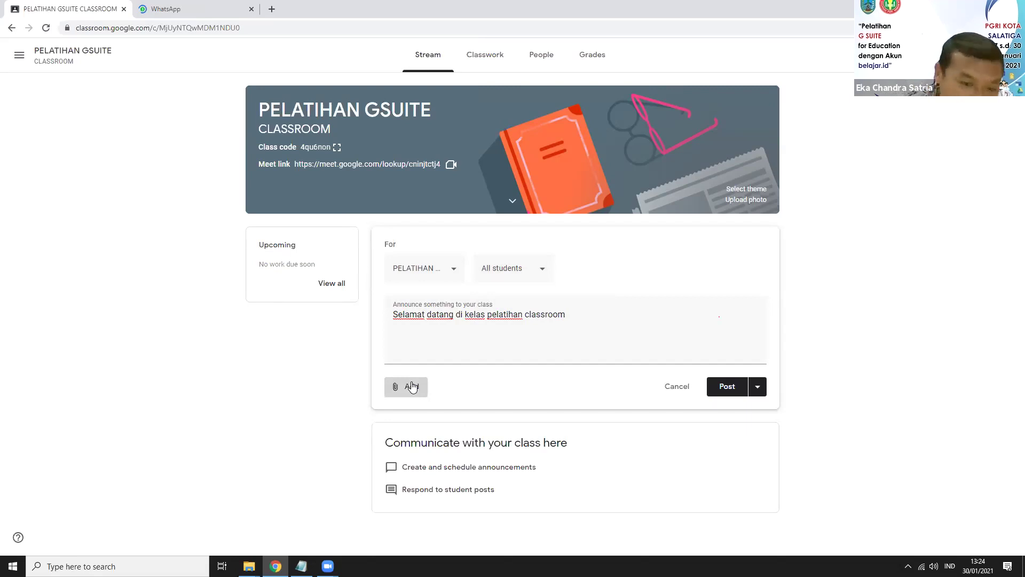
pyautogui.click(412, 386)
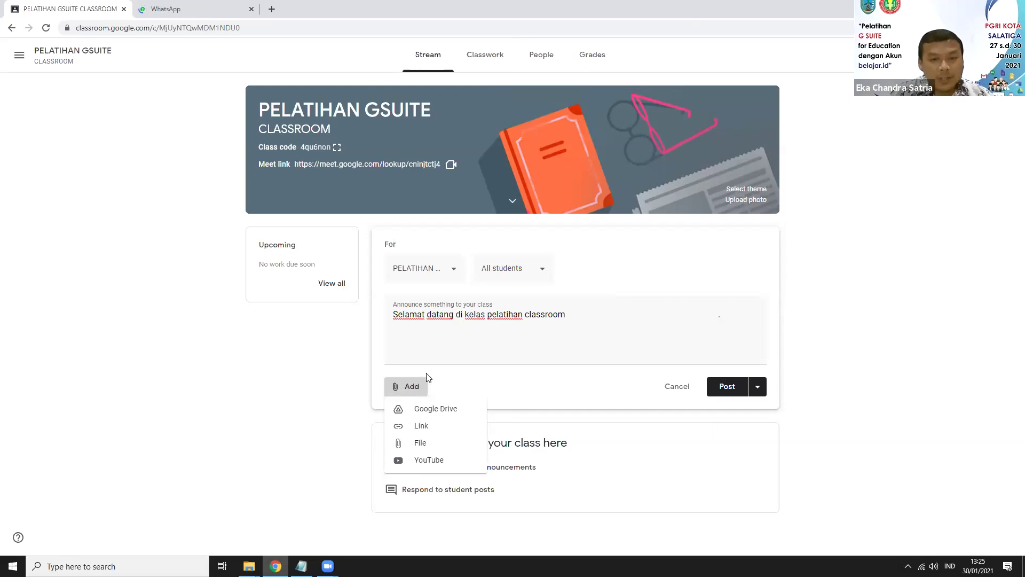
pyautogui.click(419, 426)
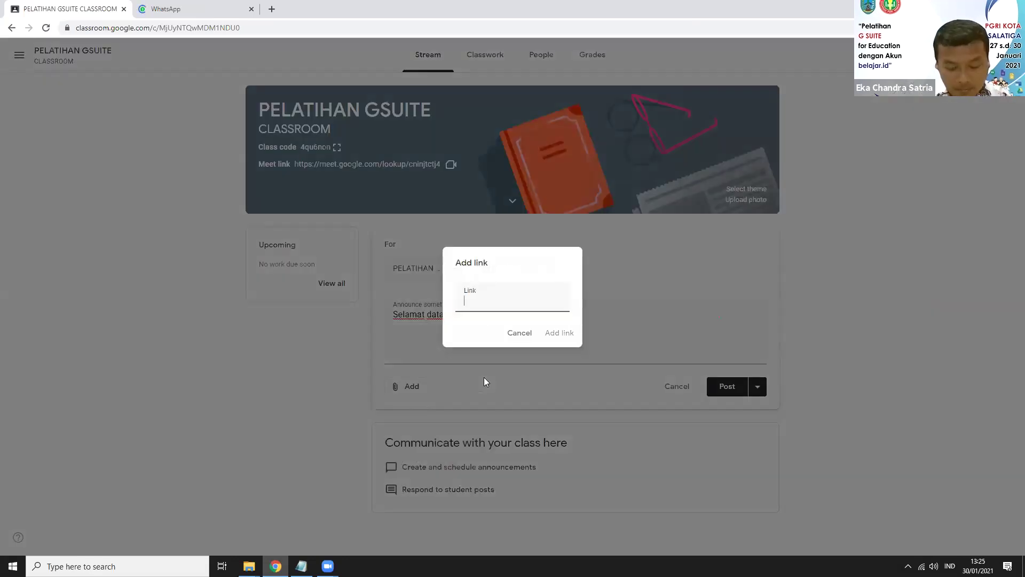
pyautogui.write('masterpenjas')
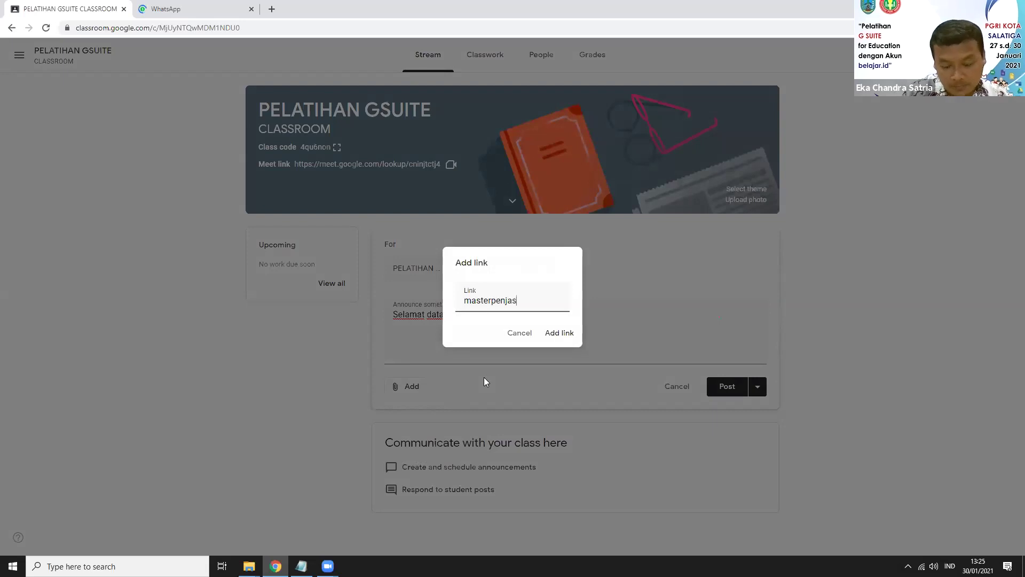
pyautogui.write('.com')
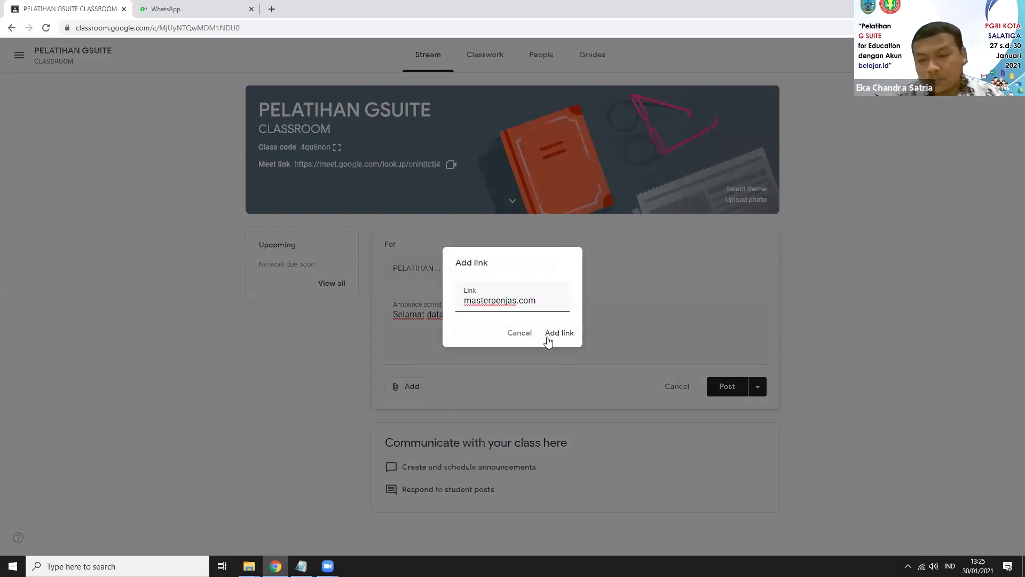
pyautogui.click(549, 340)
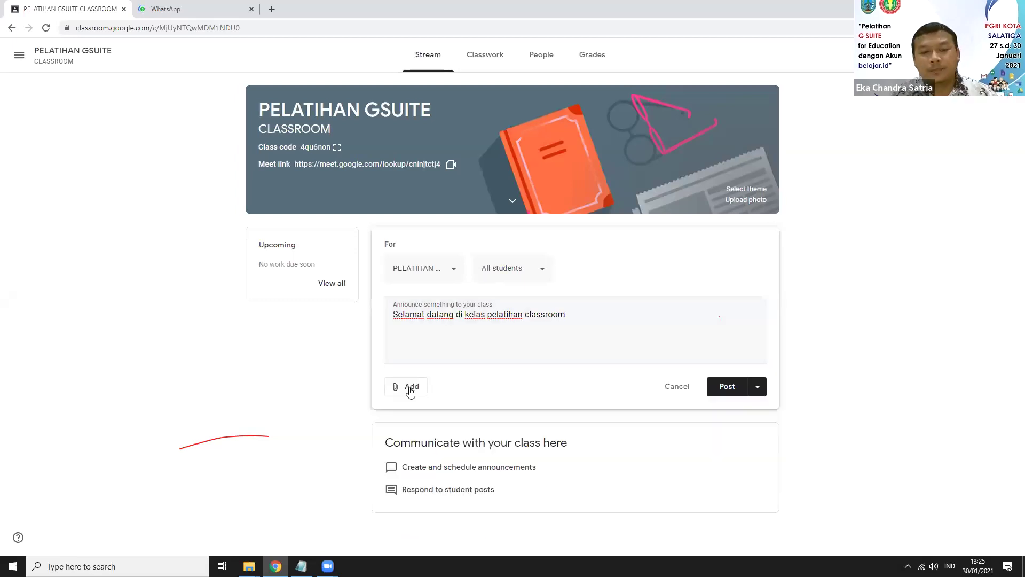
pyautogui.click(406, 386)
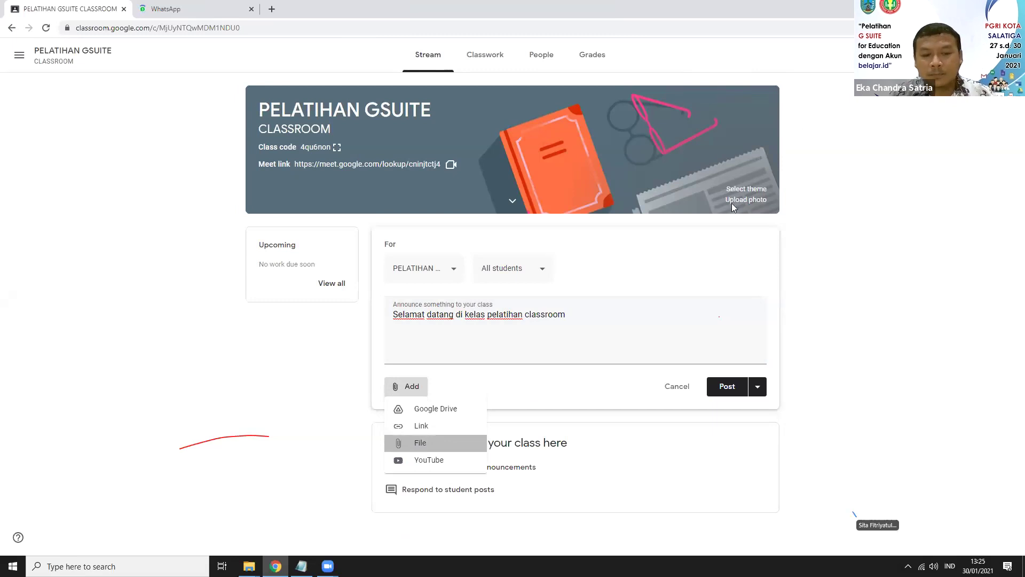
pyautogui.press('Escape')
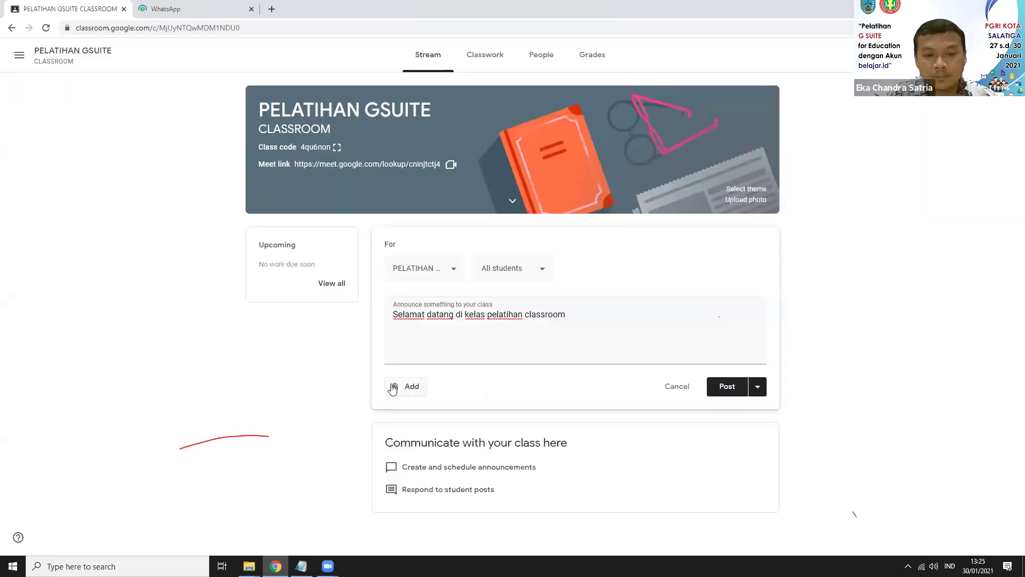
pyautogui.click(393, 388)
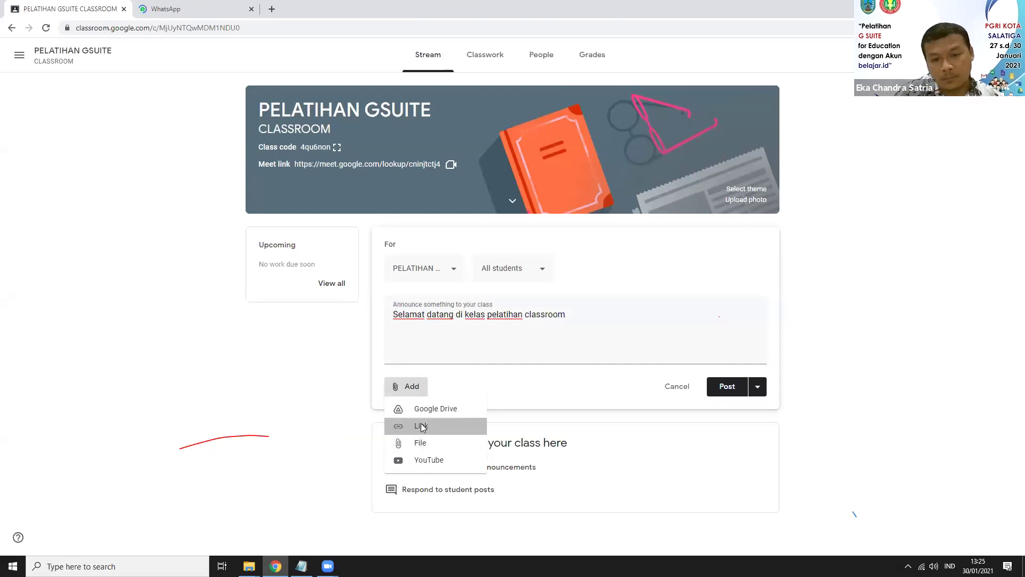
pyautogui.click(422, 426)
pyautogui.write('www.maste')
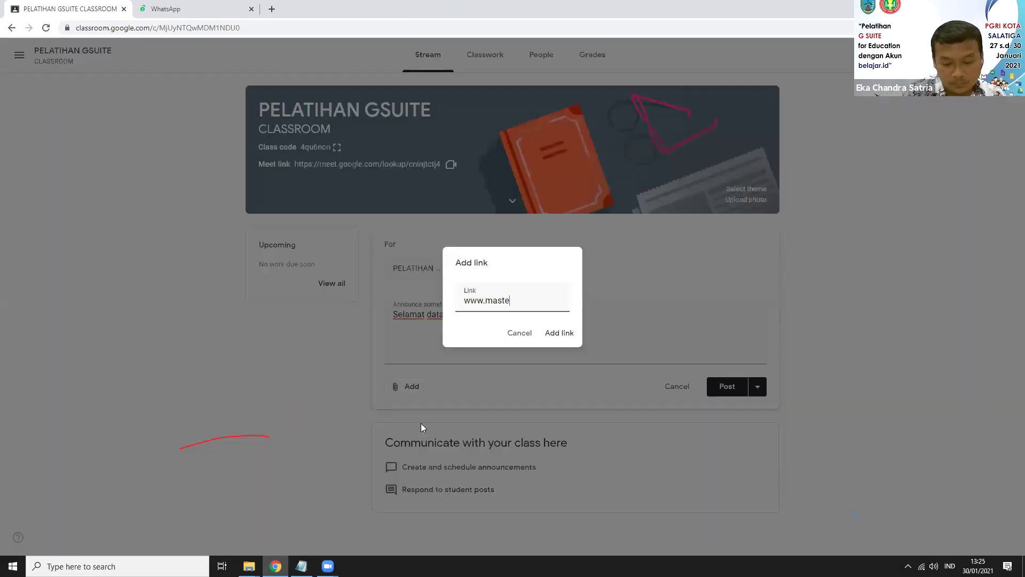
pyautogui.write('rpenjas.com')
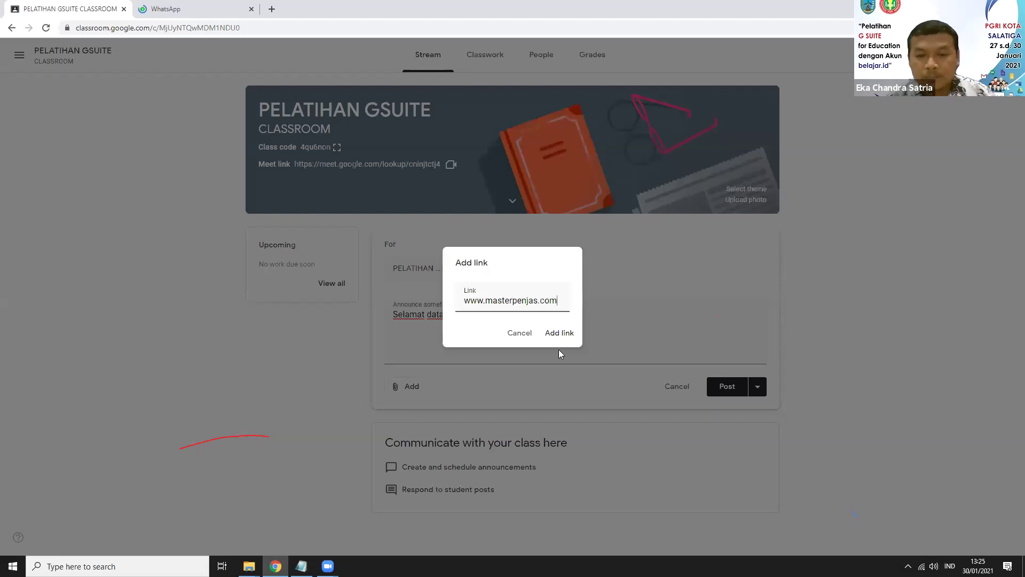
pyautogui.click(555, 331)
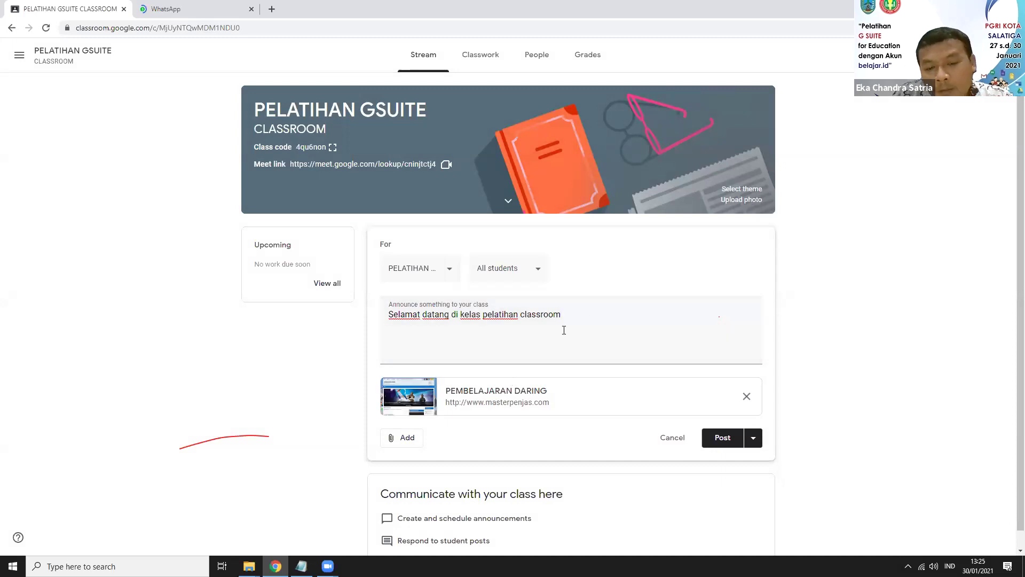
# Step: Search YouTube for 'classroom' and attach the How to Use Google Classroom 2020 video
pyautogui.scroll(-1, 562, 329)
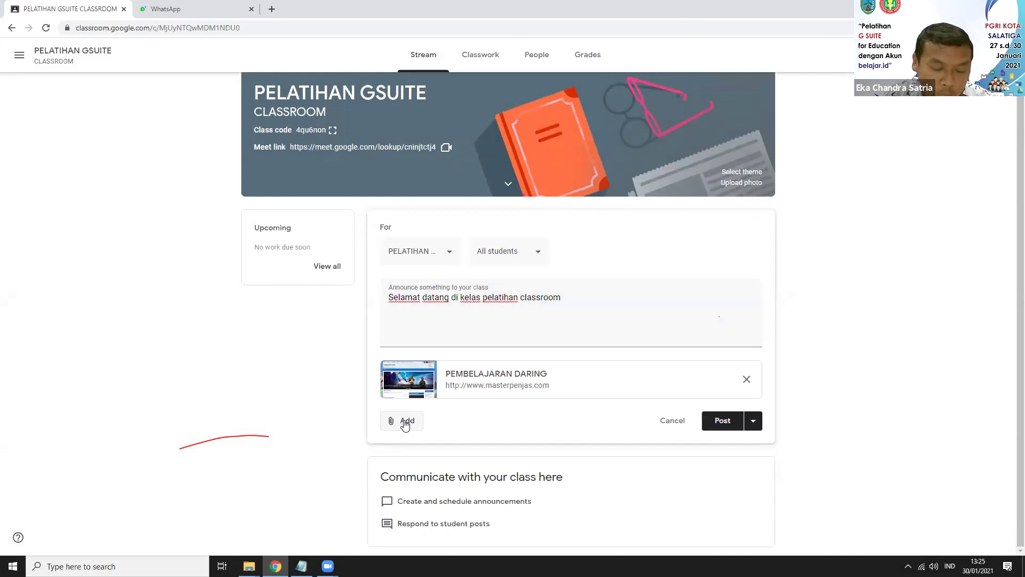
pyautogui.click(404, 423)
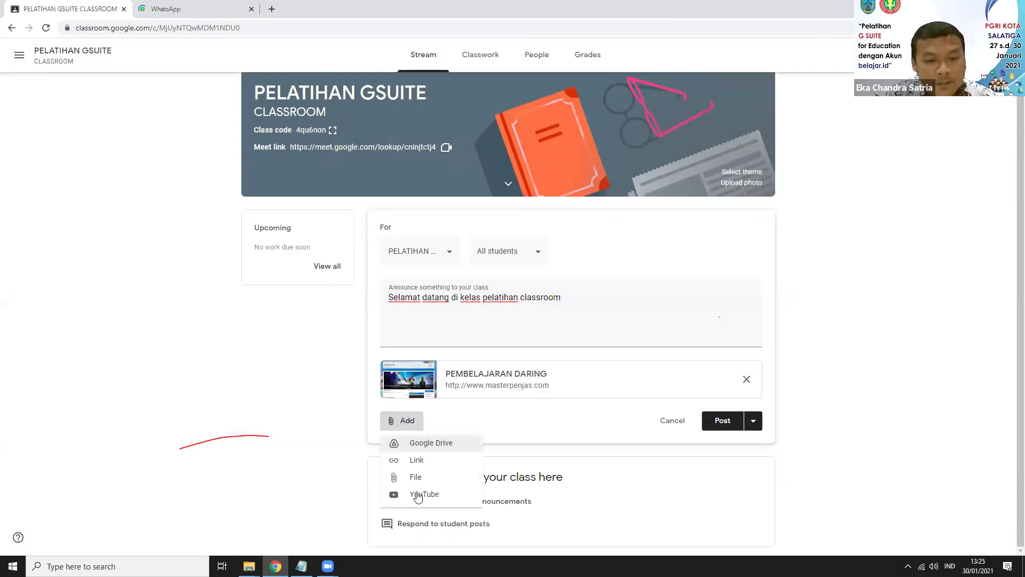
pyautogui.click(458, 470)
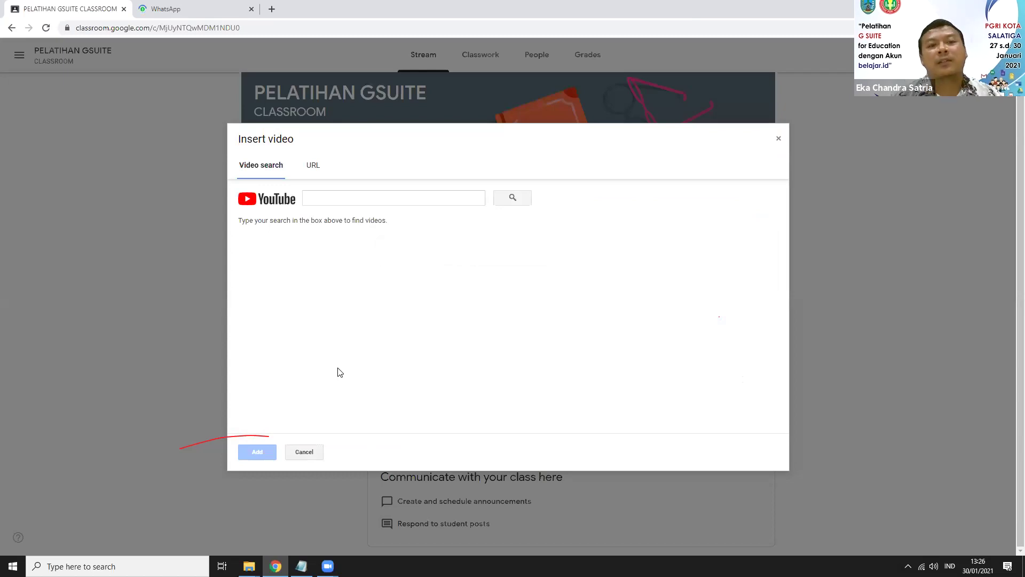
pyautogui.click(334, 200)
pyautogui.write('classr')
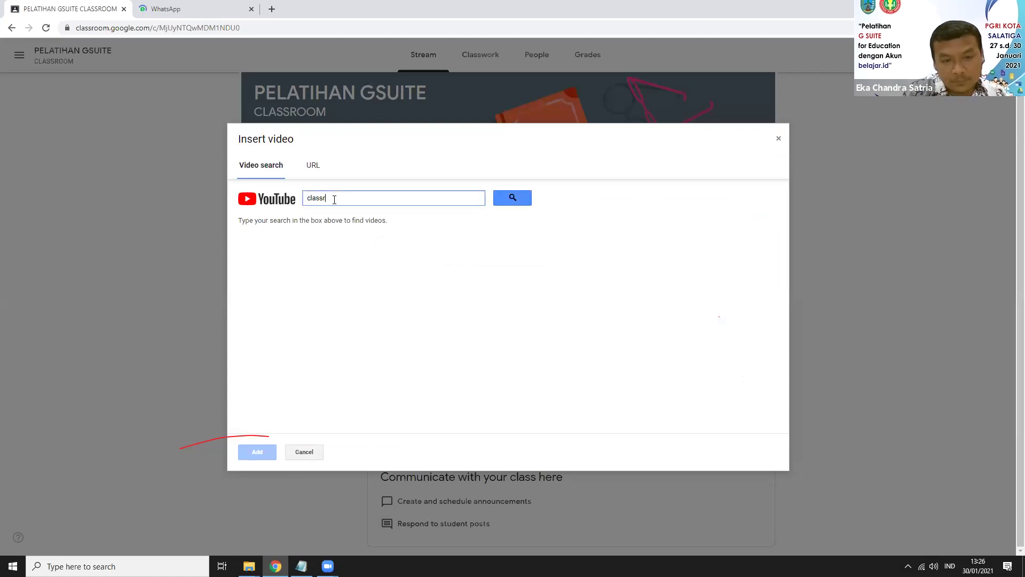
pyautogui.write('oom')
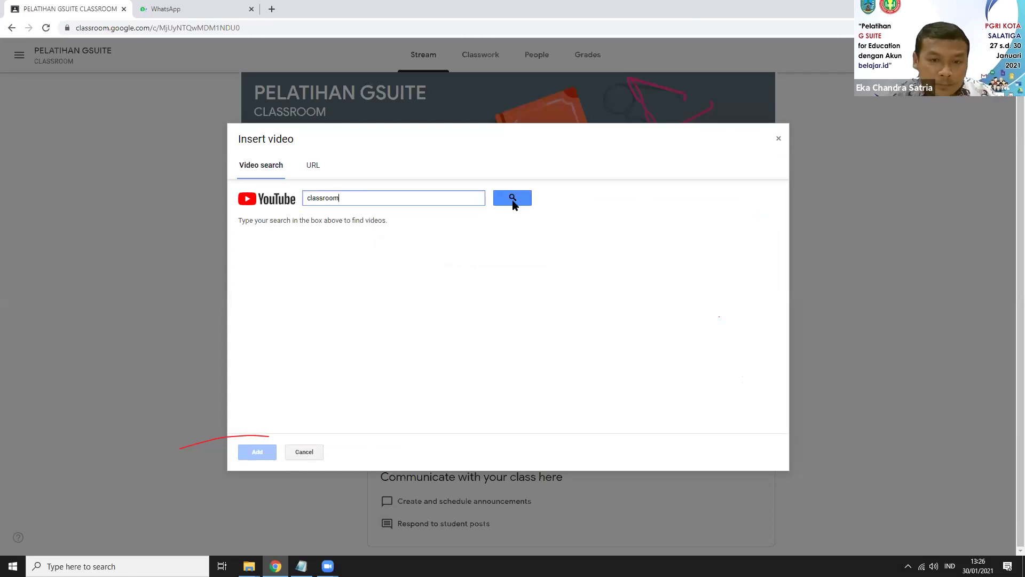
pyautogui.click(513, 201)
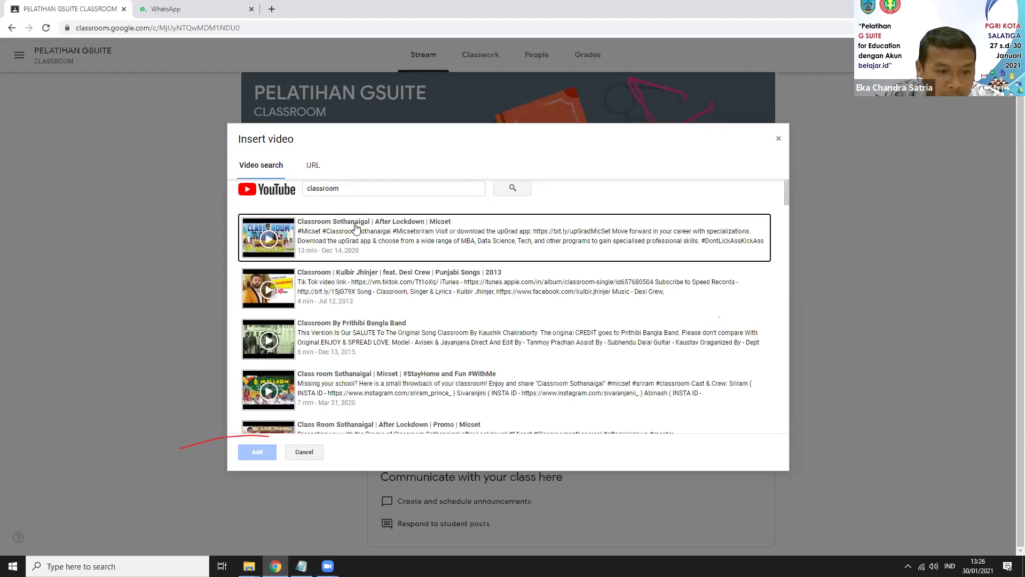
pyautogui.scroll(-3, 357, 229)
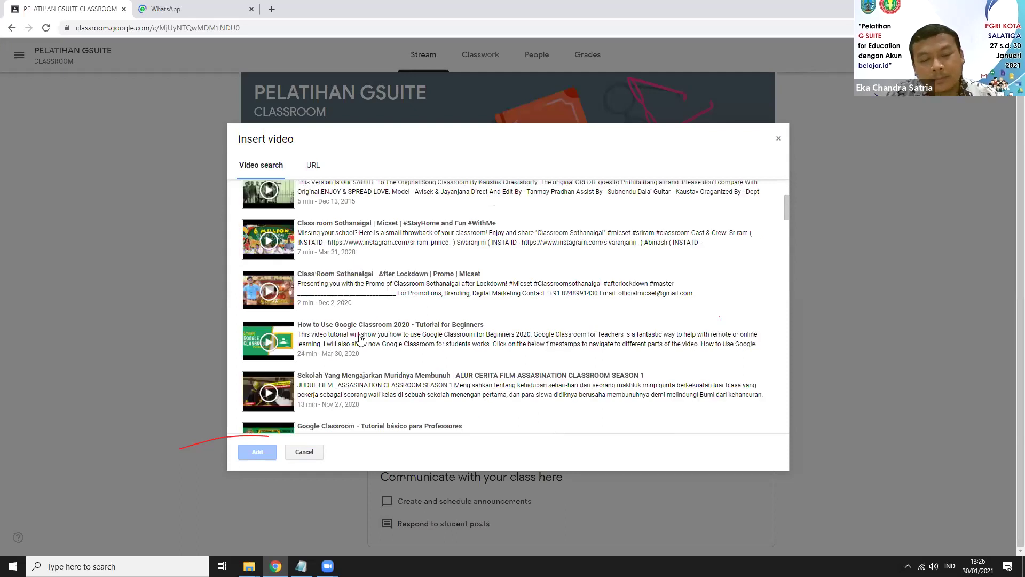
pyautogui.click(360, 339)
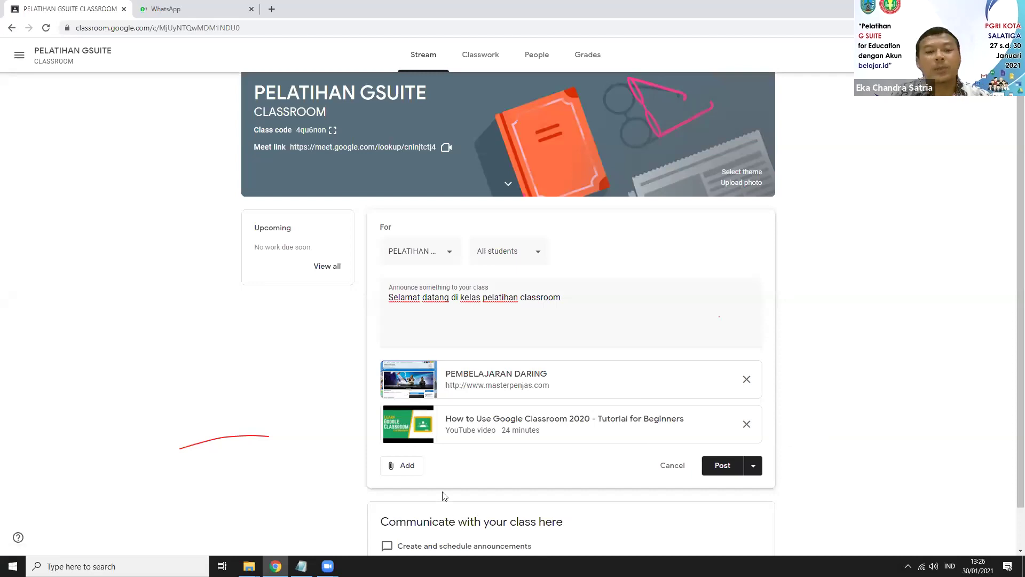
# Step: Attach the Gizi dalam Daur Kehidupan slides file from My Drive to the announcement
pyautogui.click(404, 470)
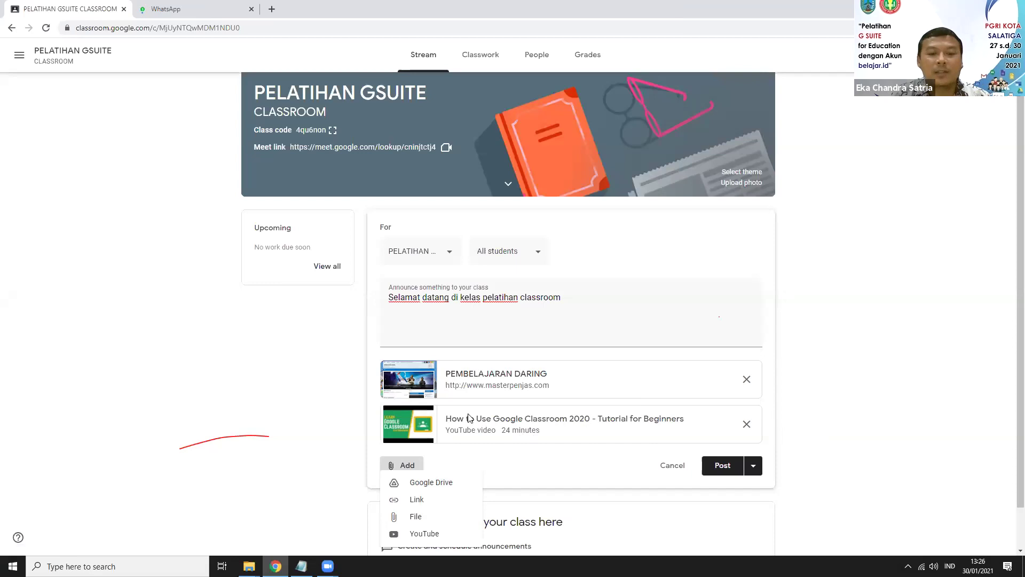
pyautogui.scroll(-1, 471, 415)
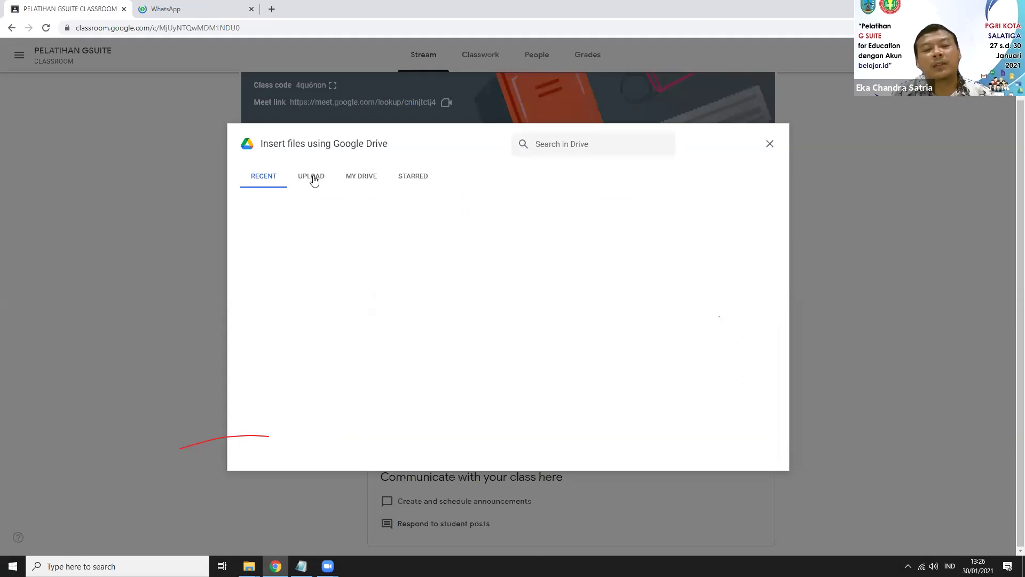
pyautogui.click(361, 182)
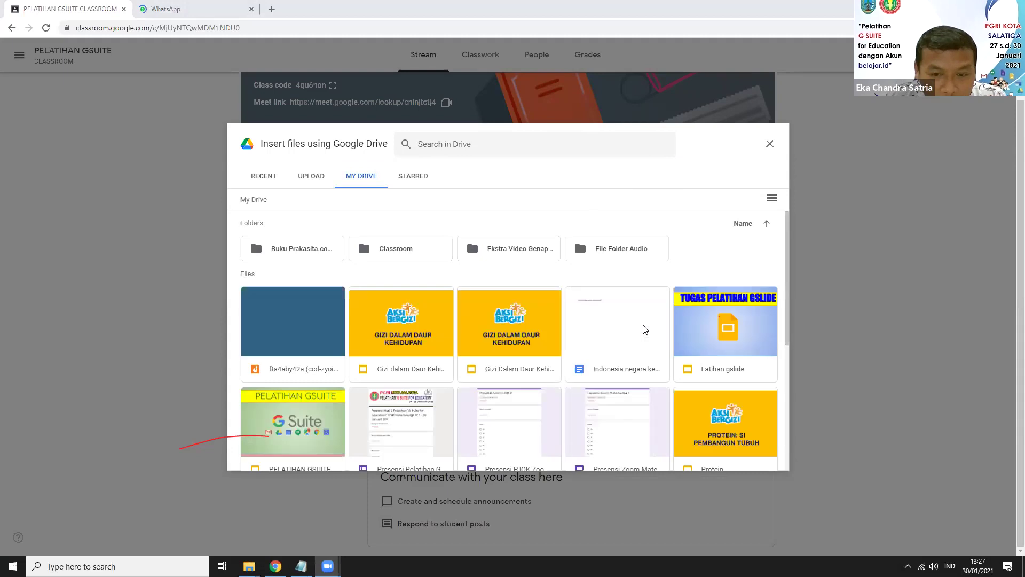
pyautogui.scroll(-3, 617, 355)
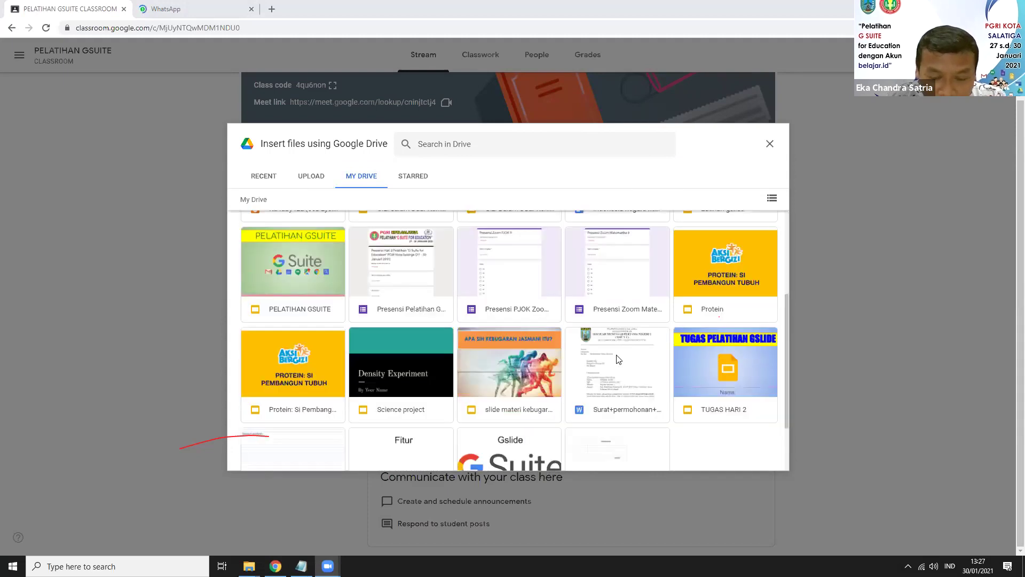
pyautogui.scroll(-2, 617, 359)
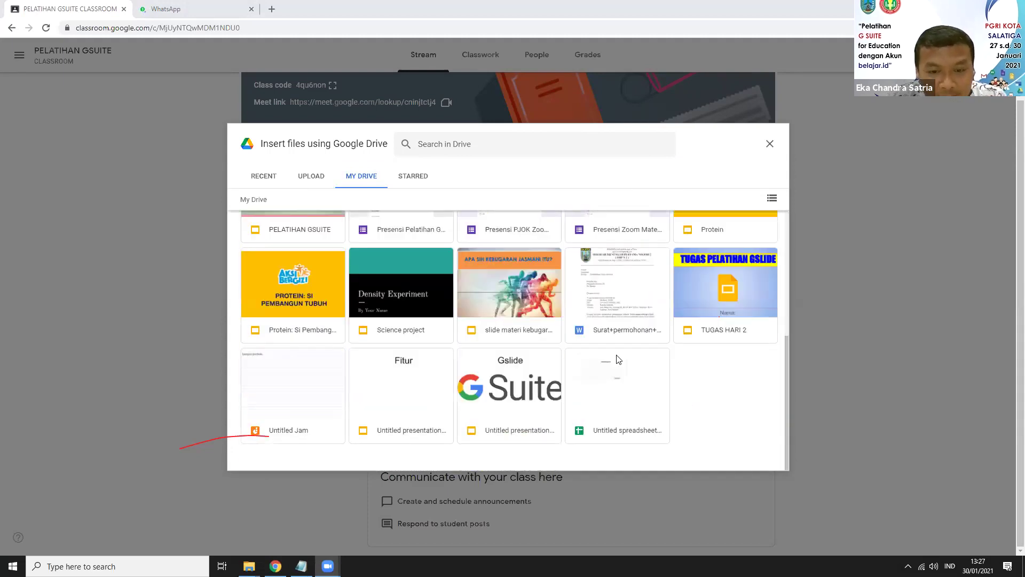
pyautogui.scroll(5, 618, 359)
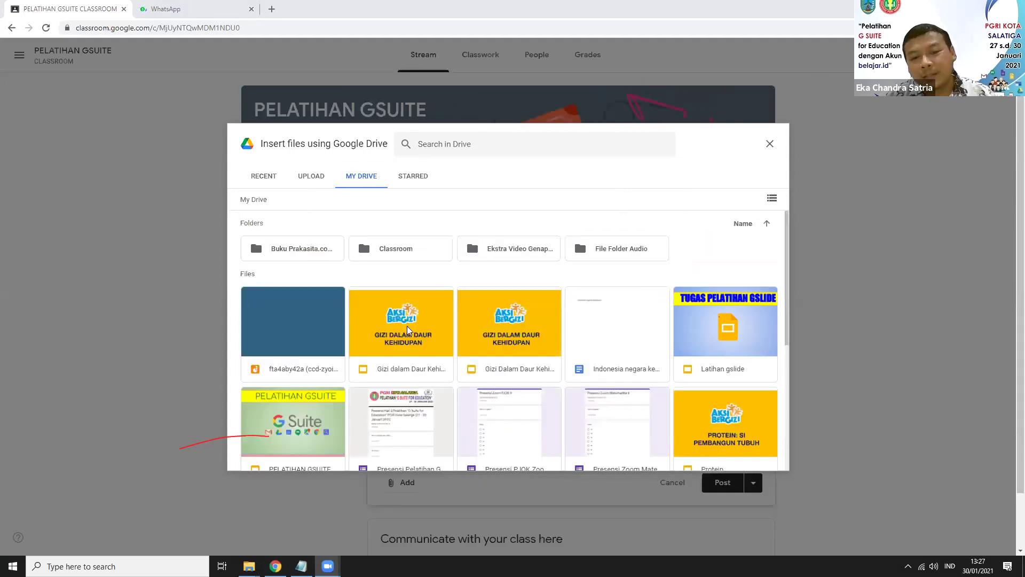
pyautogui.click(408, 329)
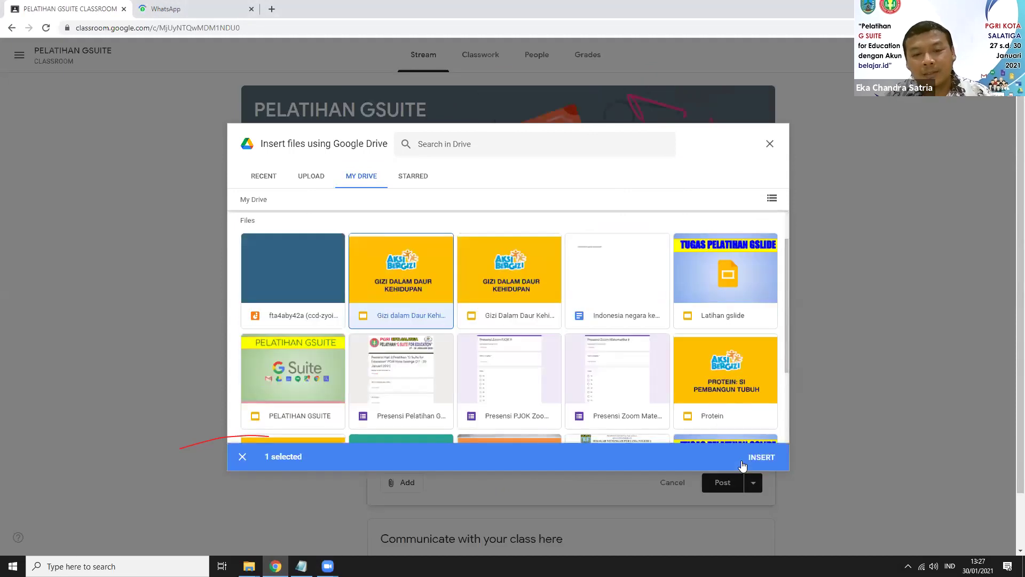
pyautogui.scroll(-1, 757, 459)
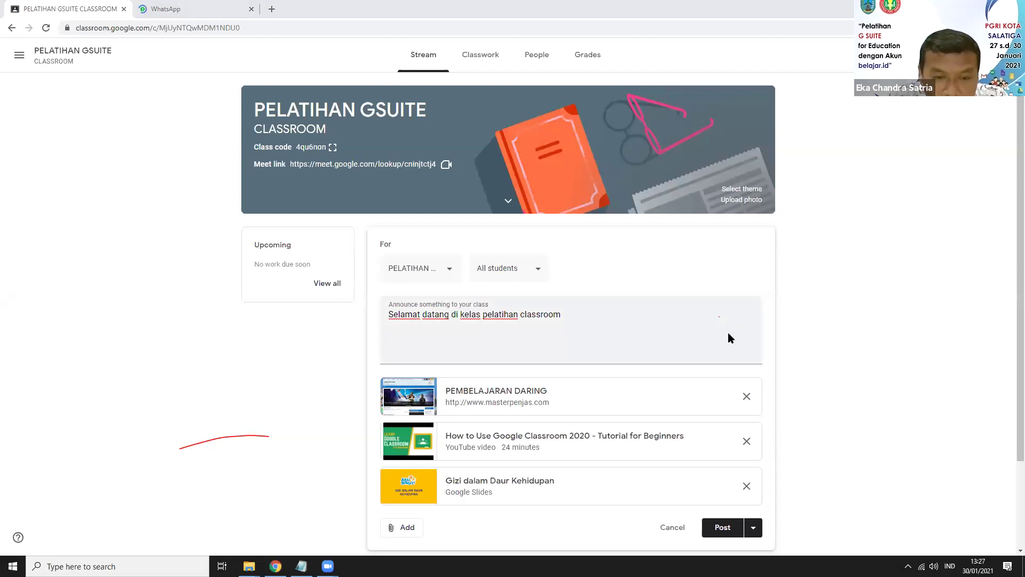
pyautogui.scroll(-2, 394, 422)
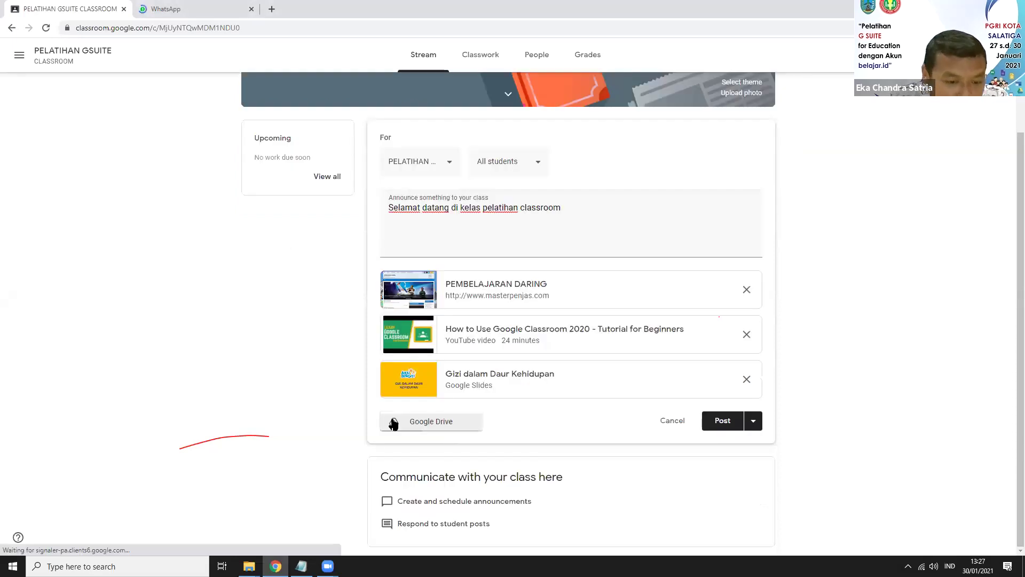
# Step: Confirm All students as the audience and post the announcement with its three attachments
pyautogui.click(400, 421)
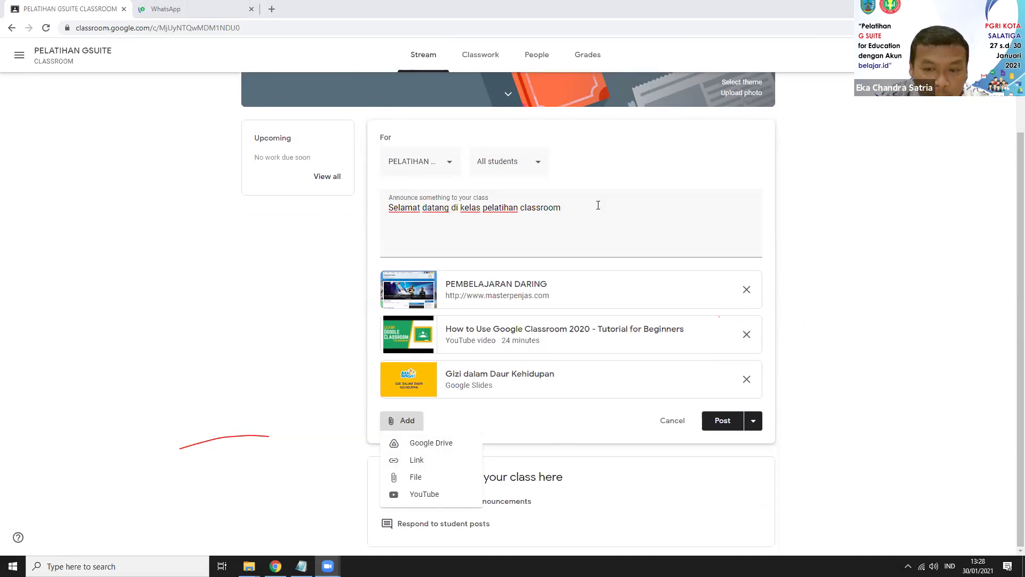
pyautogui.click(522, 163)
pyautogui.click(544, 156)
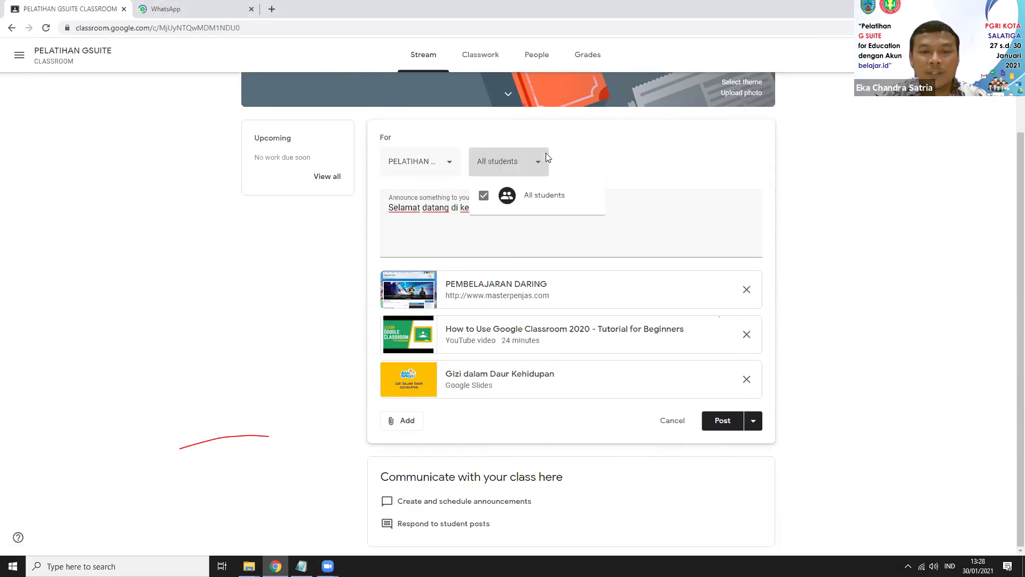
pyautogui.click(643, 162)
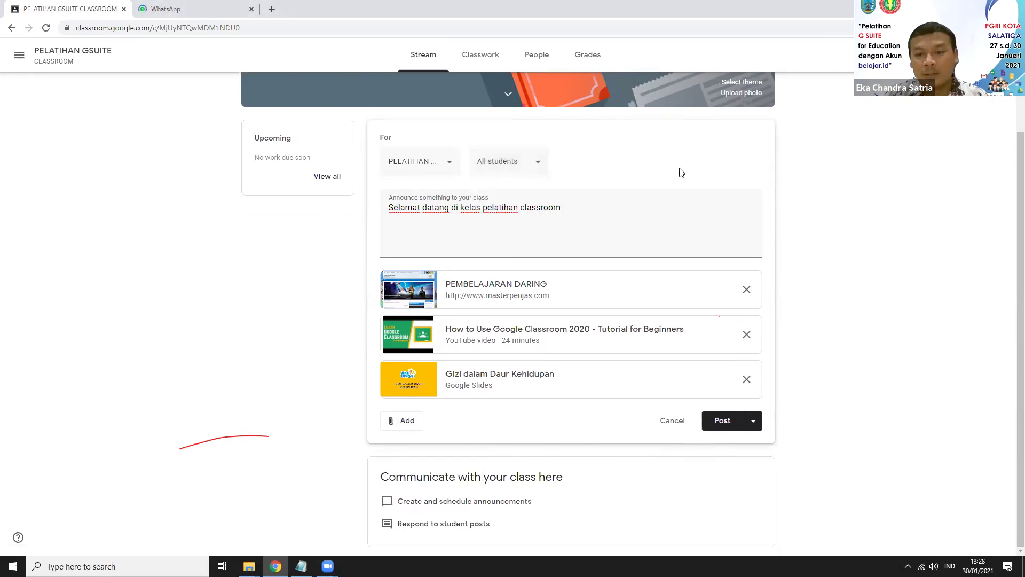
pyautogui.click(726, 424)
pyautogui.rightClick(726, 423)
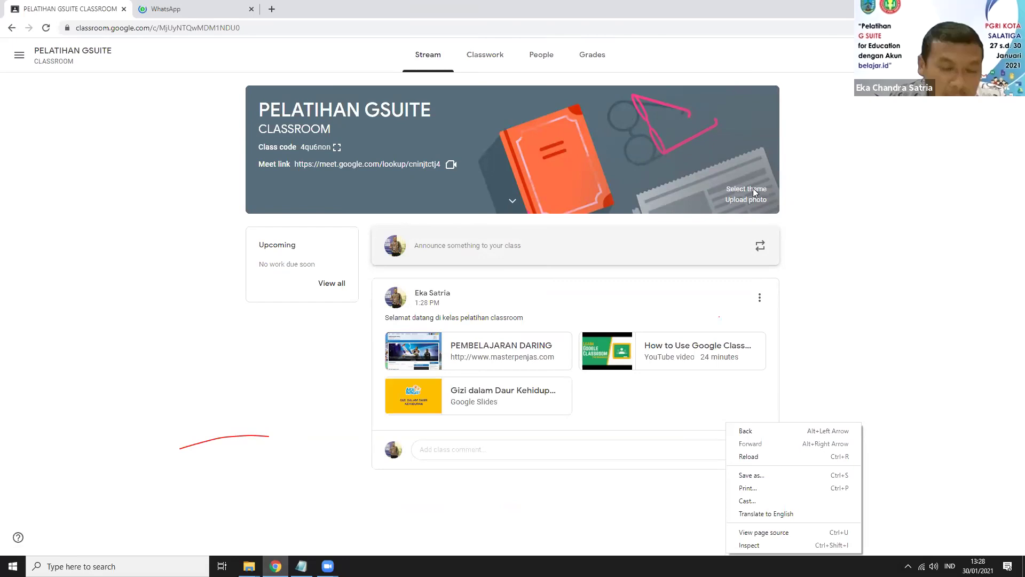
# Step: Preview the backpack, laptop and books themes, then apply the blue graduation-cap theme
pyautogui.click(748, 190)
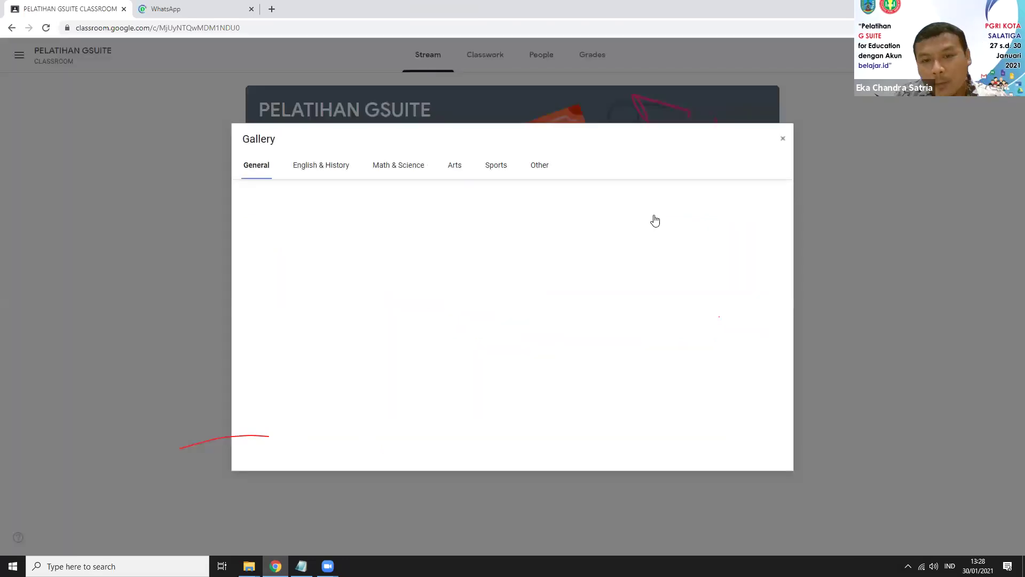
pyautogui.click(481, 336)
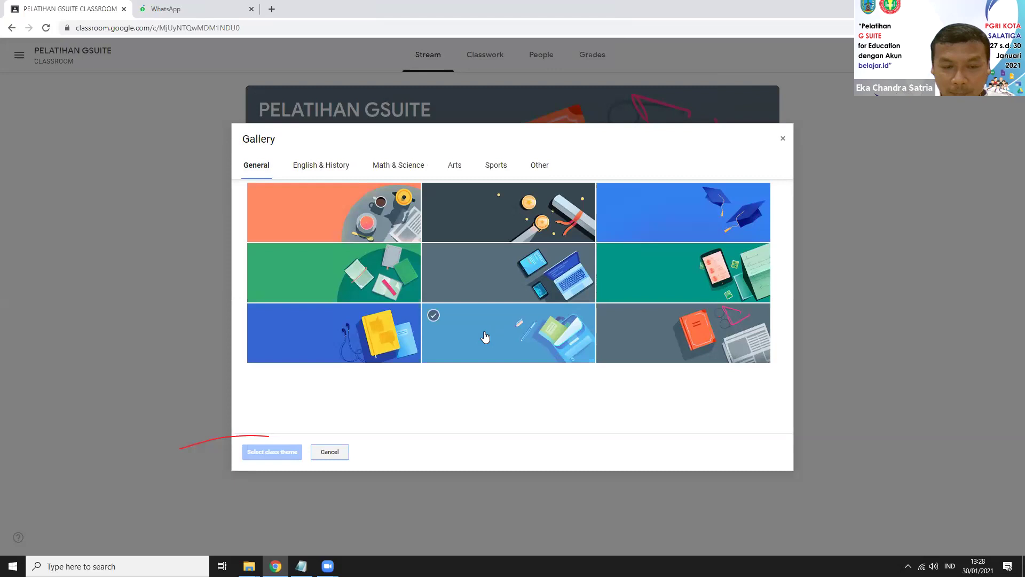
pyautogui.click(455, 293)
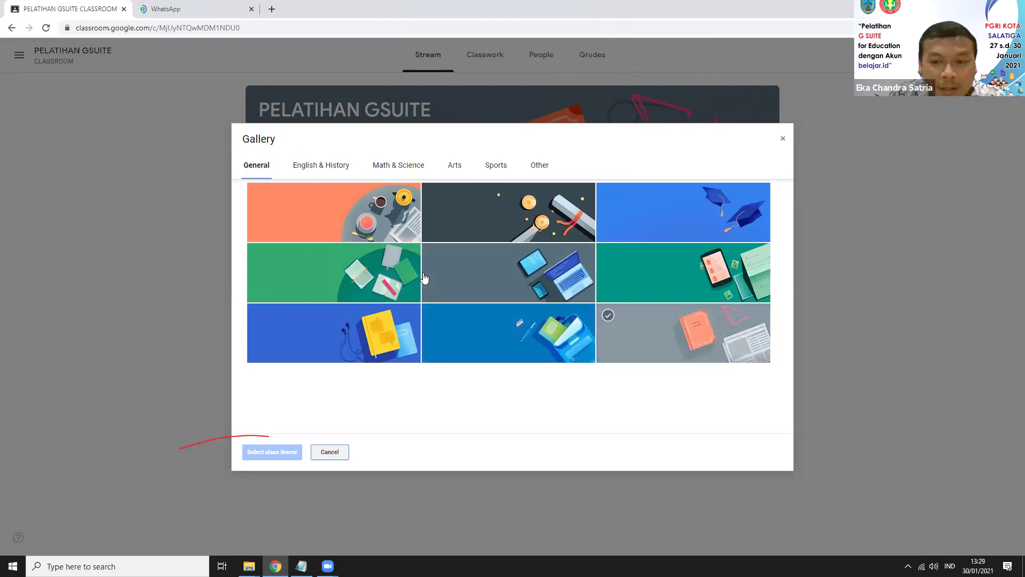
pyautogui.click(325, 267)
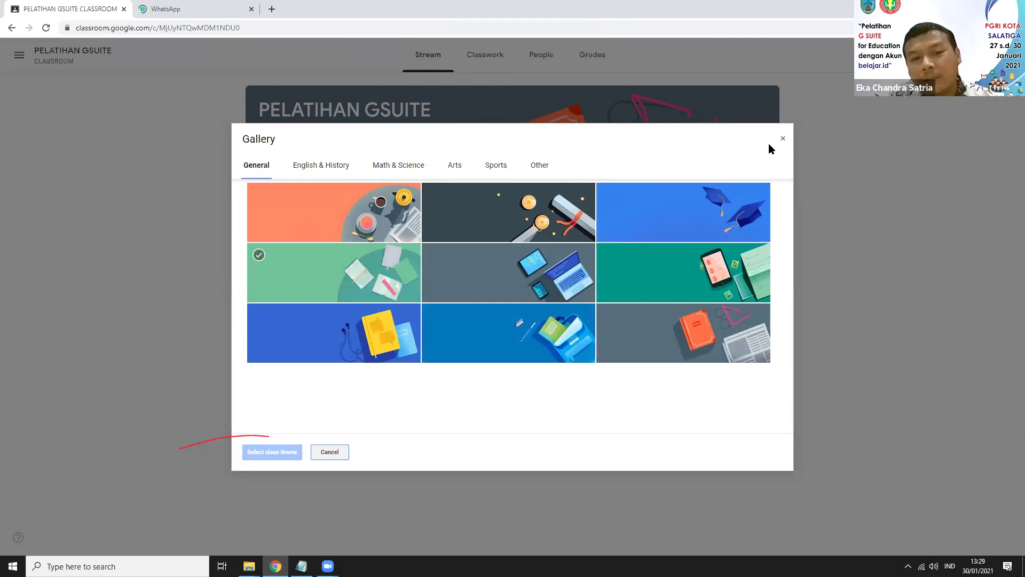
pyautogui.click(769, 215)
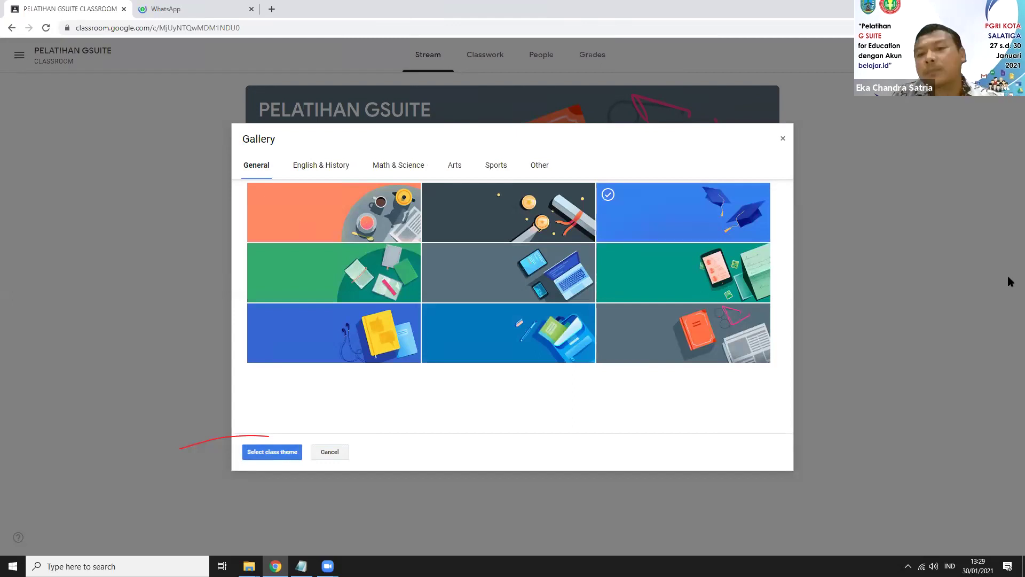
pyautogui.click(273, 452)
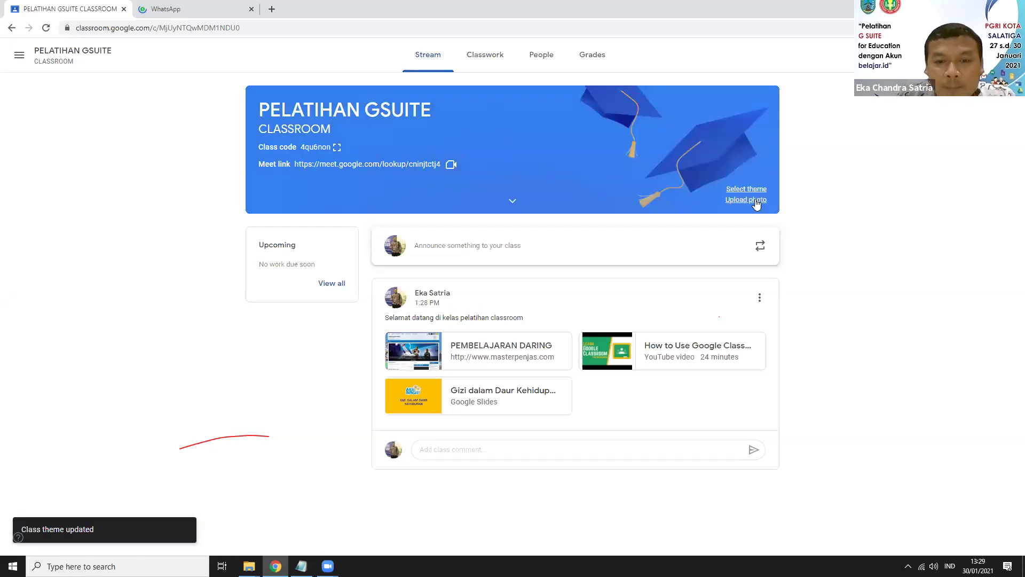
# Step: Open the Upload photo gallery for a custom class banner
pyautogui.click(756, 201)
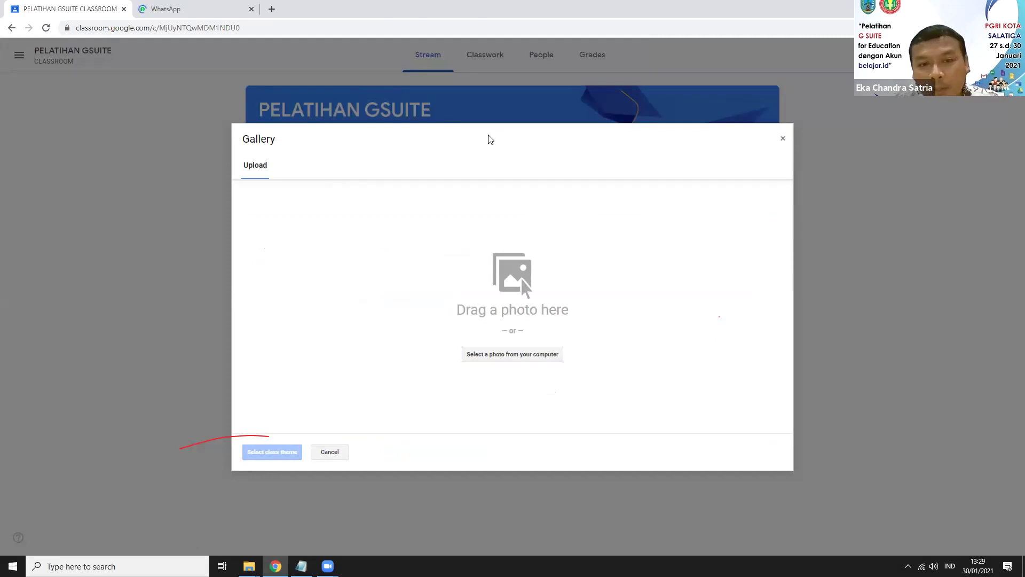
# Step: Drag WhatsApp Image 2021-01-26 at 09.54.26.jpeg from the desktop into the banner upload drop zone
pyautogui.click(249, 566)
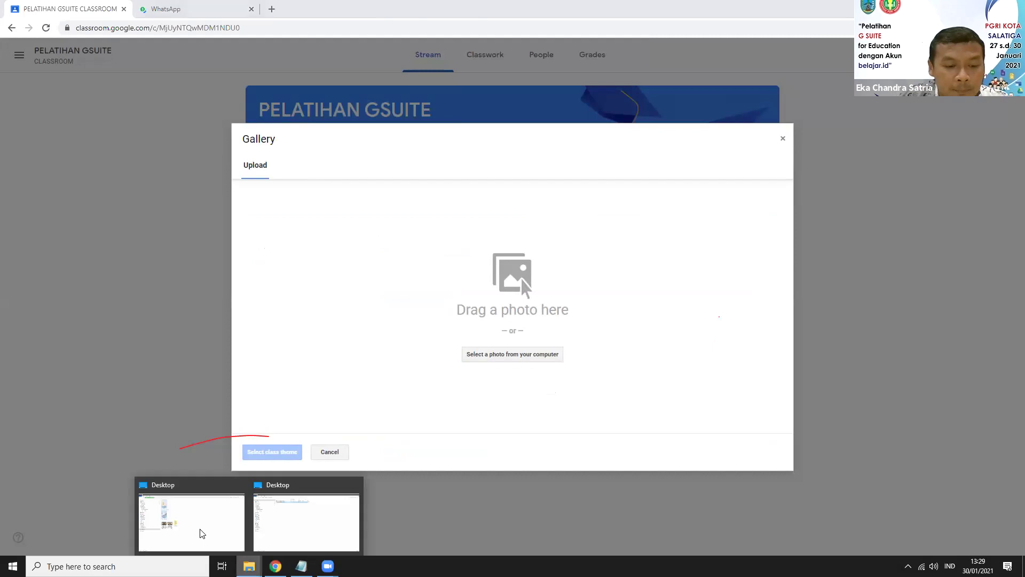
pyautogui.click(200, 527)
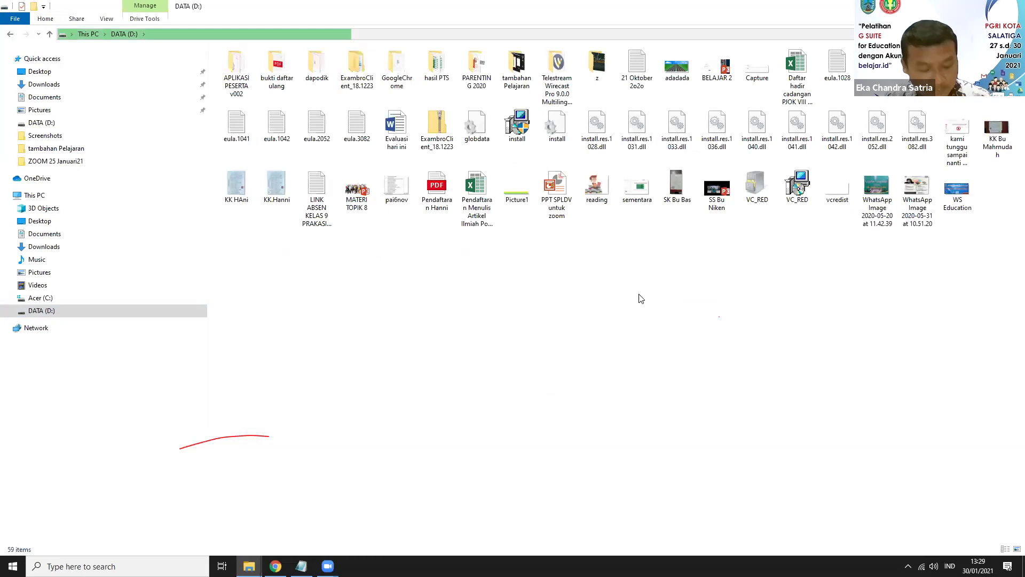
pyautogui.press('super+d')
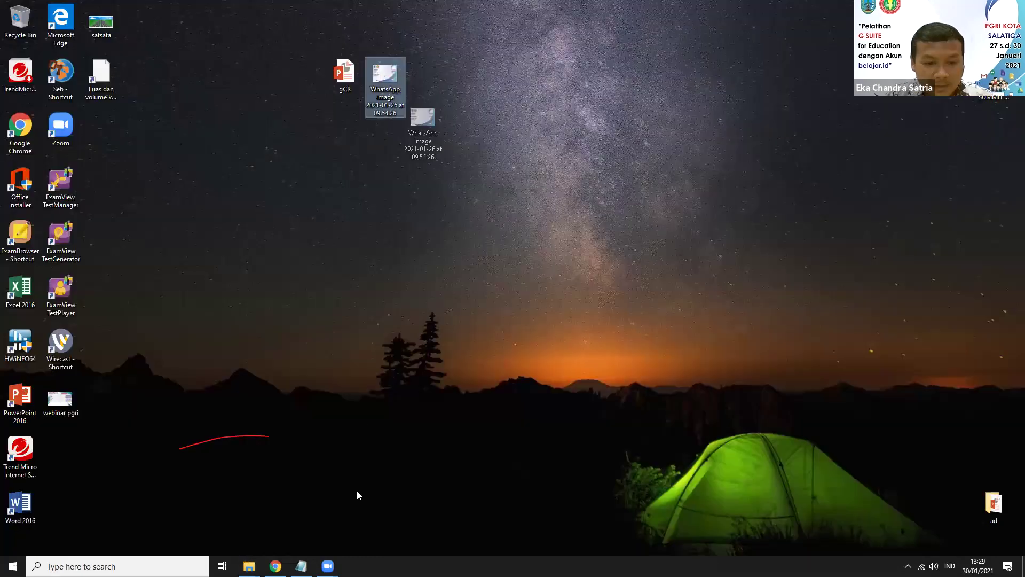
pyautogui.moveTo(283, 543); pyautogui.dragTo(279, 567)
pyautogui.moveTo(484, 291); pyautogui.dragTo(484, 292)
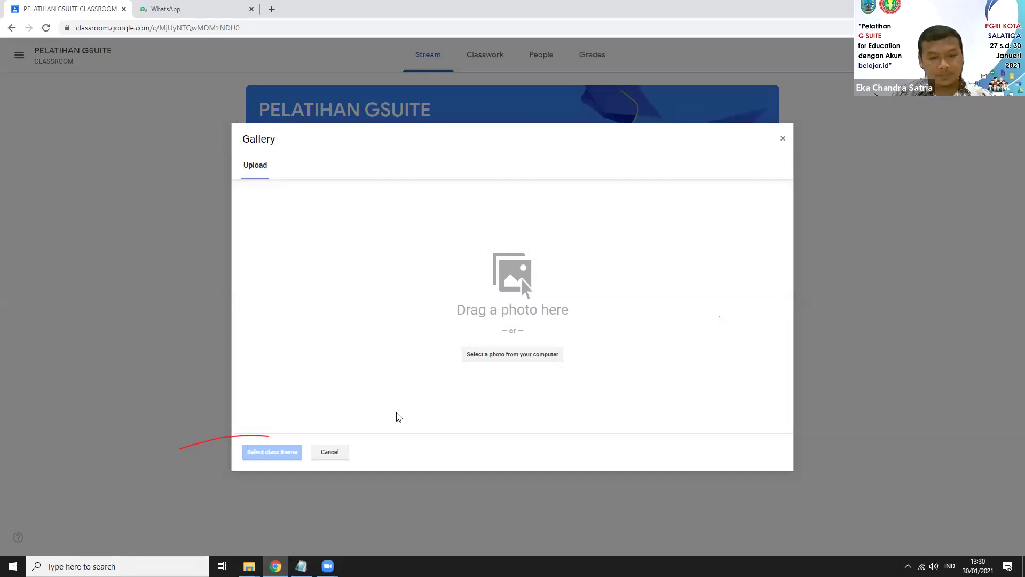
pyautogui.press('super+d')
pyautogui.moveTo(385, 74); pyautogui.dragTo(281, 507)
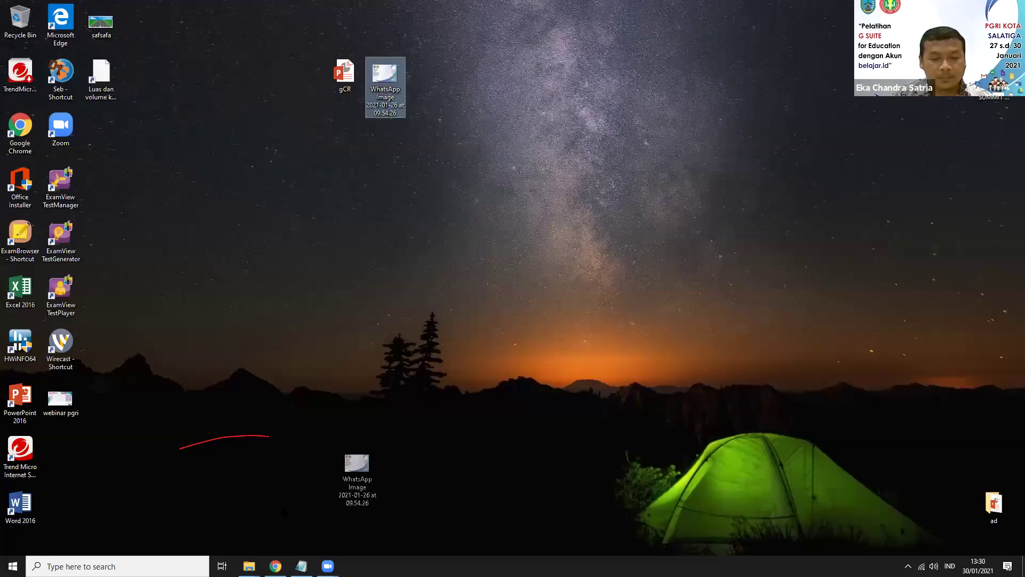
pyautogui.moveTo(279, 547); pyautogui.dragTo(282, 564)
pyautogui.moveTo(504, 283); pyautogui.dragTo(510, 270)
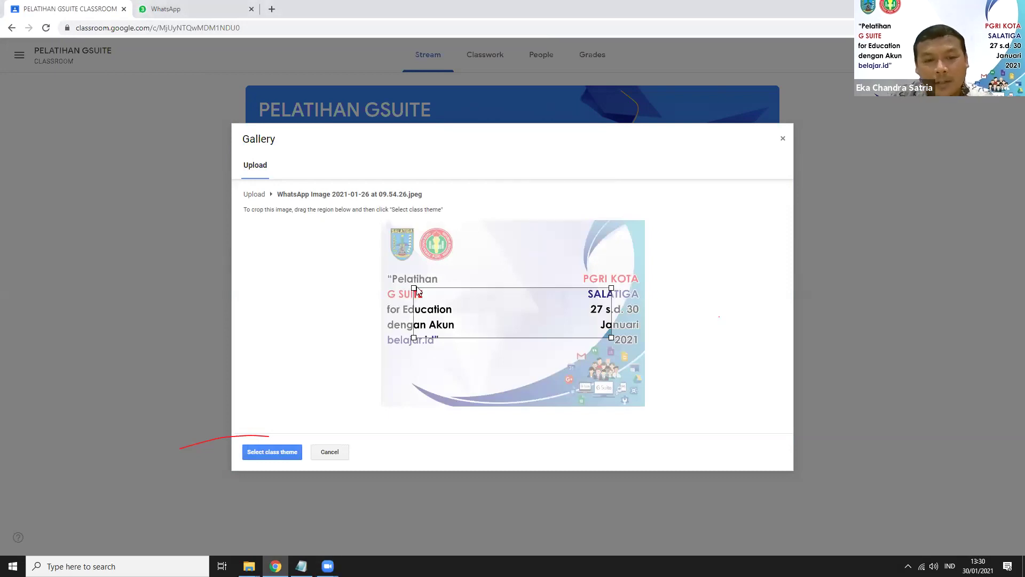
# Step: Shift the photo's crop region up to align with the image's top edge
pyautogui.moveTo(422, 298); pyautogui.dragTo(423, 252)
pyautogui.moveTo(584, 278); pyautogui.dragTo(531, 265)
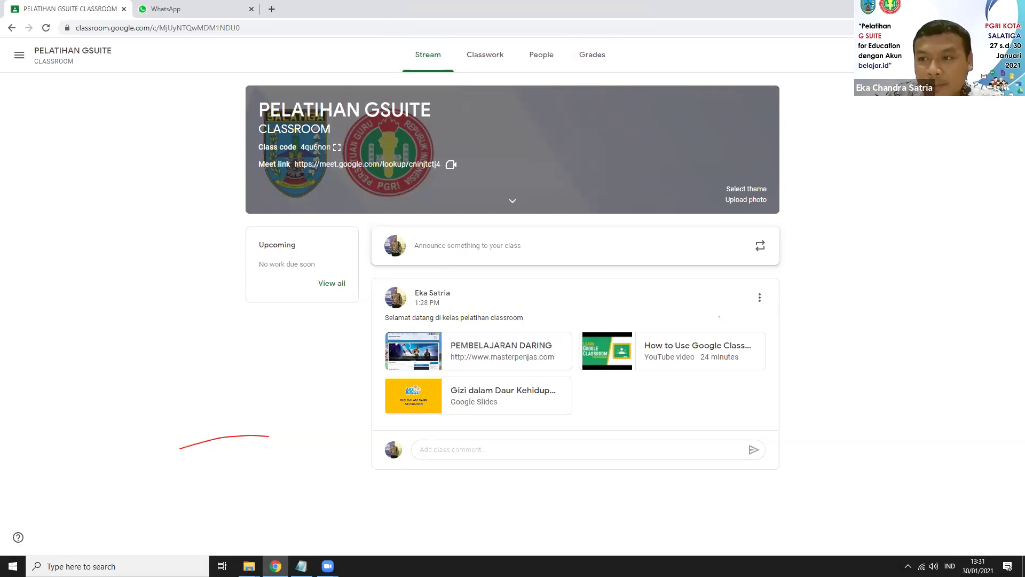
# Step: Open the class settings and scroll through the Class Details section
pyautogui.click(953, 55)
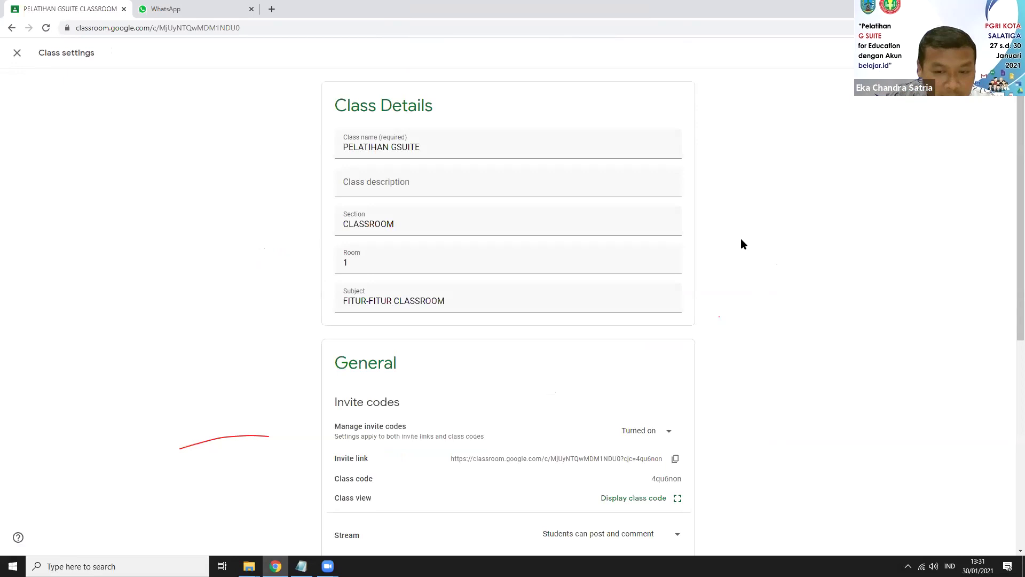
pyautogui.scroll(-2, 738, 244)
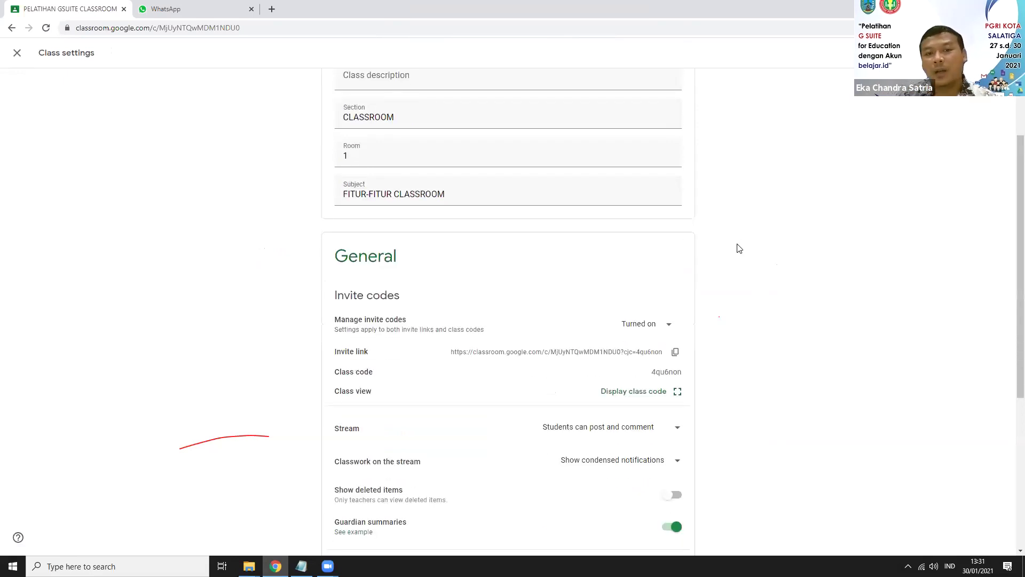
pyautogui.scroll(2, 647, 250)
pyautogui.scroll(-1, 687, 274)
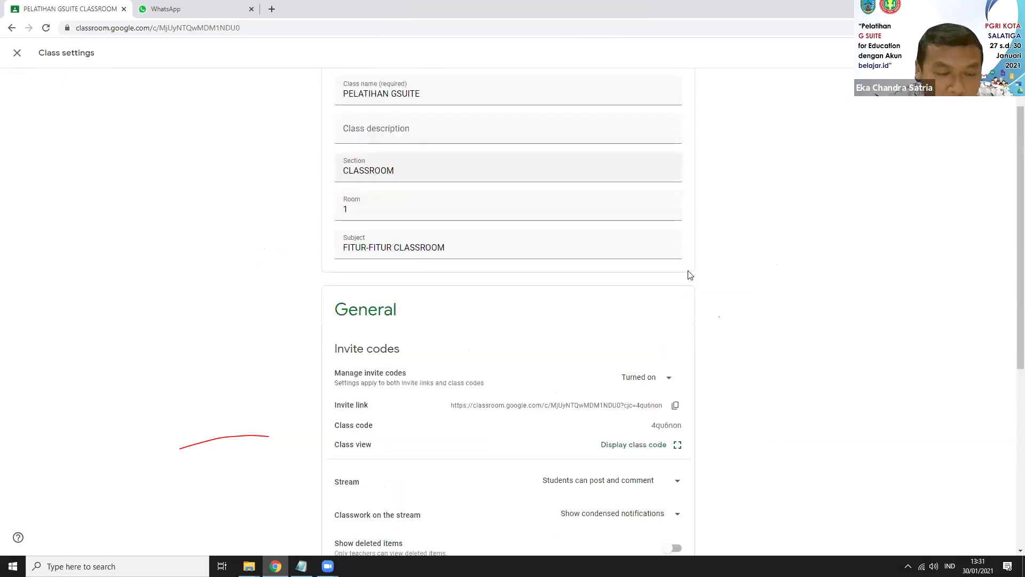
pyautogui.scroll(-2, 729, 277)
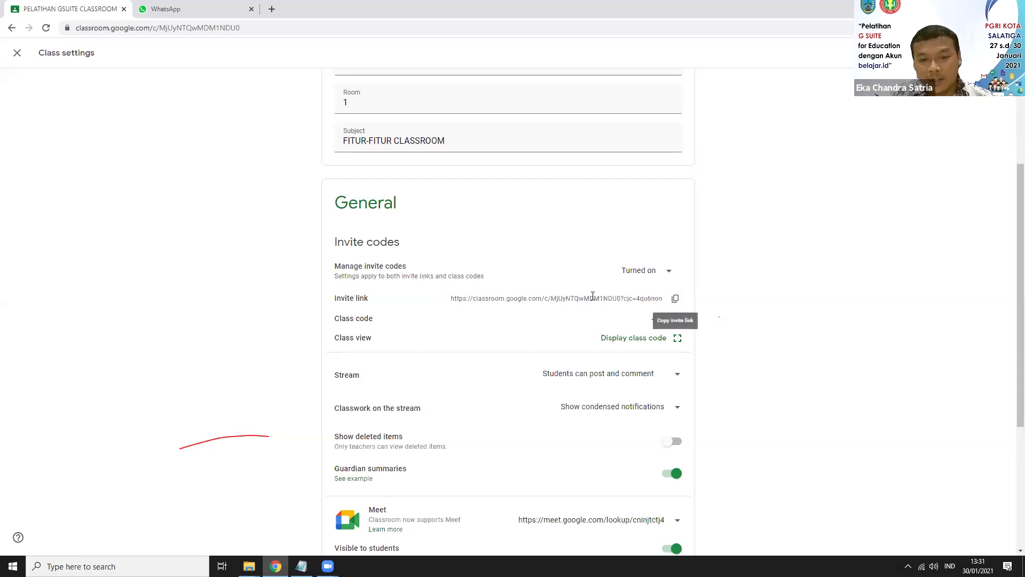
# Step: Select the class invite link, then scroll on through the General options
pyautogui.moveTo(453, 299); pyautogui.dragTo(454, 305)
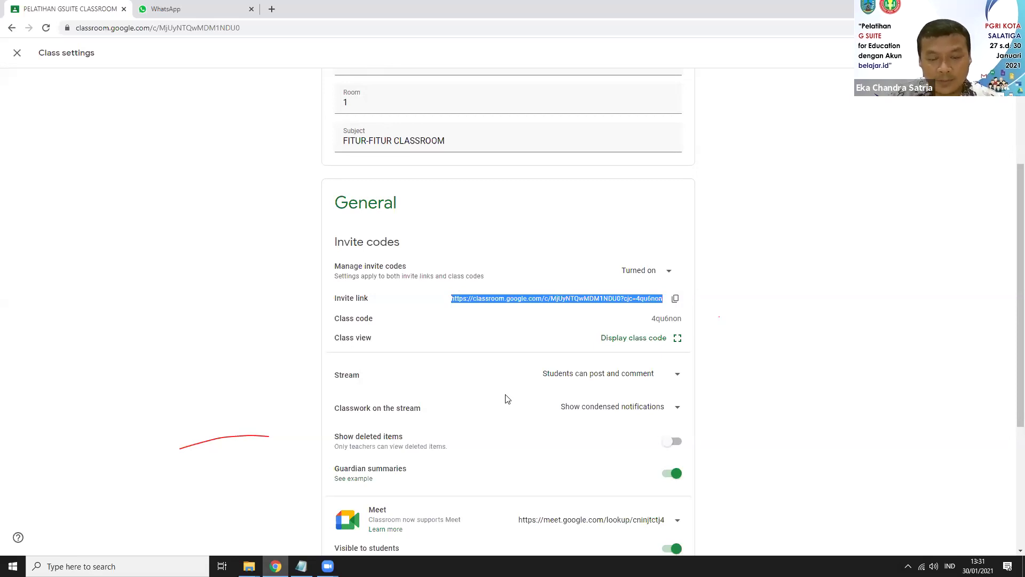
pyautogui.scroll(3, 506, 399)
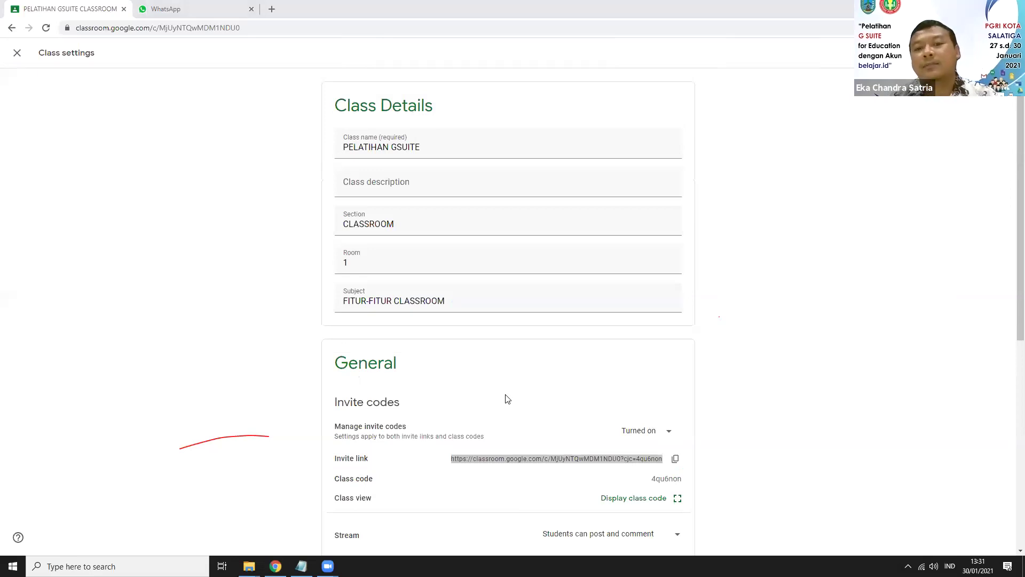
pyautogui.click(801, 262)
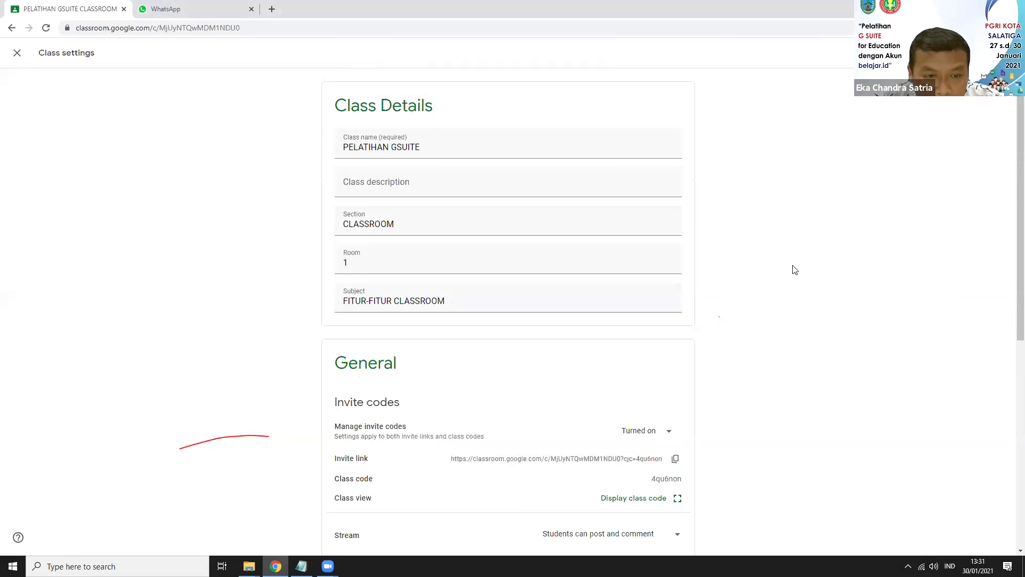
pyautogui.scroll(-3, 789, 272)
pyautogui.scroll(-1, 789, 271)
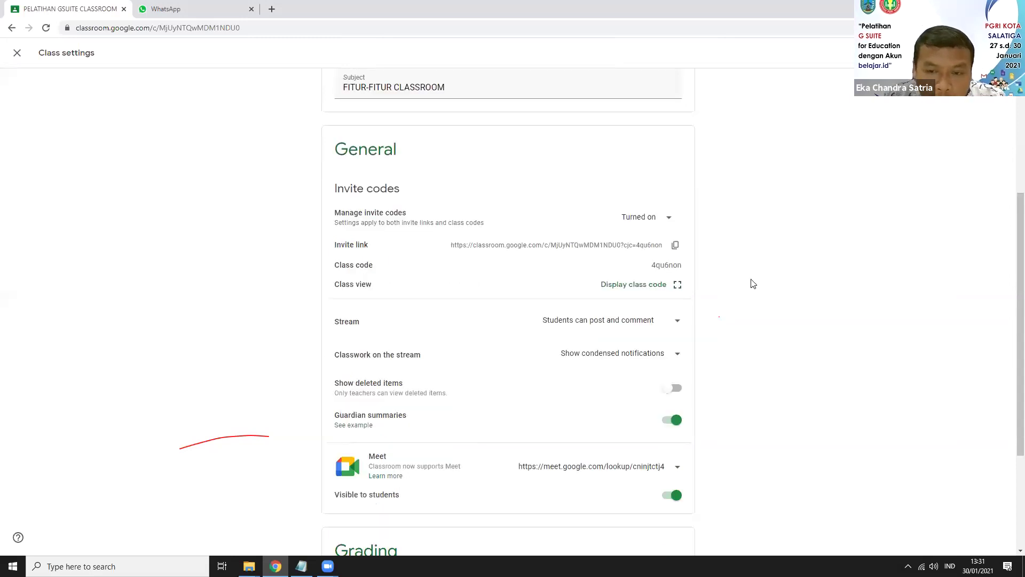
pyautogui.scroll(-1, 752, 284)
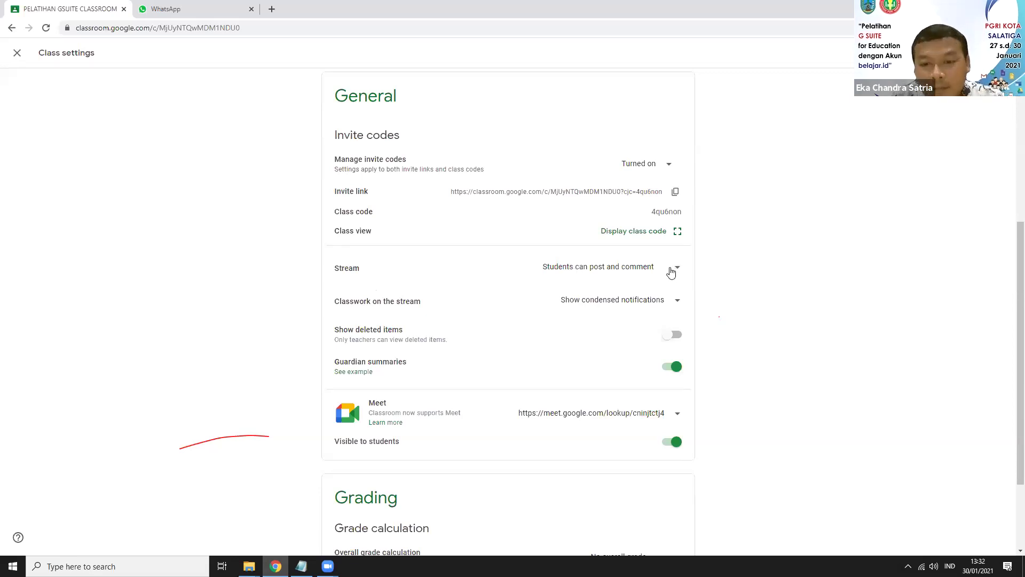
# Step: Check the stream posting options, leaving students allowed to post and comment
pyautogui.click(672, 273)
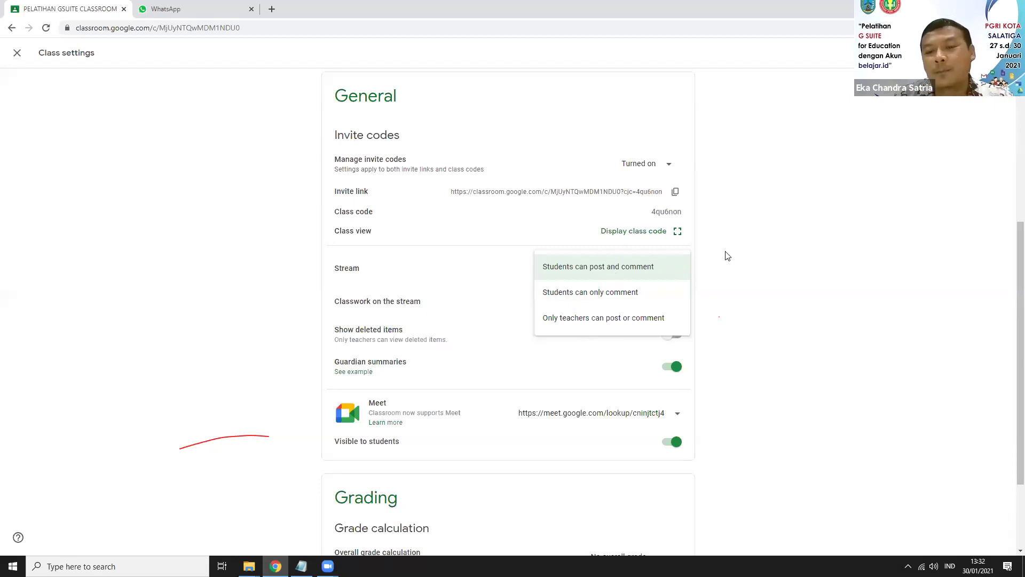
pyautogui.click(712, 299)
pyautogui.scroll(-1, 733, 310)
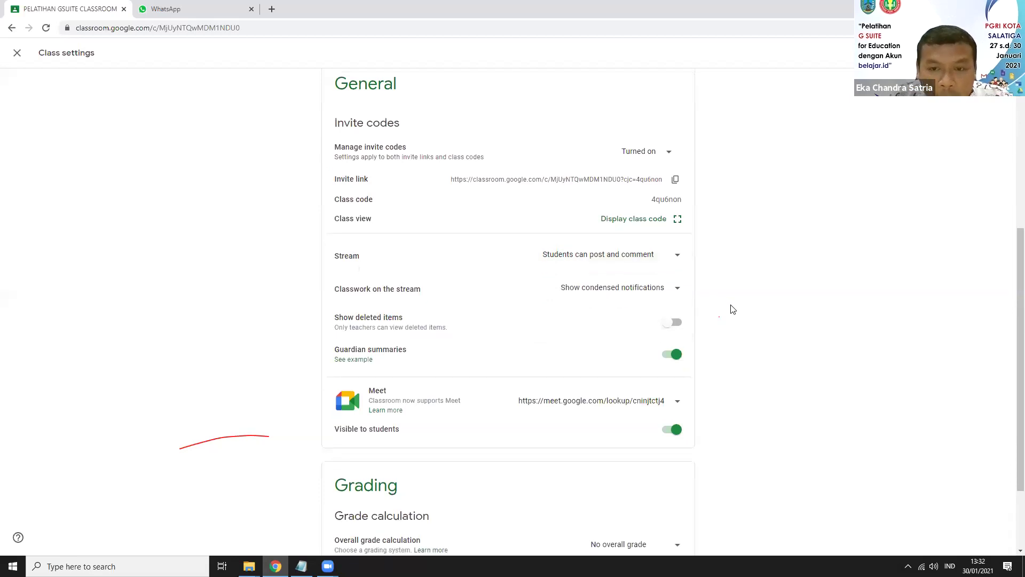
pyautogui.scroll(-2, 728, 311)
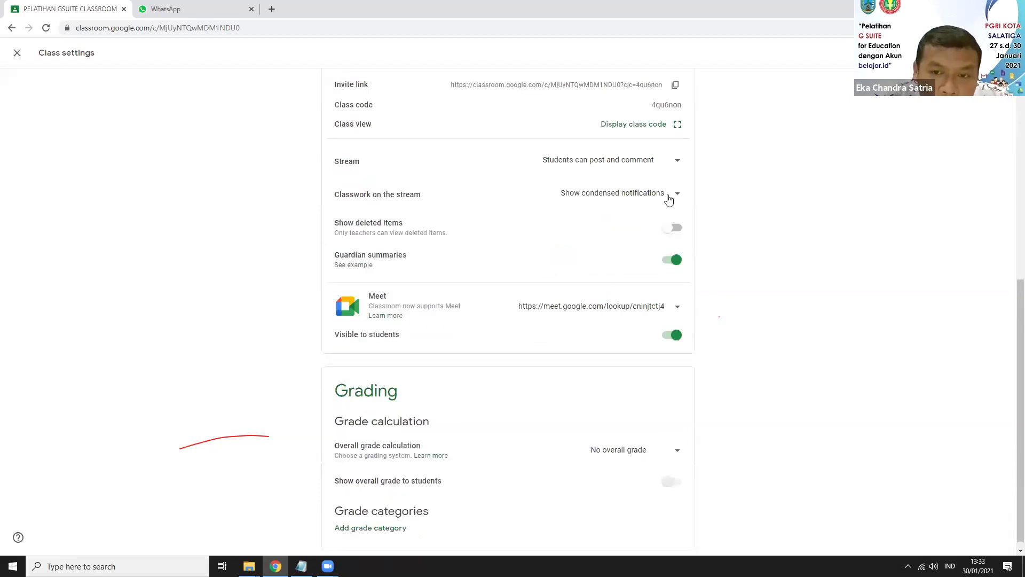
# Step: Keep condensed classwork notifications and bring up the Meet link's copy and reset choices
pyautogui.click(669, 200)
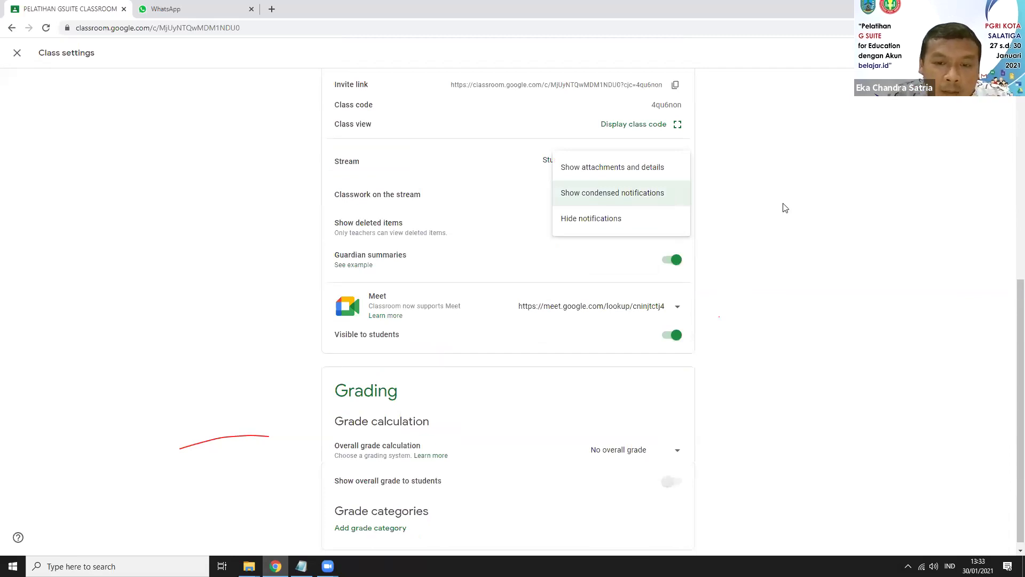
pyautogui.click(764, 249)
pyautogui.scroll(-1, 685, 286)
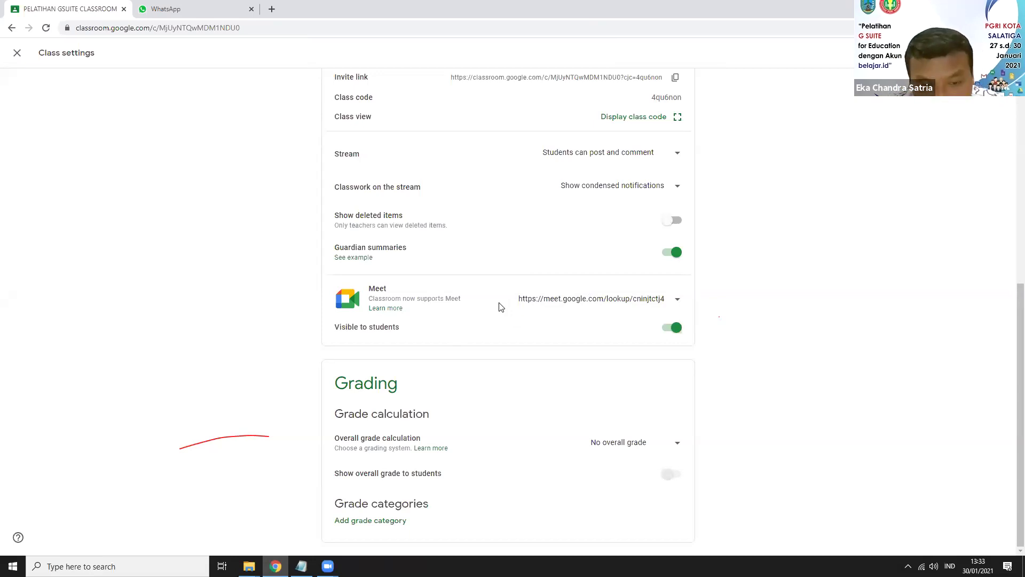
pyautogui.click(676, 306)
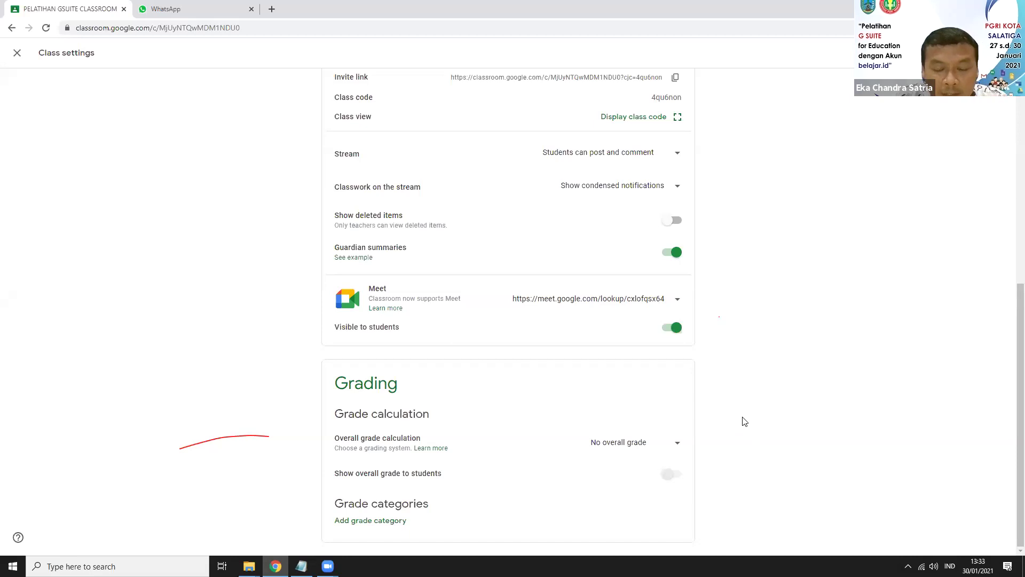
# Step: Choose Weighted by category for the overall grade calculation under Grading
pyautogui.click(672, 445)
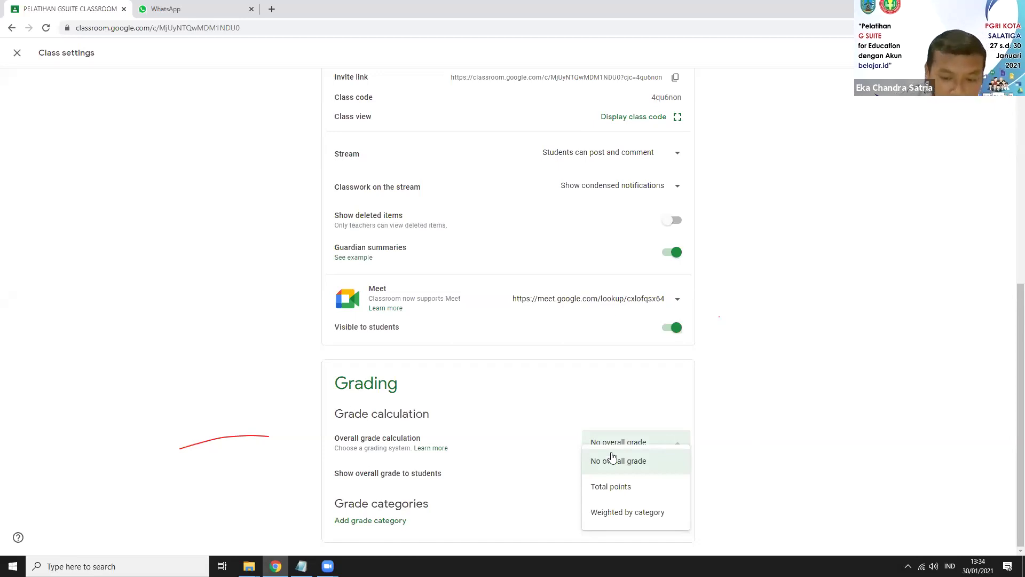
pyautogui.click(634, 514)
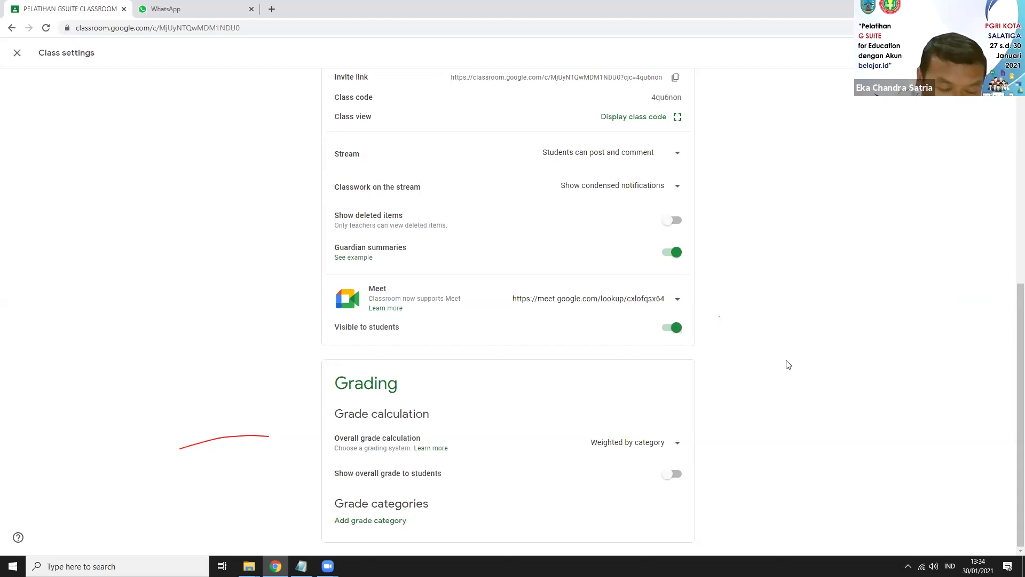
pyautogui.scroll(7, 777, 368)
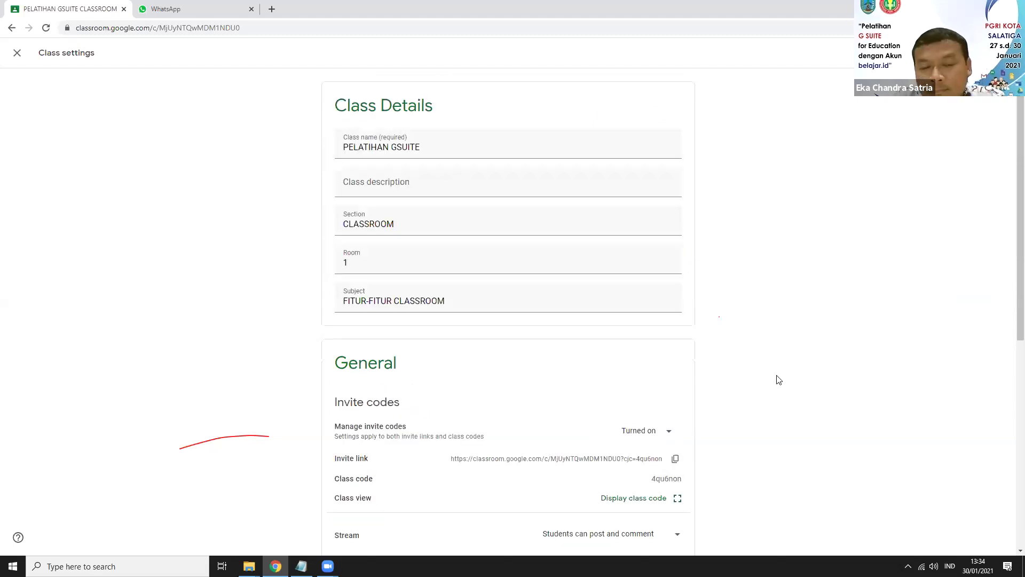
pyautogui.scroll(-7, 779, 382)
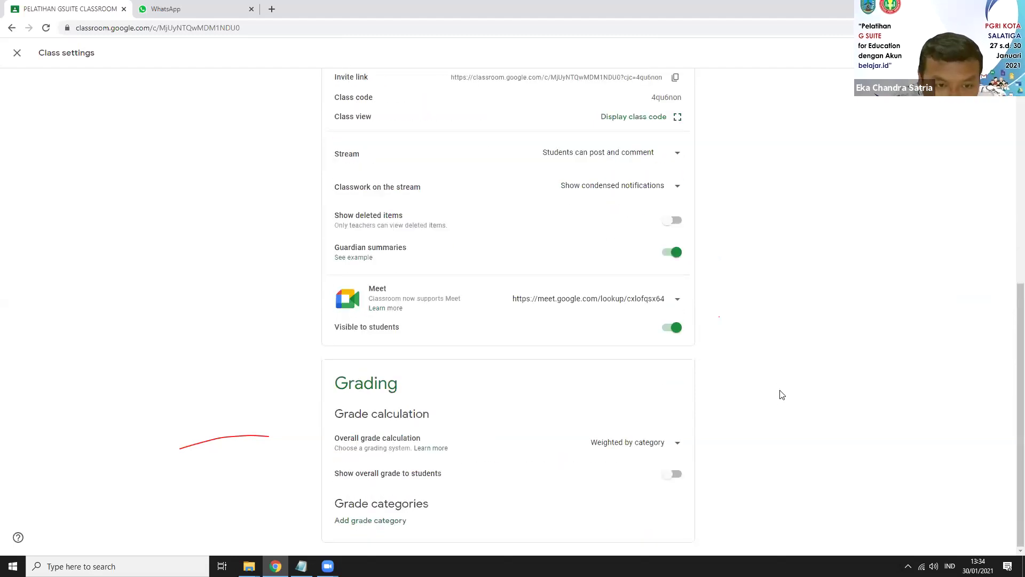
pyautogui.scroll(7, 782, 390)
pyautogui.scroll(-7, 778, 389)
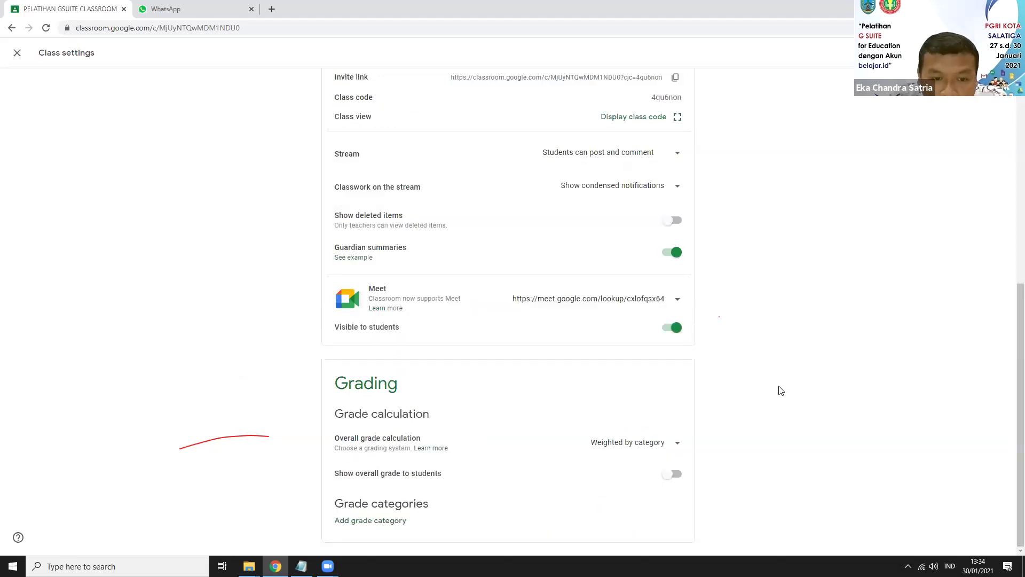
pyautogui.scroll(7, 787, 387)
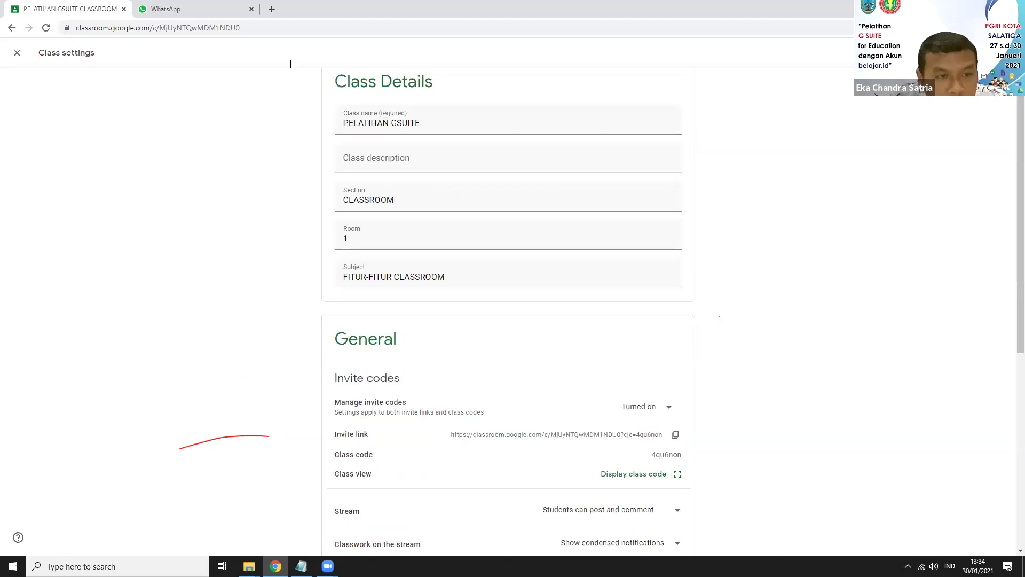
# Step: Close class settings discarding changes, then go to Archived classes from the main menu
pyautogui.click(16, 54)
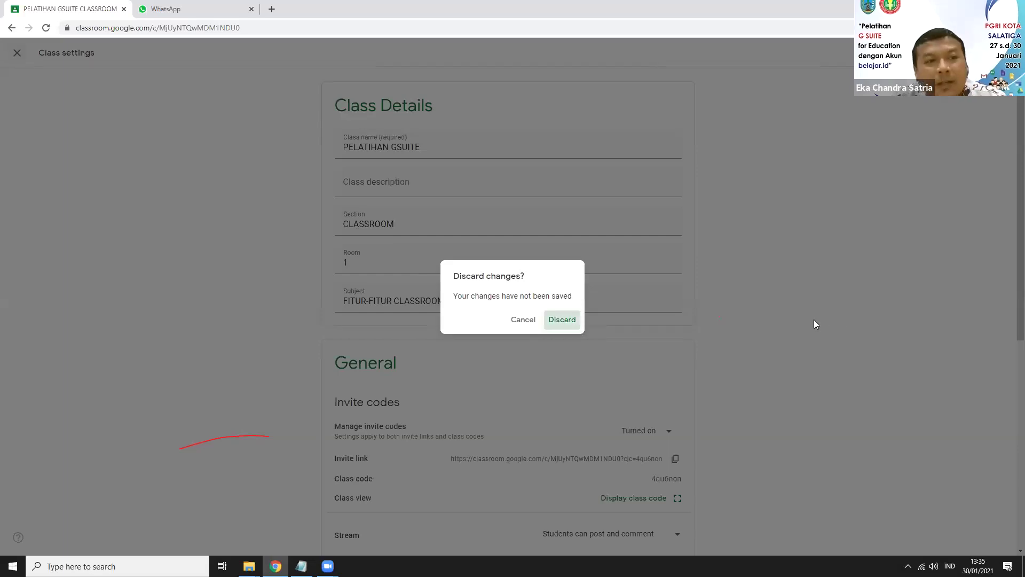
pyautogui.press('Return')
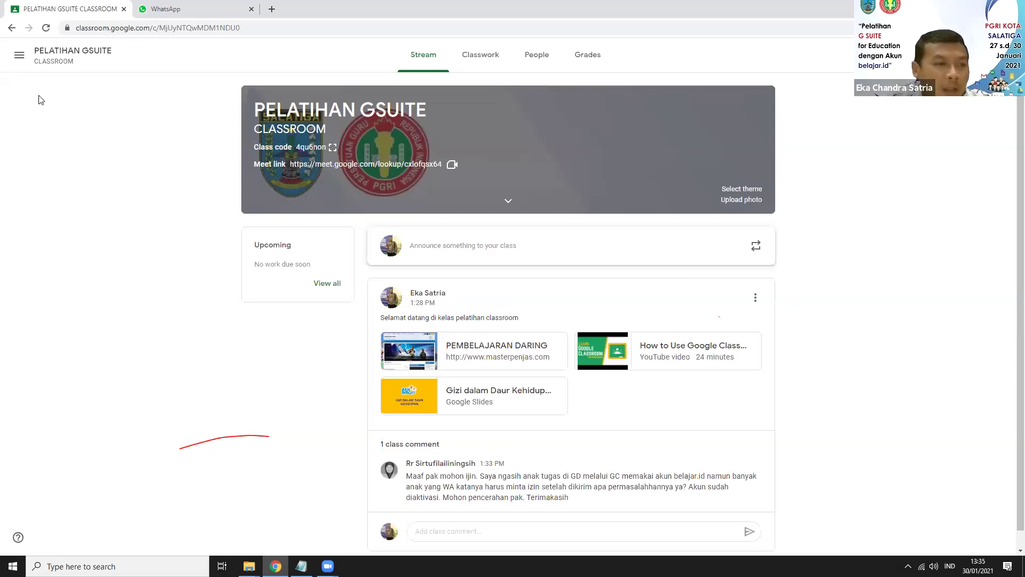
pyautogui.click(18, 59)
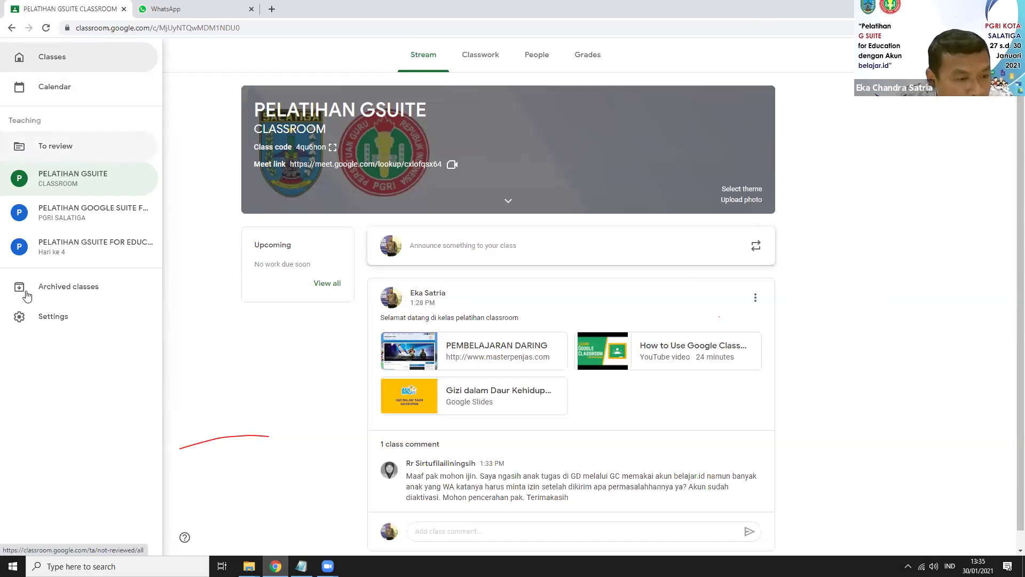
pyautogui.click(63, 293)
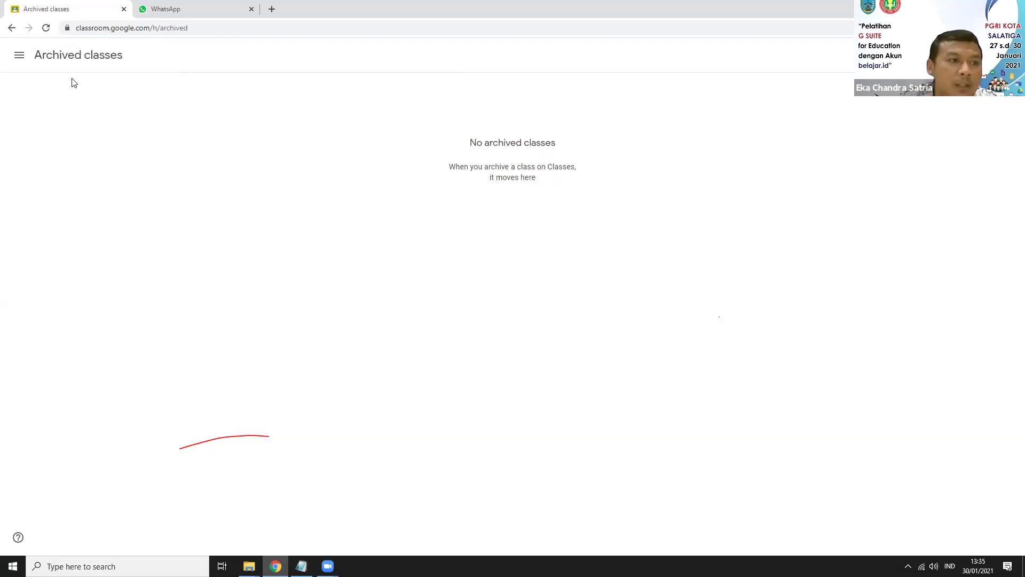
# Step: Go back to the PELATIHAN GSUITE Stream with its welcome announcement and attachments
pyautogui.click(12, 28)
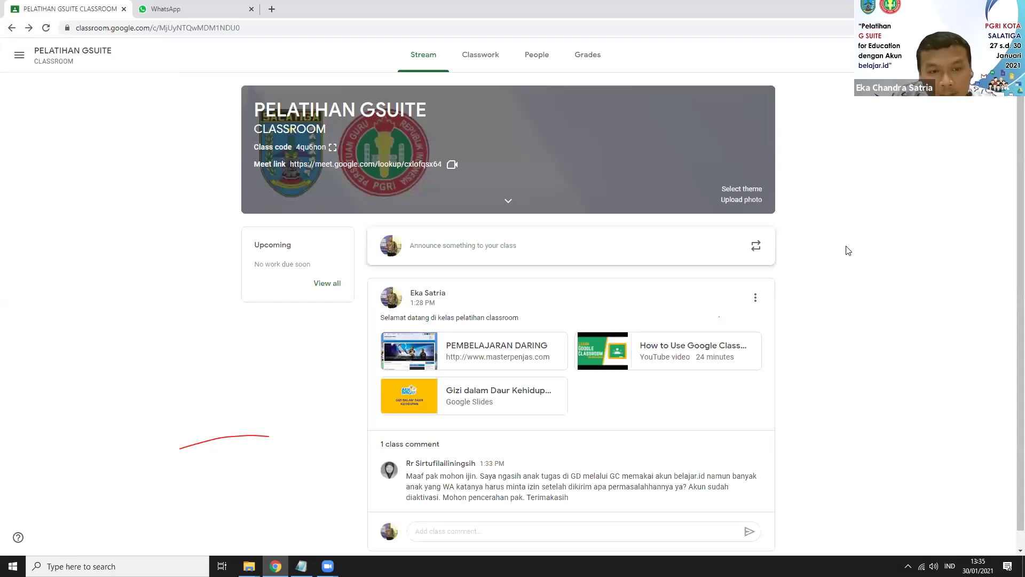
pyautogui.scroll(-1, 650, 396)
pyautogui.scroll(1, 381, 320)
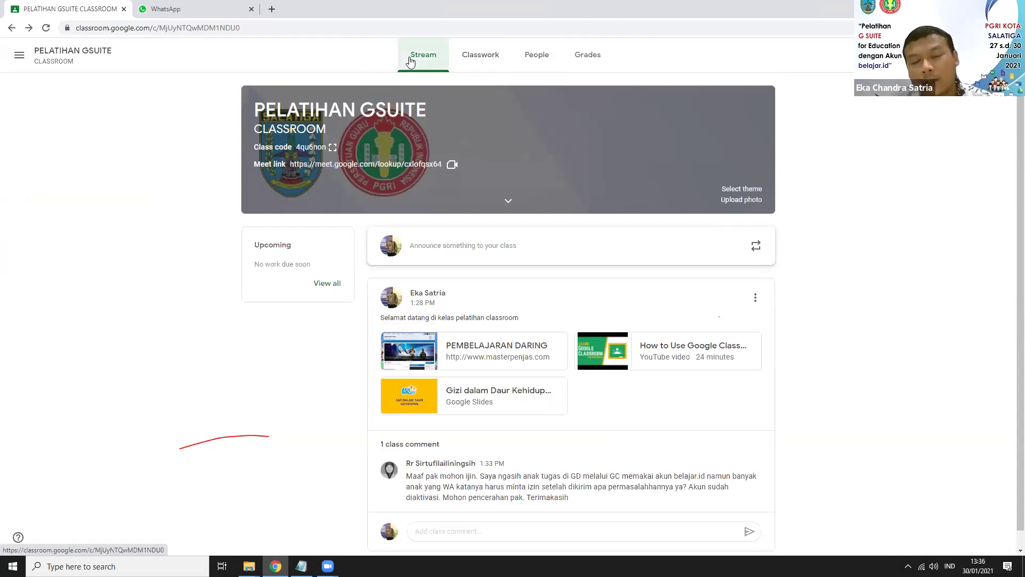
# Step: Pass through Classwork to the People page listing one teacher and 13 students
pyautogui.click(476, 64)
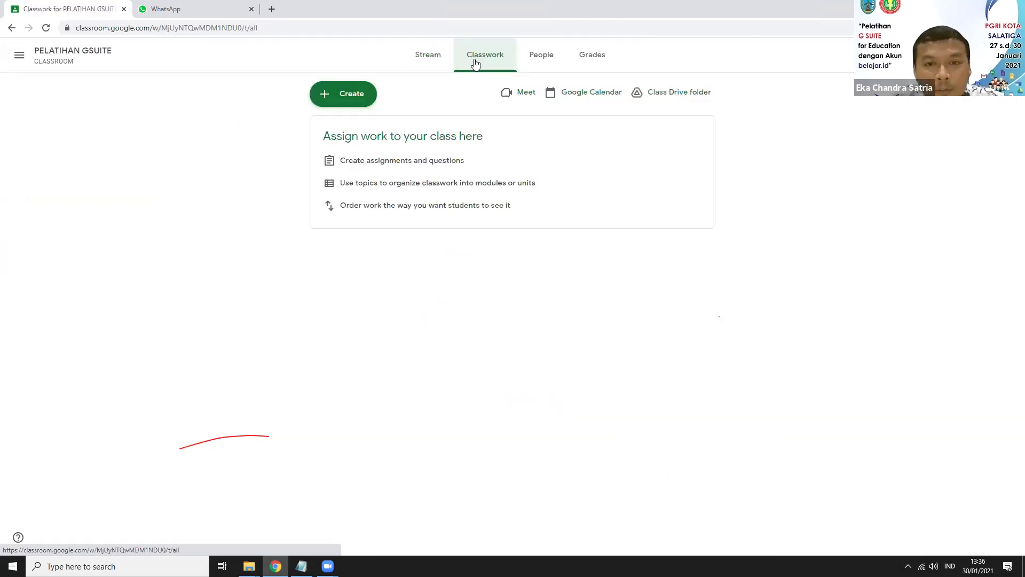
pyautogui.click(542, 56)
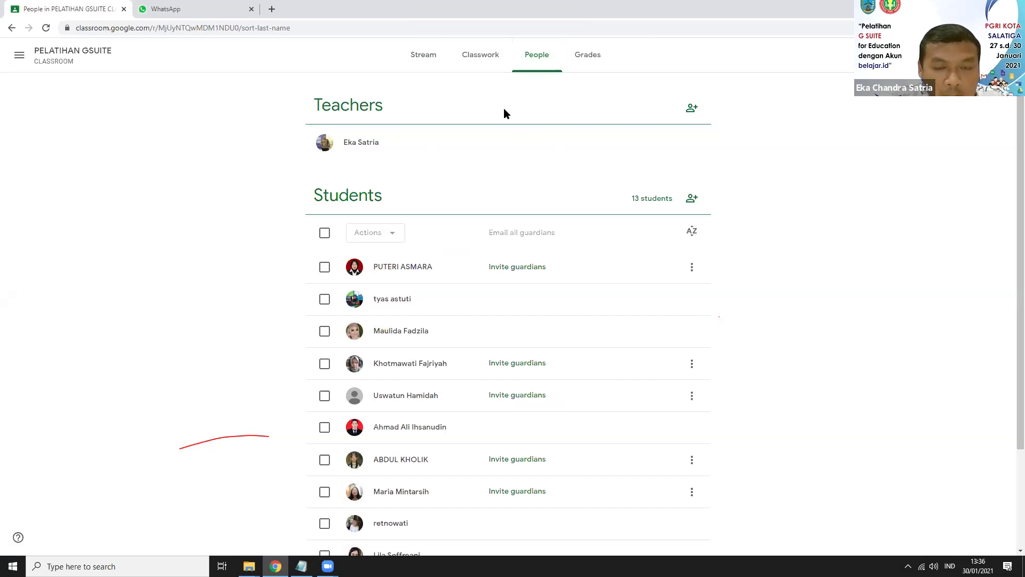
# Step: Go back to the PELATIHAN GSUITE Classwork page and bring up the Create menu of post types
pyautogui.click(481, 56)
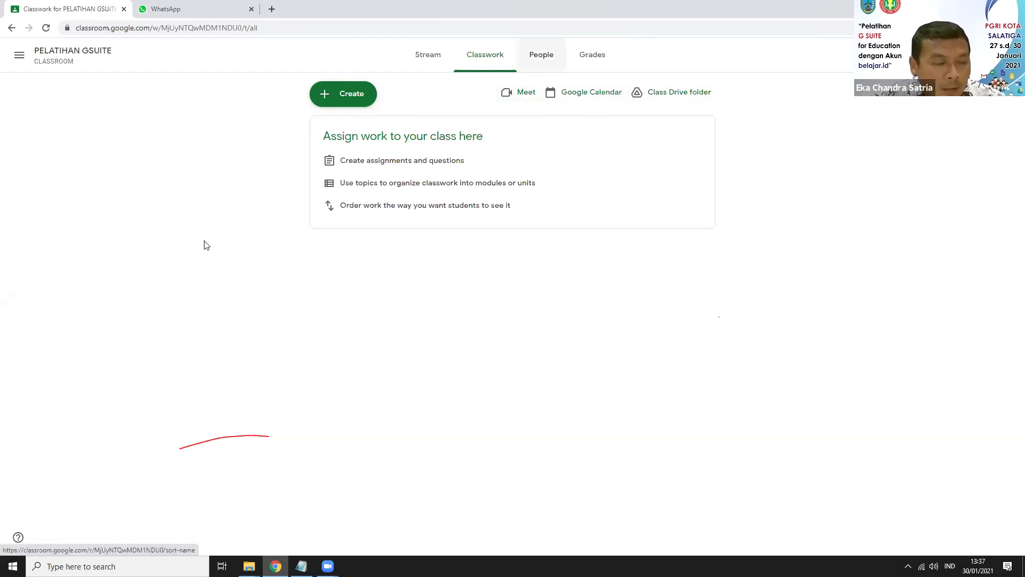
pyautogui.click(357, 104)
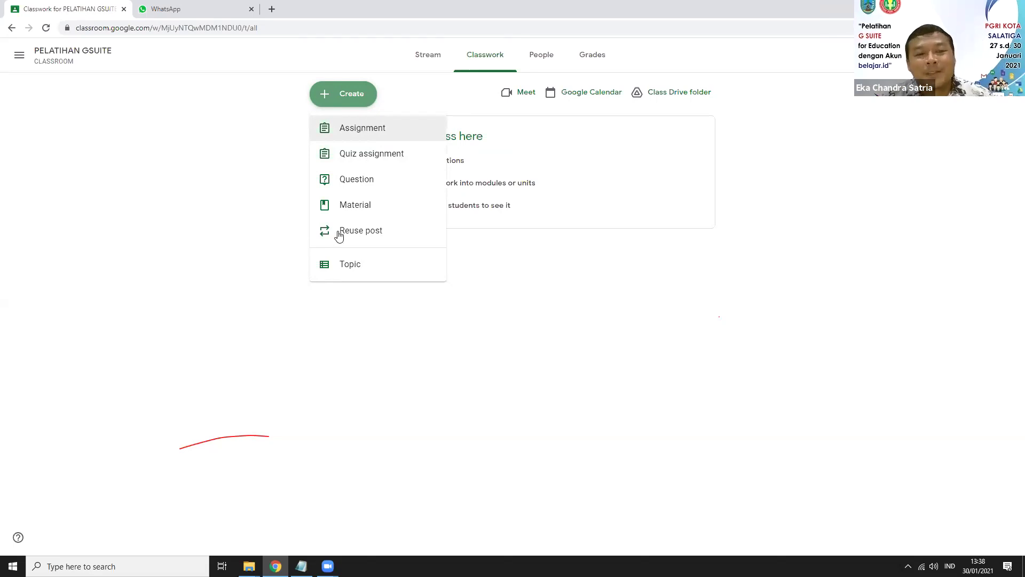
# Step: Add a new topic named MATERI CLASSROOM, typed in capitals, to the classwork
pyautogui.click(351, 263)
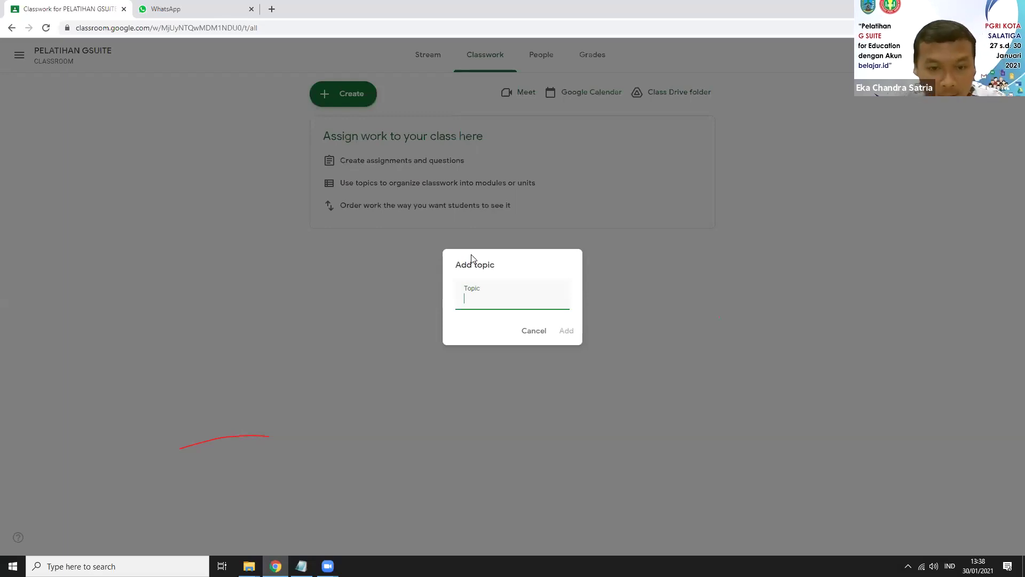
pyautogui.moveTo(490, 264); pyautogui.dragTo(514, 304)
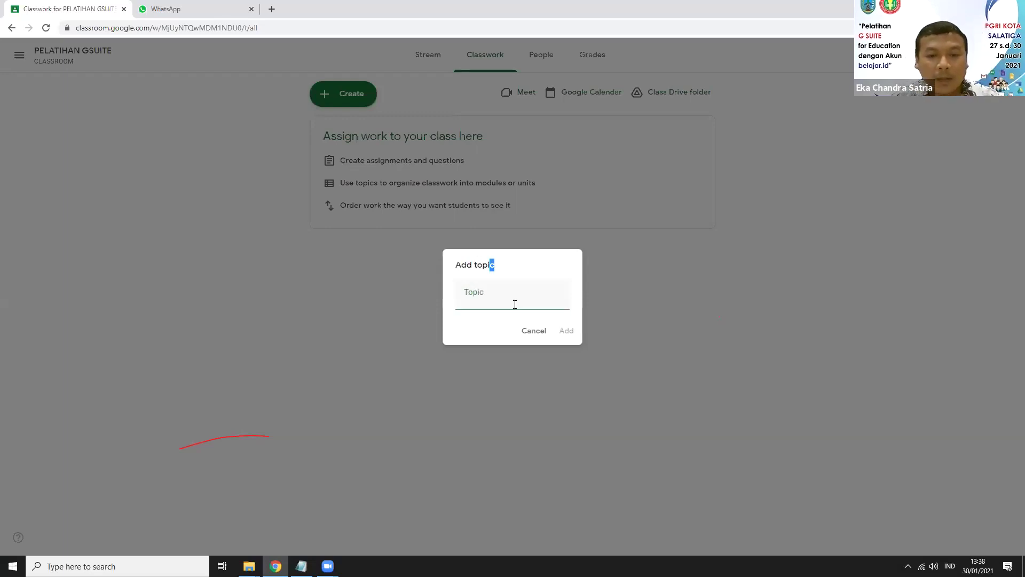
pyautogui.click(511, 304)
pyautogui.press('capslock')
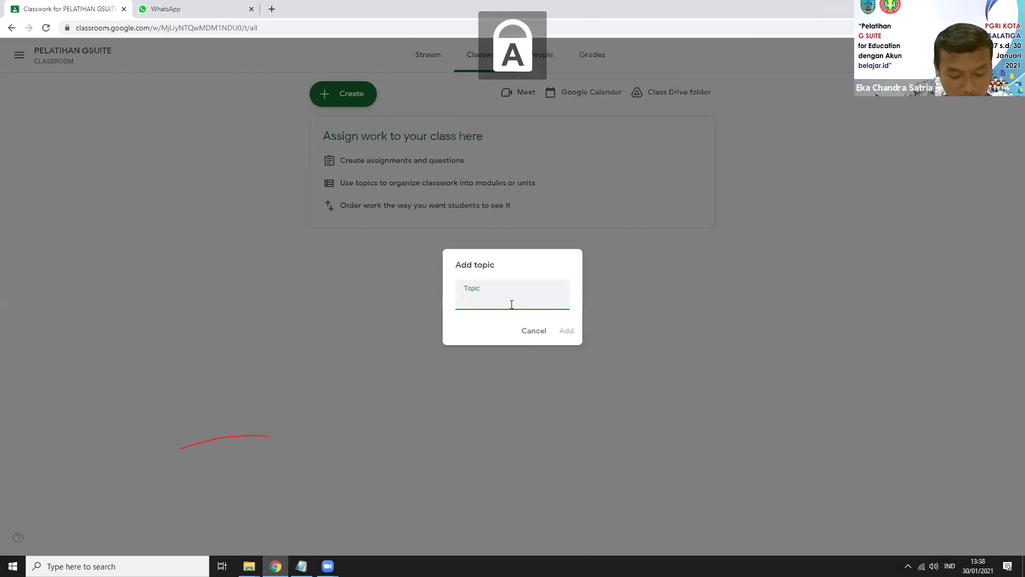
pyautogui.write('MATERI CLASSROOM')
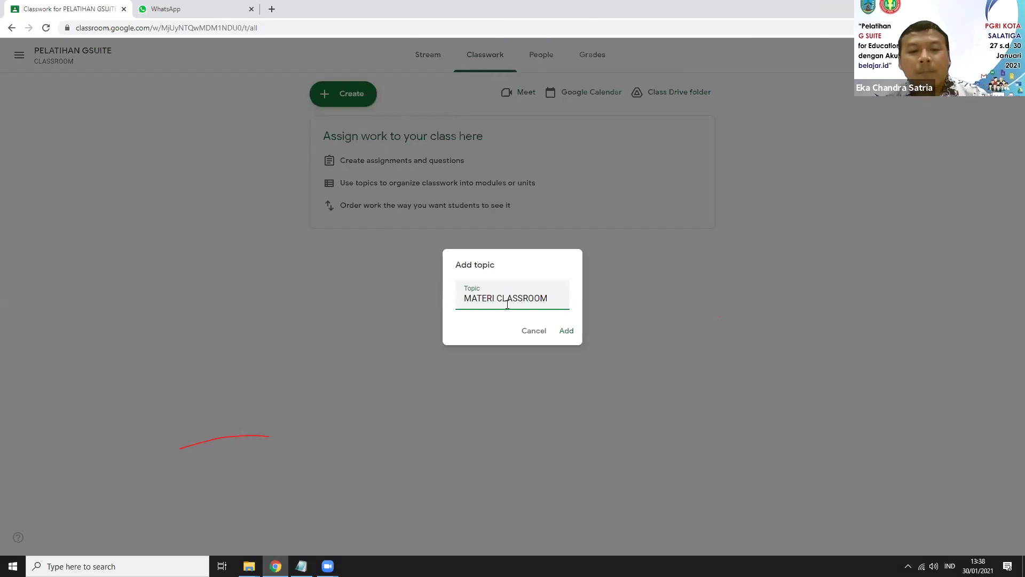
pyautogui.click(567, 332)
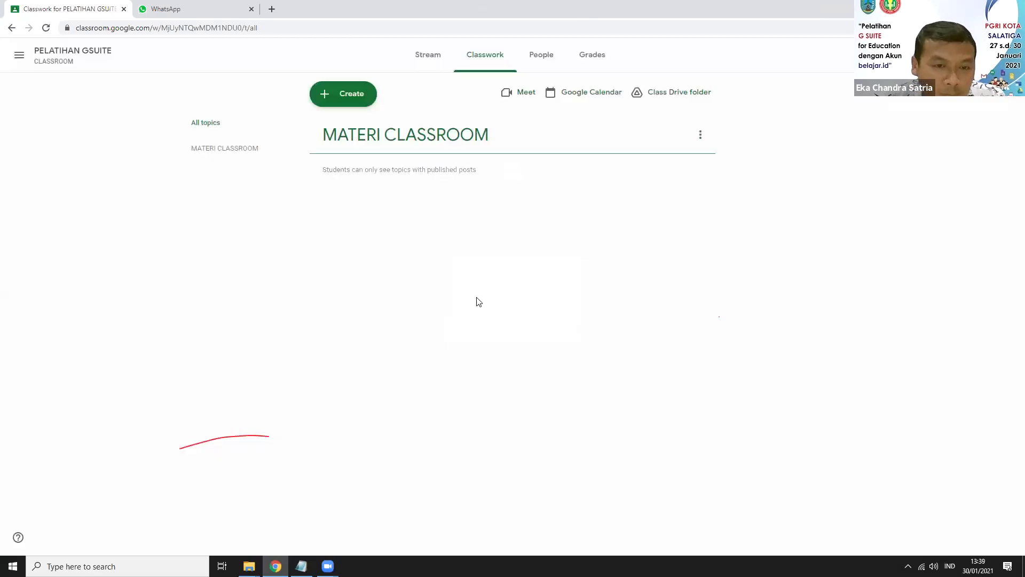
# Step: Add a topic named TUGAS
pyautogui.click(345, 98)
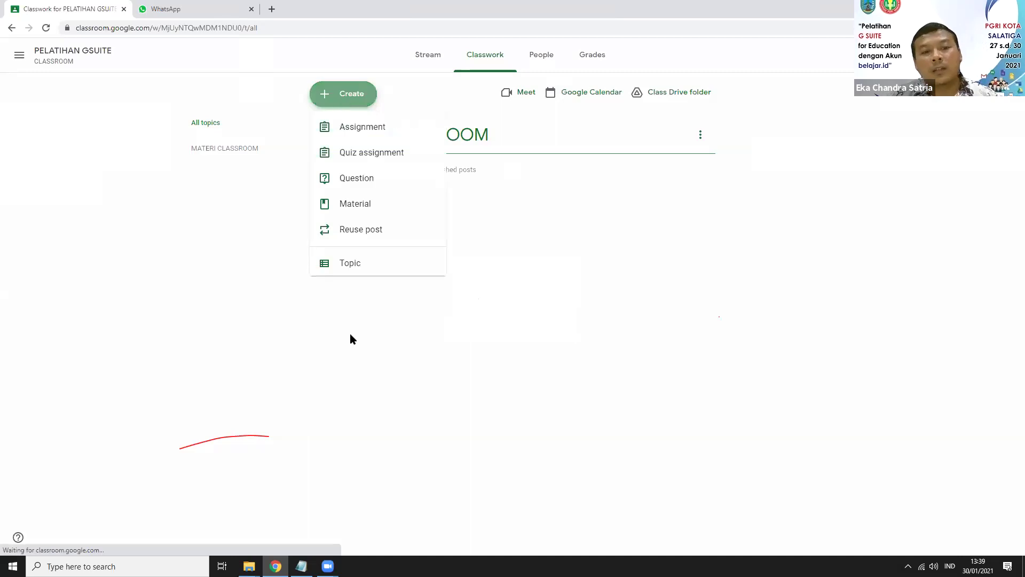
pyautogui.click(361, 267)
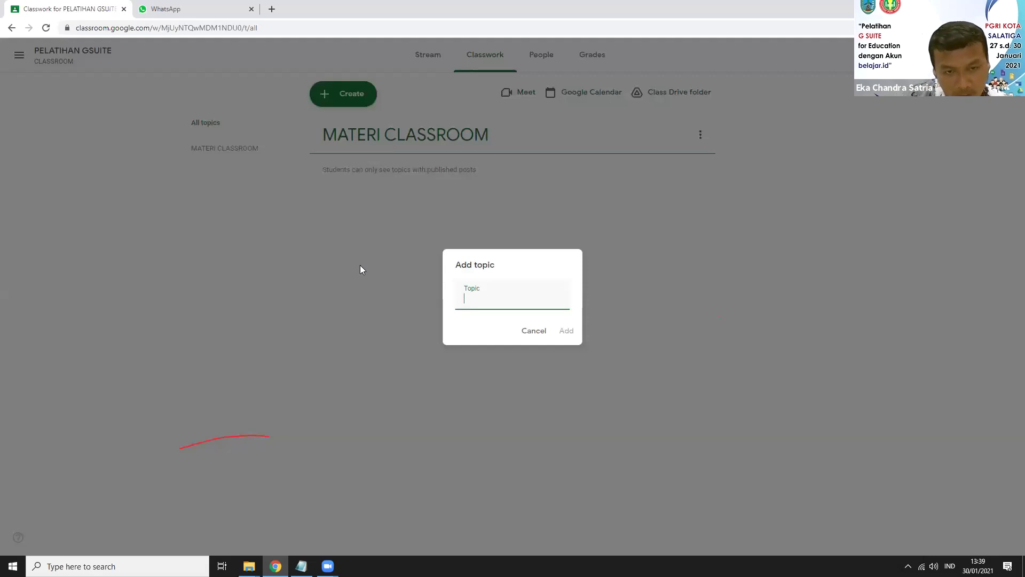
pyautogui.write('TUG')
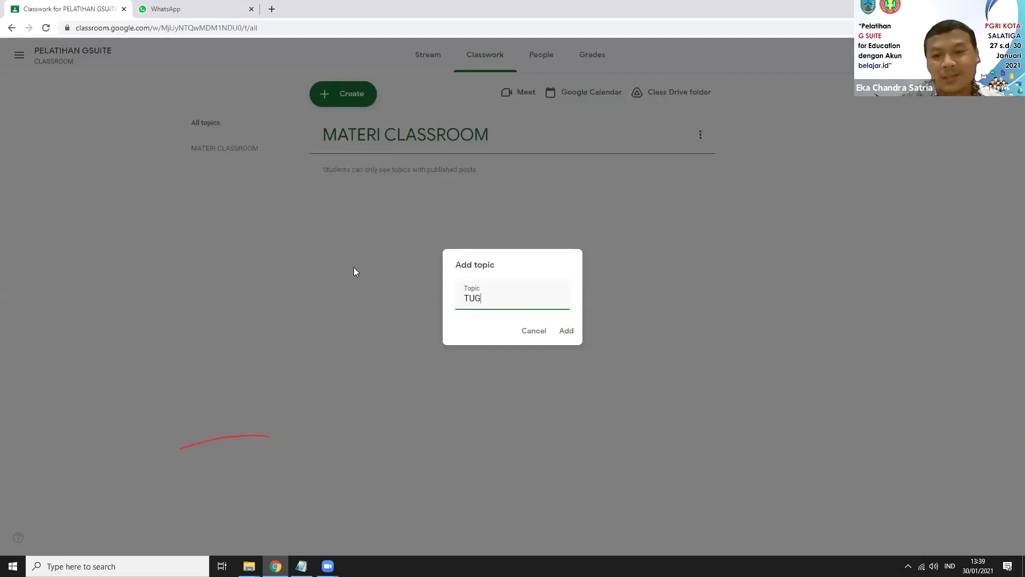
pyautogui.write('AS')
pyautogui.click(561, 335)
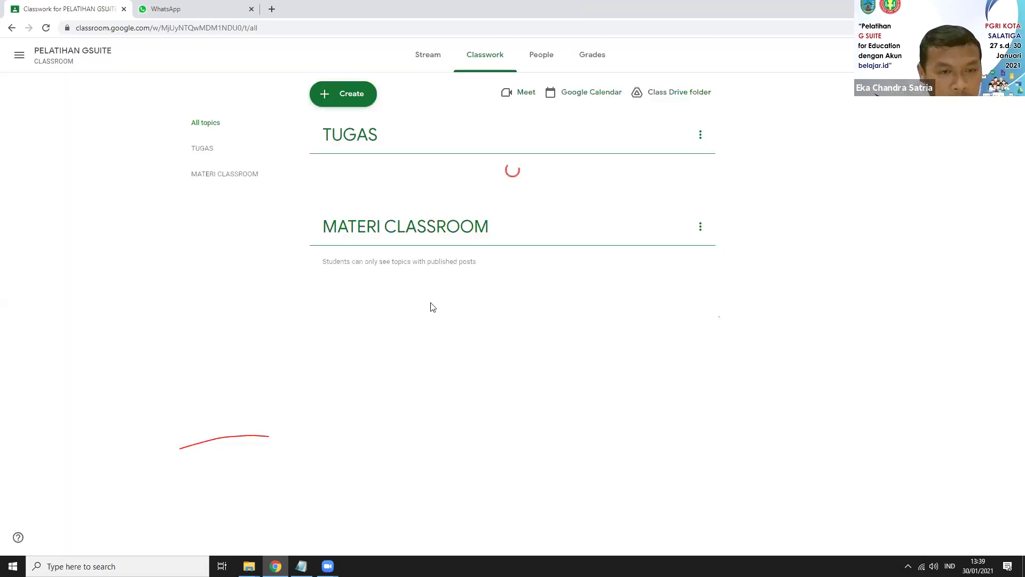
# Step: Add another topic named ULANGAN
pyautogui.click(350, 96)
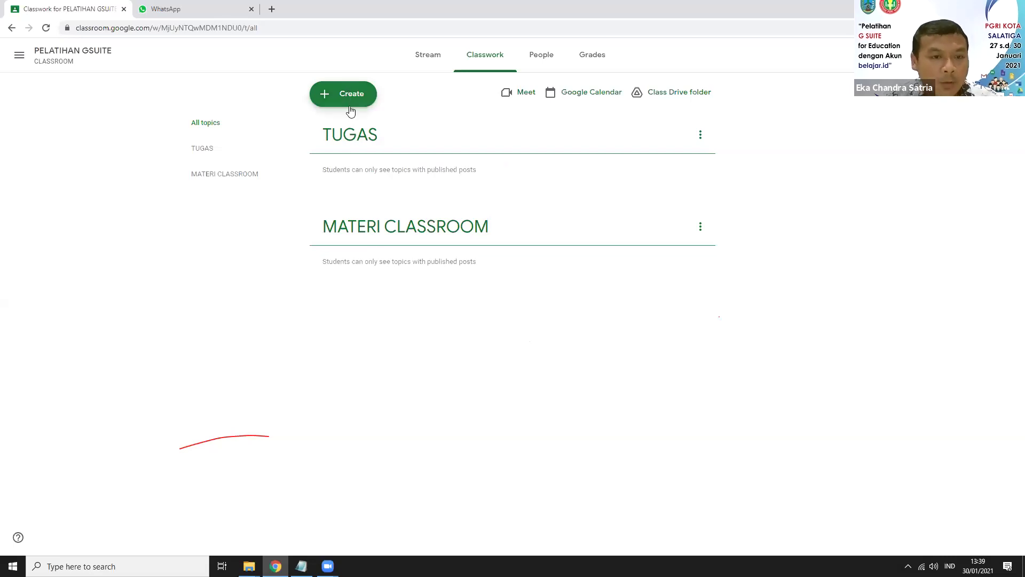
pyautogui.click(350, 265)
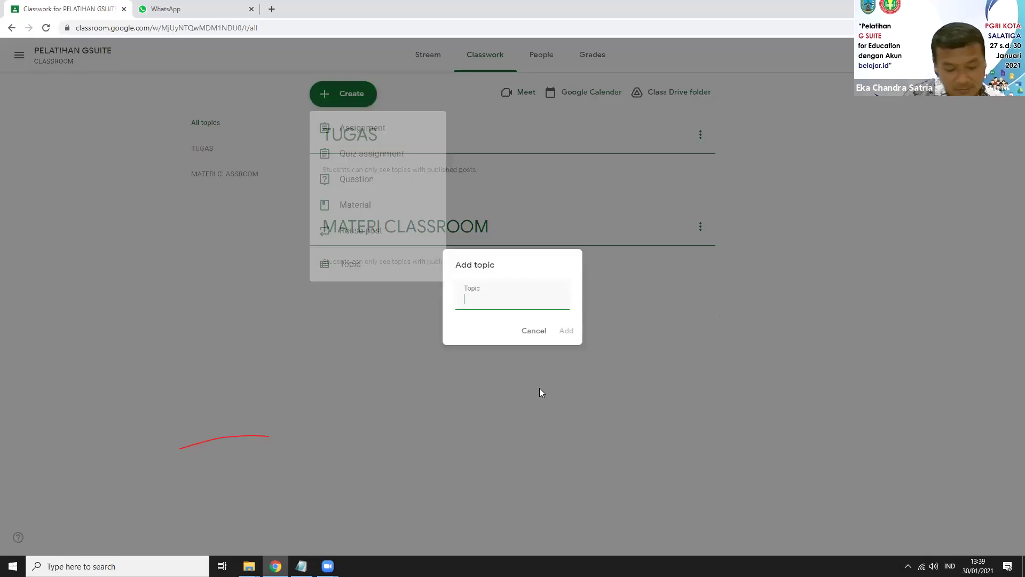
pyautogui.write('ULANGAN')
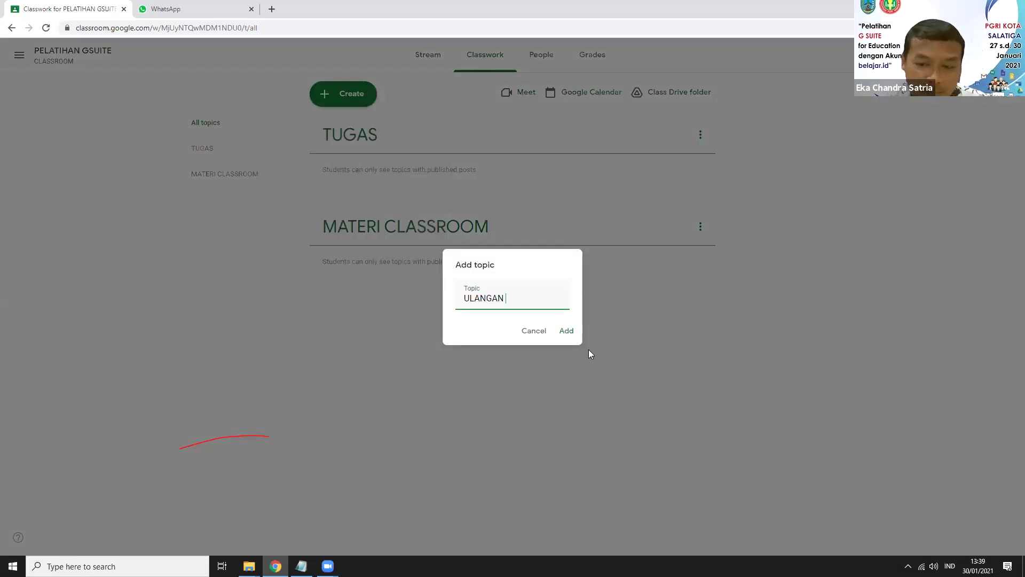
pyautogui.click(565, 331)
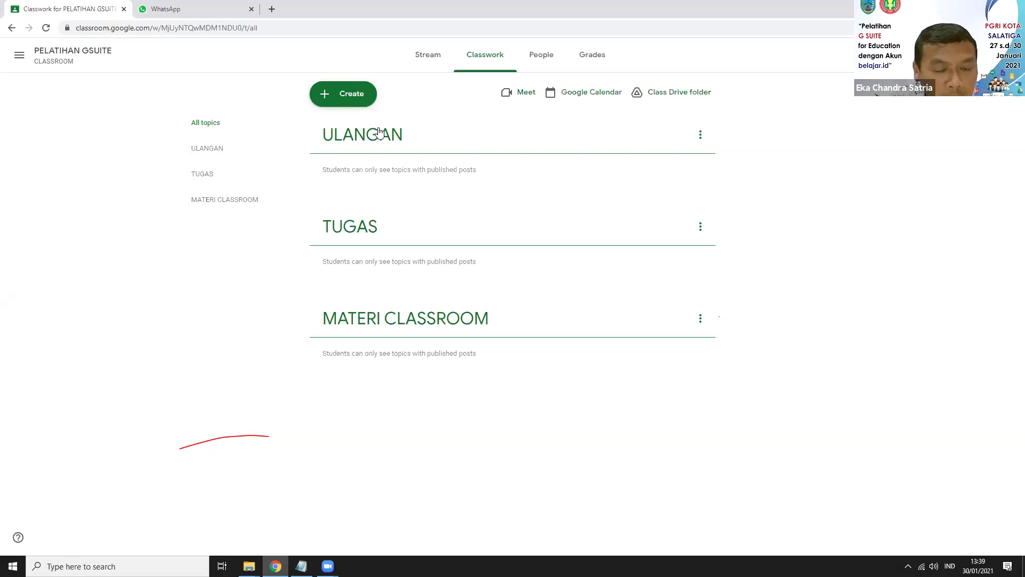
pyautogui.click(342, 94)
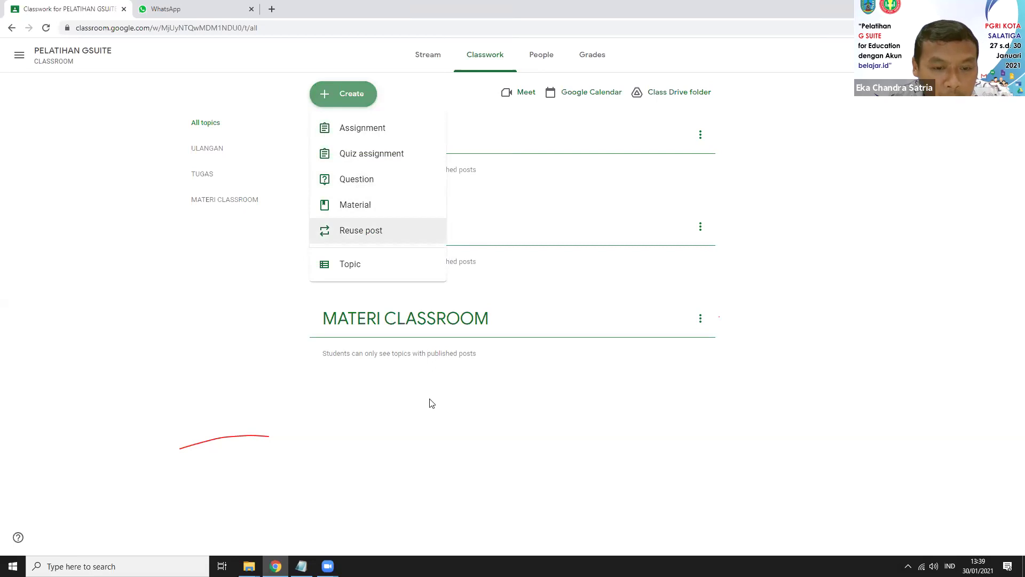
# Step: Start a new class material titled 'Materi GSlide'
pyautogui.click(375, 320)
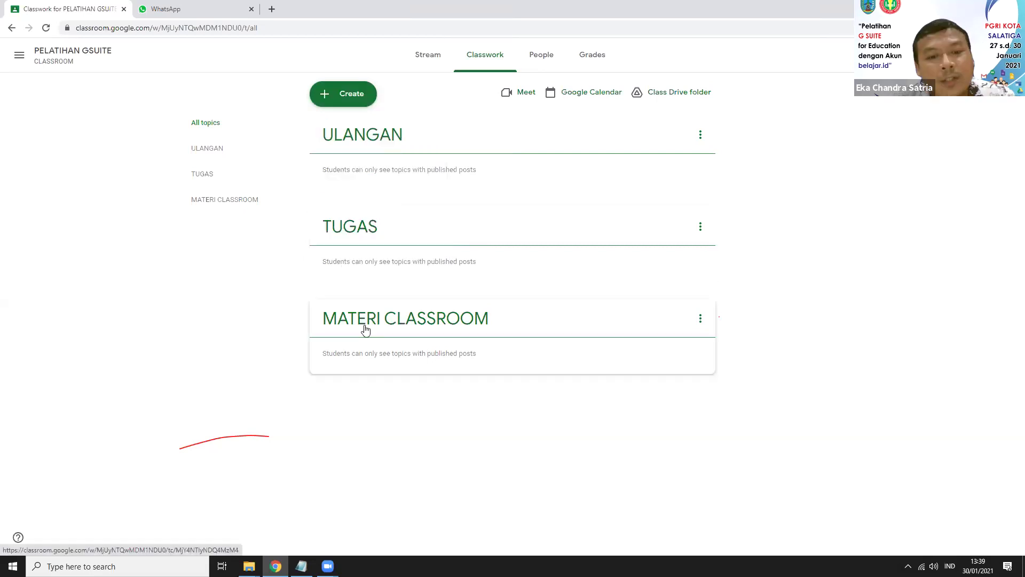
pyautogui.click(336, 92)
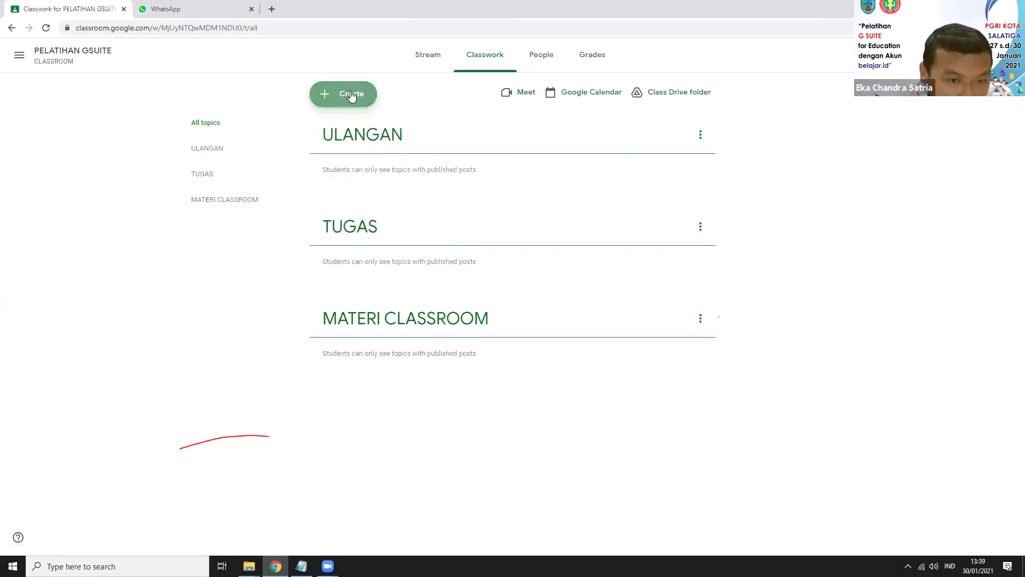
pyautogui.click(355, 205)
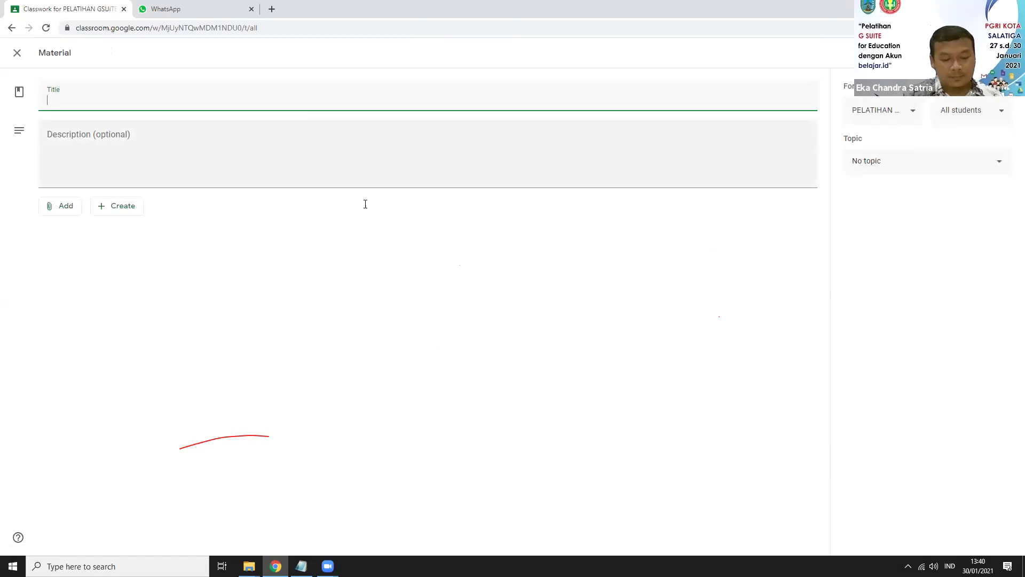
pyautogui.write('mATER')
pyautogui.press('capslock')
pyautogui.press('BackSpace')
pyautogui.press('BackSpace')
pyautogui.press('BackSpace')
pyautogui.press('BackSpace')
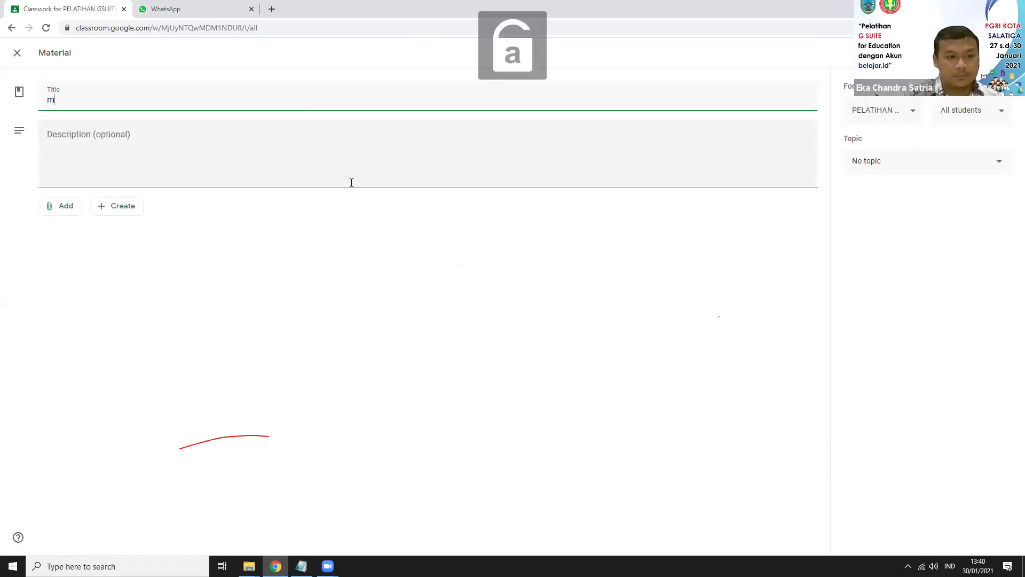
pyautogui.press('BackSpace')
pyautogui.write('Materi')
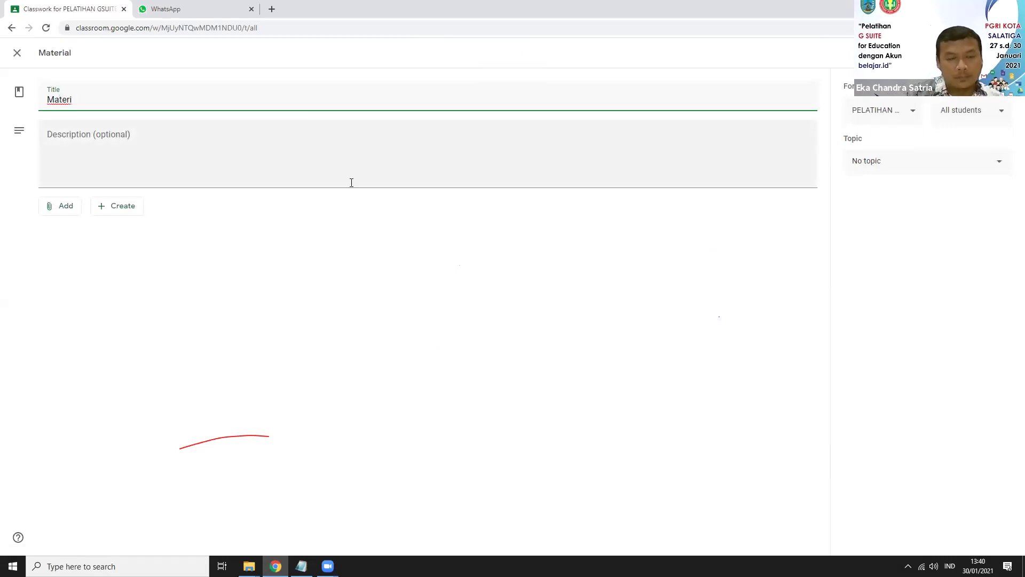
pyautogui.write(' GSlide')
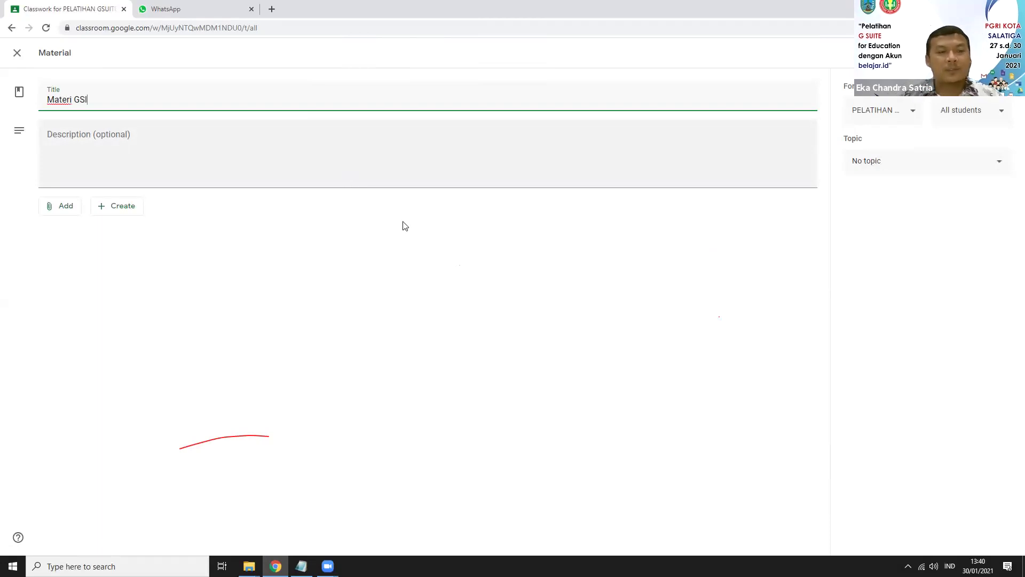
# Step: Enter the description 'Pada lampiran yang dibagikan terdapat sumber belajar google slide.'
pyautogui.click(158, 151)
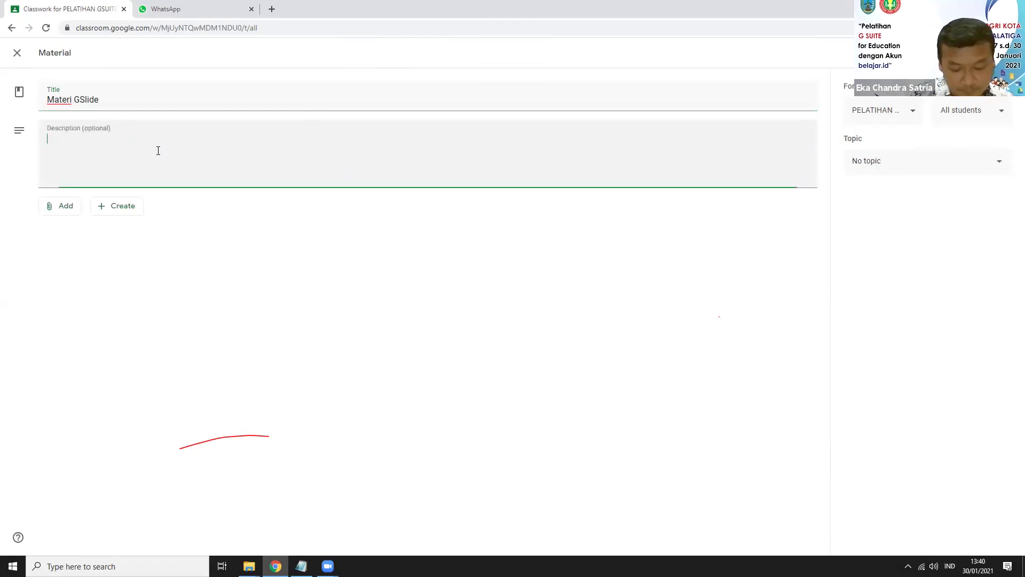
pyautogui.write('Berikut')
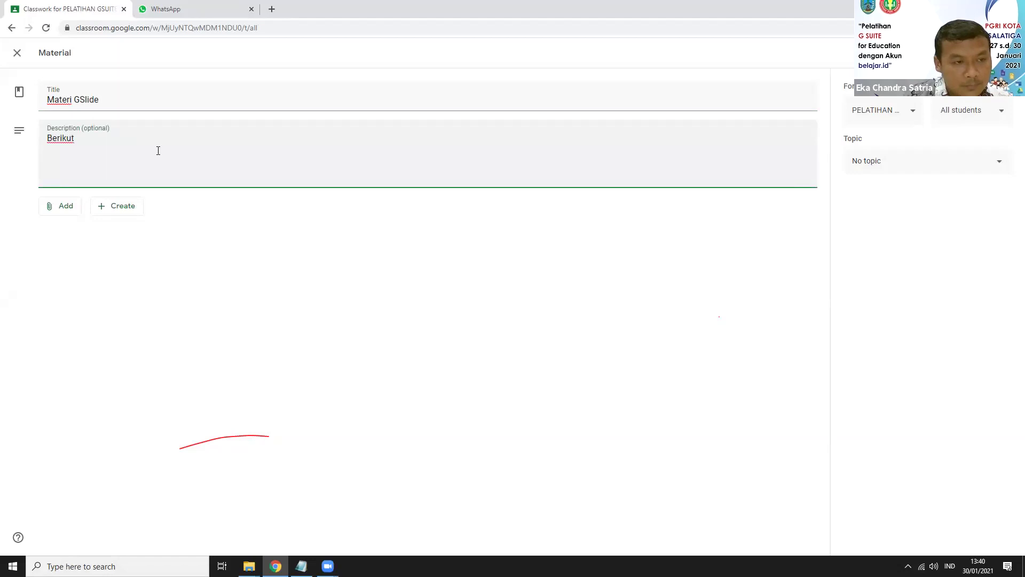
pyautogui.press('BackSpace')
pyautogui.press('BackSpace')
pyautogui.press('BackSpace')
pyautogui.press('BackSpace')
pyautogui.press('BackSpace')
pyautogui.press('BackSpace')
pyautogui.press('BackSpace')
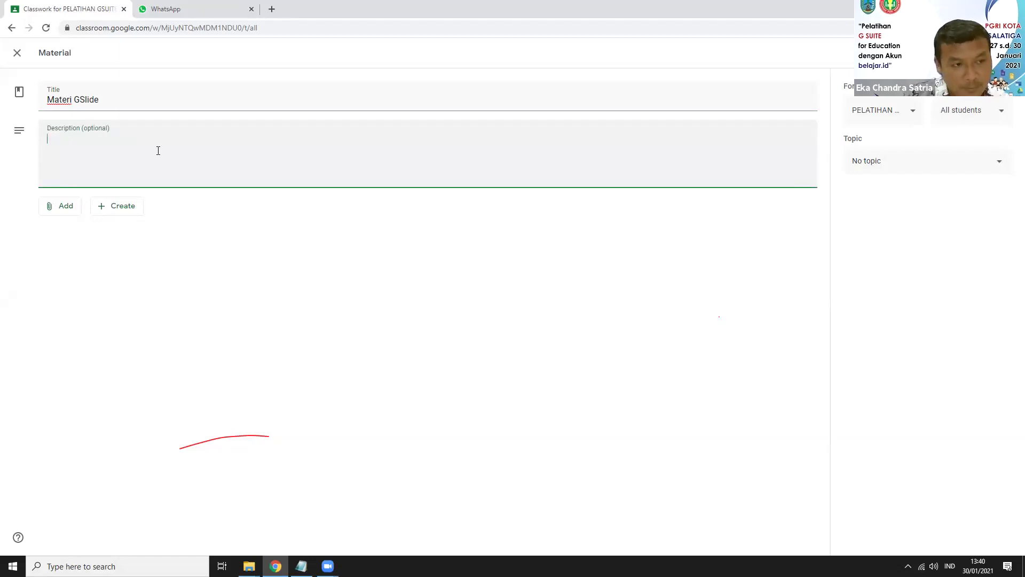
pyautogui.write('Pada')
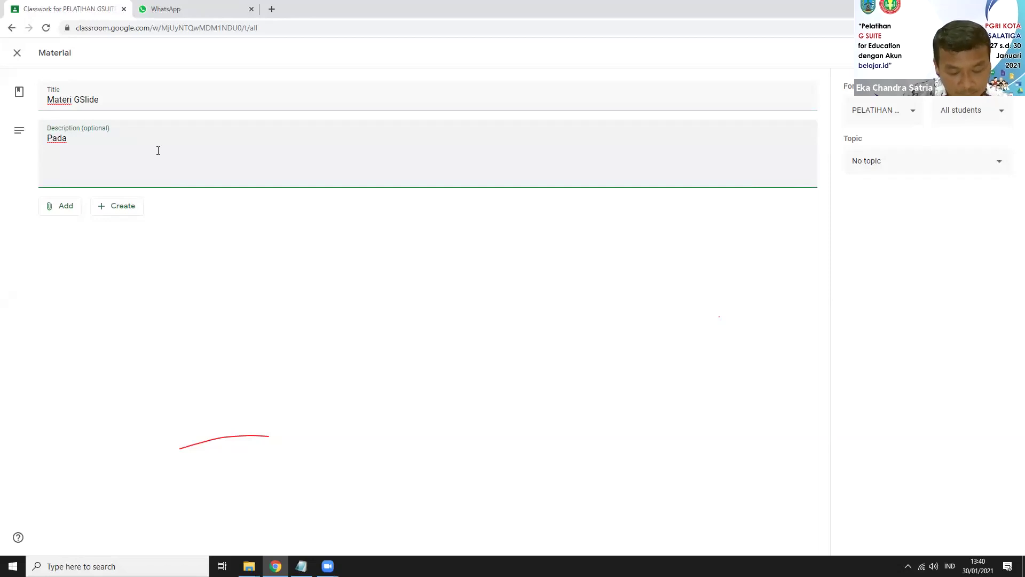
pyautogui.write(' li')
pyautogui.press('BackSpace')
pyautogui.press('BackSpace')
pyautogui.write('at')
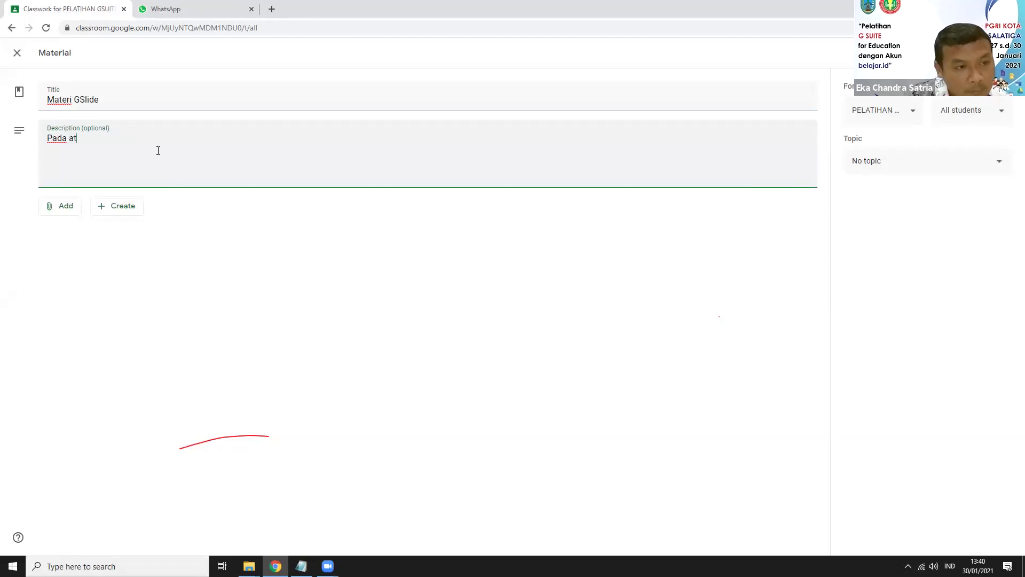
pyautogui.press('BackSpace')
pyautogui.press('BackSpace')
pyautogui.write('lampiran ytan')
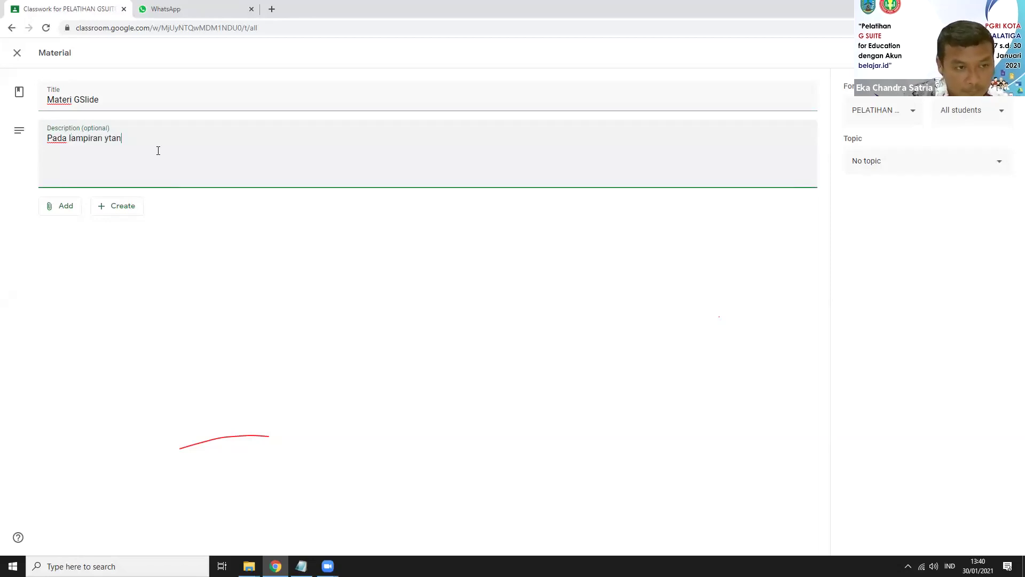
pyautogui.press('BackSpace')
pyautogui.press('BackSpace')
pyautogui.press('BackSpace')
pyautogui.write('ang di')
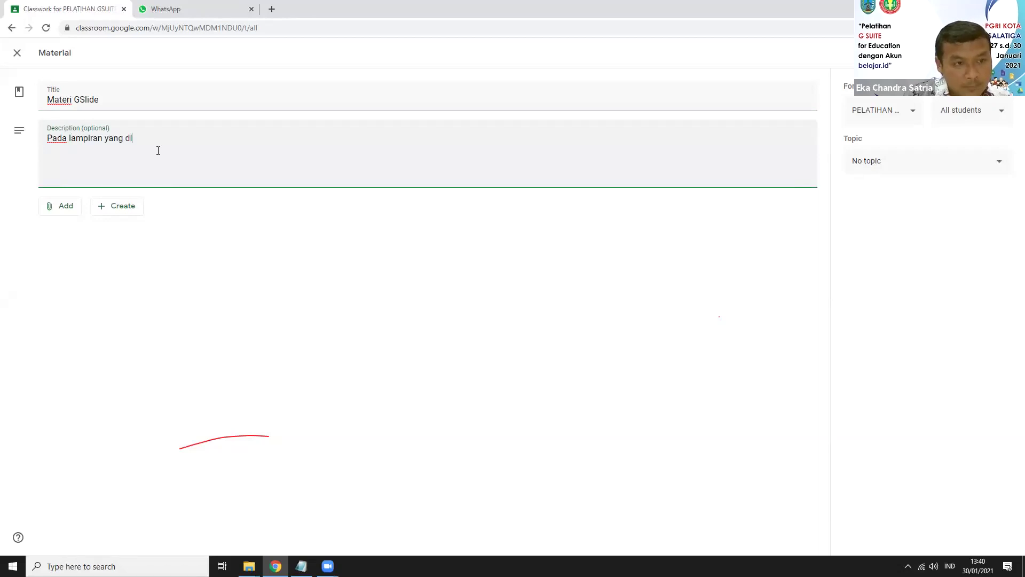
pyautogui.write('bagika')
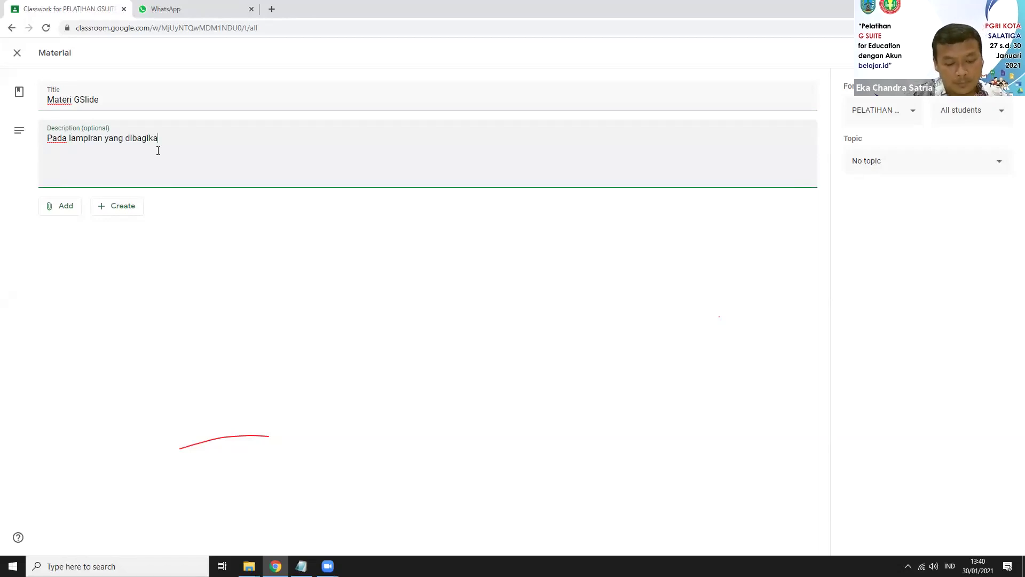
pyautogui.write('n terdapat sumbe')
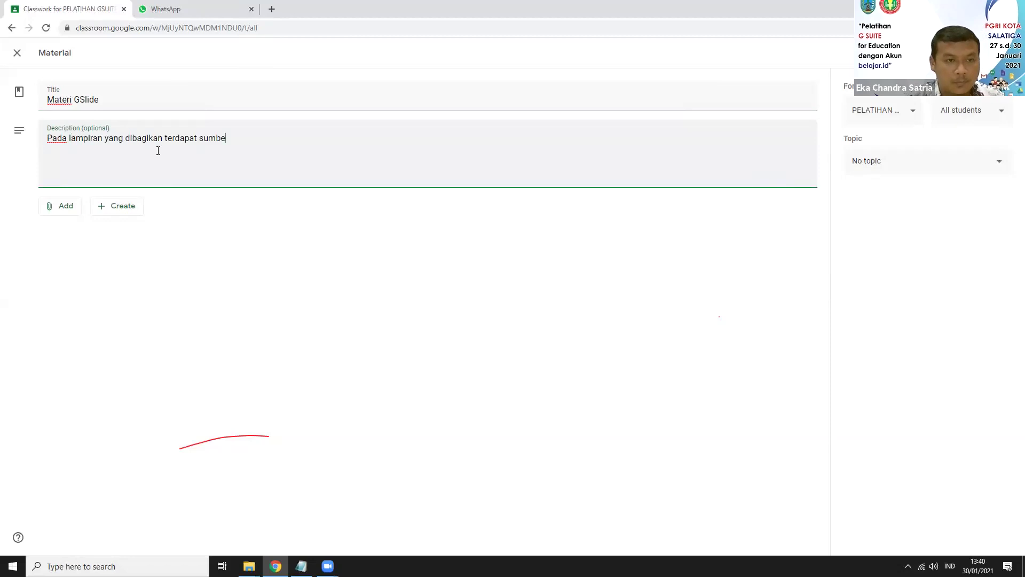
pyautogui.write('r belajar')
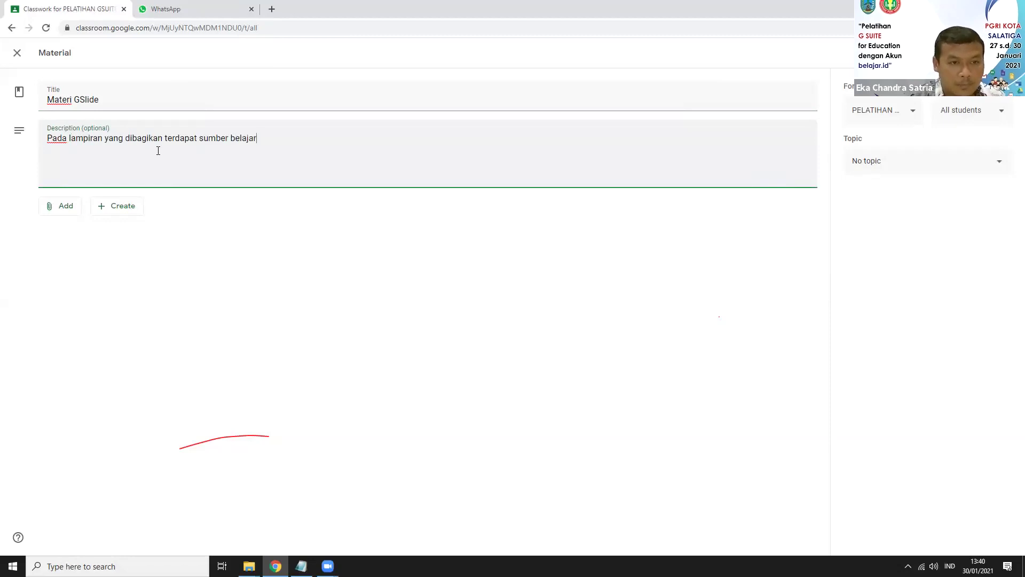
pyautogui.write(' g')
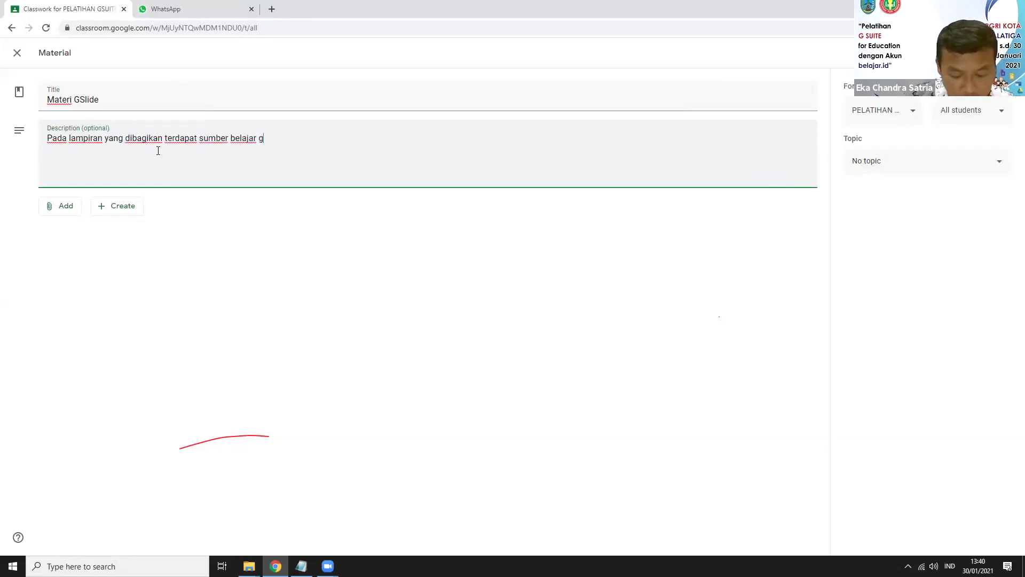
pyautogui.write('oogle slid')
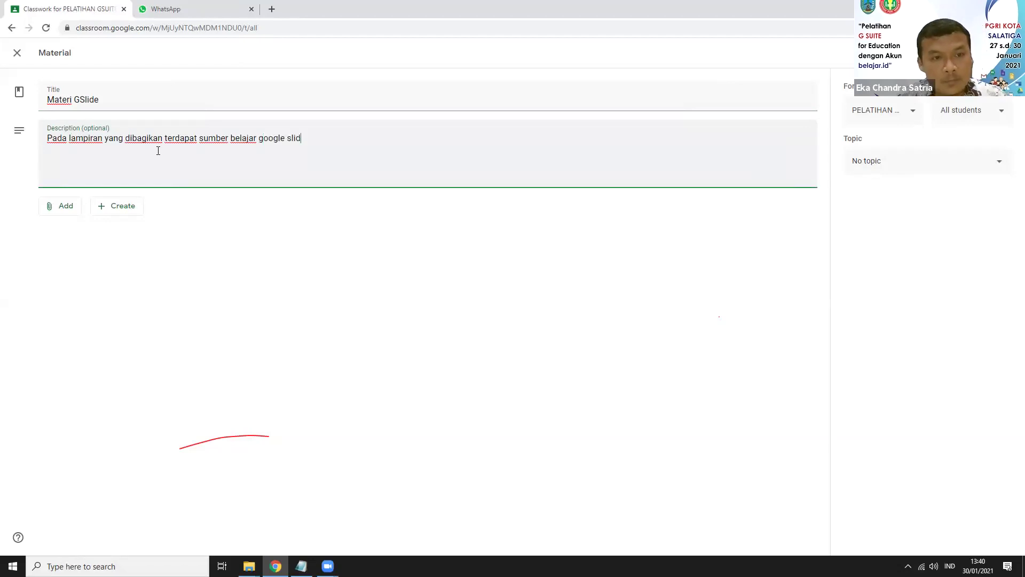
pyautogui.write('e.')
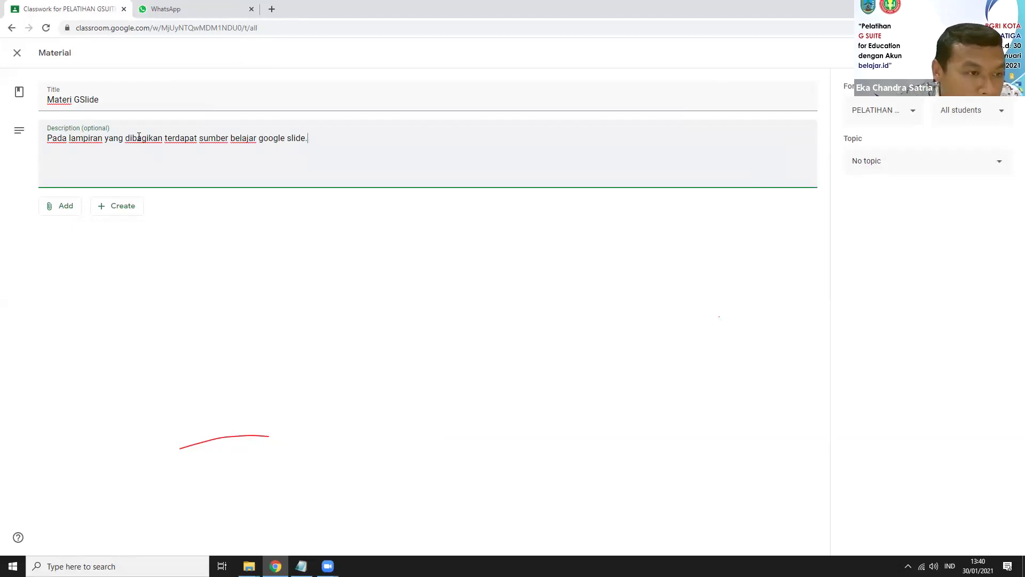
# Step: Search YouTube for 'google slide' and attach 'Complete Beginner's Guide to Google Slides [2020]'
pyautogui.click(111, 208)
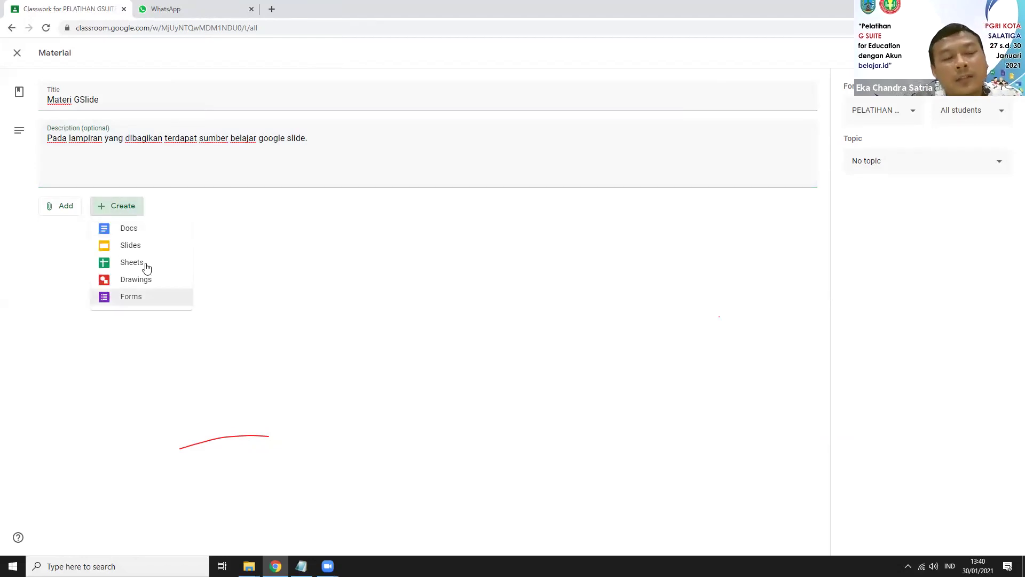
pyautogui.click(48, 210)
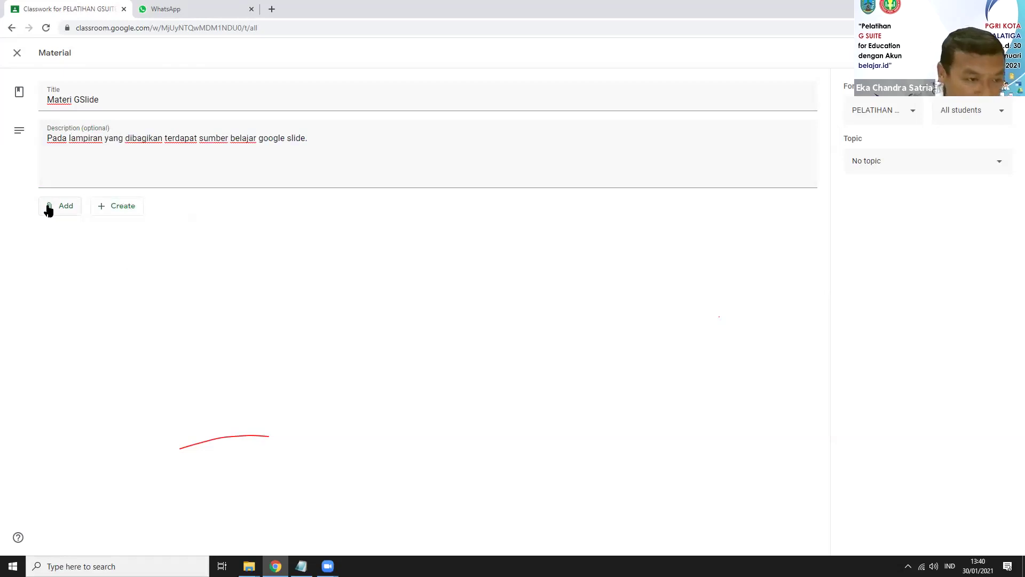
pyautogui.click(48, 210)
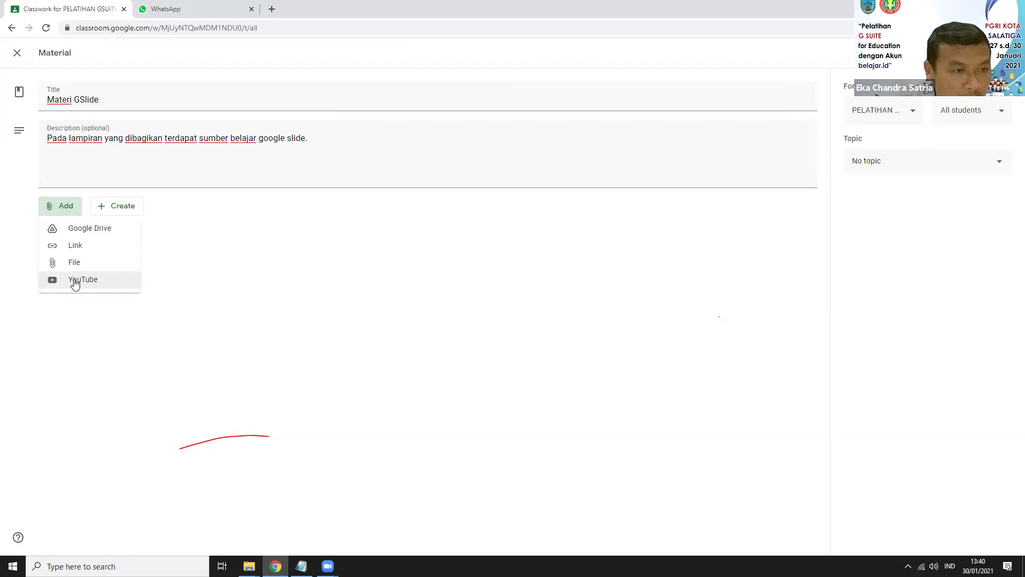
pyautogui.click(75, 281)
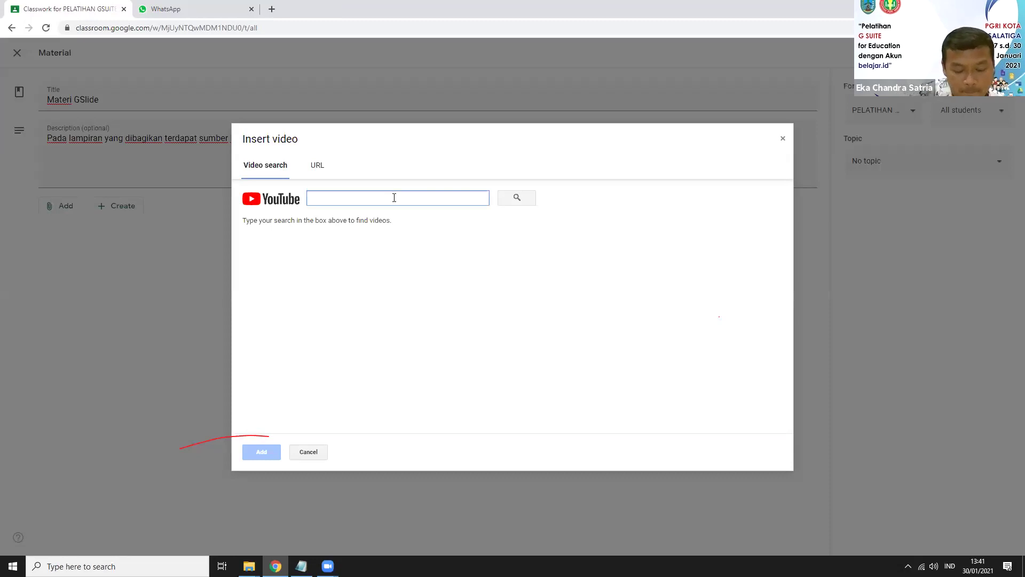
pyautogui.write('gslide')
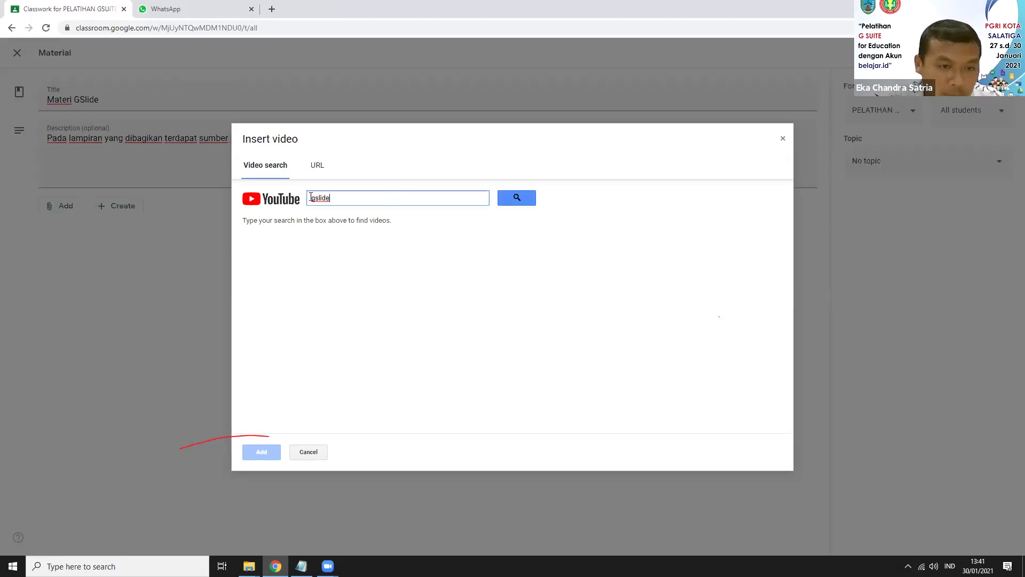
pyautogui.click(507, 200)
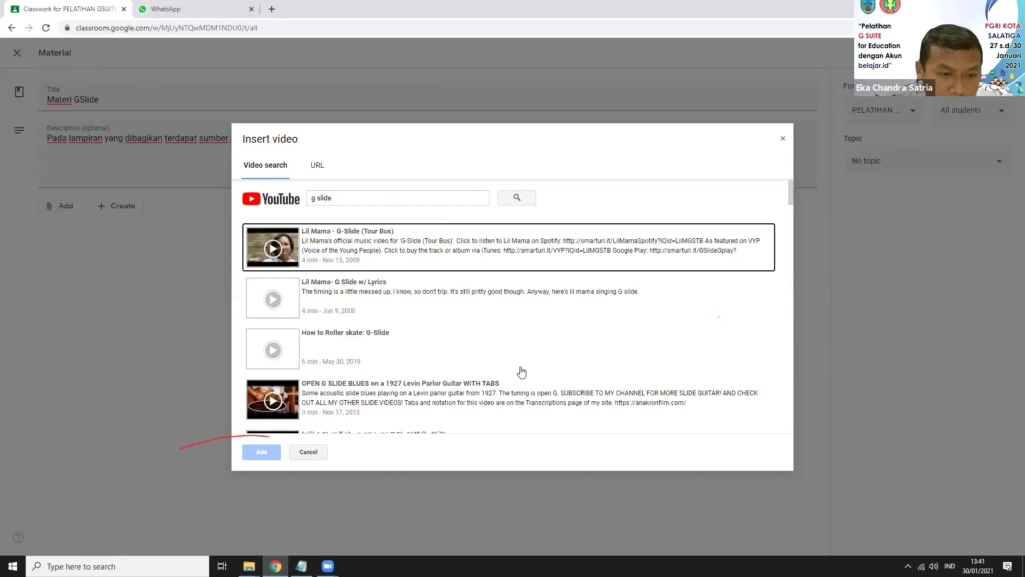
pyautogui.scroll(-5, 522, 372)
pyautogui.scroll(-2, 522, 372)
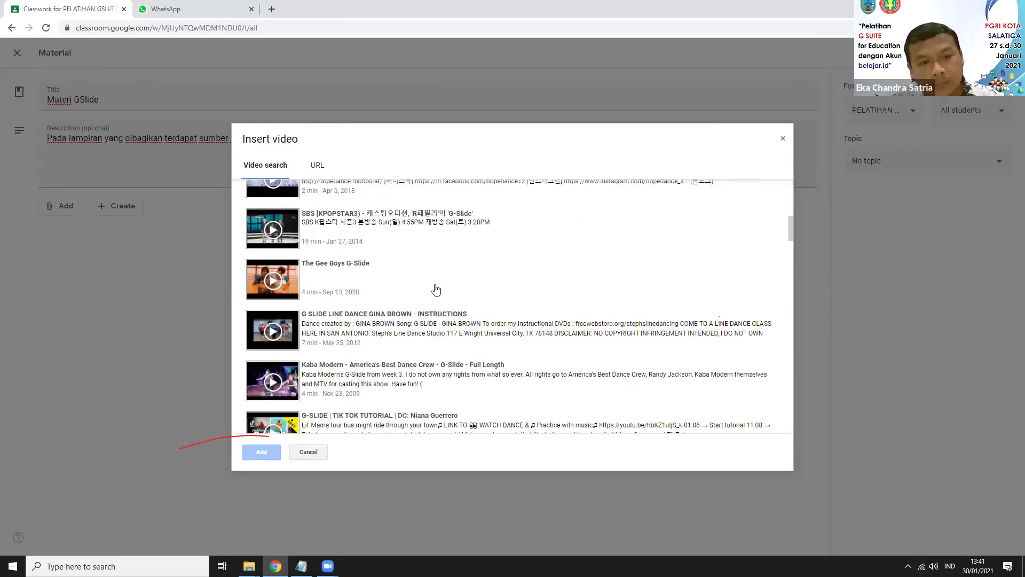
pyautogui.scroll(10, 361, 263)
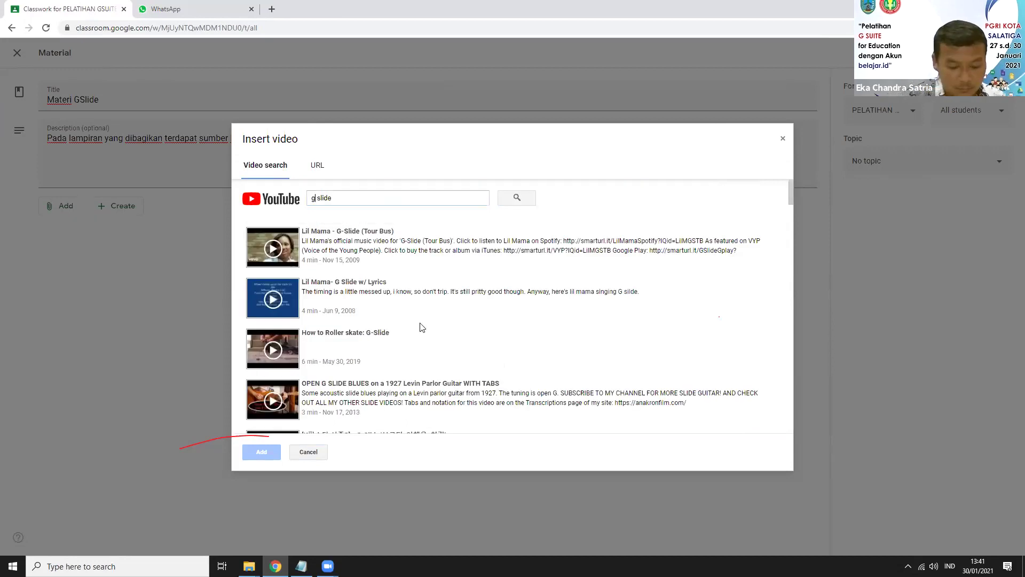
pyautogui.write('oogle')
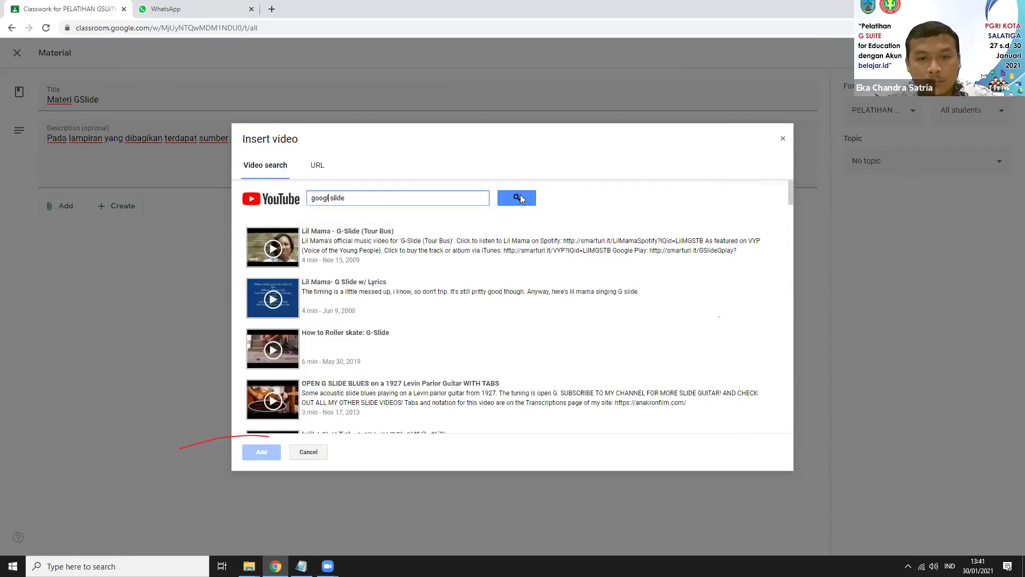
pyautogui.click(518, 198)
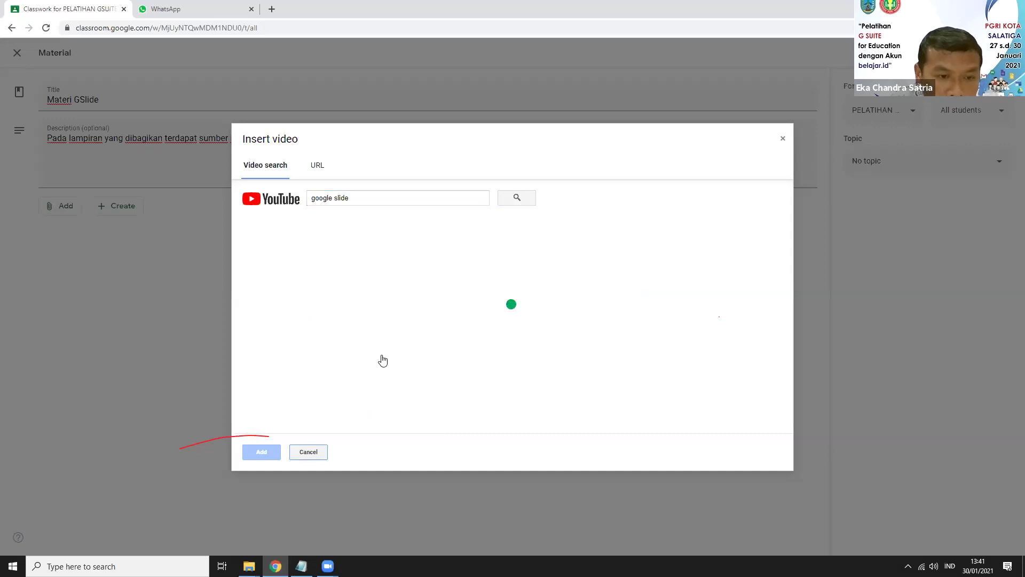
pyautogui.click(354, 358)
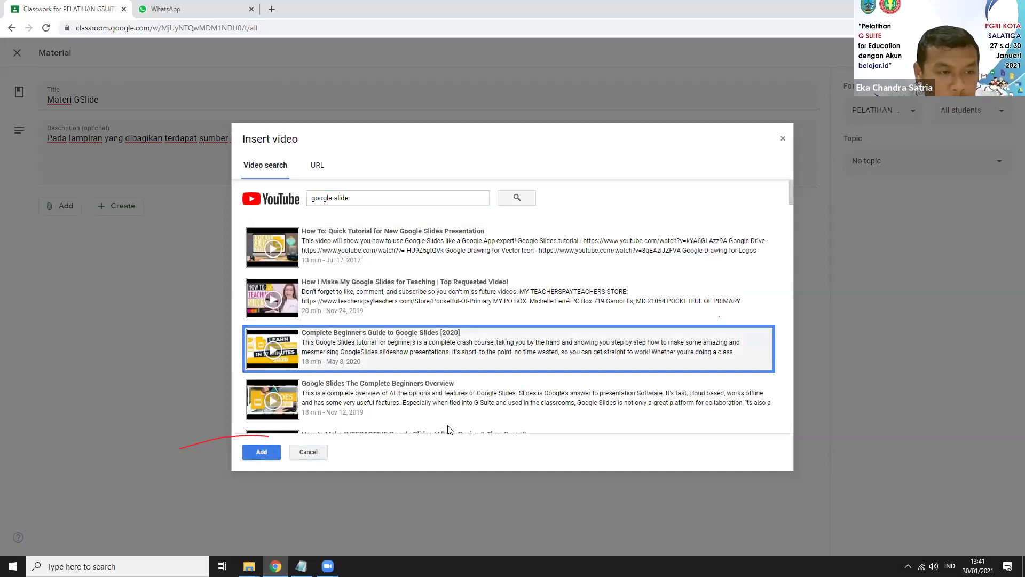
pyautogui.click(261, 451)
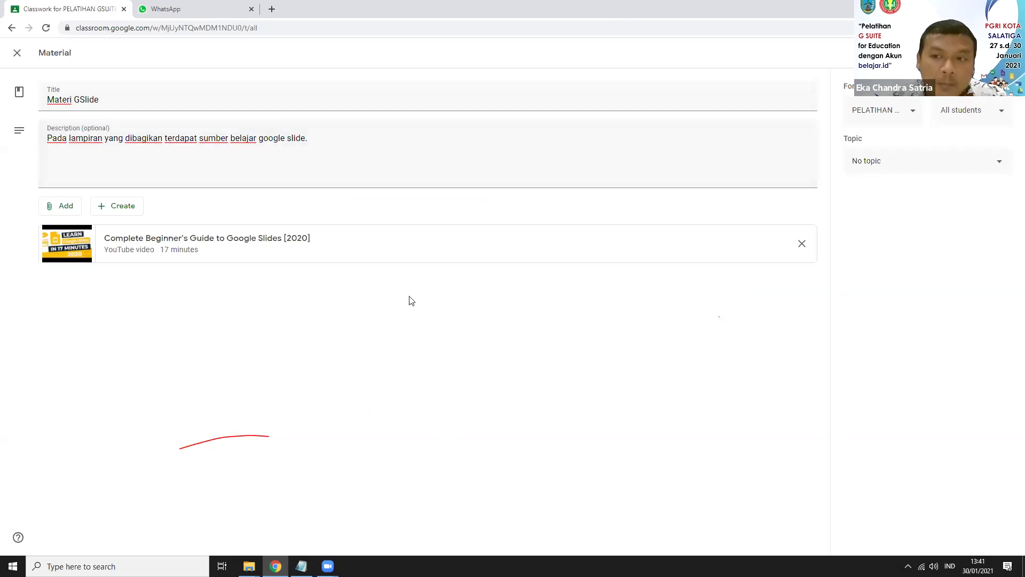
# Step: Limit the material to 20 students by excluding five, then revert to All students
pyautogui.click(914, 113)
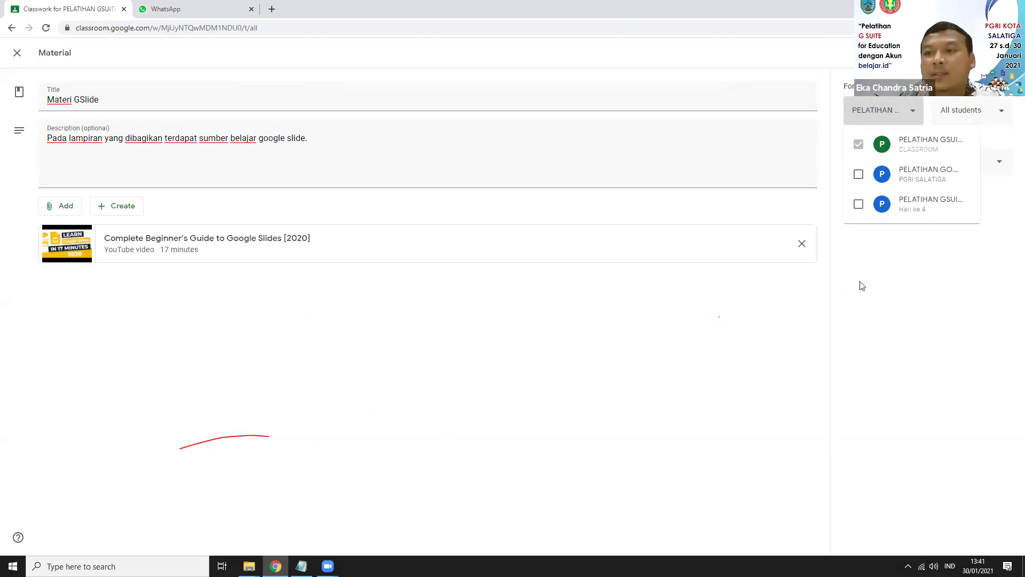
pyautogui.click(976, 117)
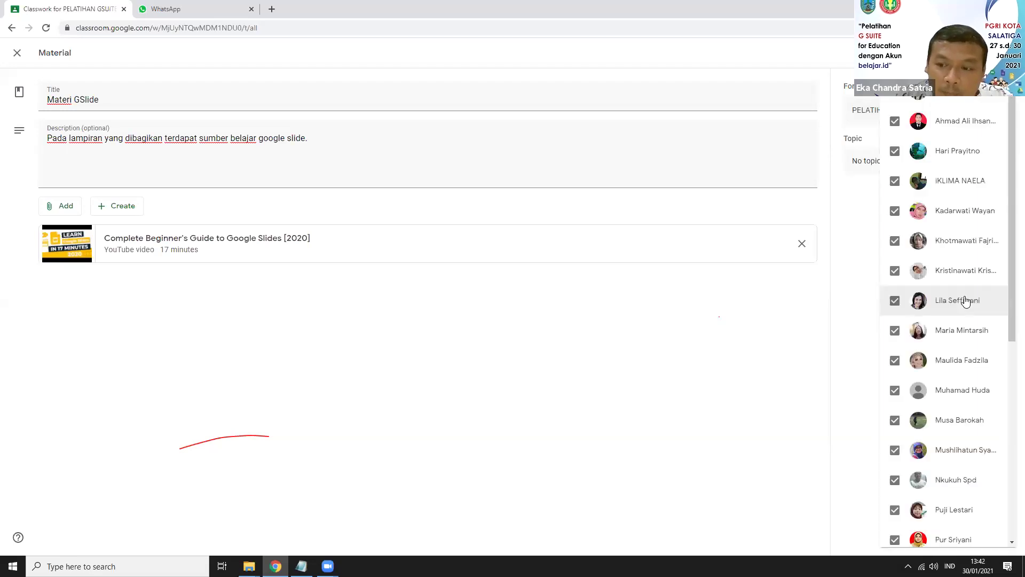
pyautogui.scroll(-10, 959, 317)
pyautogui.scroll(6, 959, 317)
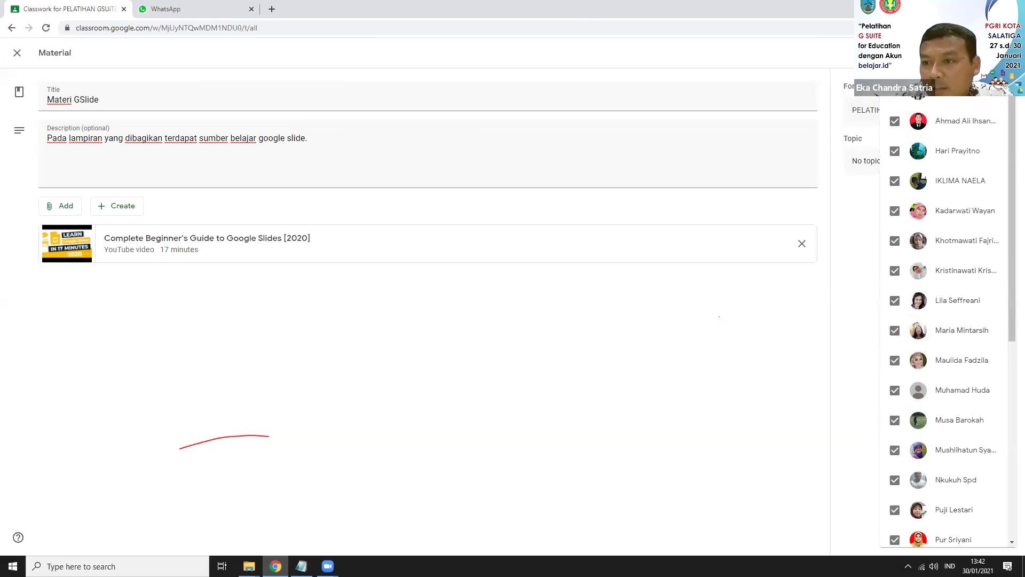
pyautogui.click(894, 122)
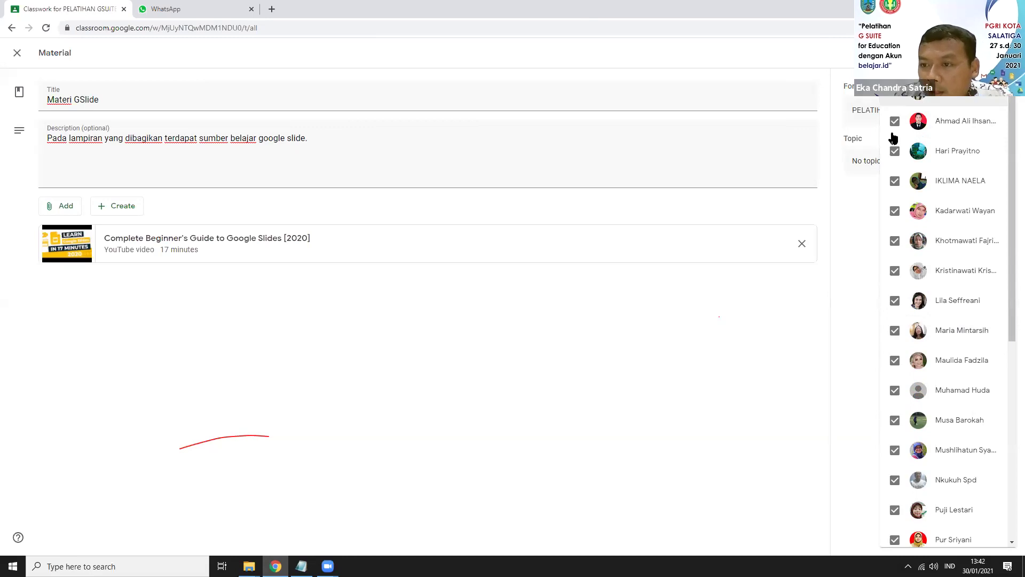
pyautogui.click(895, 152)
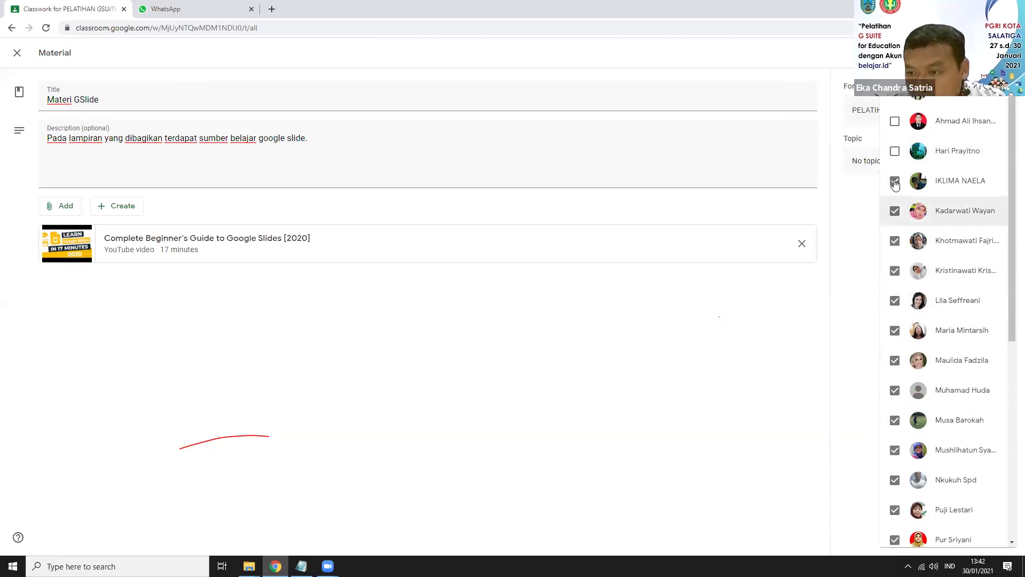
pyautogui.click(896, 242)
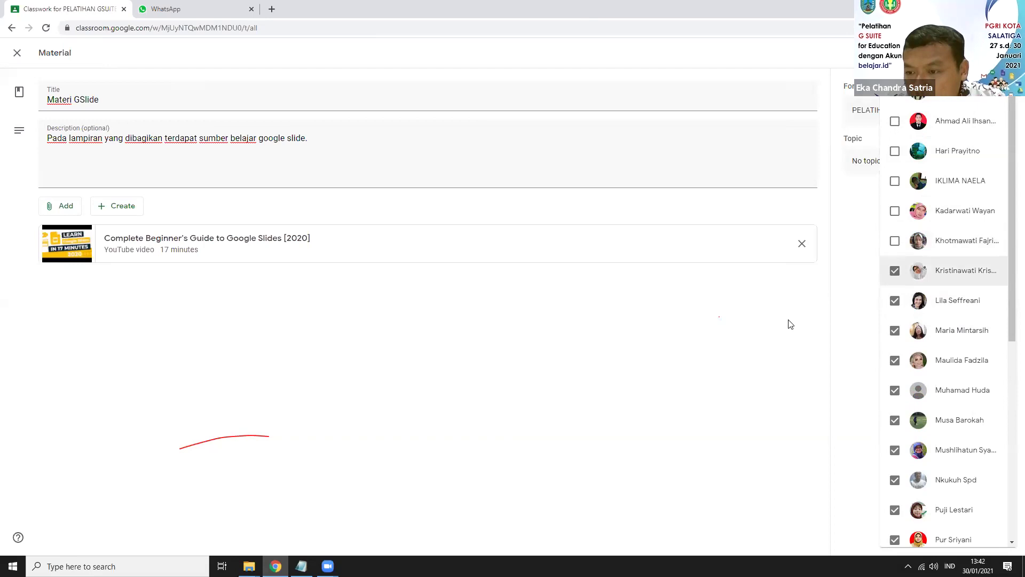
pyautogui.click(1009, 191)
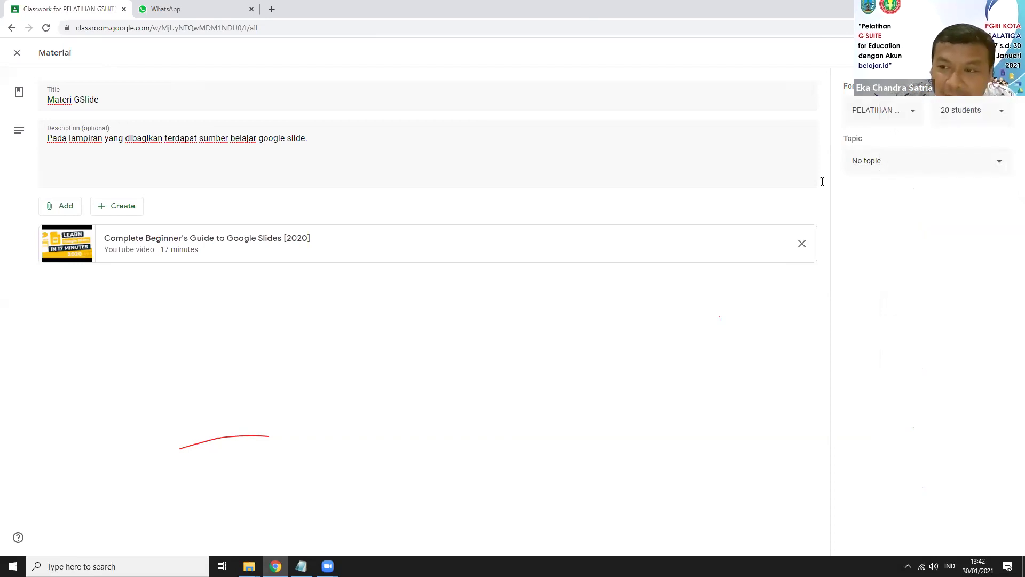
pyautogui.click(972, 113)
pyautogui.click(789, 308)
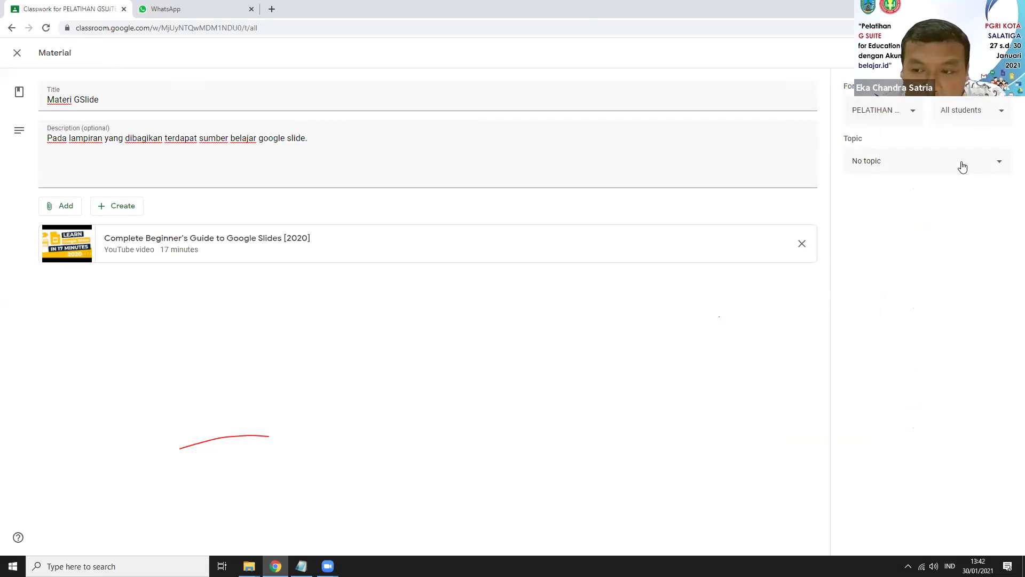
# Step: File the Materi GSlide material under the MATERI CLASSROOM topic and post it
pyautogui.click(963, 167)
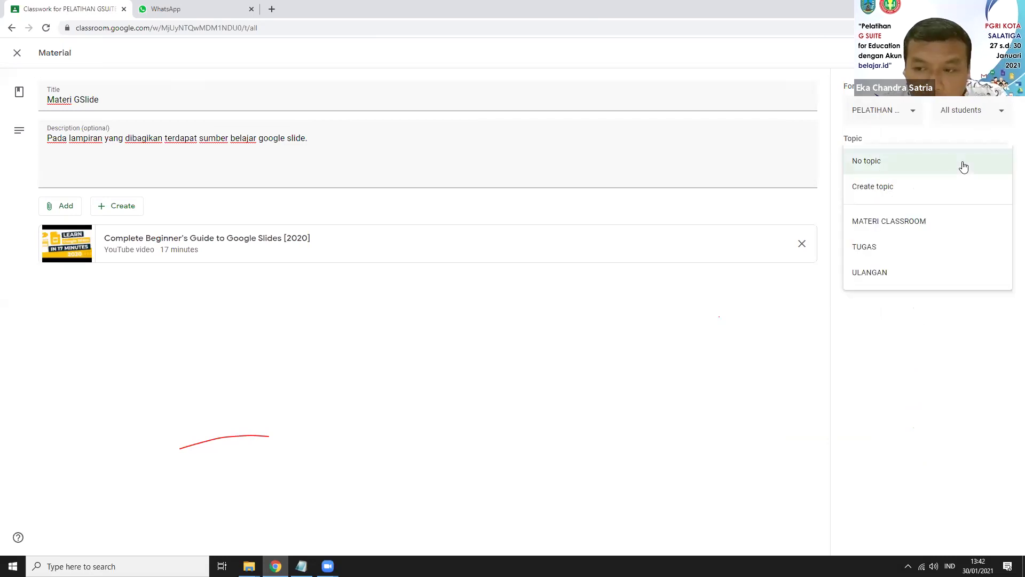
pyautogui.click(885, 222)
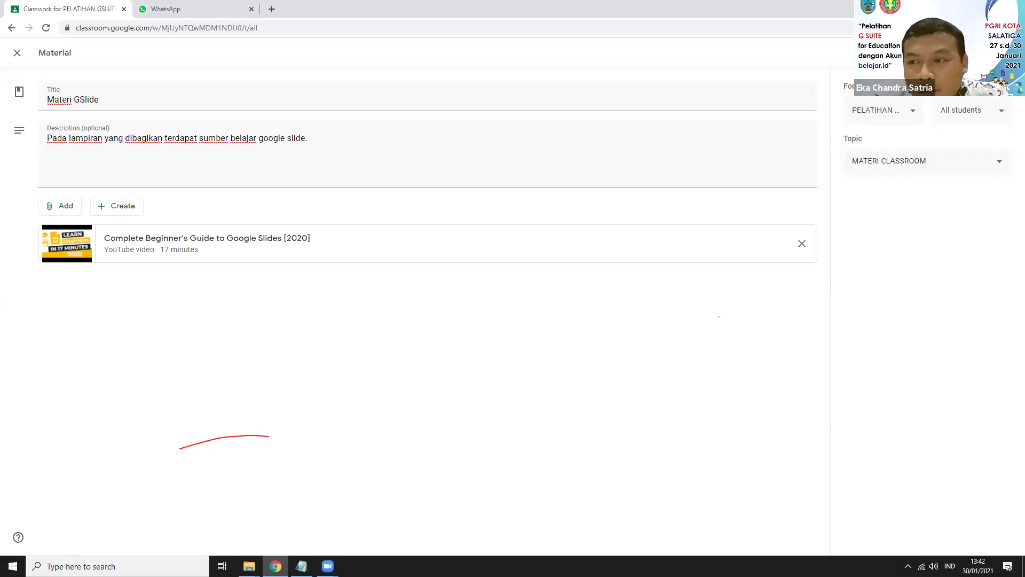
pyautogui.click(967, 53)
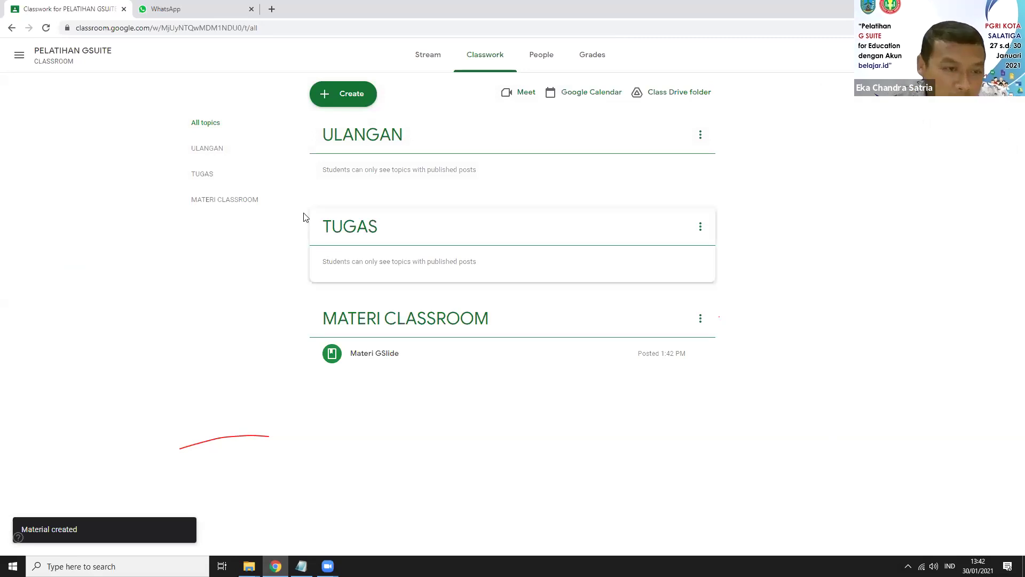
# Step: Create a new assignment titled 'Tugas membuat presentasi GSlide'
pyautogui.click(330, 100)
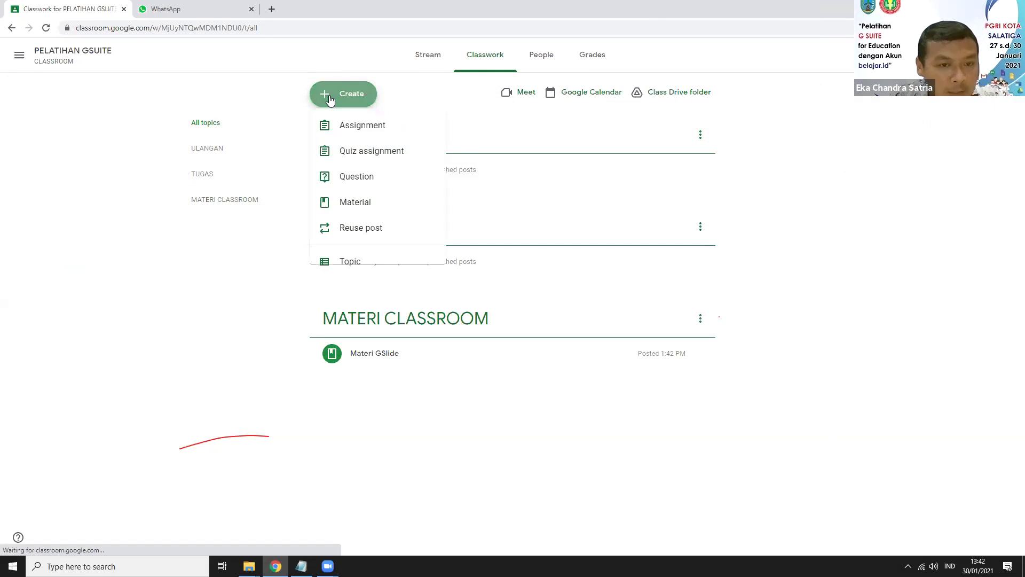
pyautogui.click(369, 131)
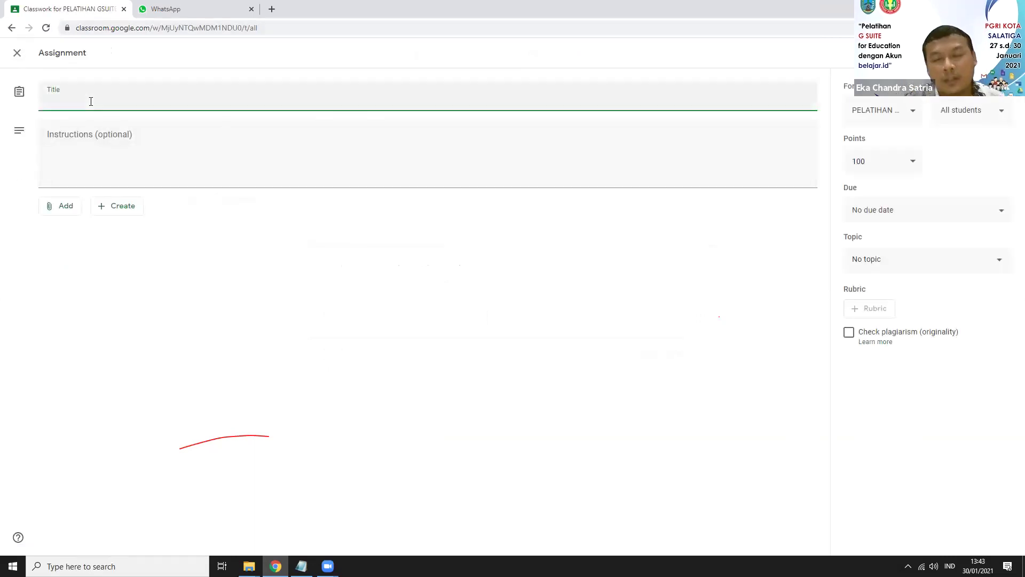
pyautogui.write('Tugas')
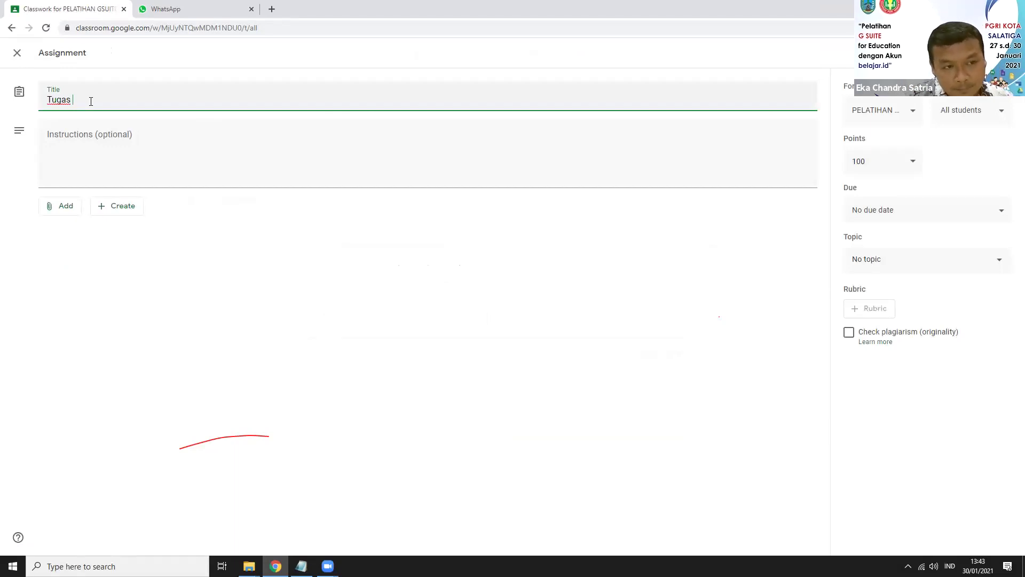
pyautogui.write(' me')
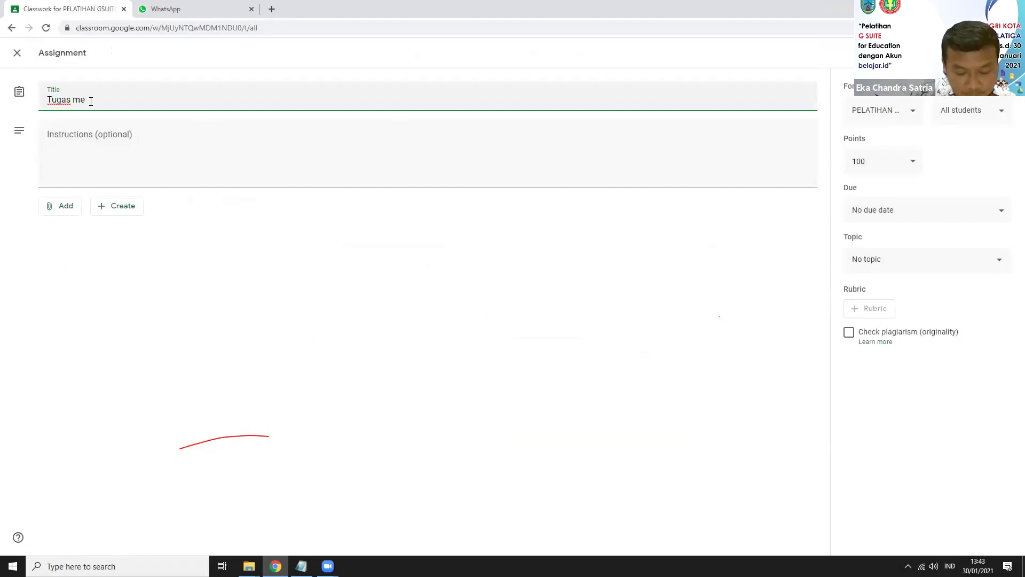
pyautogui.write('mbuat')
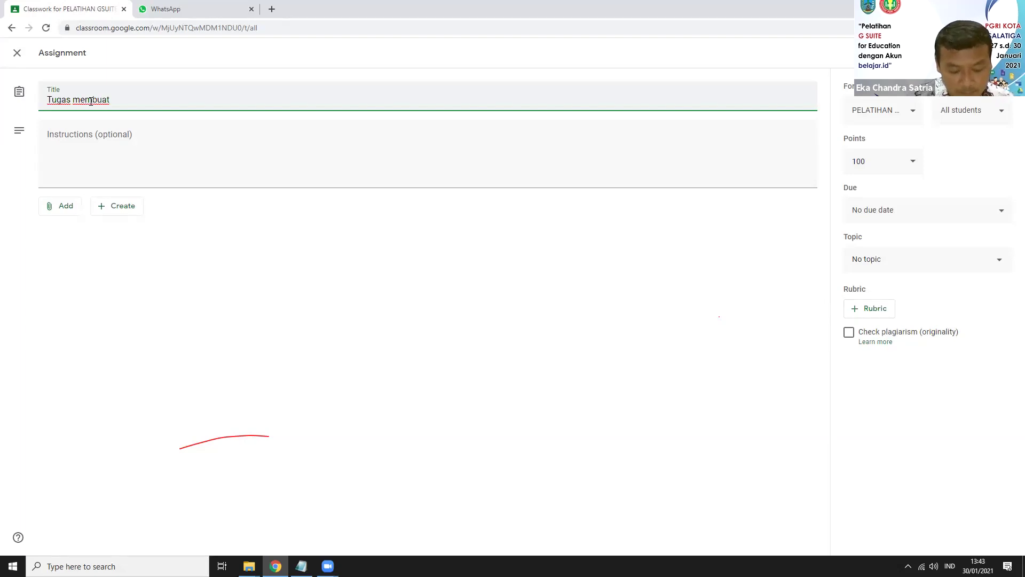
pyautogui.write(' presentas')
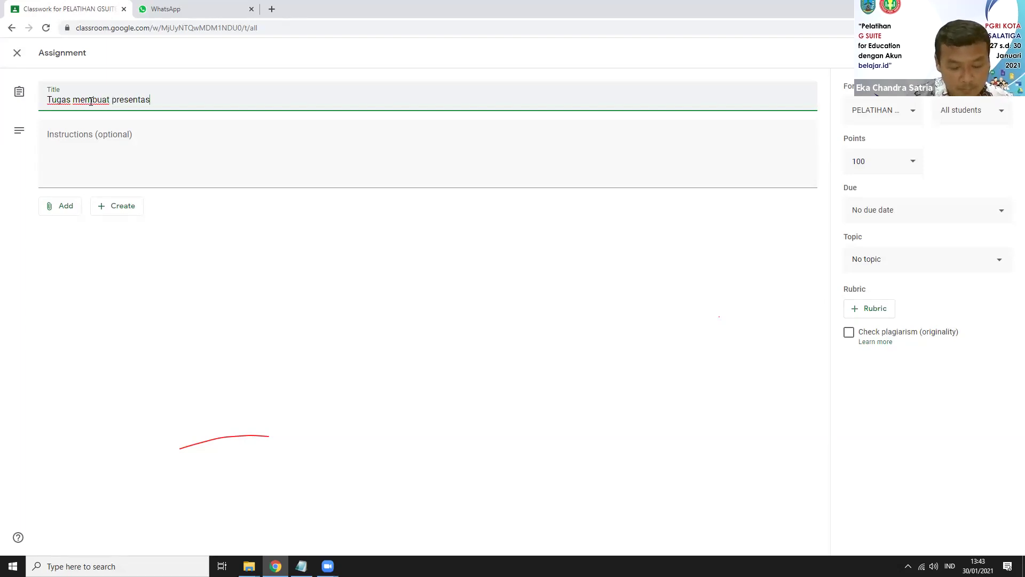
pyautogui.write('i GSlide')
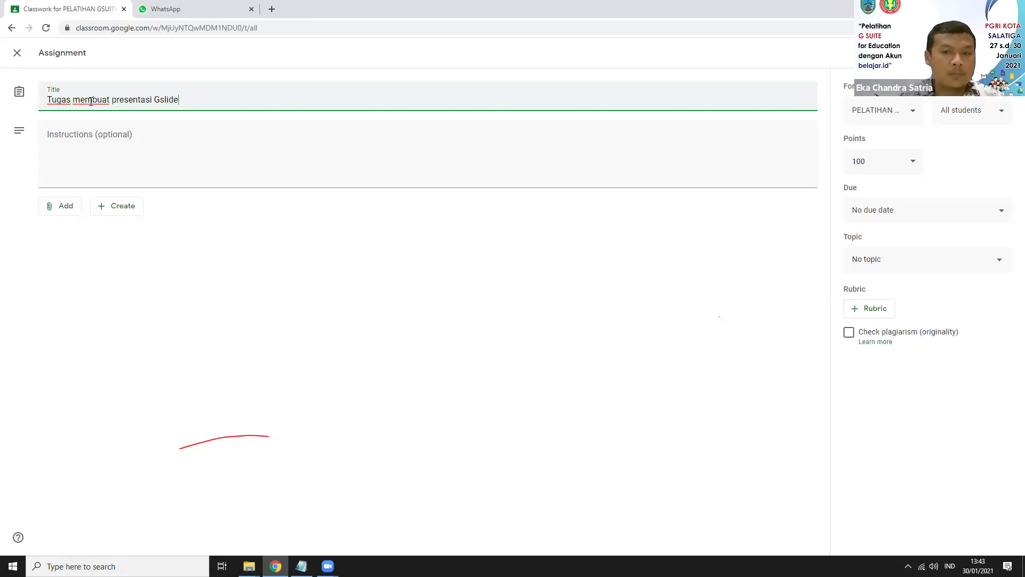
pyautogui.click(71, 151)
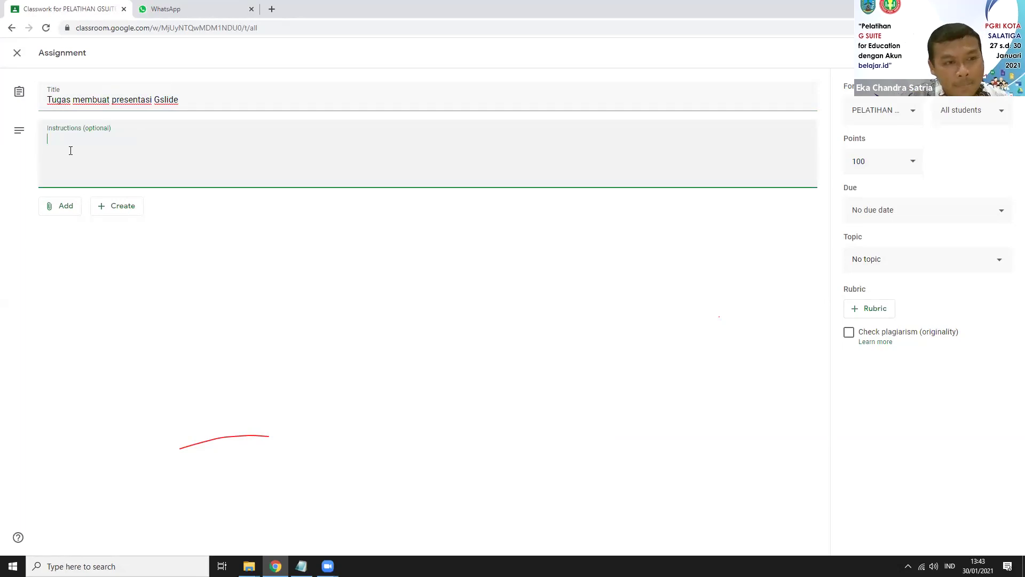
# Step: Write the instructions 'Buat 5 slide presentasi berisi keselamatan di jalan raya' for the assignment
pyautogui.write('Bua')
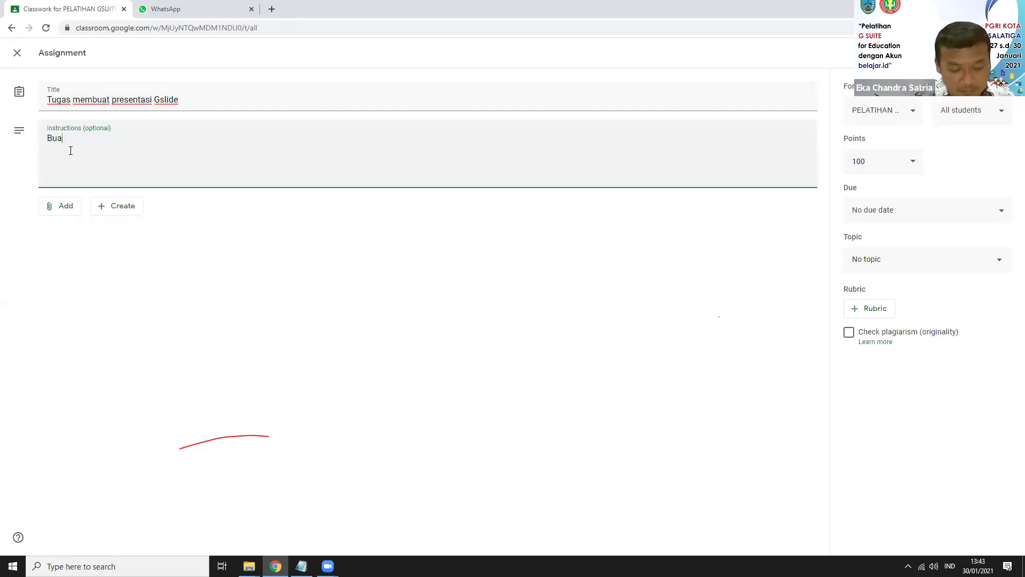
pyautogui.write('t 5 slide')
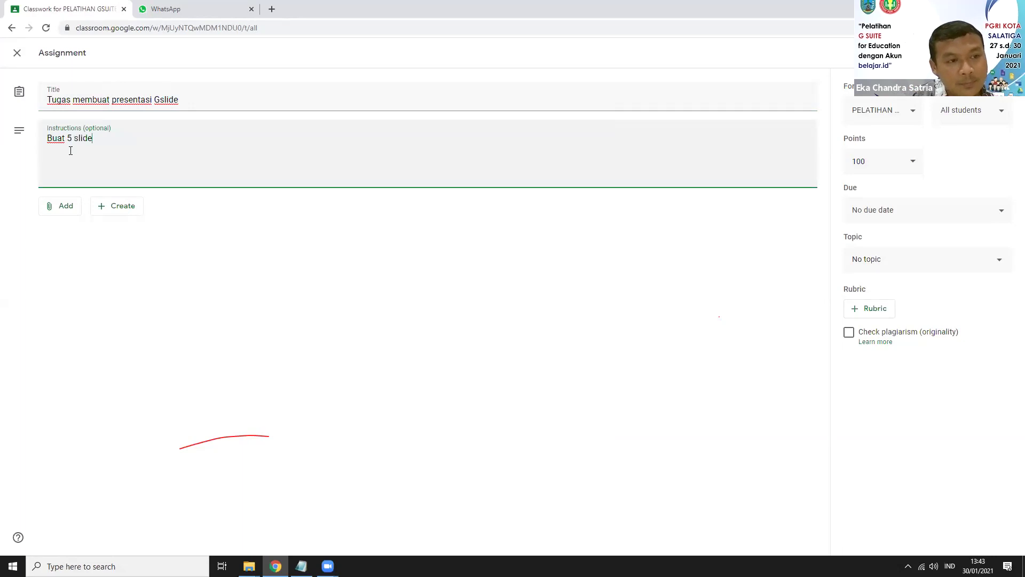
pyautogui.write(' pr')
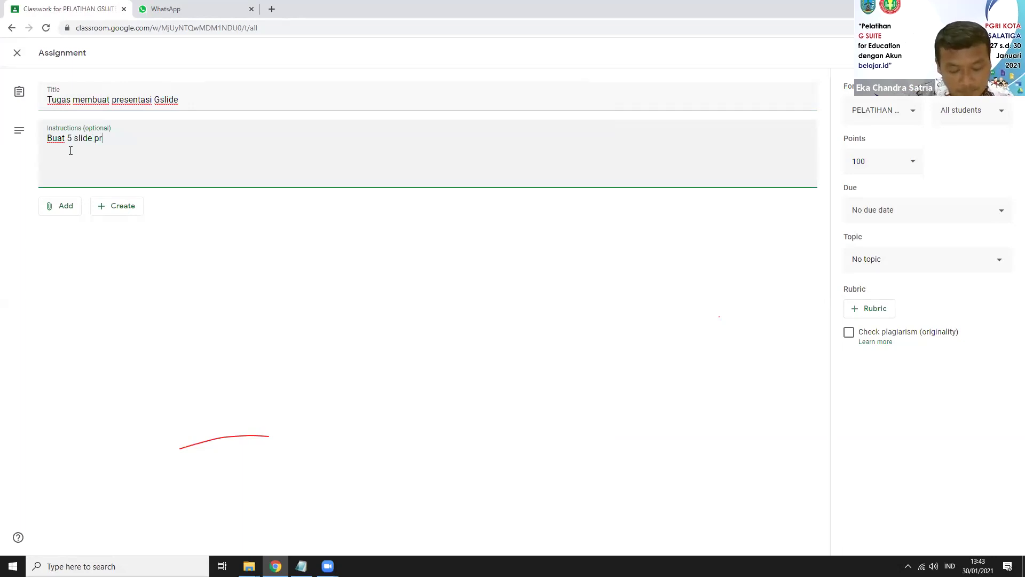
pyautogui.write('esentasi berisi')
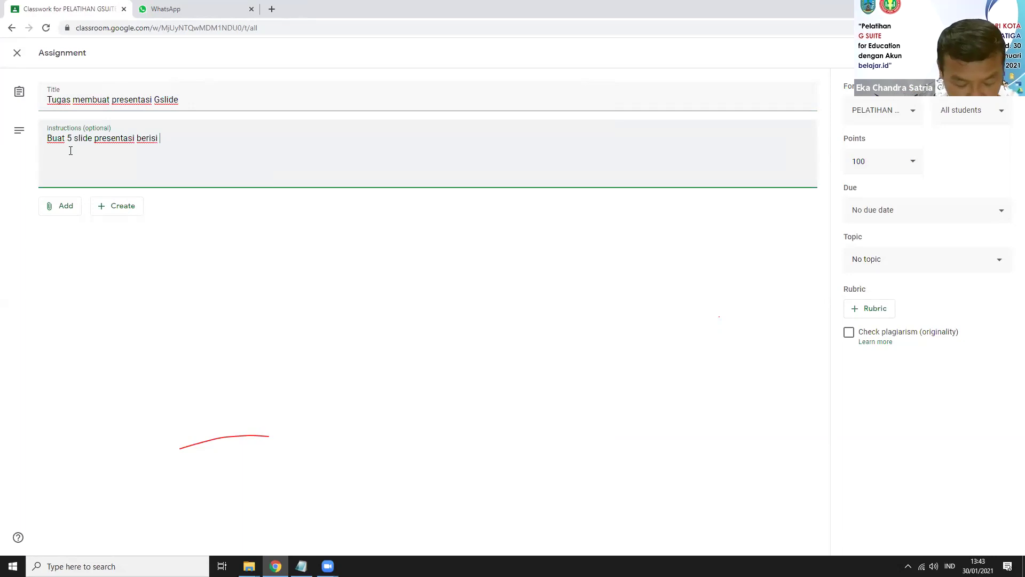
pyautogui.write('keselamatan di j')
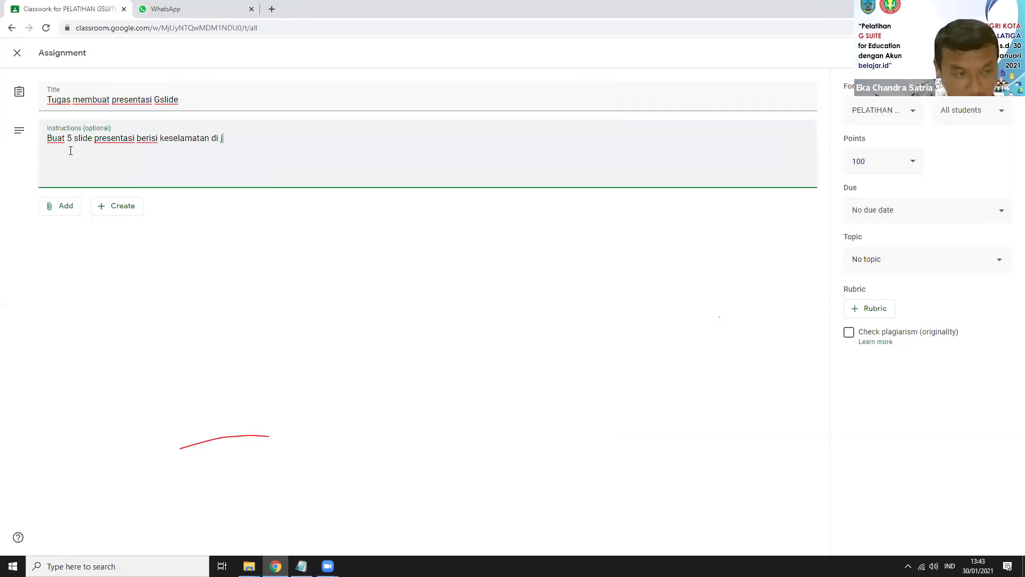
pyautogui.write('alan')
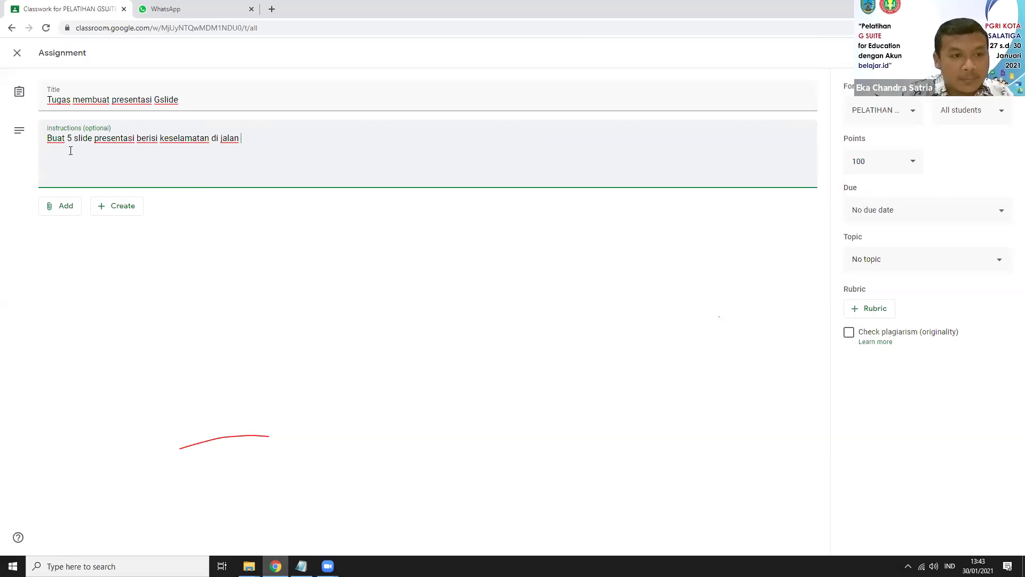
pyautogui.write('raya')
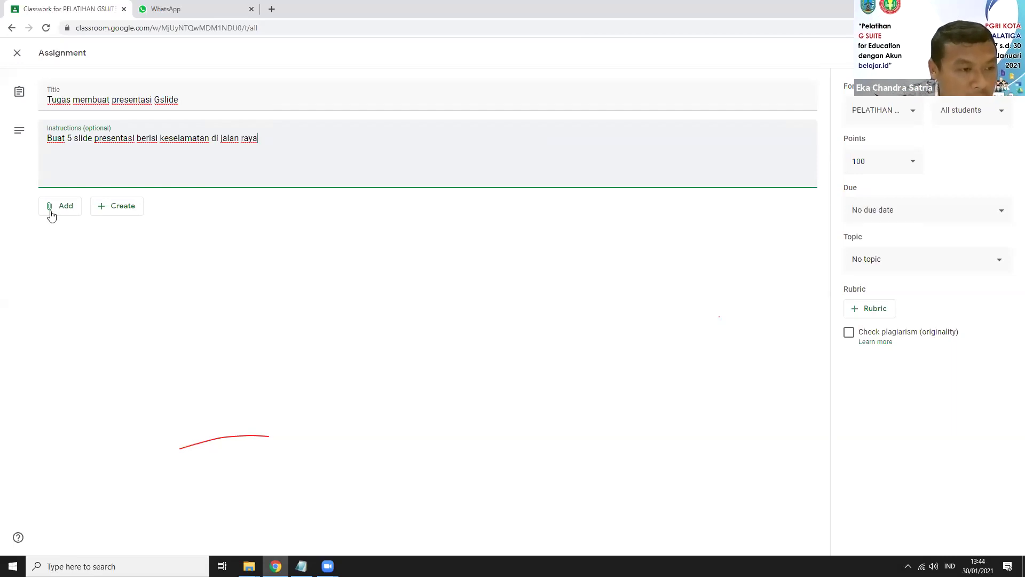
# Step: Attach a new blank Google Slides presentation to the assignment via Create > Slides
pyautogui.click(68, 209)
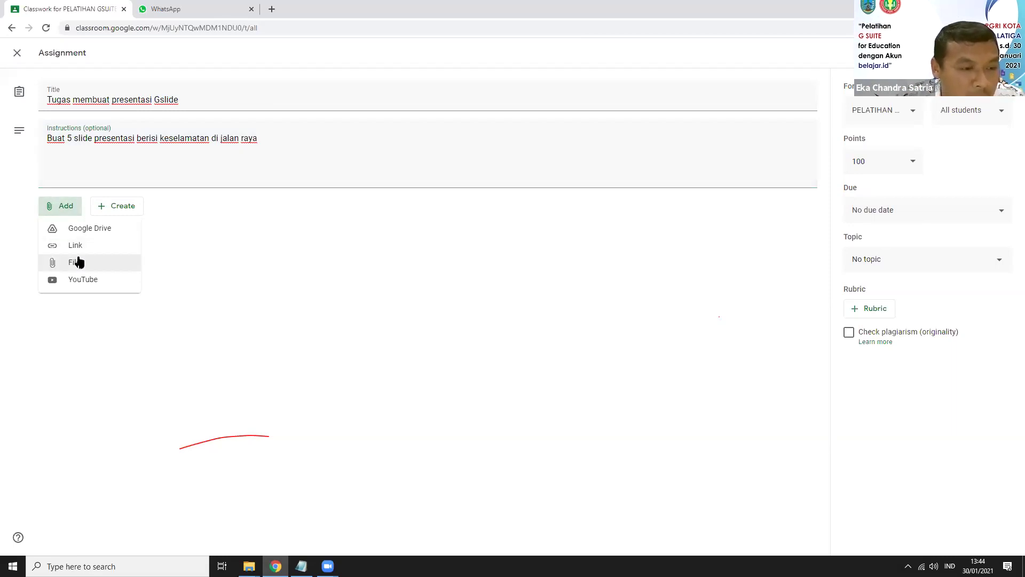
pyautogui.click(231, 235)
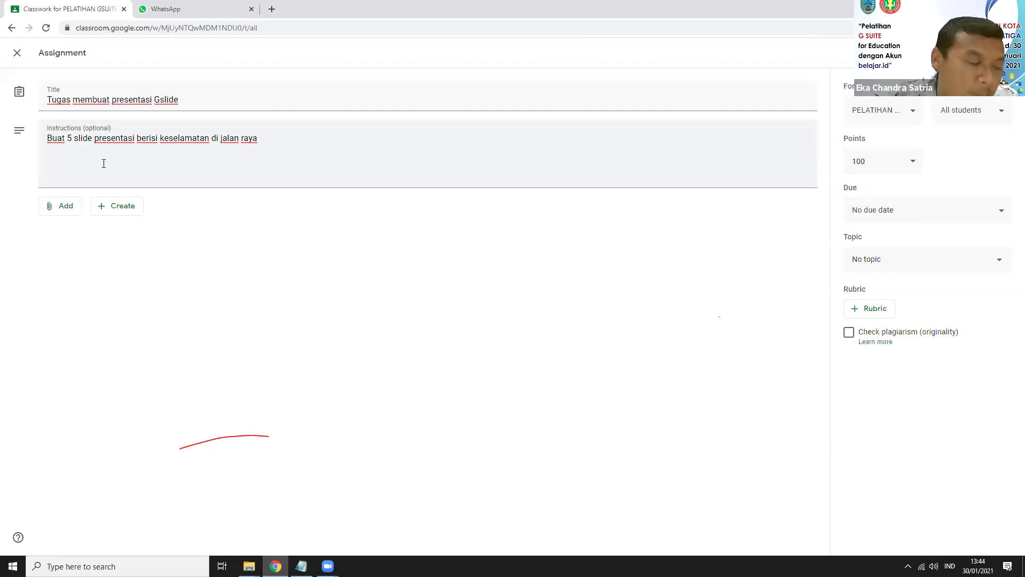
pyautogui.click(66, 211)
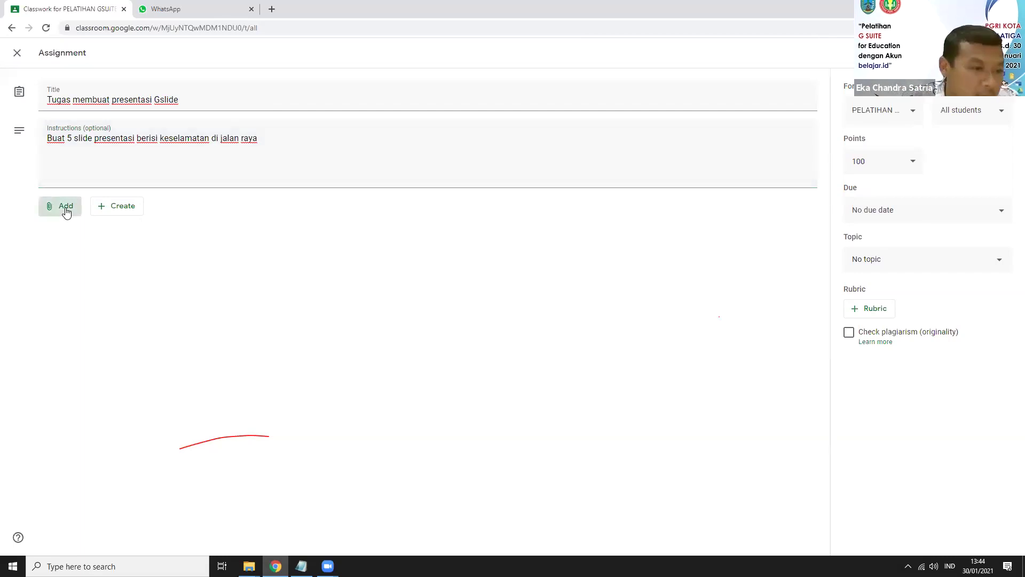
pyautogui.click(129, 209)
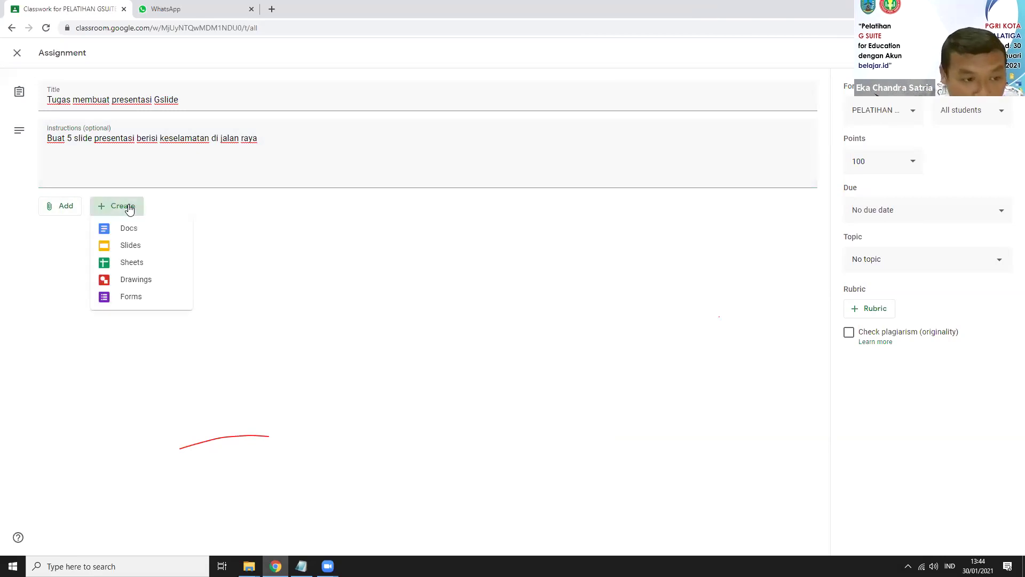
pyautogui.click(128, 246)
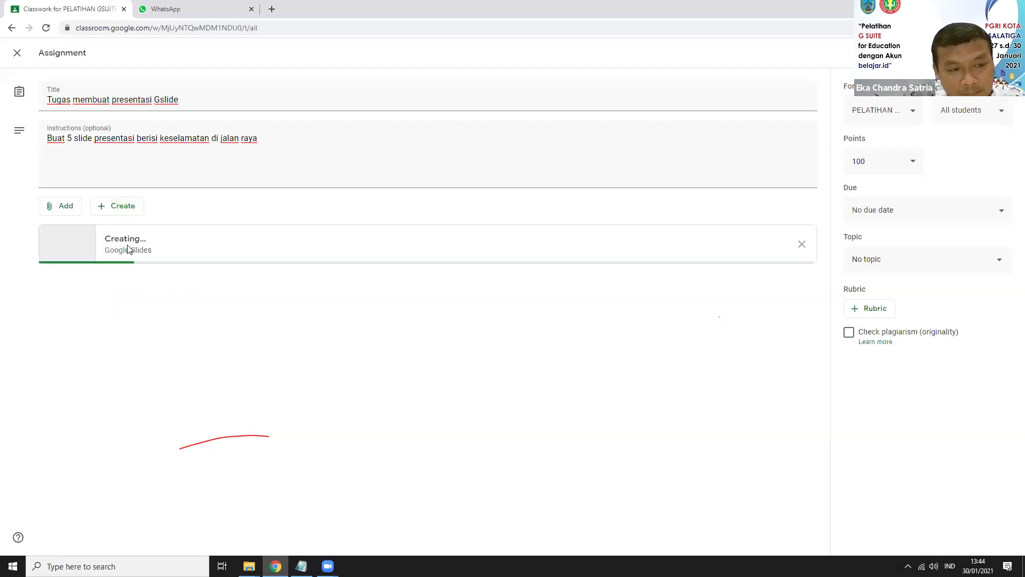
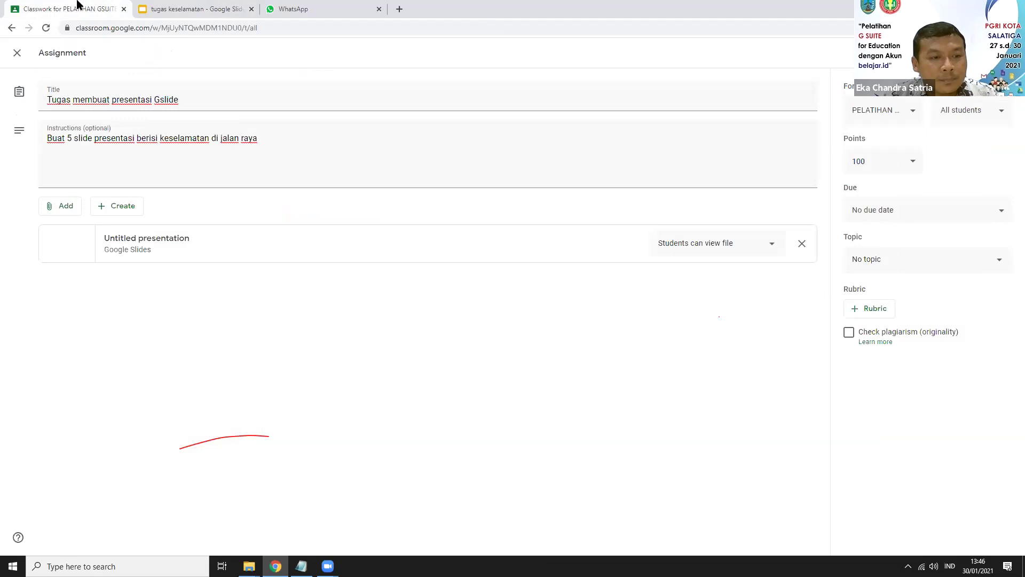
# Step: Open the attached presentation in a new tab, then return to the assignment's sharing options
pyautogui.click(110, 245)
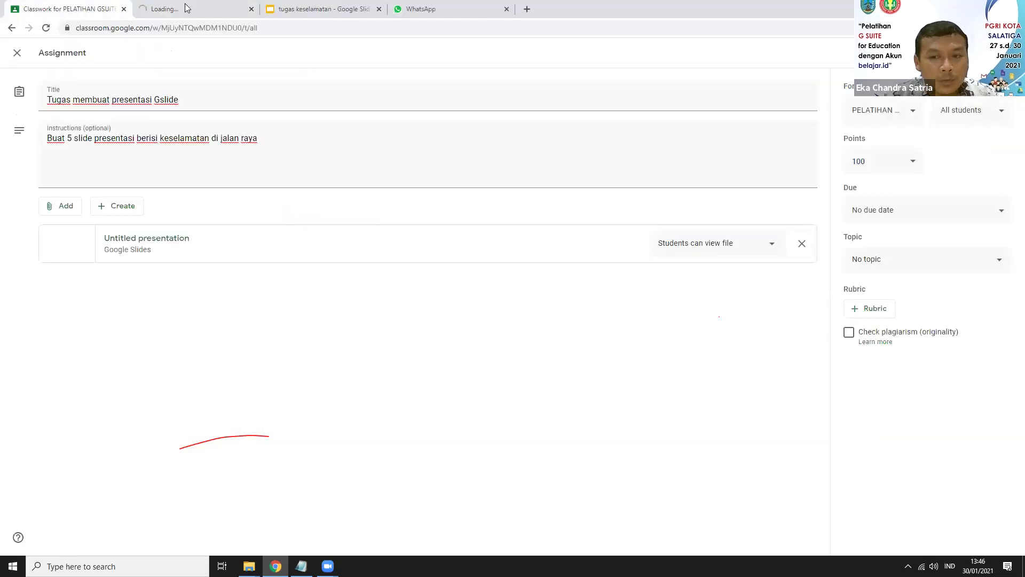
pyautogui.click(238, 11)
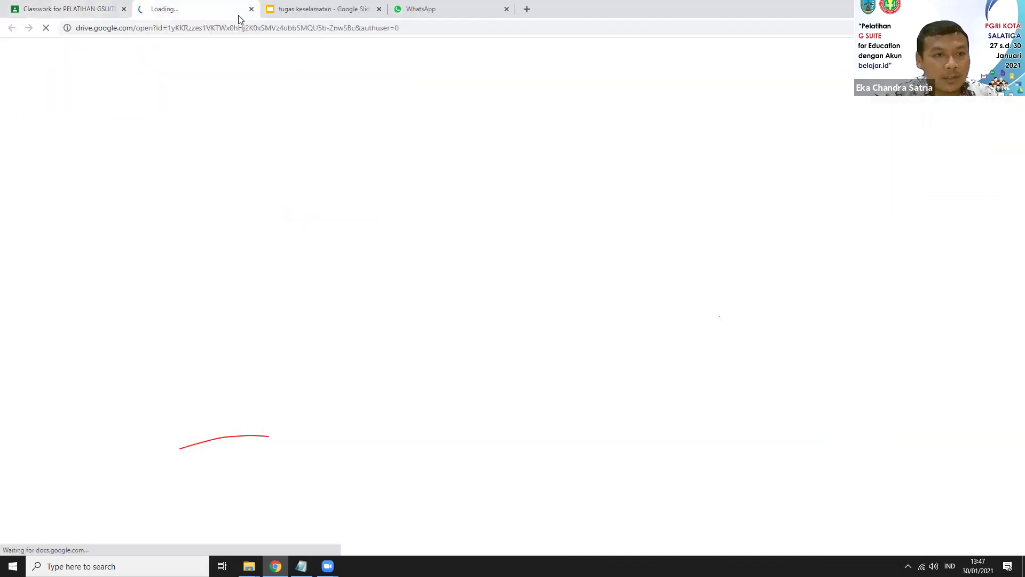
pyautogui.click(85, 4)
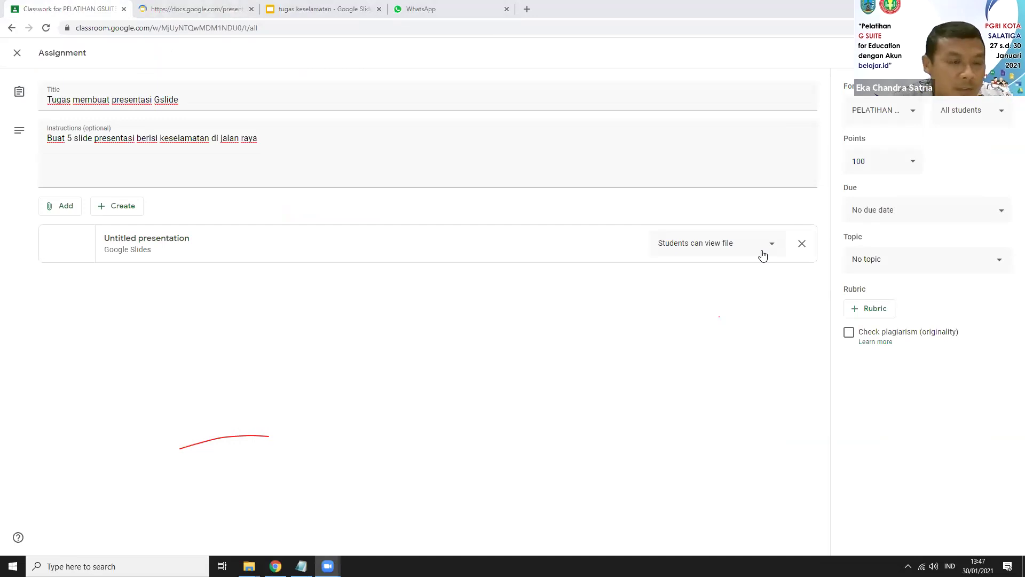
pyautogui.click(763, 255)
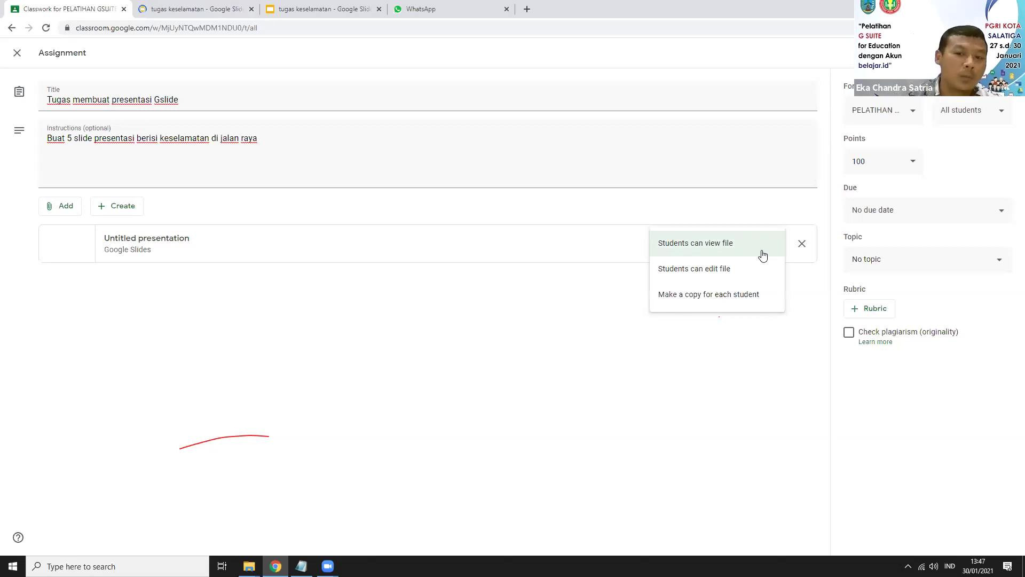
# Step: Set the attached presentation to 'Make a copy for each student'
pyautogui.click(731, 294)
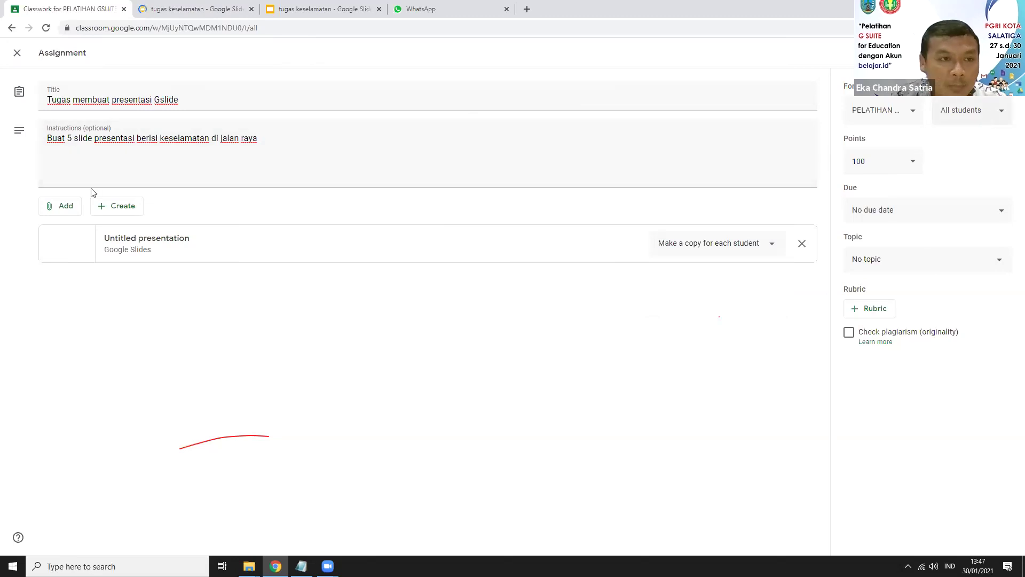
pyautogui.click(218, 10)
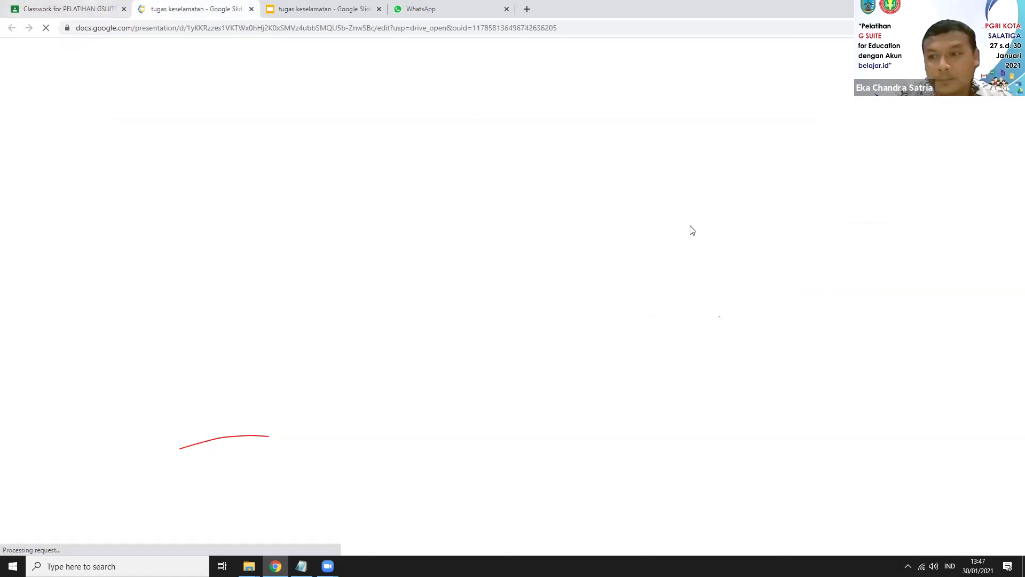
pyautogui.hotkey('ctrl', 'shift', 'Tab')
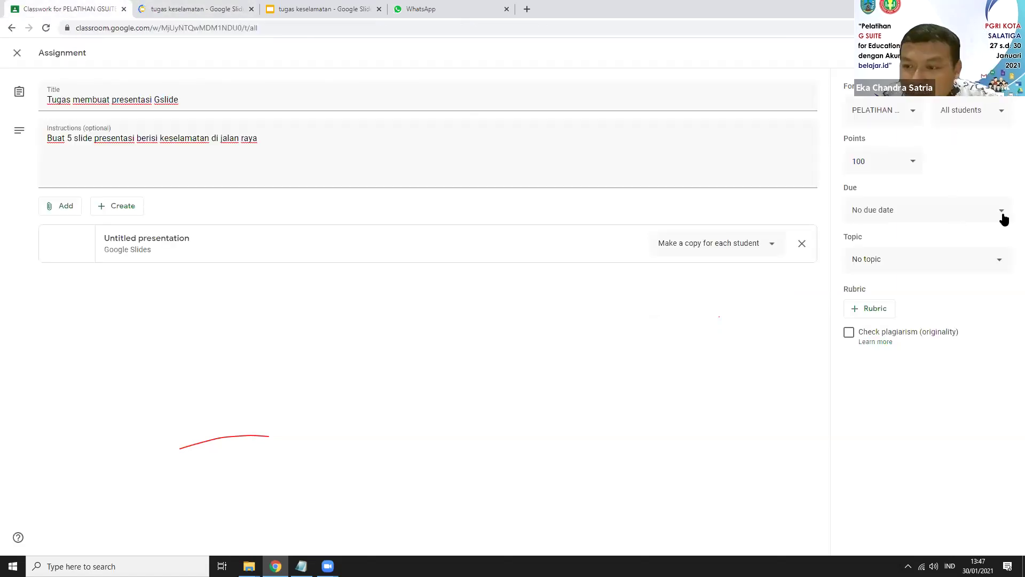
# Step: Set the assignment due date to Feb 8, 2021
pyautogui.click(1002, 216)
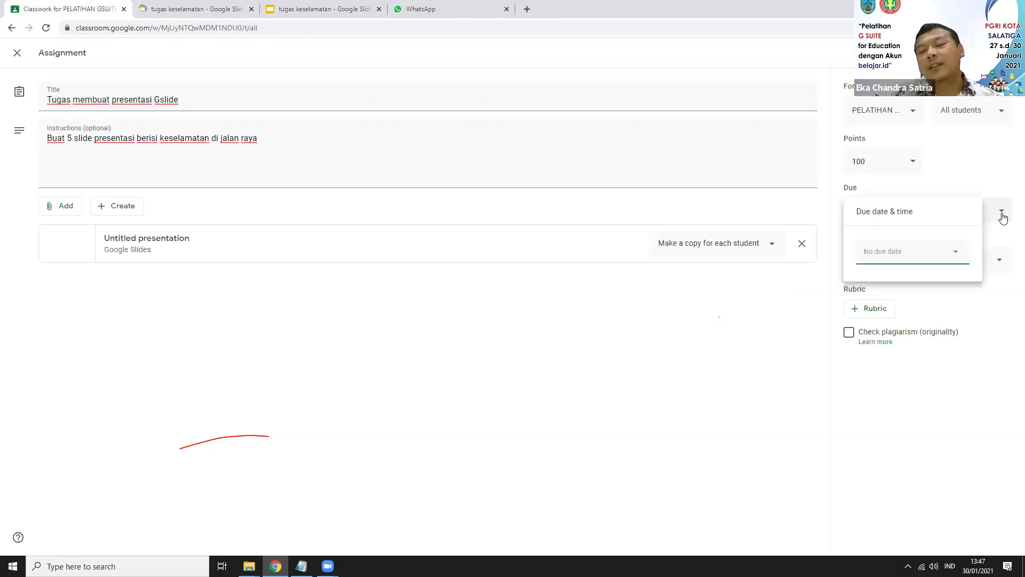
pyautogui.click(957, 255)
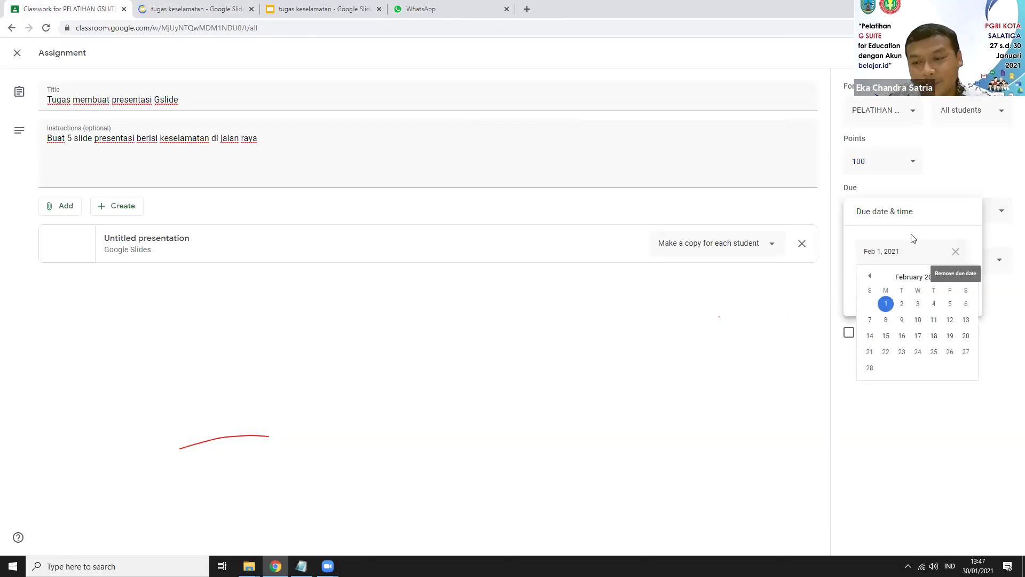
pyautogui.click(885, 320)
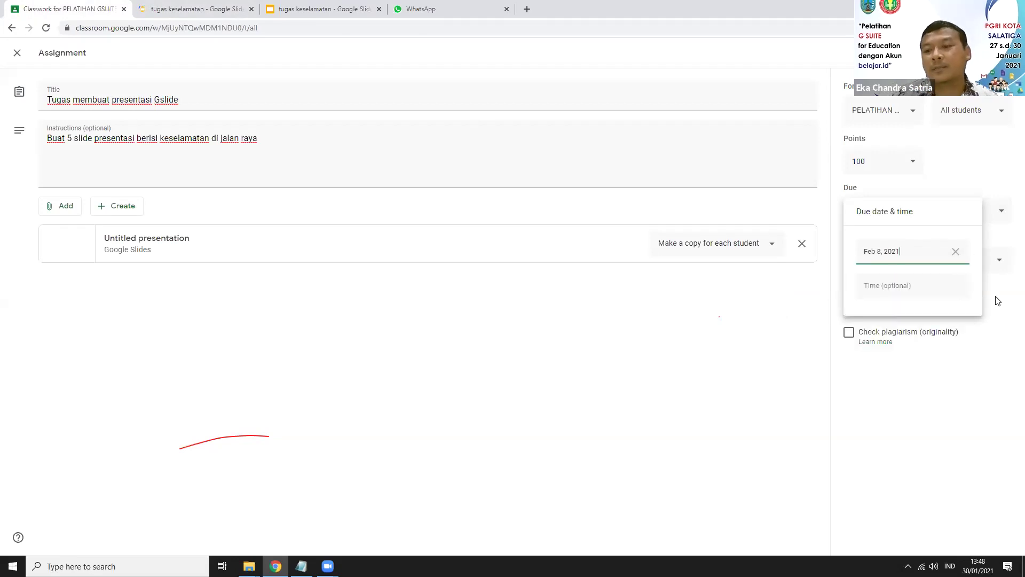
pyautogui.click(994, 275)
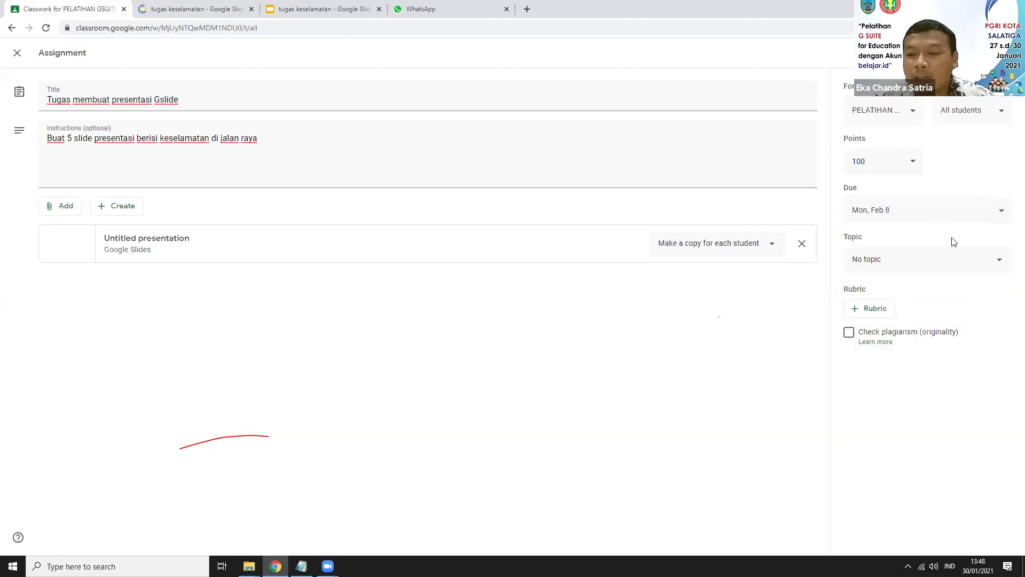
pyautogui.click(986, 266)
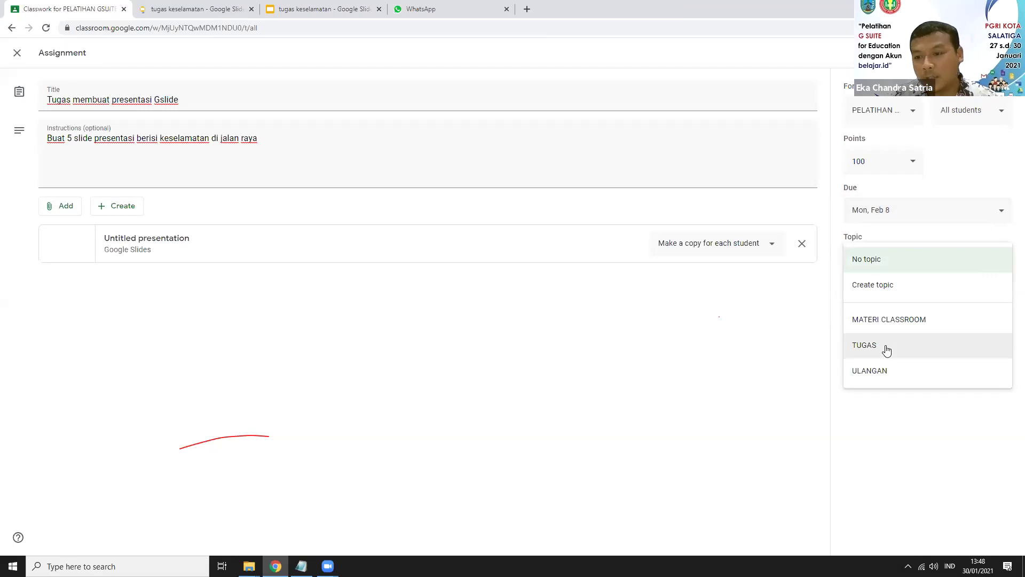
# Step: File the assignment under TUGAS, decline originality reports, and assign it
pyautogui.click(1009, 354)
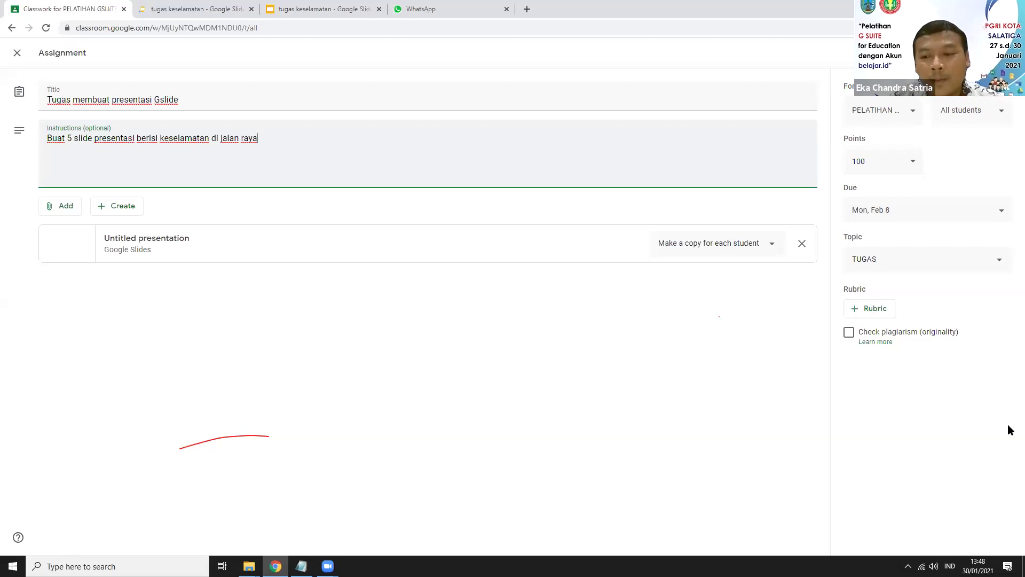
pyautogui.click(848, 333)
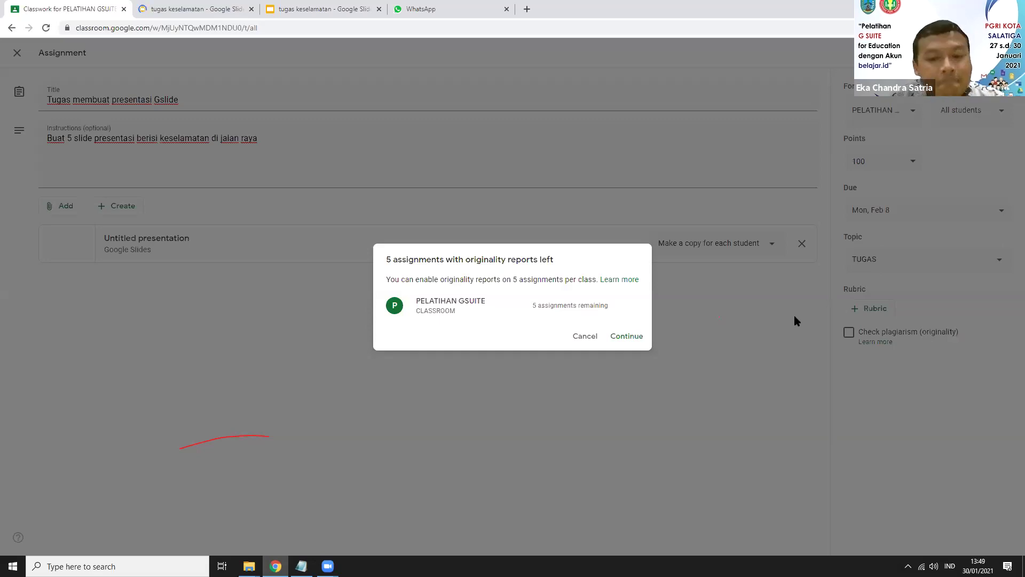
pyautogui.click(586, 339)
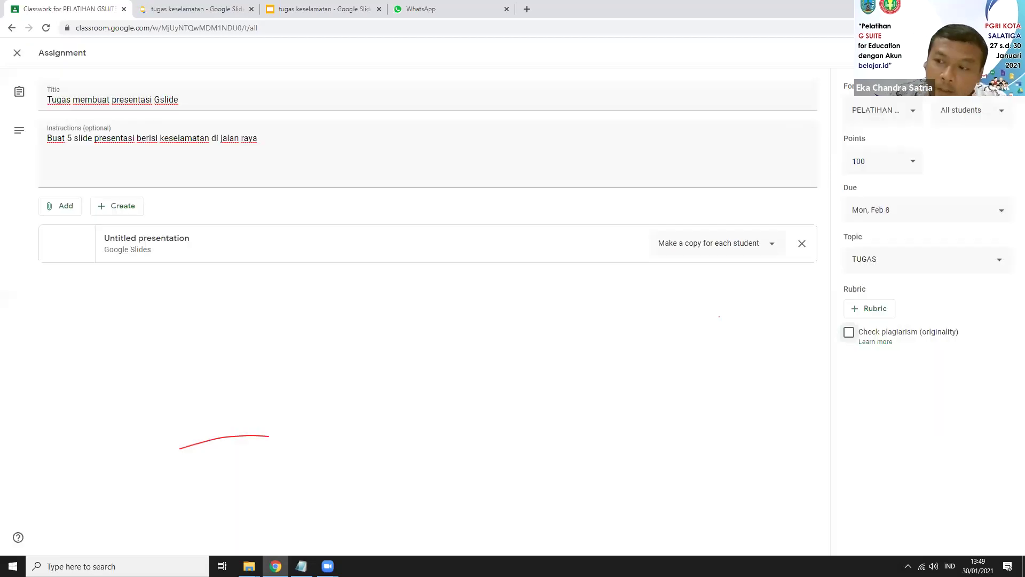
pyautogui.click(965, 52)
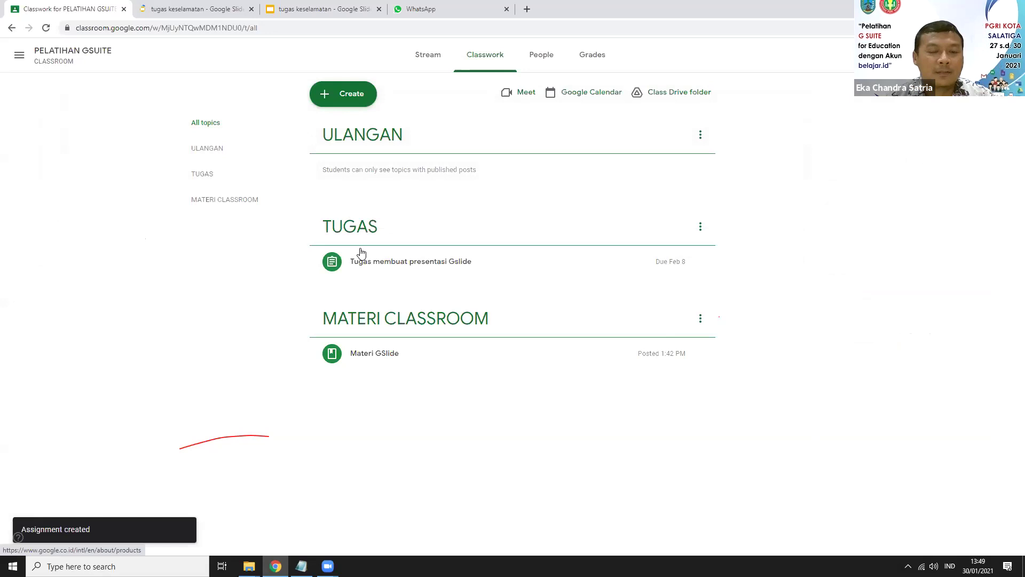
# Step: Create a new quiz assignment under the ULANGAN topic
pyautogui.click(351, 96)
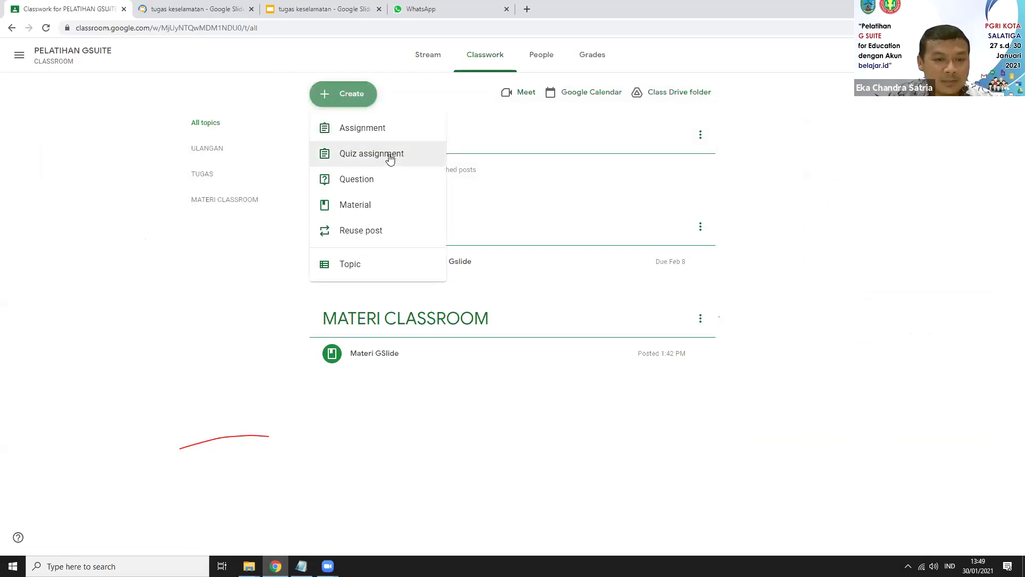
pyautogui.click(390, 157)
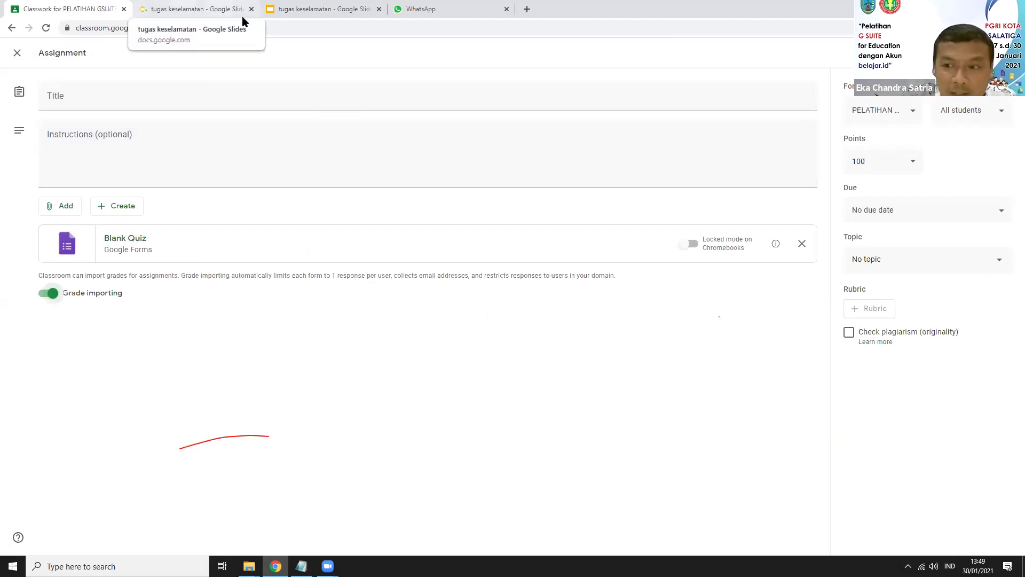
pyautogui.click(983, 261)
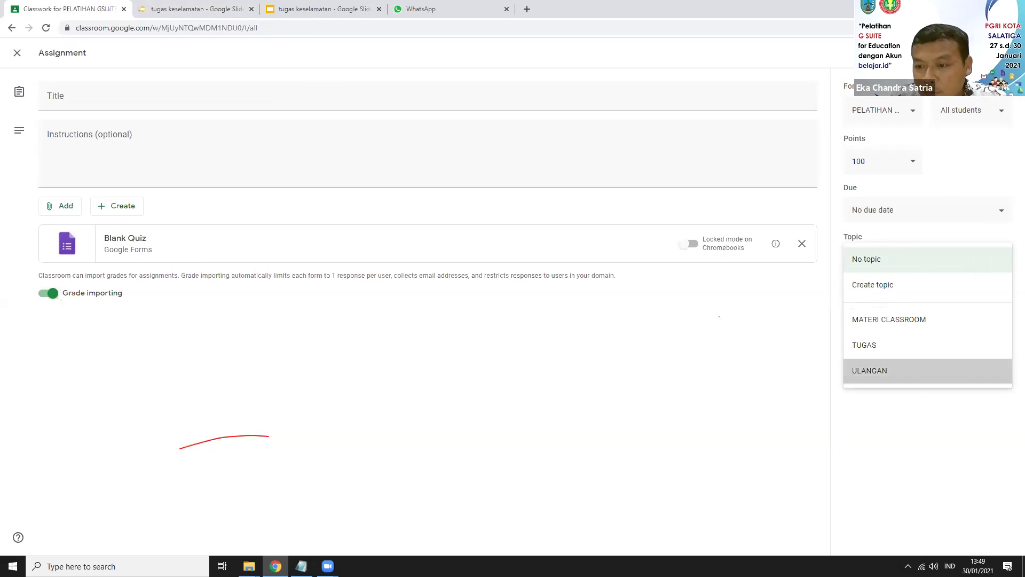
pyautogui.click(932, 374)
# Step: Title the quiz 'Ulangan harian 1' with instructions 'ulangan harian 1'
pyautogui.click(75, 95)
pyautogui.write('U')
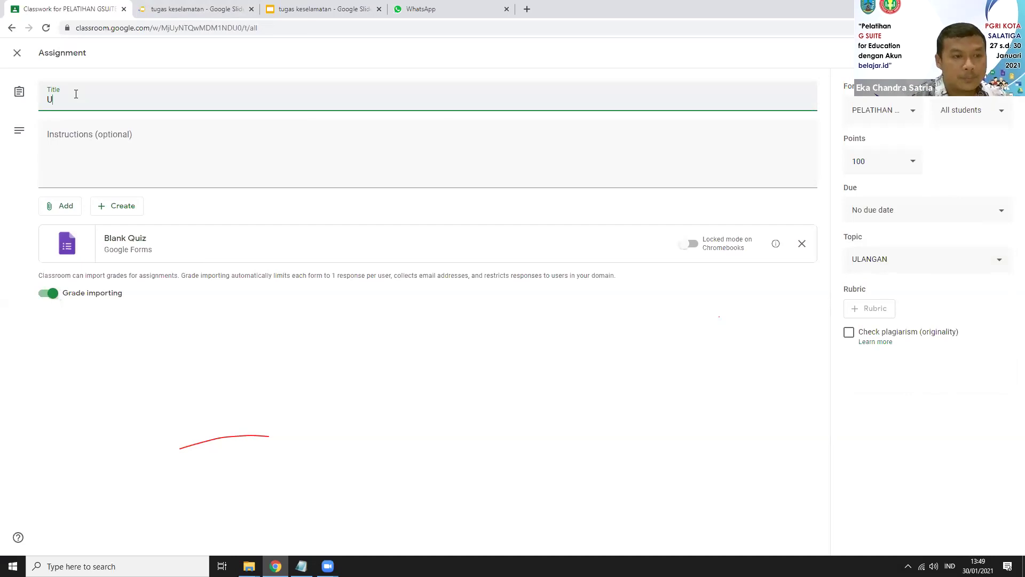
pyautogui.write('langan harian 1')
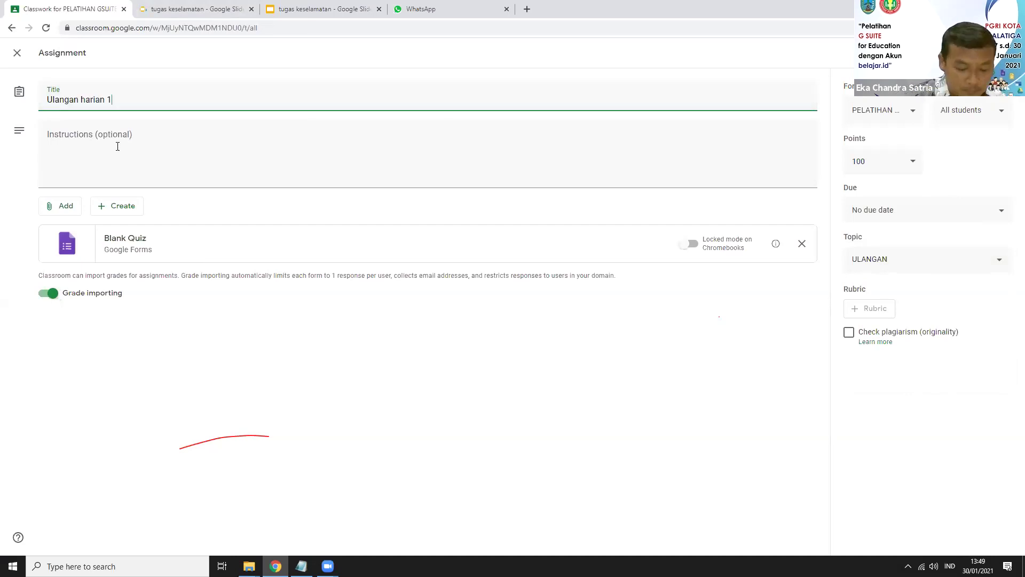
pyautogui.click(118, 146)
pyautogui.write('ua')
pyautogui.press('BackSpace')
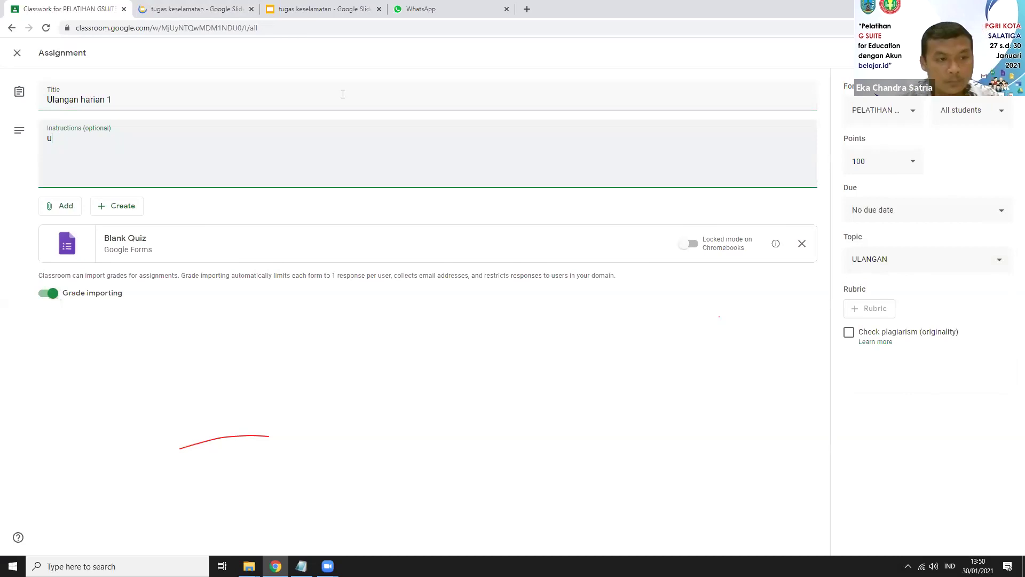
pyautogui.write('langan harian 1')
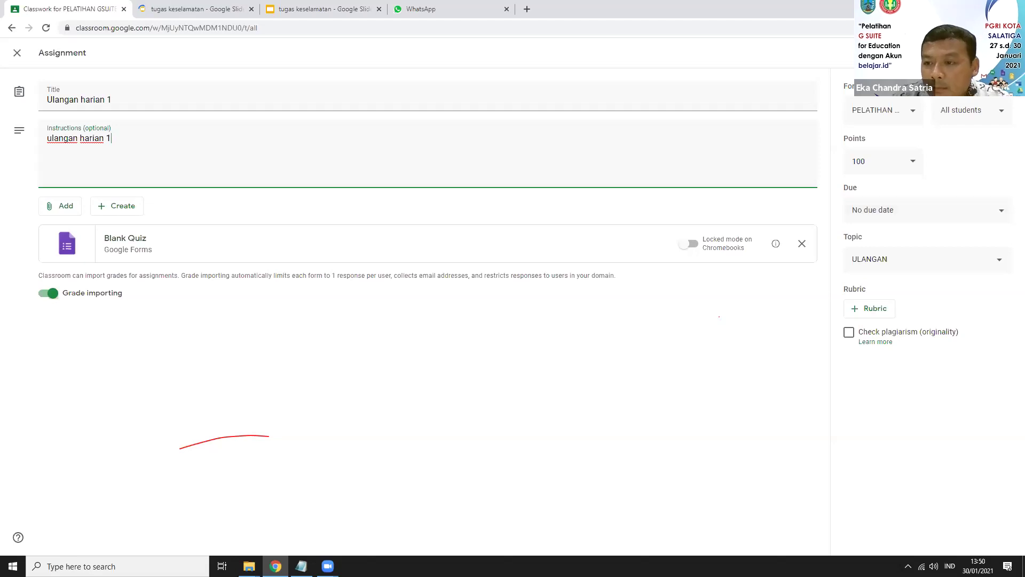
# Step: Assign the 'Ulangan harian 1' quiz to the class
pyautogui.click(965, 53)
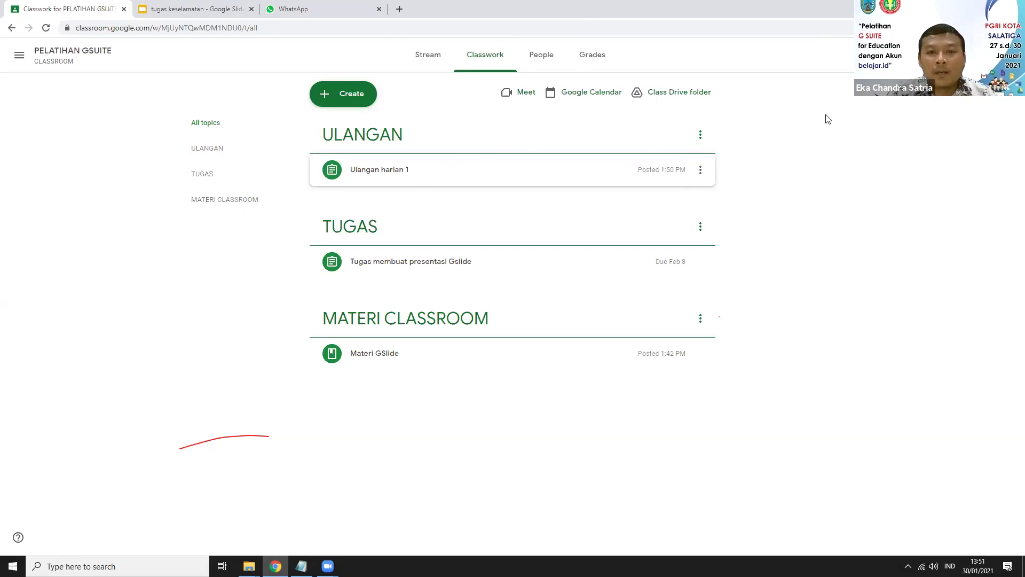
# Step: Open the People page and scroll back up to the Teachers section
pyautogui.click(532, 63)
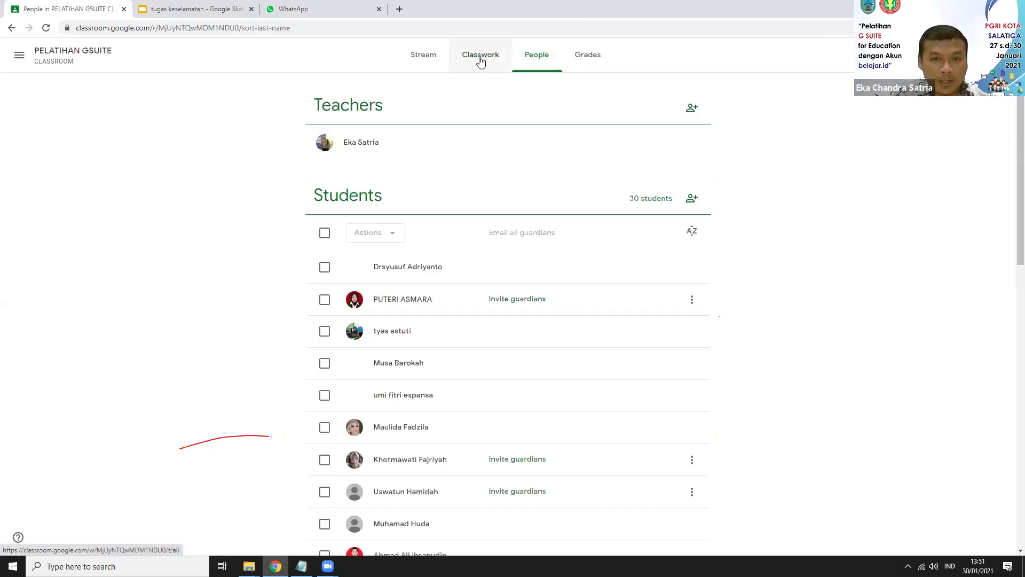
pyautogui.click(480, 61)
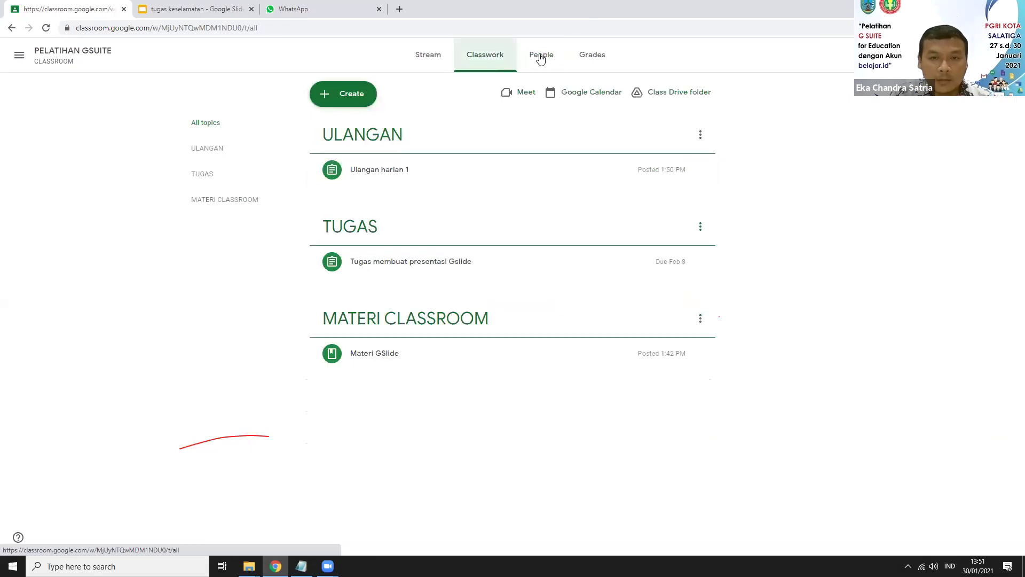
pyautogui.click(540, 58)
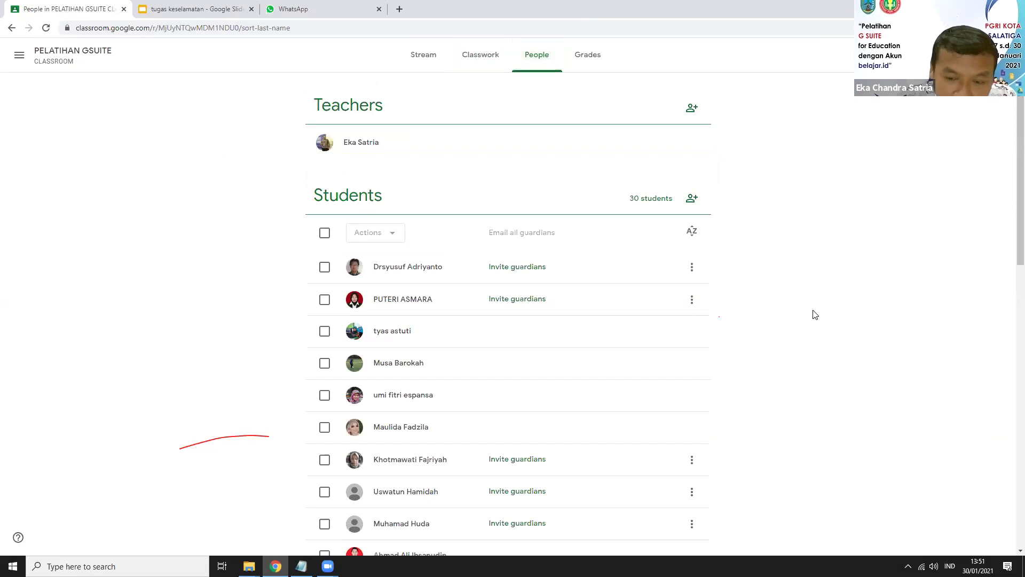
pyautogui.scroll(-12, 815, 316)
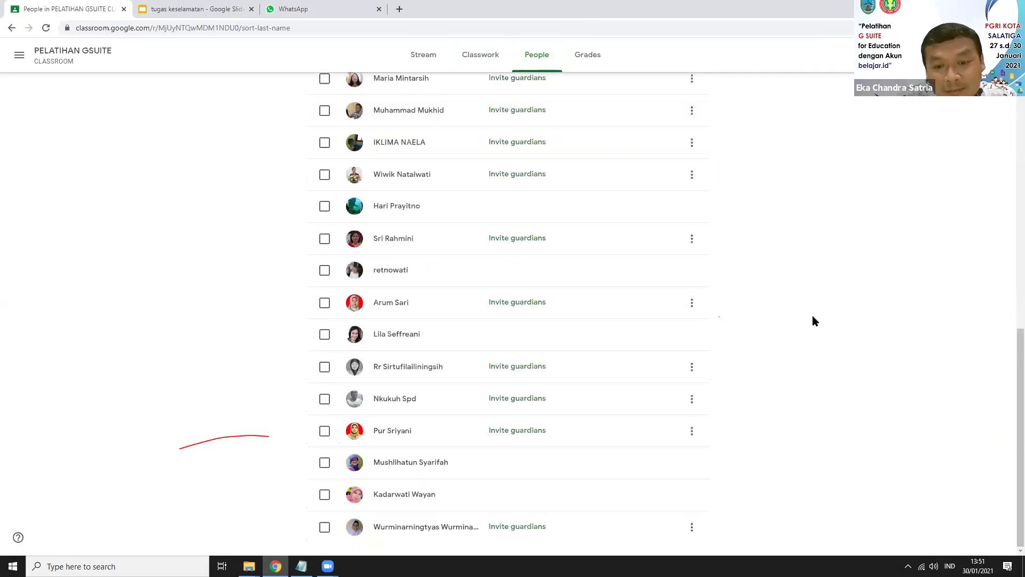
pyautogui.scroll(6, 816, 320)
pyautogui.scroll(3, 517, 283)
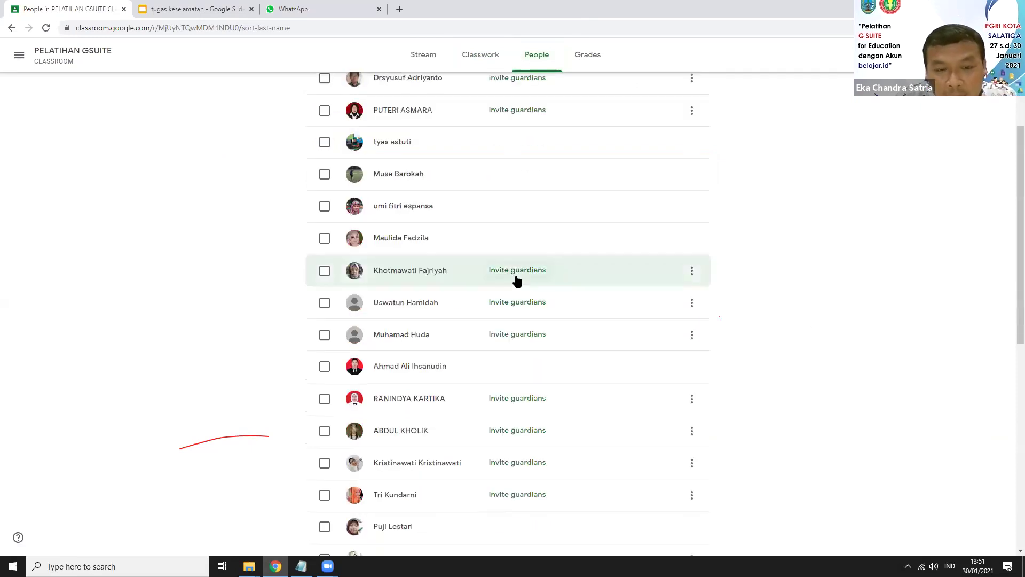
pyautogui.scroll(3, 843, 253)
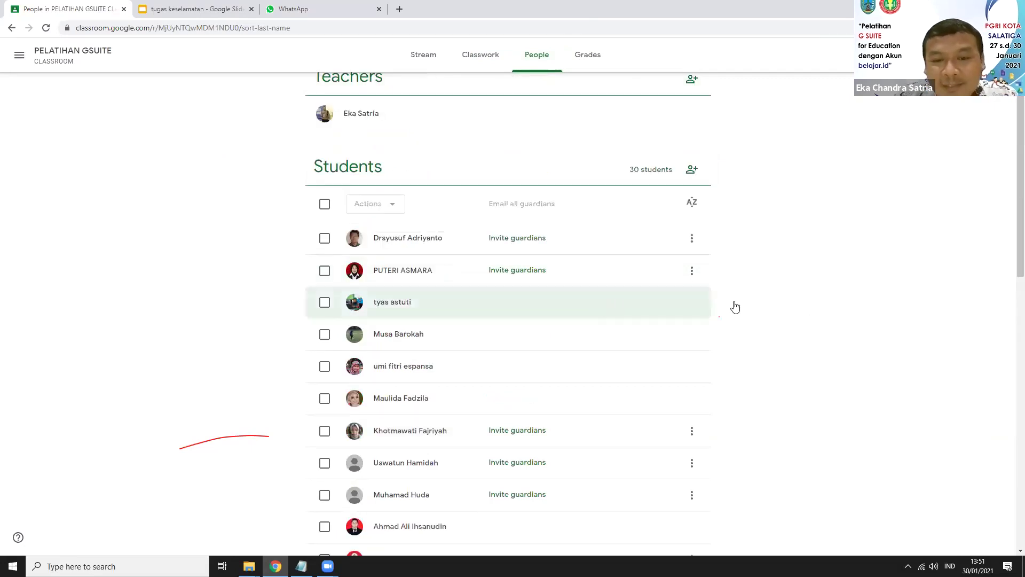
pyautogui.scroll(1, 841, 278)
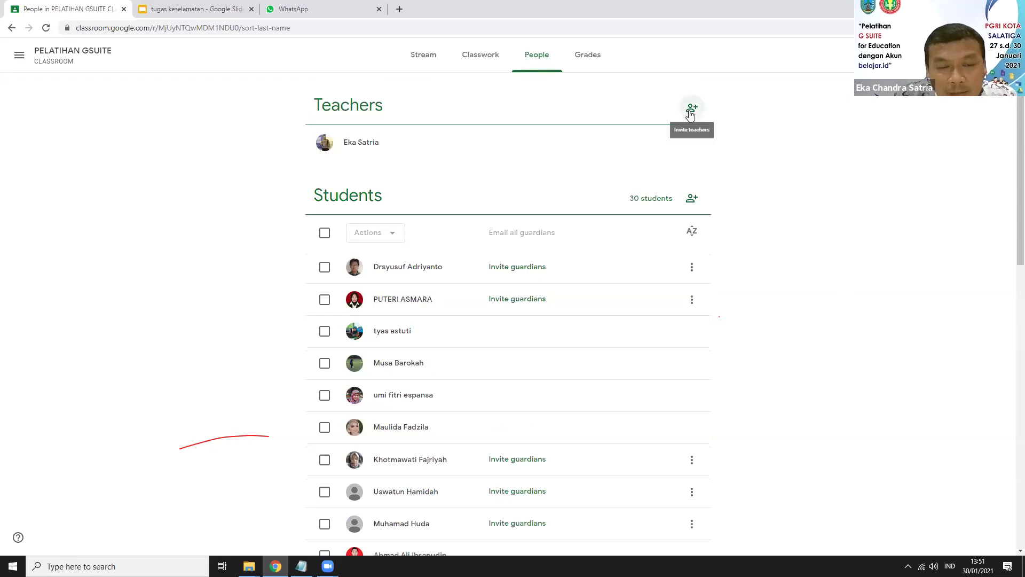
# Step: Invite a co-teacher by entering their school e-mail address and sending the invitation
pyautogui.click(690, 113)
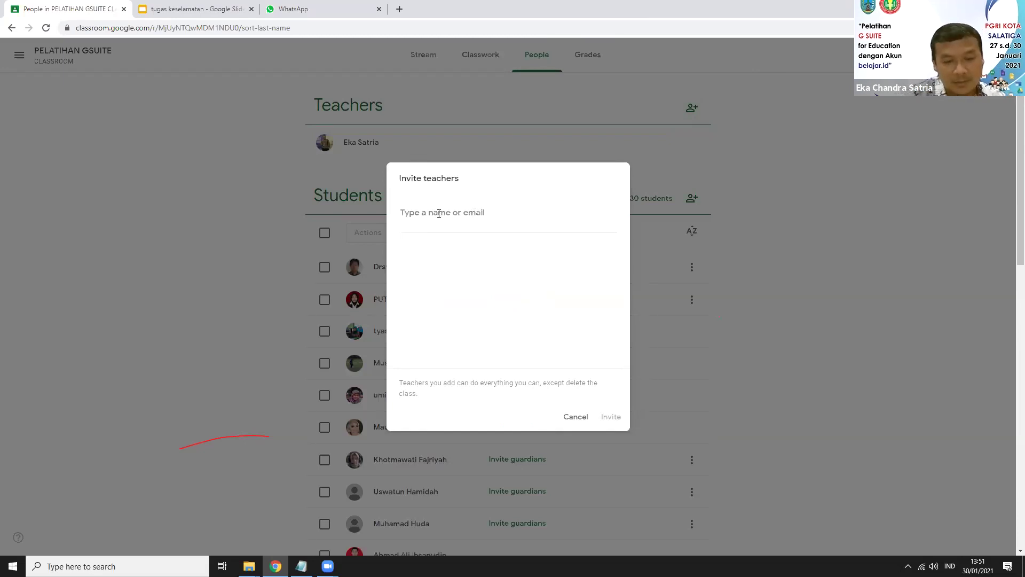
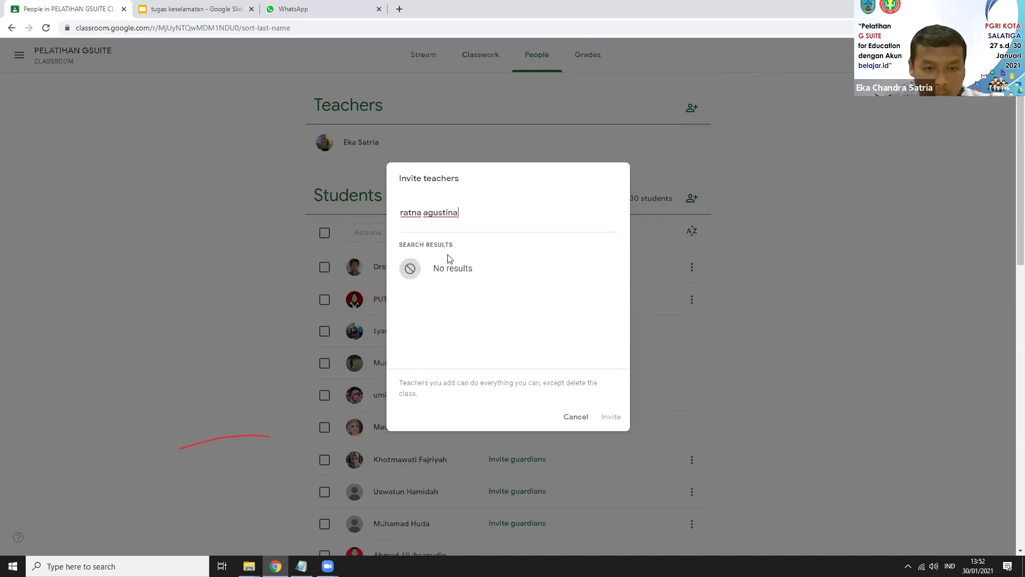
pyautogui.hotkey('ctrl', 'Left')
pyautogui.press('BackSpace')
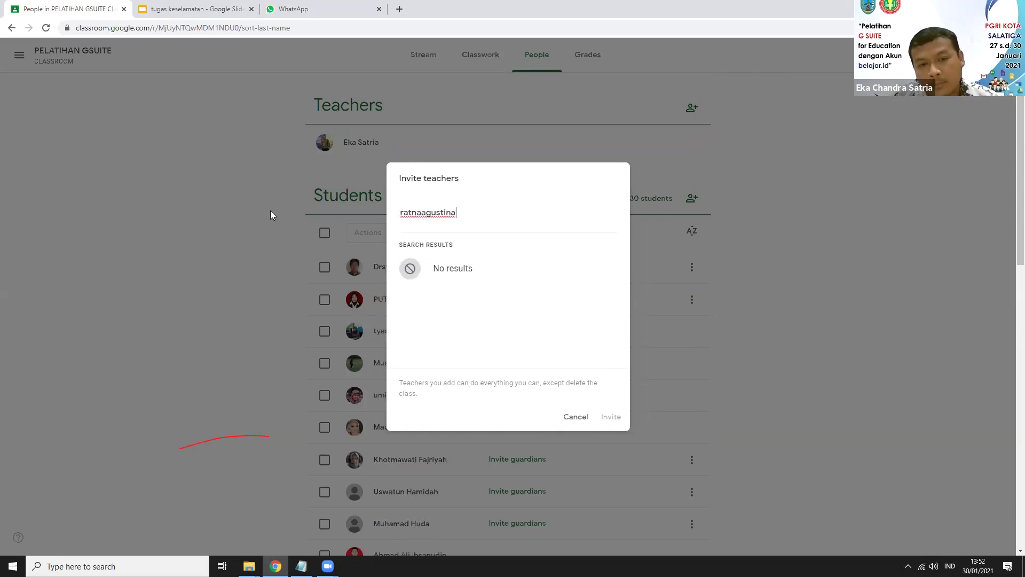
pyautogui.doubleClick(422, 214)
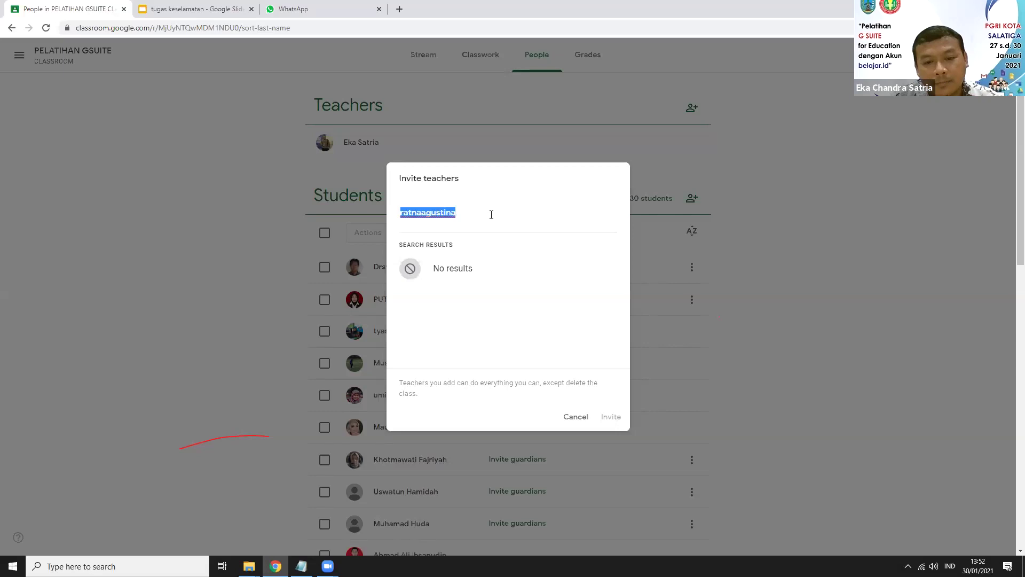
pyautogui.click(400, 212)
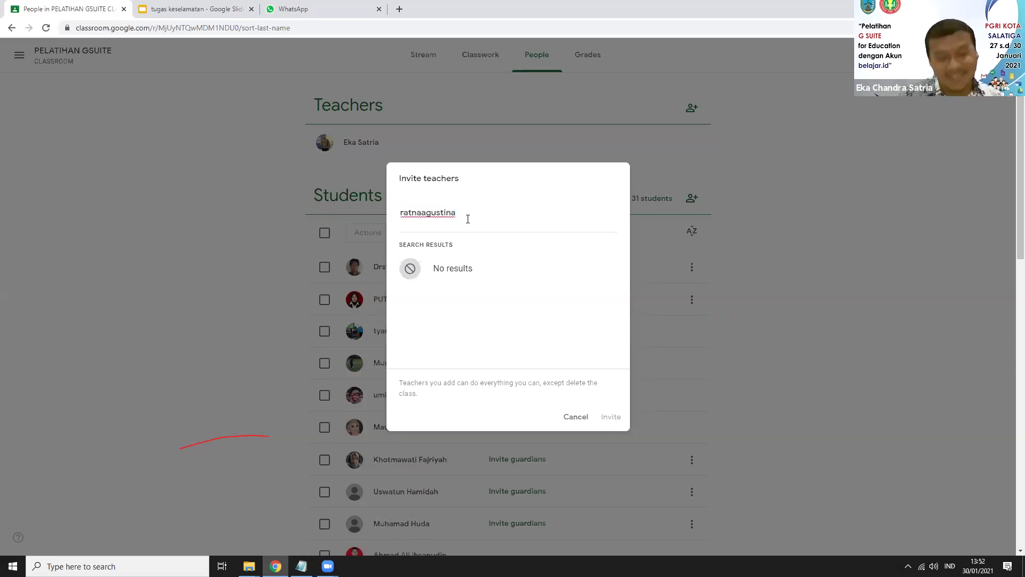
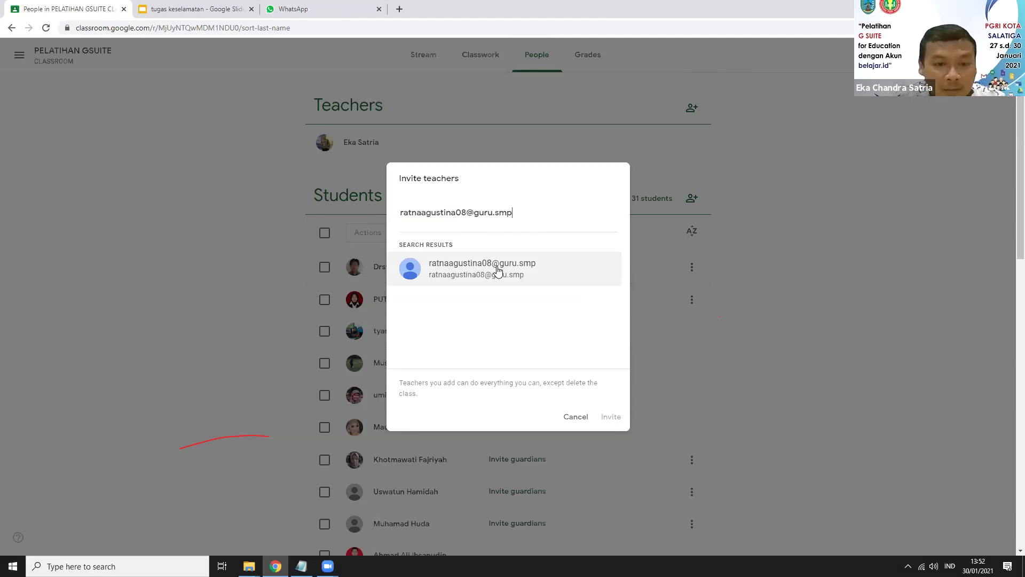
pyautogui.click(497, 272)
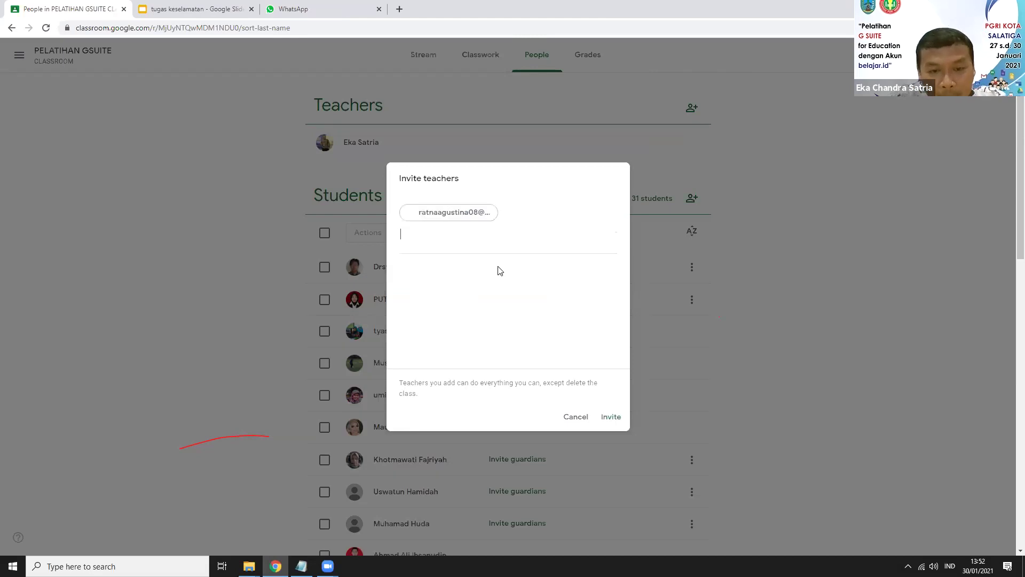
pyautogui.click(609, 418)
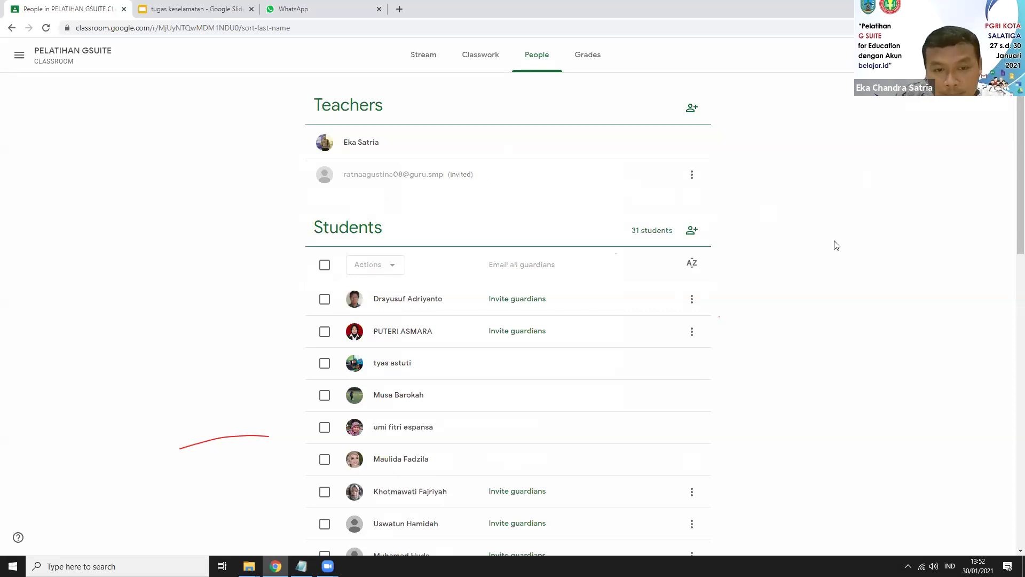
pyautogui.scroll(-3, 826, 249)
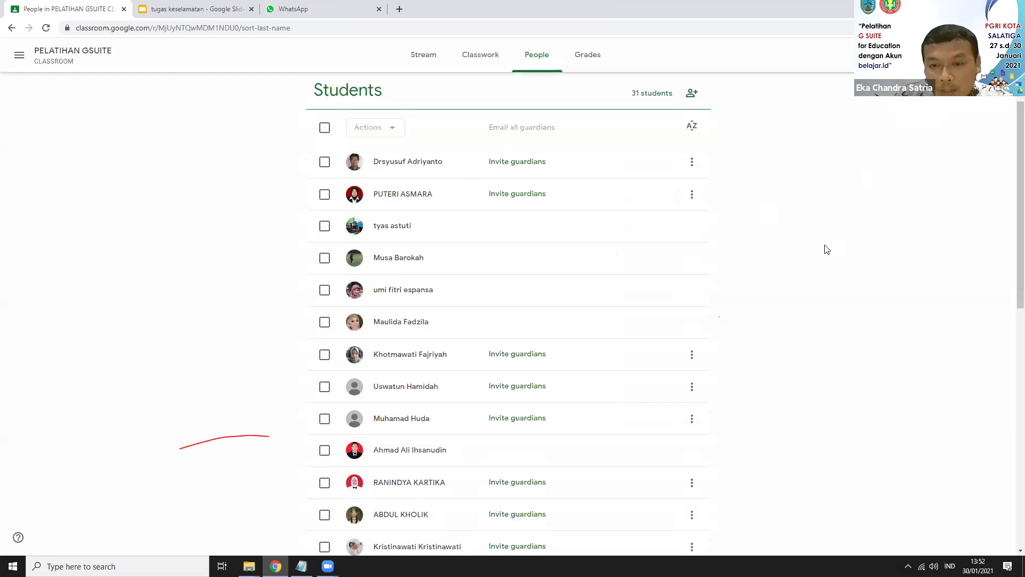
pyautogui.scroll(-3, 826, 249)
pyautogui.scroll(6, 888, 248)
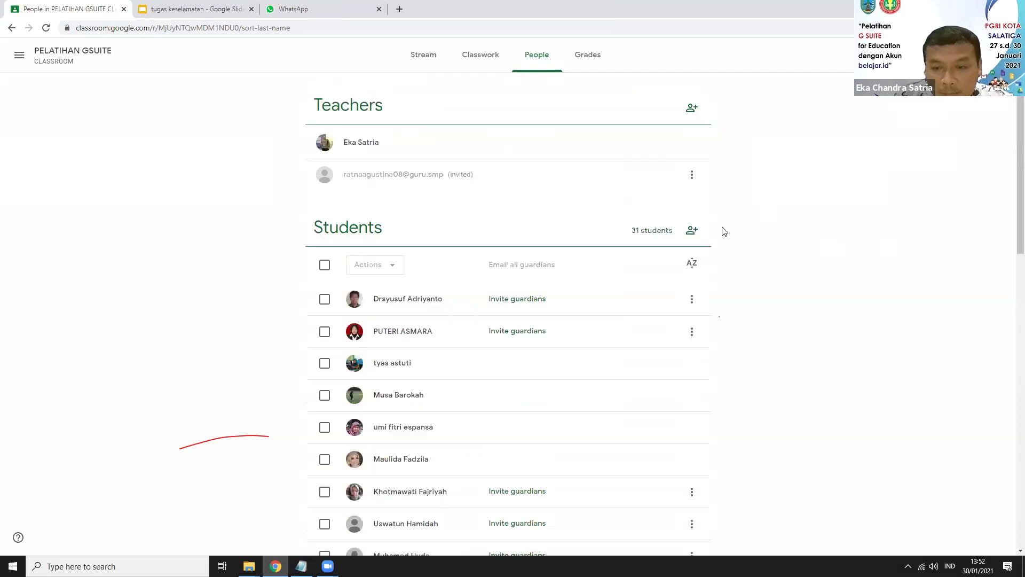
pyautogui.click(692, 234)
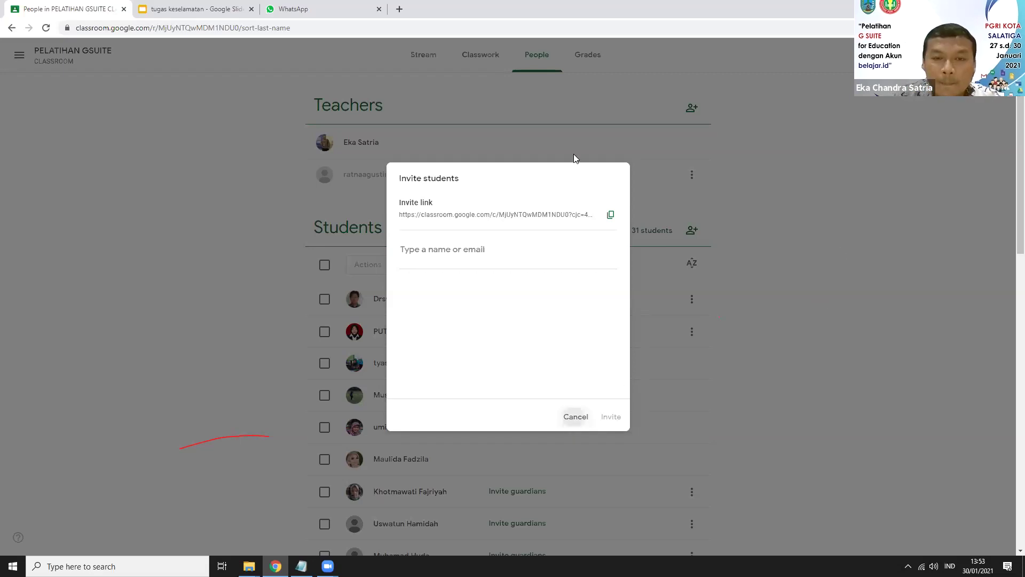
pyautogui.click(541, 69)
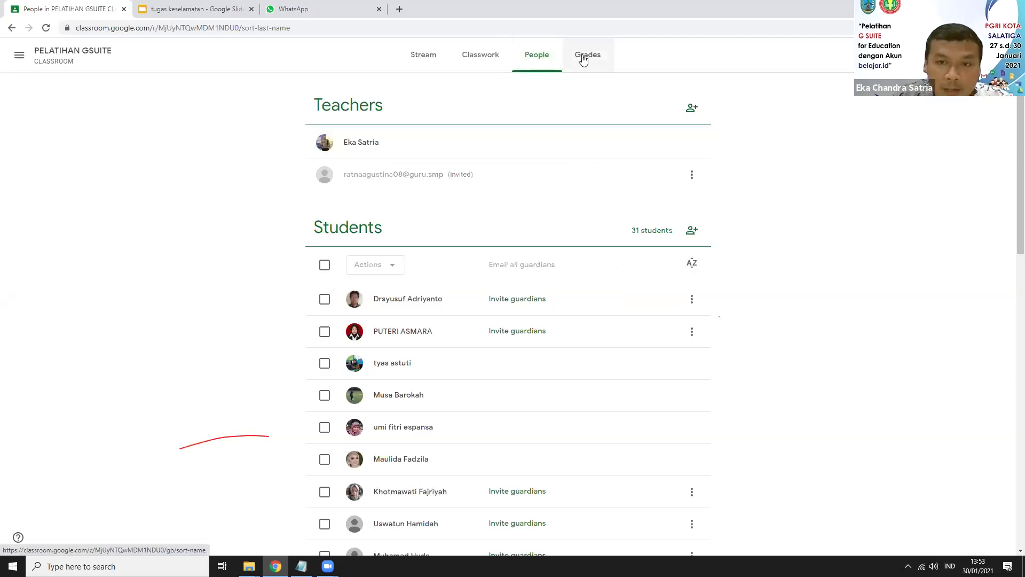
# Step: Review the gradebook in Grades and open the first student's Feb 8 grade
pyautogui.click(584, 59)
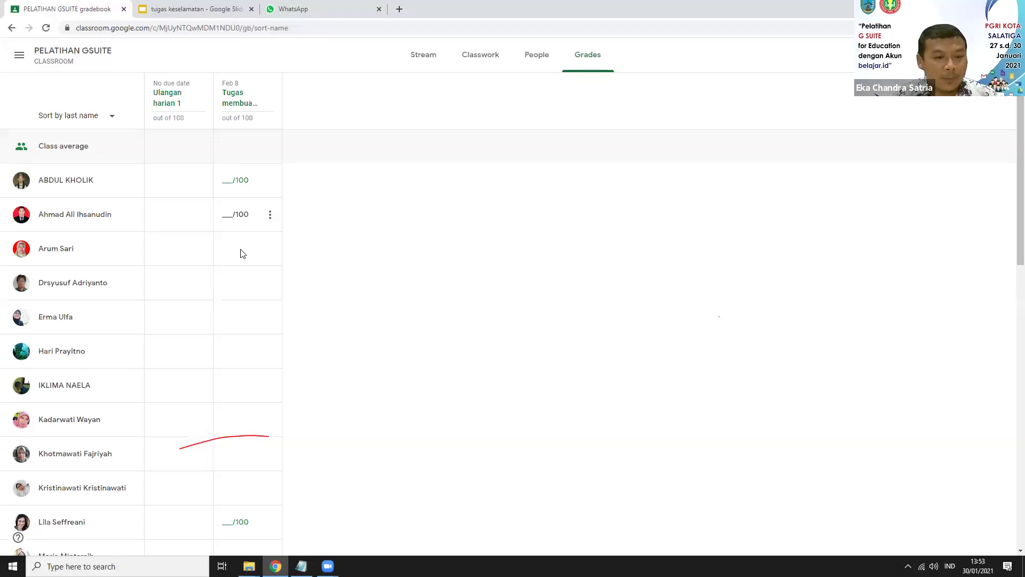
pyautogui.scroll(-6, 243, 253)
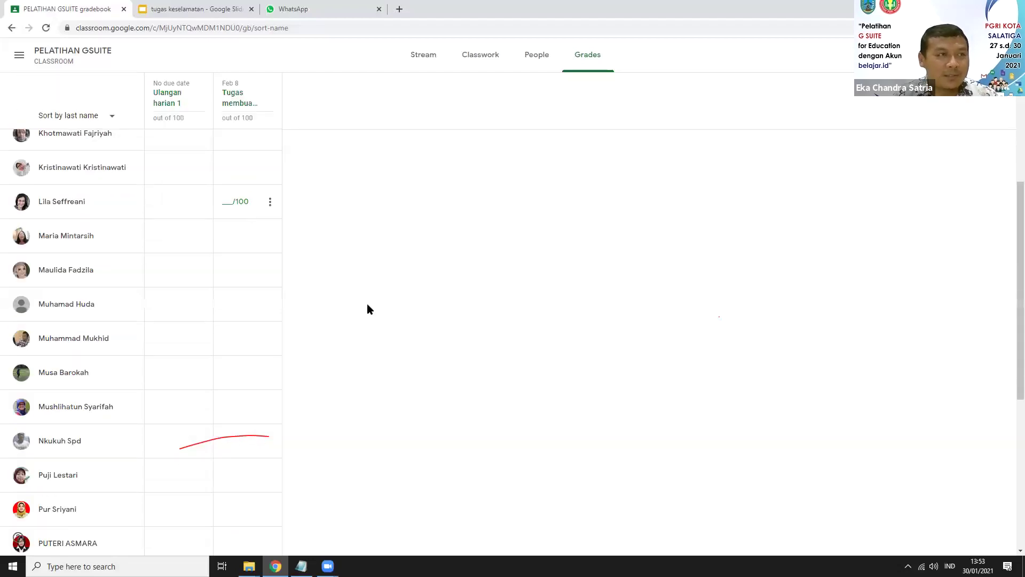
pyautogui.scroll(6, 289, 270)
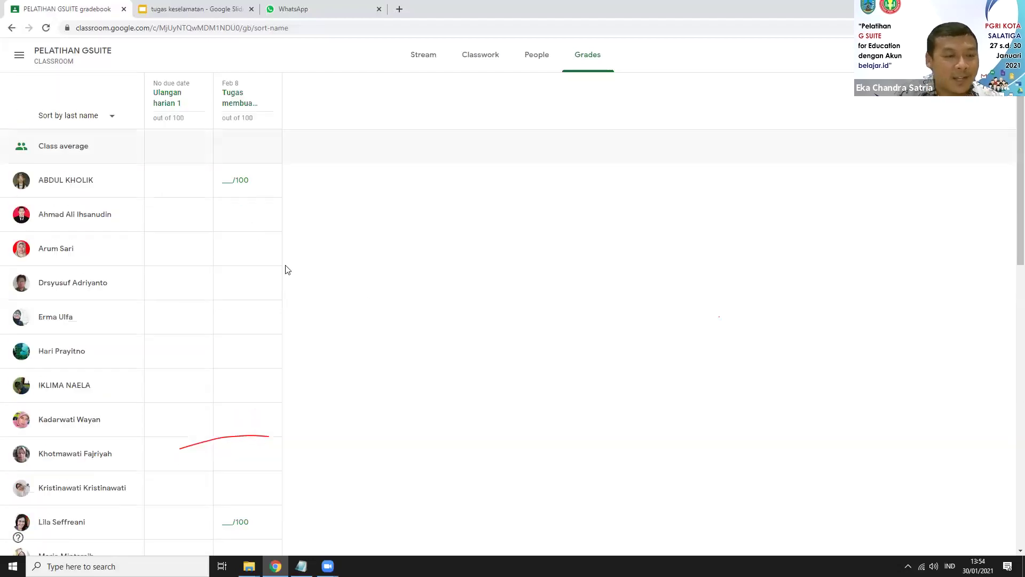
pyautogui.click(235, 180)
# Step: Open the first student's submitted Slides file for 'Tugas membuat presentasi Gslide'
pyautogui.click(69, 184)
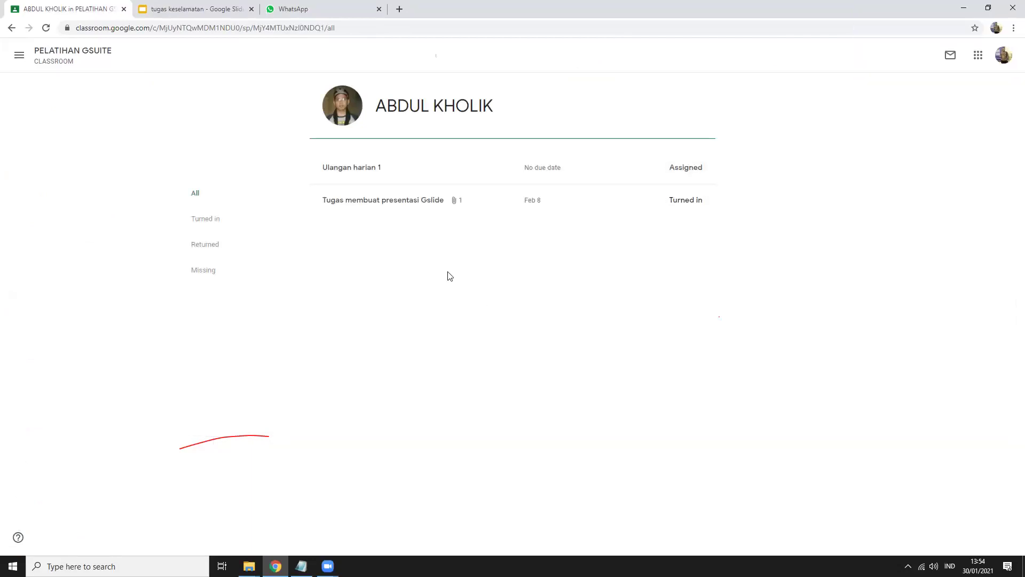
pyautogui.click(417, 205)
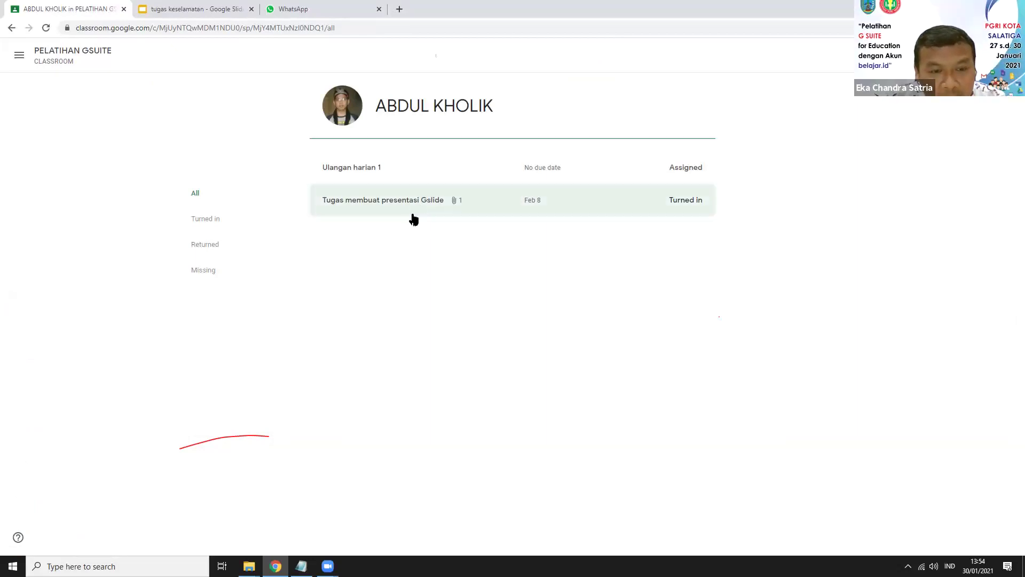
pyautogui.click(414, 219)
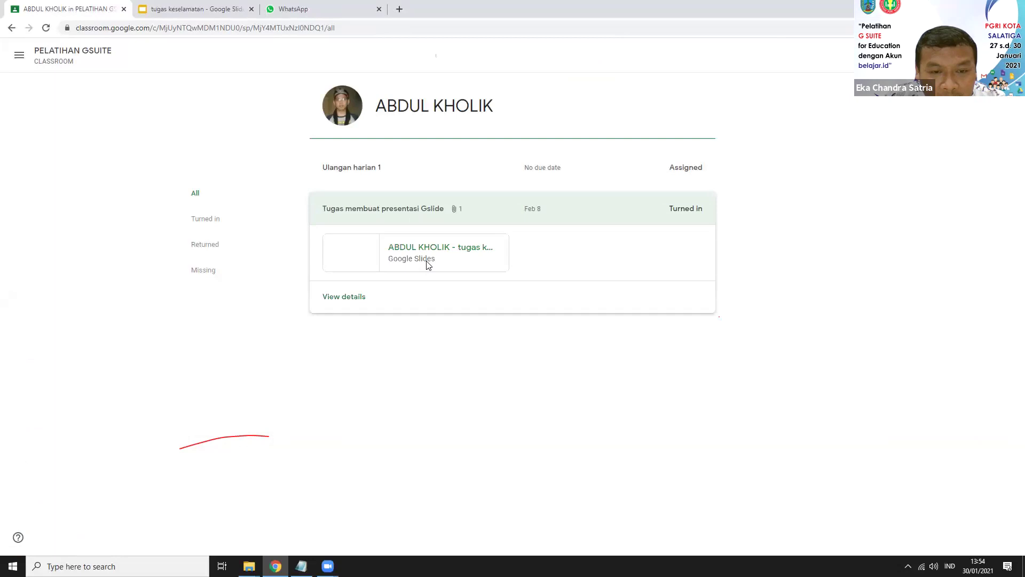
pyautogui.click(428, 266)
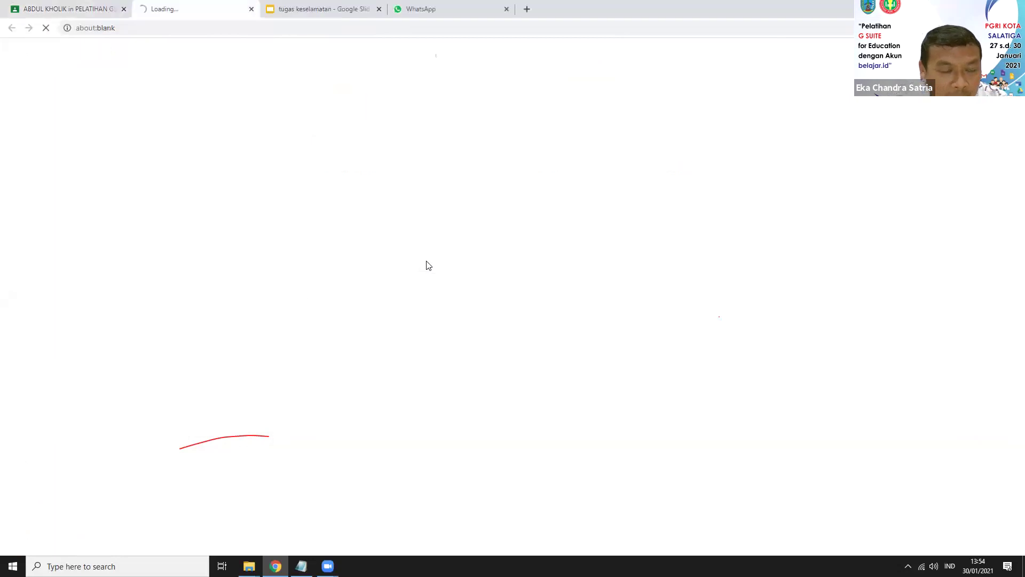
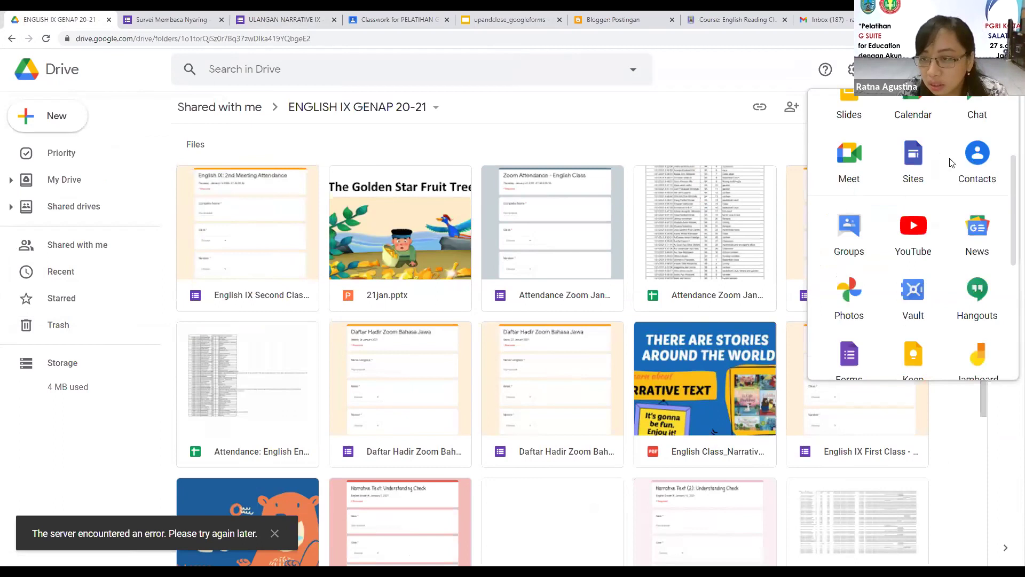
# Step: Scroll the Google apps launcher to 'More from Google Workspace Marketplace' and open it in a new tab
pyautogui.scroll(-1, 957, 160)
pyautogui.scroll(-5, 958, 160)
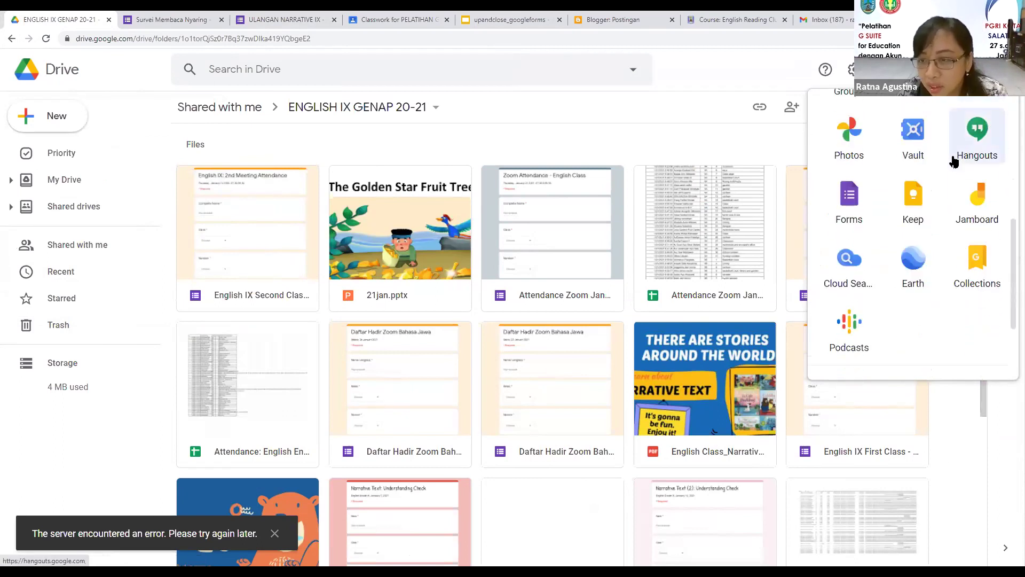
pyautogui.scroll(6, 953, 161)
pyautogui.scroll(-7, 954, 171)
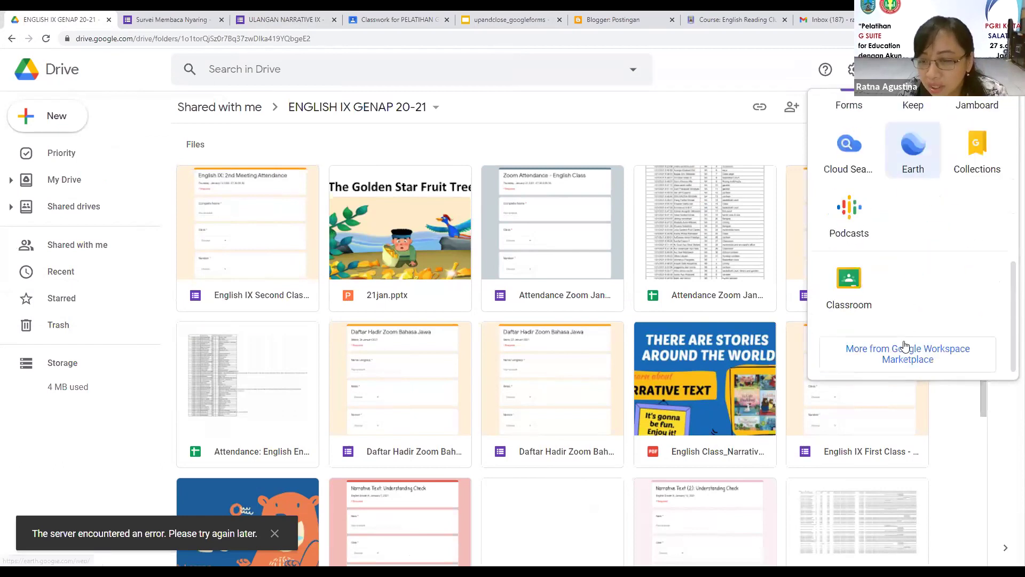
pyautogui.scroll(6, 965, 228)
pyautogui.click(966, 227)
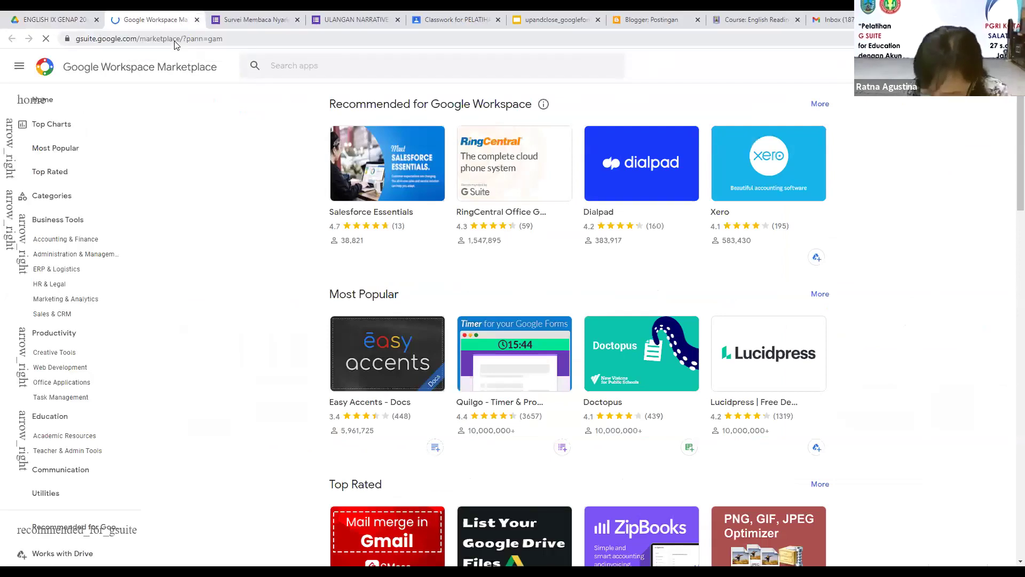
# Step: Replace the Marketplace address with forms.google.com to load the Google Forms home page
pyautogui.click(176, 45)
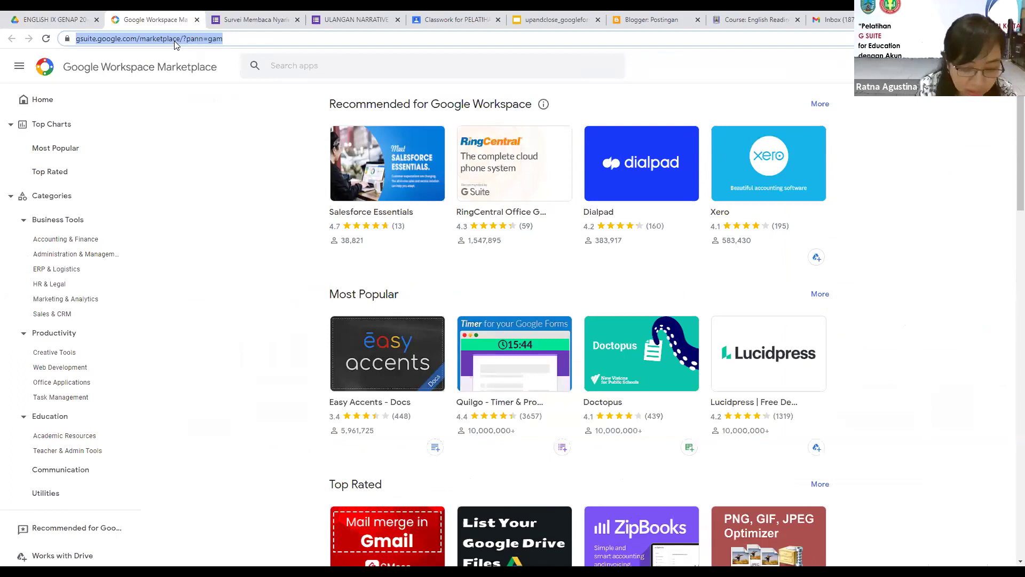
pyautogui.write('form')
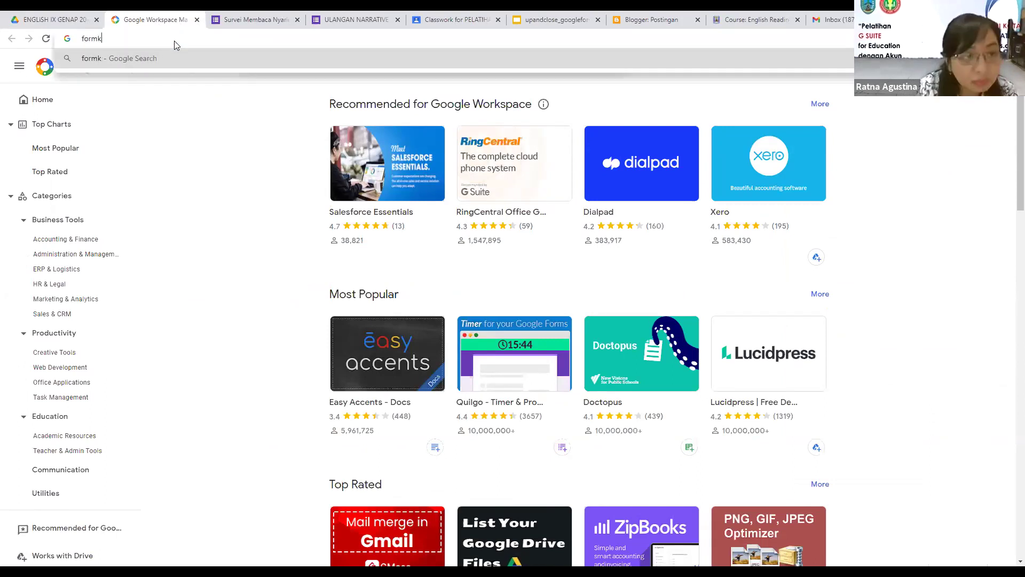
pyautogui.write('s')
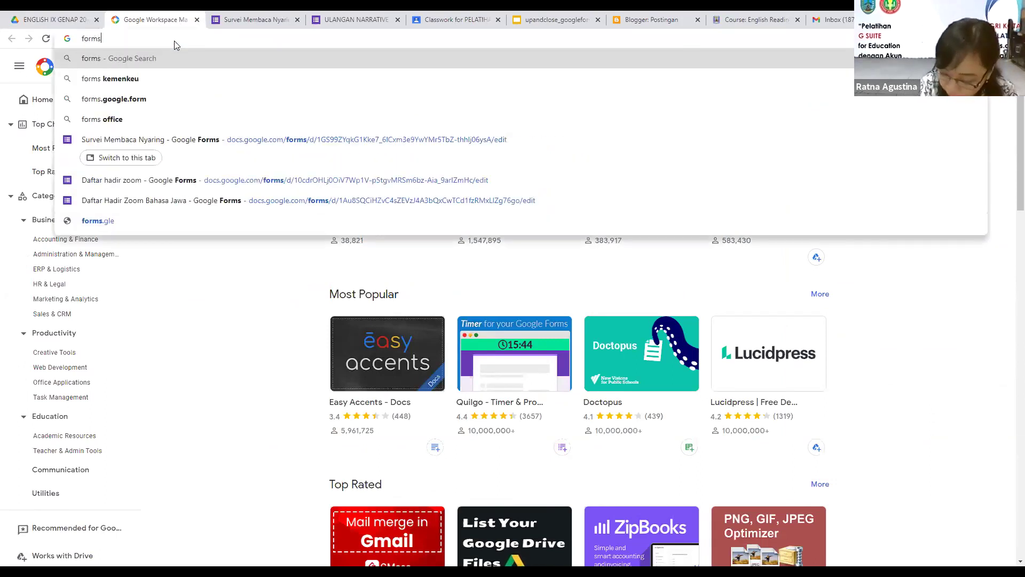
pyautogui.write('.g')
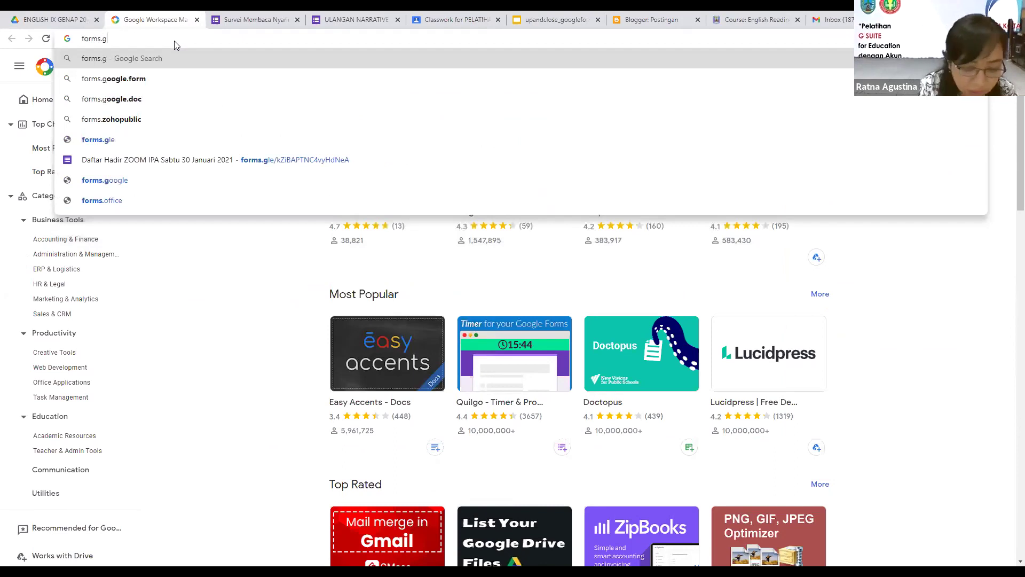
pyautogui.write('oogle.com')
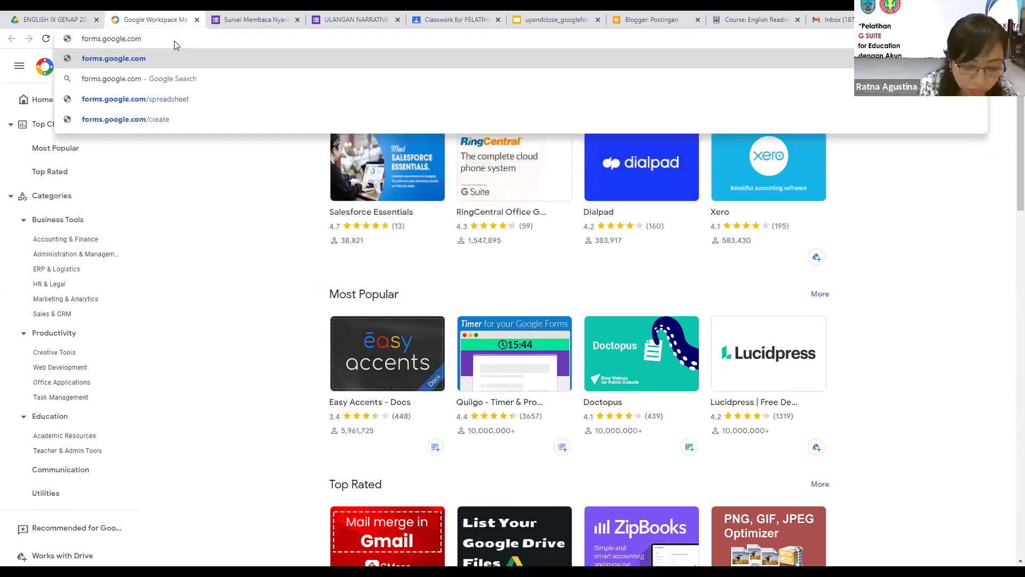
pyautogui.press('Return')
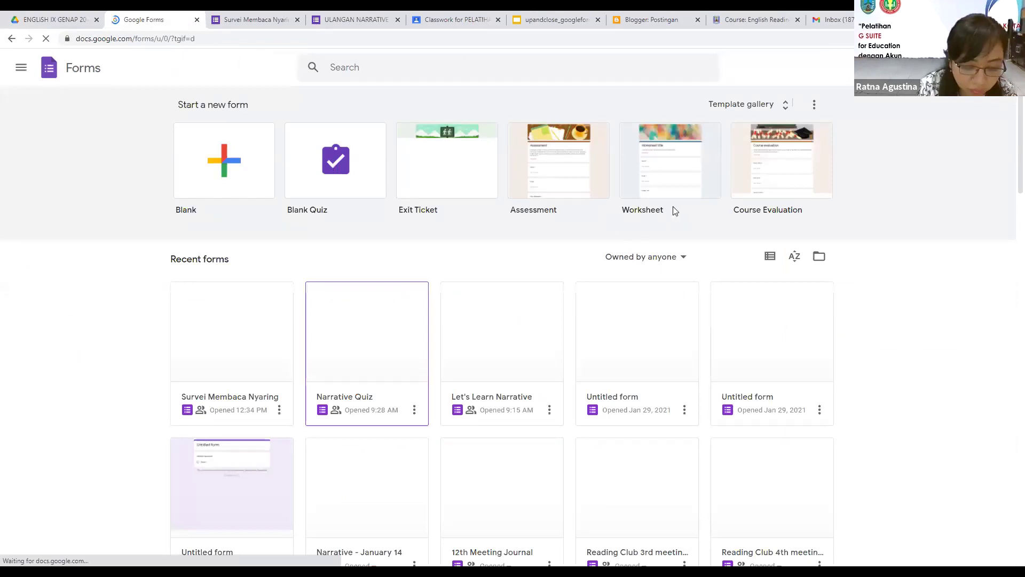
# Step: Zoom the Forms home page in two steps and start a Blank form
pyautogui.hotkey('ctrl', '+')
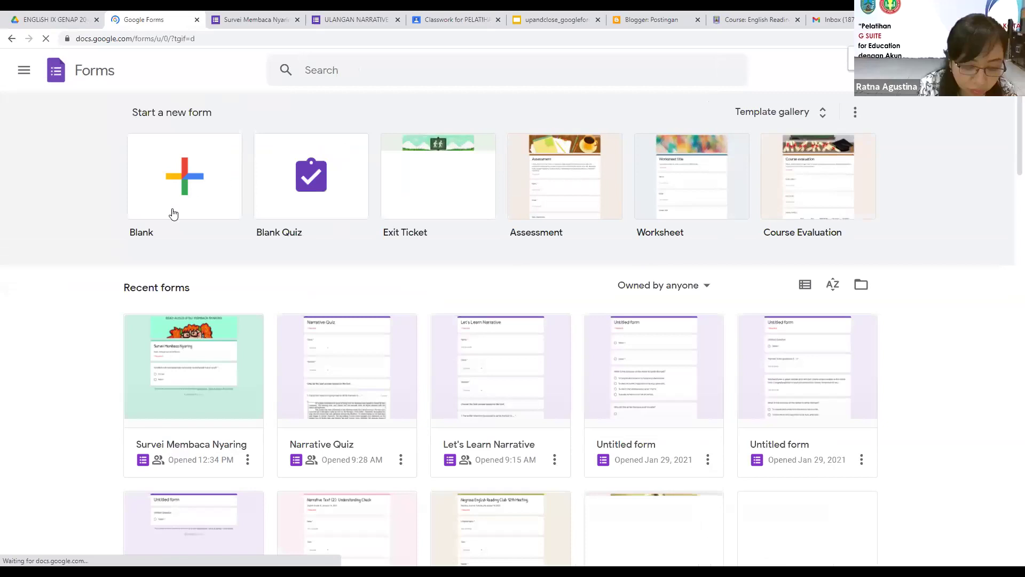
pyautogui.hotkey('ctrl', '+')
pyautogui.scroll(-1, 160, 299)
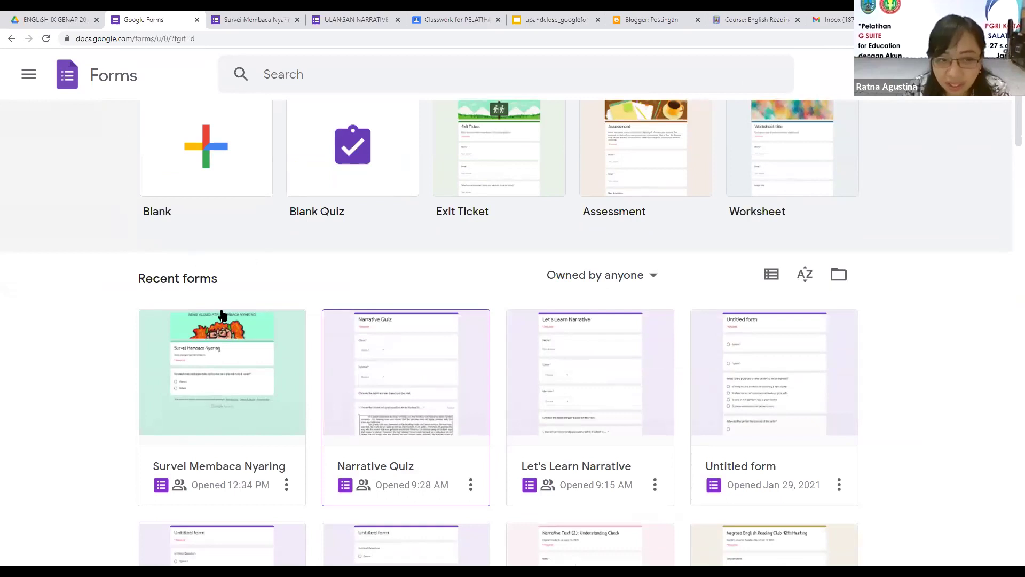
pyautogui.scroll(-2, 264, 310)
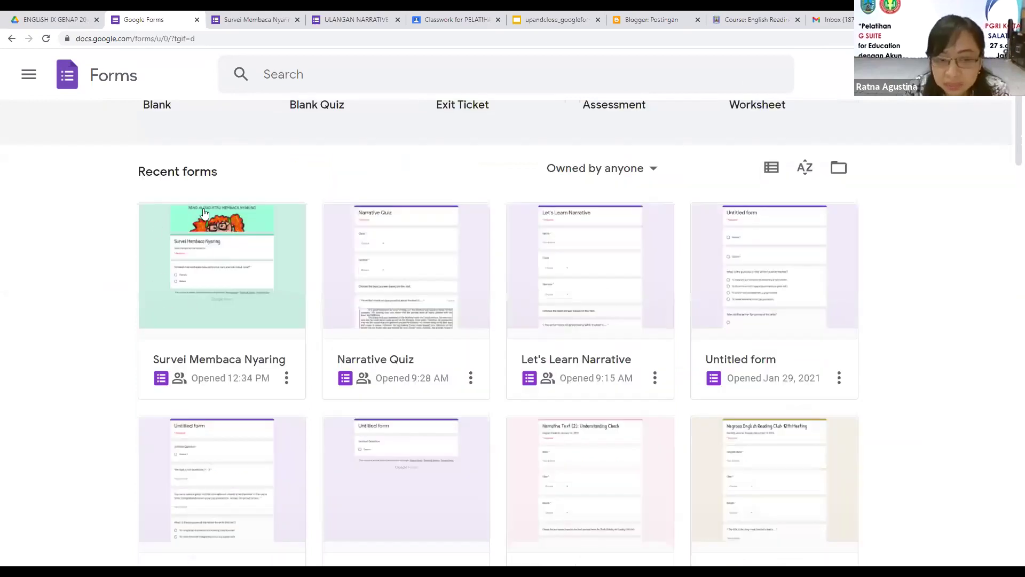
pyautogui.scroll(1, 248, 254)
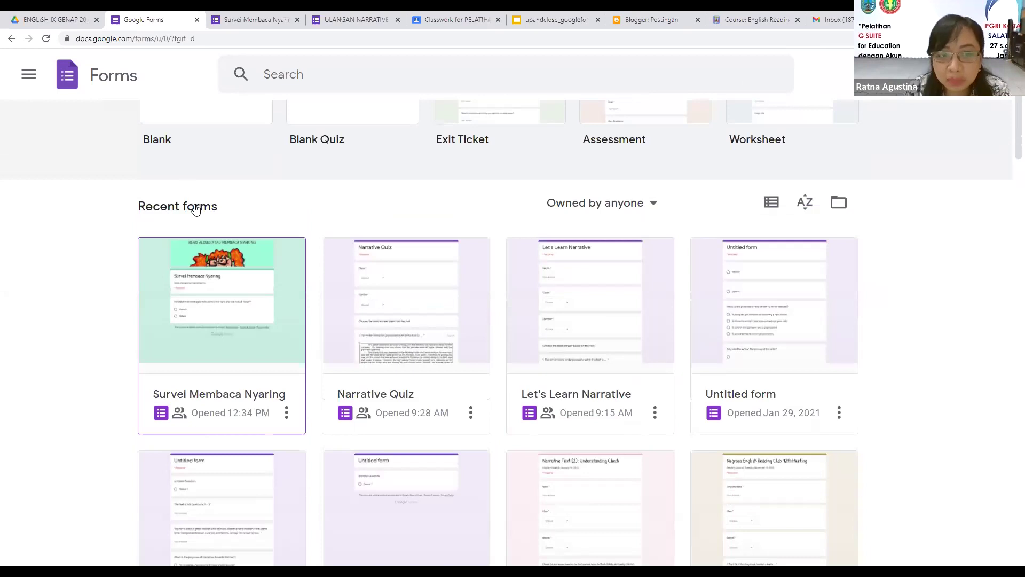
pyautogui.scroll(3, 196, 209)
pyautogui.click(144, 224)
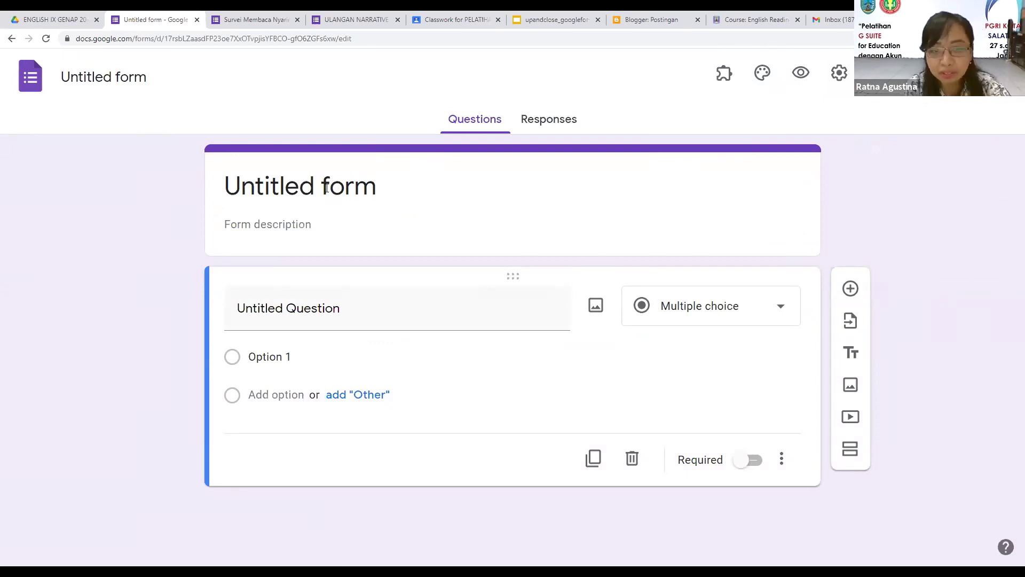
# Step: Title the new form 'Contoh form' and apply that title as the Drive file name
pyautogui.click(314, 184)
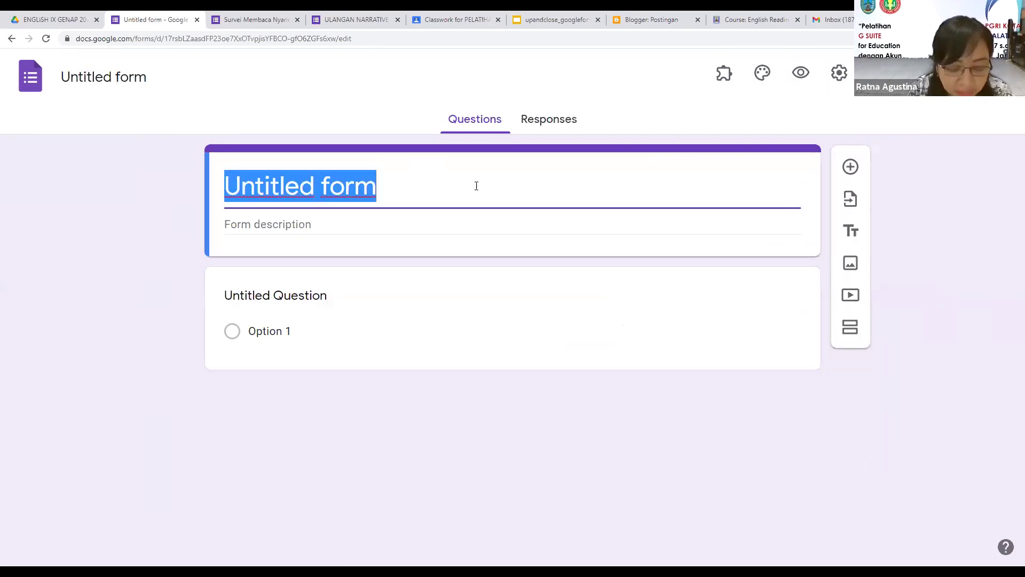
pyautogui.write('Contoh ')
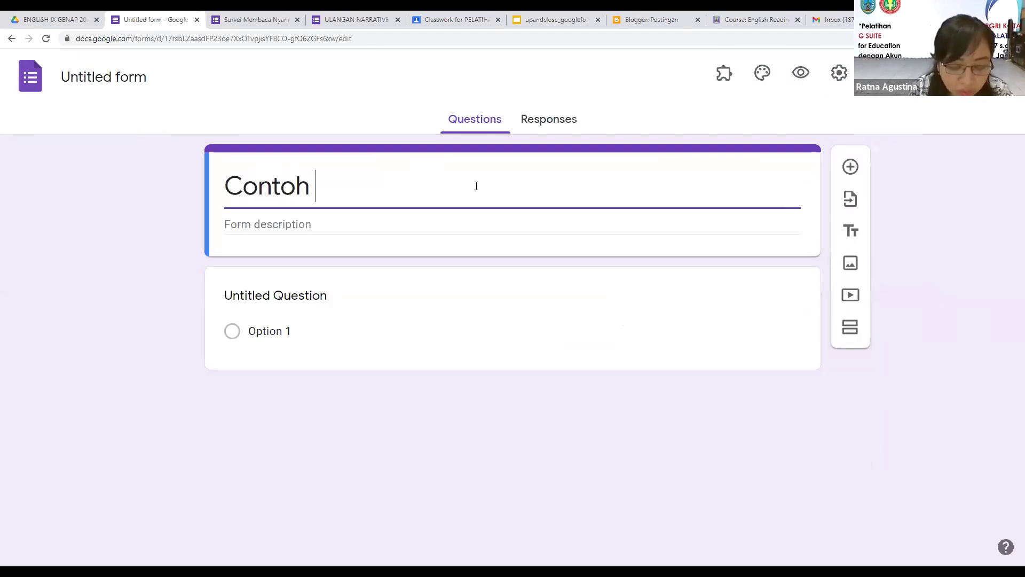
pyautogui.write('form')
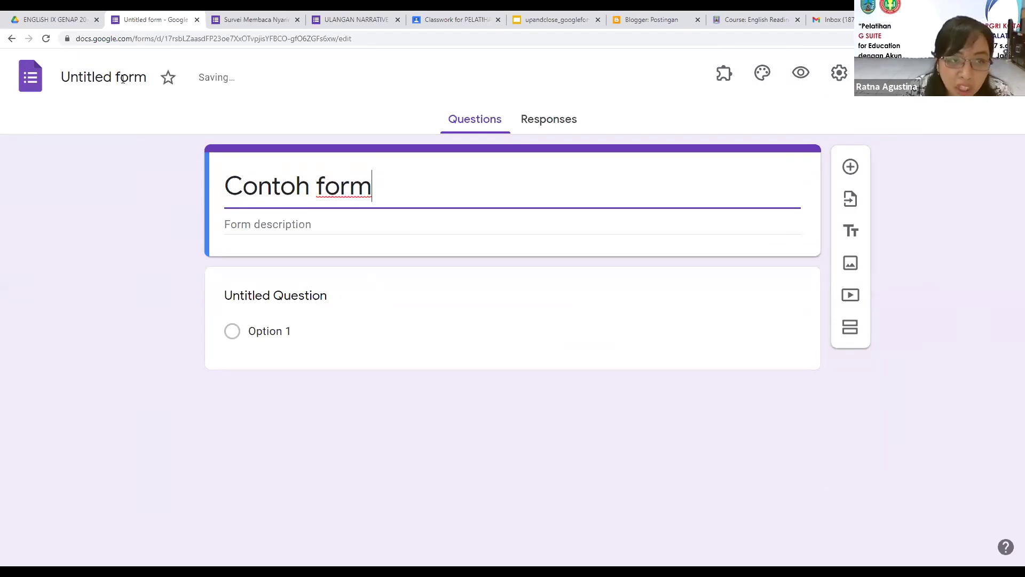
pyautogui.click(107, 81)
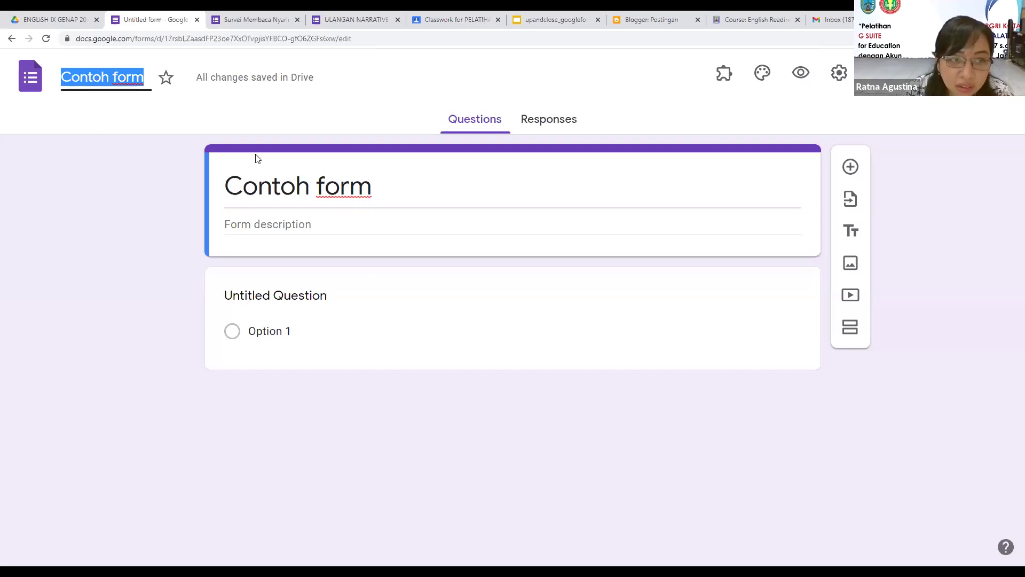
pyautogui.click(94, 125)
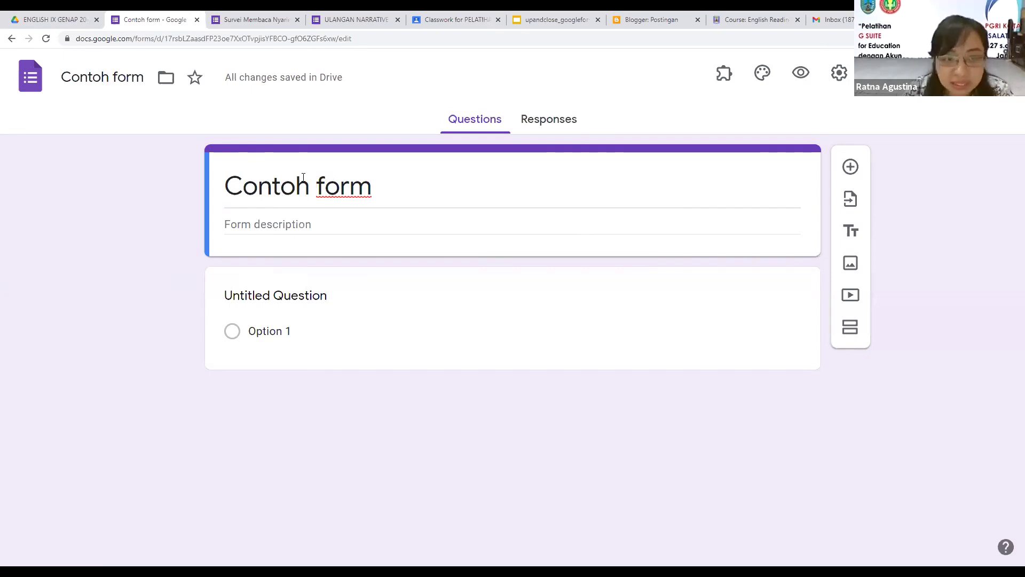
pyautogui.click(230, 191)
pyautogui.click(394, 190)
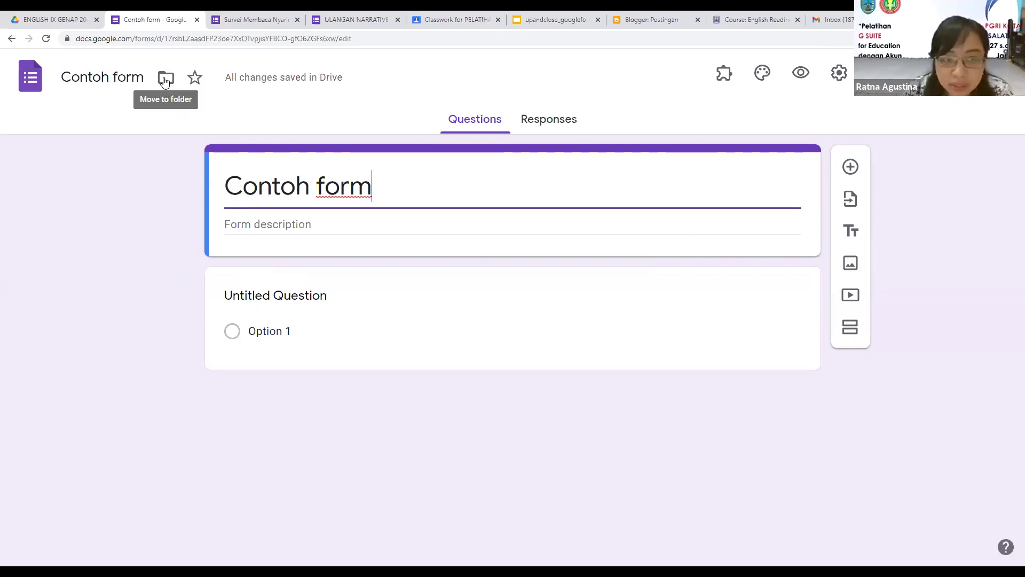
# Step: Create a new My Drive folder 'SOAL LATIHAN' and move Contoh form into it
pyautogui.click(165, 79)
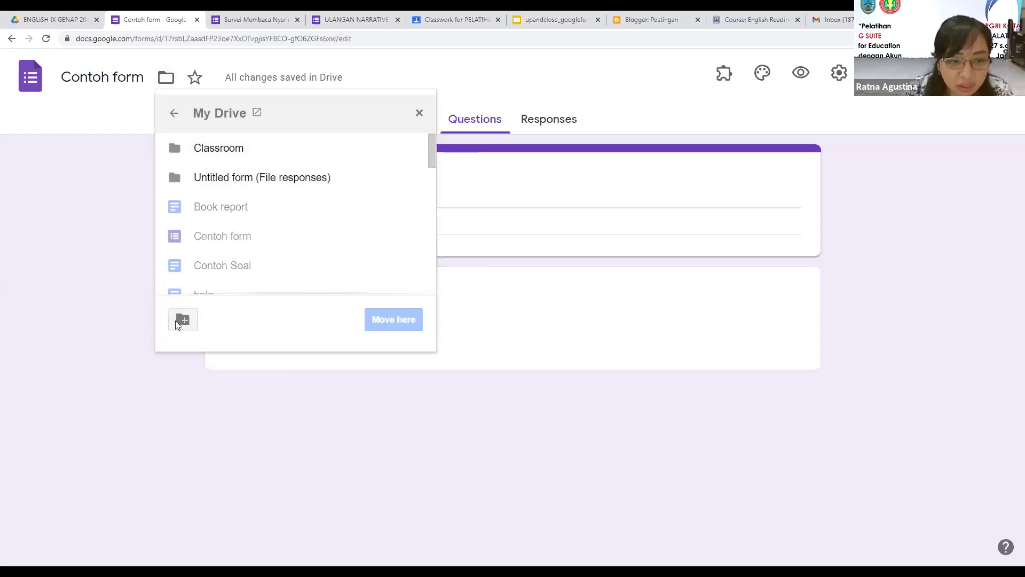
pyautogui.click(184, 320)
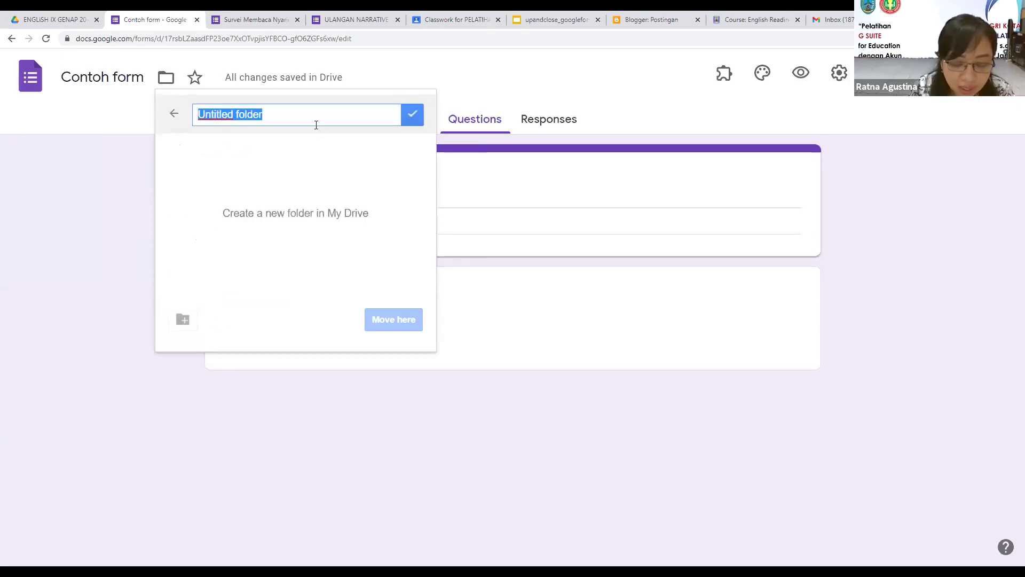
pyautogui.write('SOA')
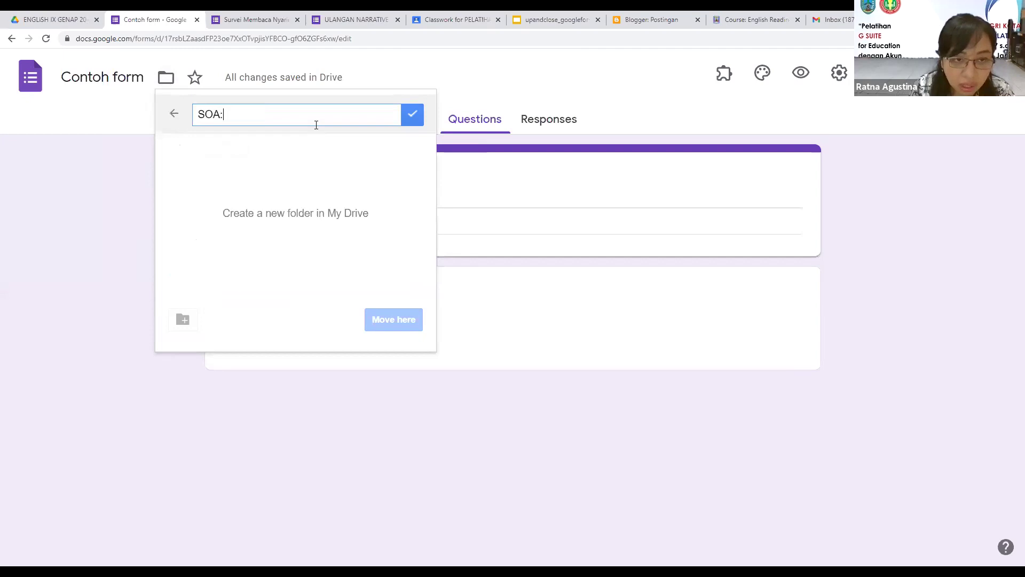
pyautogui.write('LLA')
pyautogui.press('BackSpace')
pyautogui.press('BackSpace')
pyautogui.write('LATIG')
pyautogui.press('BackSpace')
pyautogui.write('HAN')
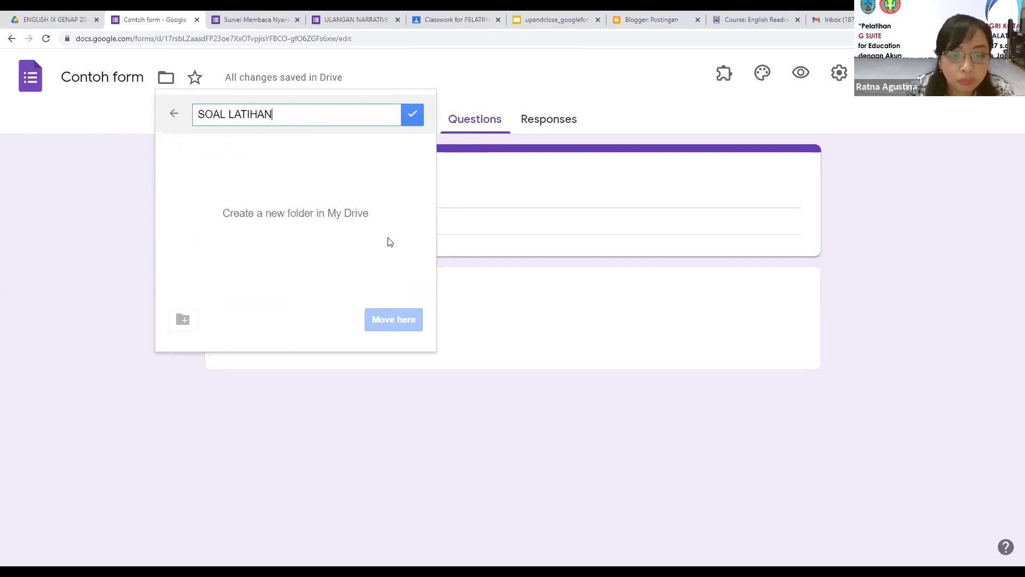
pyautogui.click(413, 116)
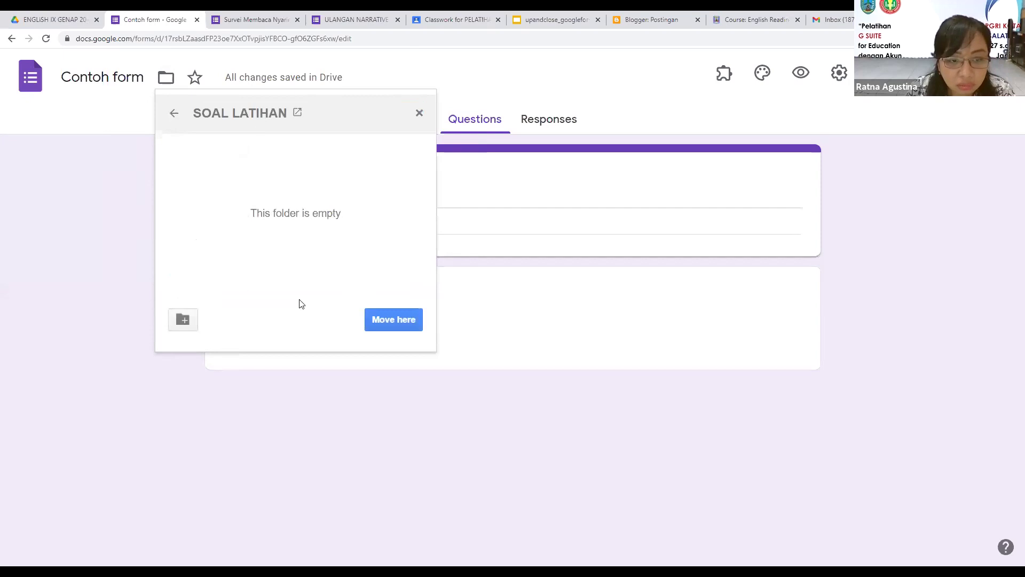
pyautogui.click(381, 317)
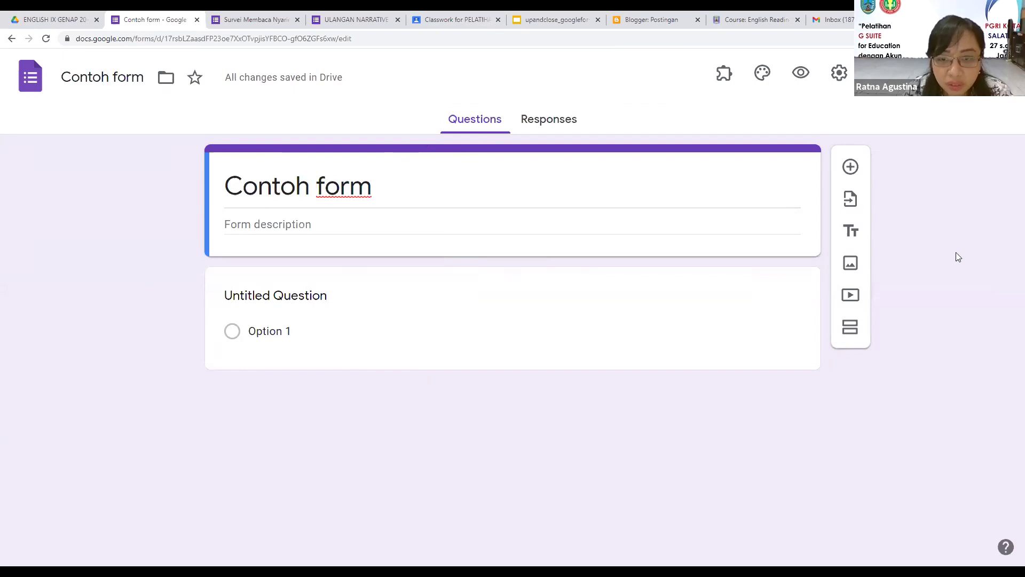
# Step: Add a second blank question and show its question-type choices
pyautogui.click(851, 171)
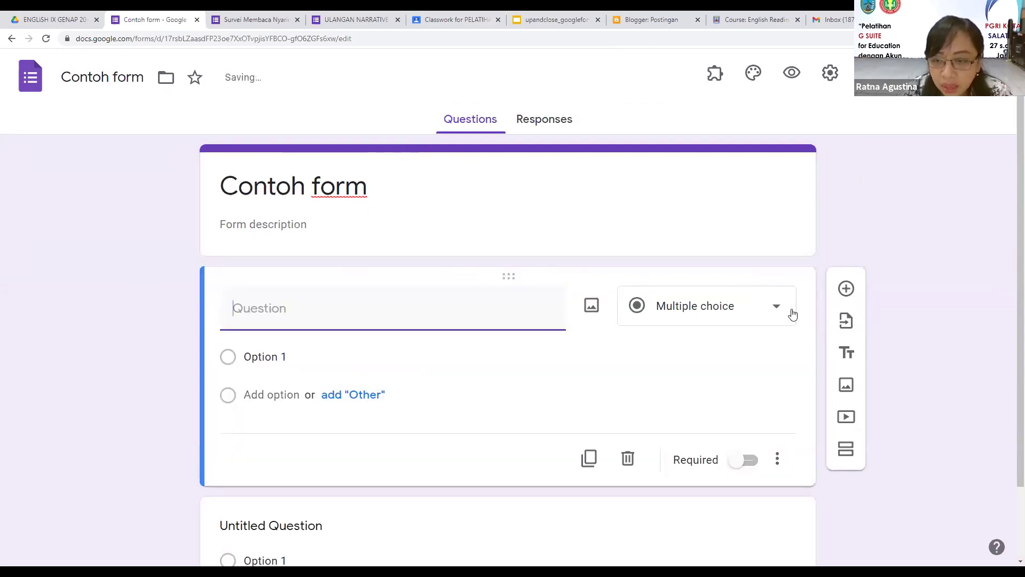
pyautogui.click(777, 310)
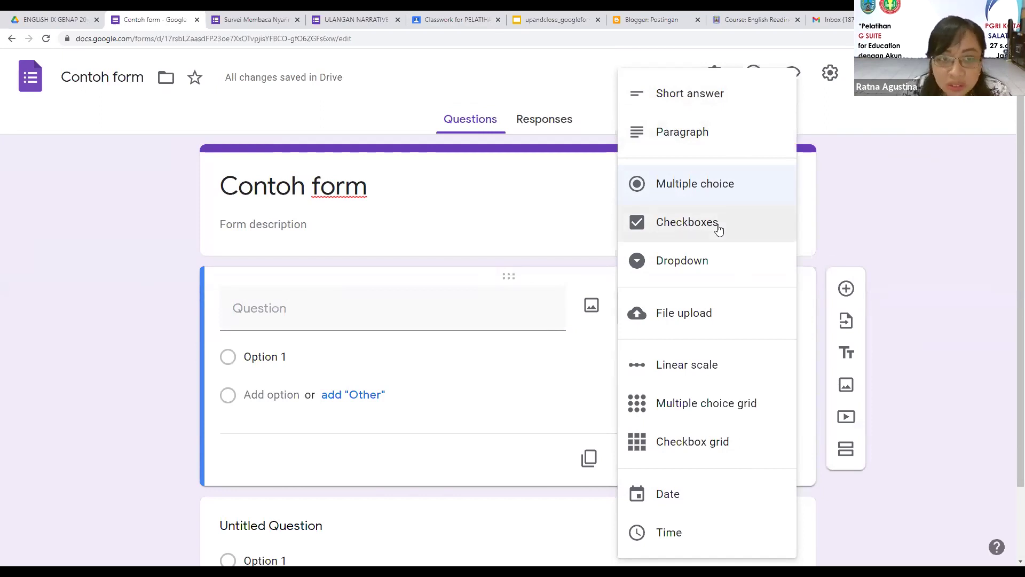
# Step: Preview the Survei Membaca Nyaring form, answer Belum and continue to the next section
pyautogui.click(242, 19)
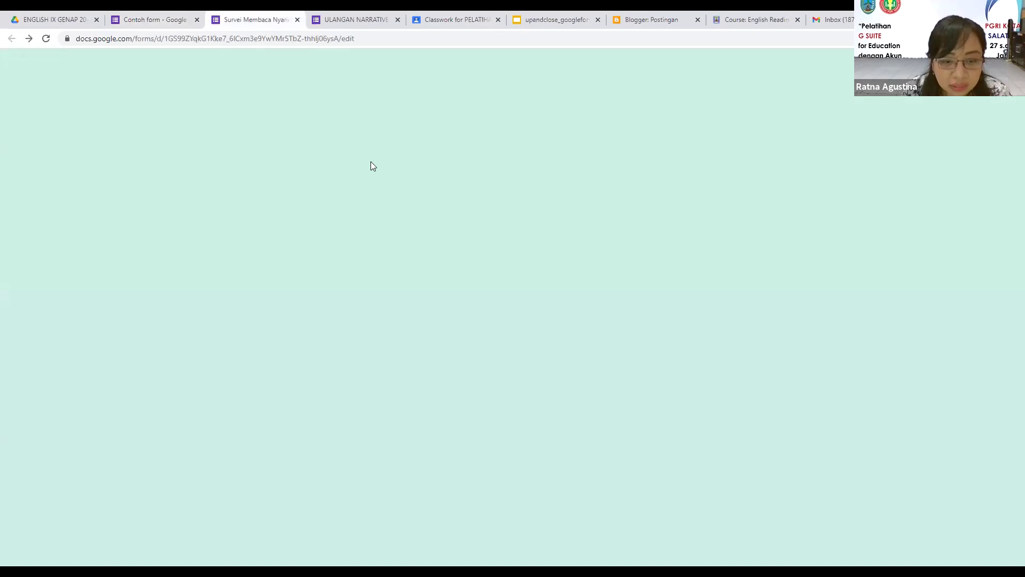
pyautogui.scroll(-10, 404, 219)
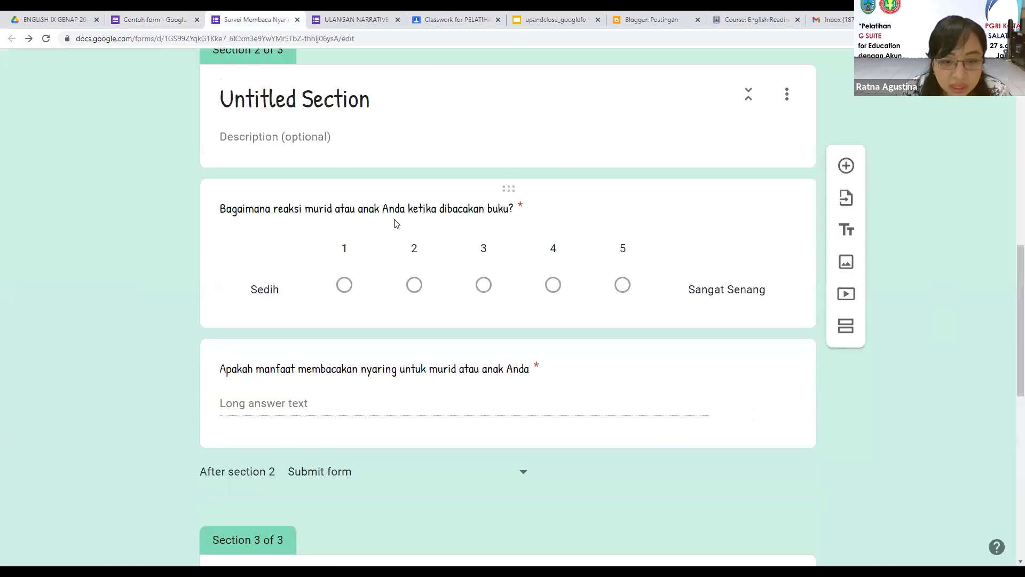
pyautogui.scroll(-10, 342, 203)
pyautogui.scroll(9, 638, 124)
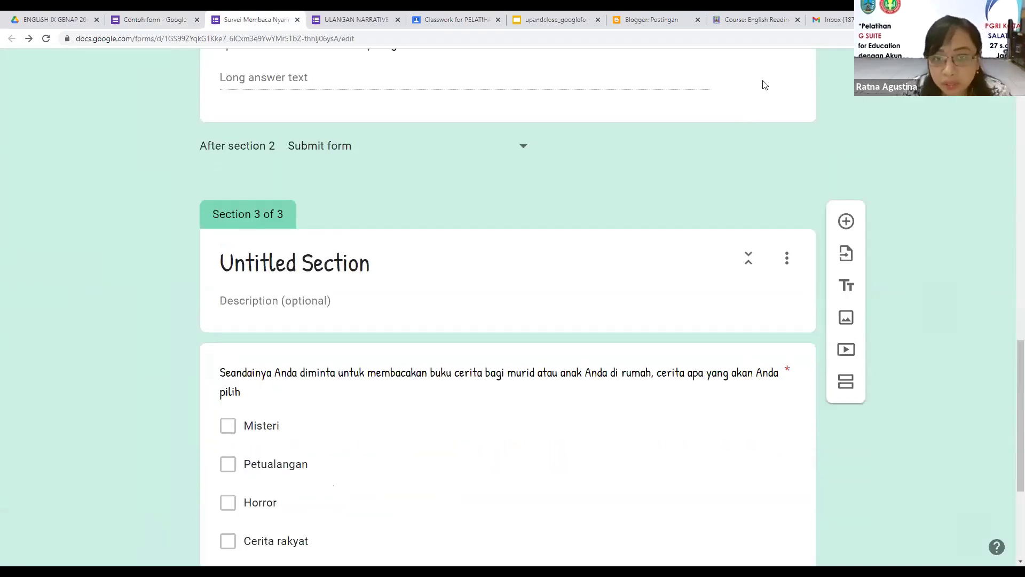
pyautogui.scroll(13, 807, 69)
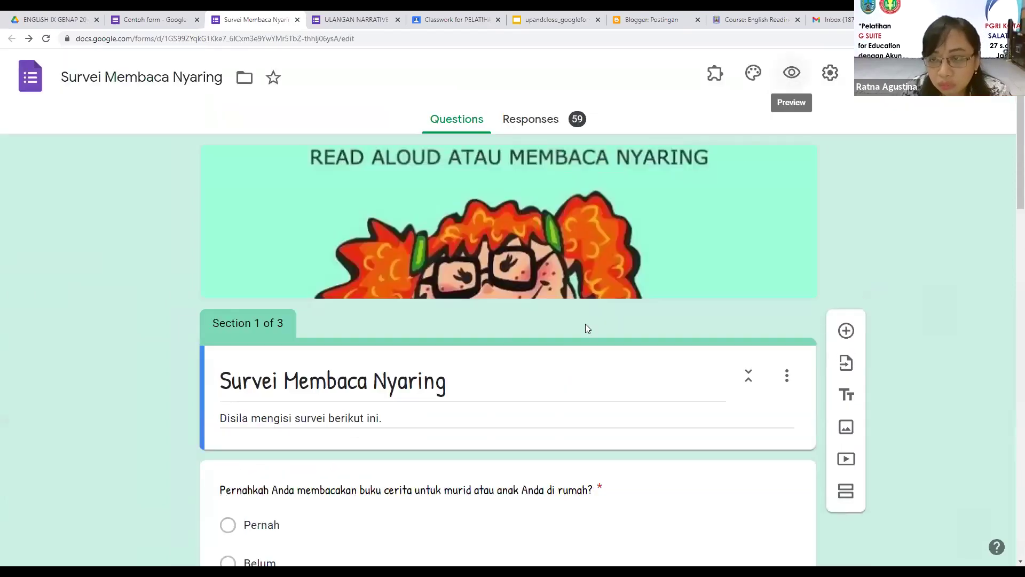
pyautogui.click(791, 72)
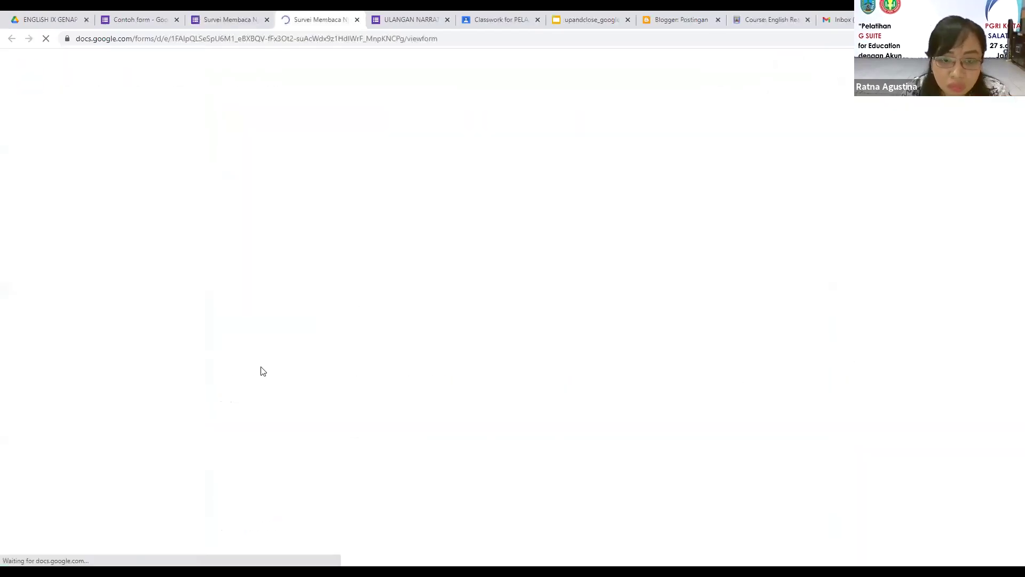
pyautogui.scroll(-1, 289, 383)
pyautogui.click(280, 378)
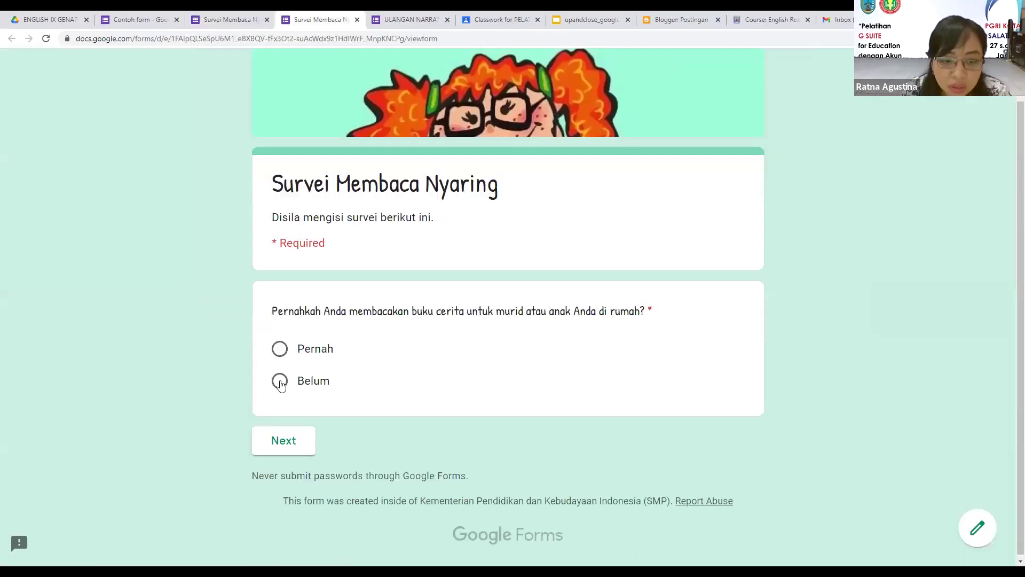
pyautogui.click(295, 454)
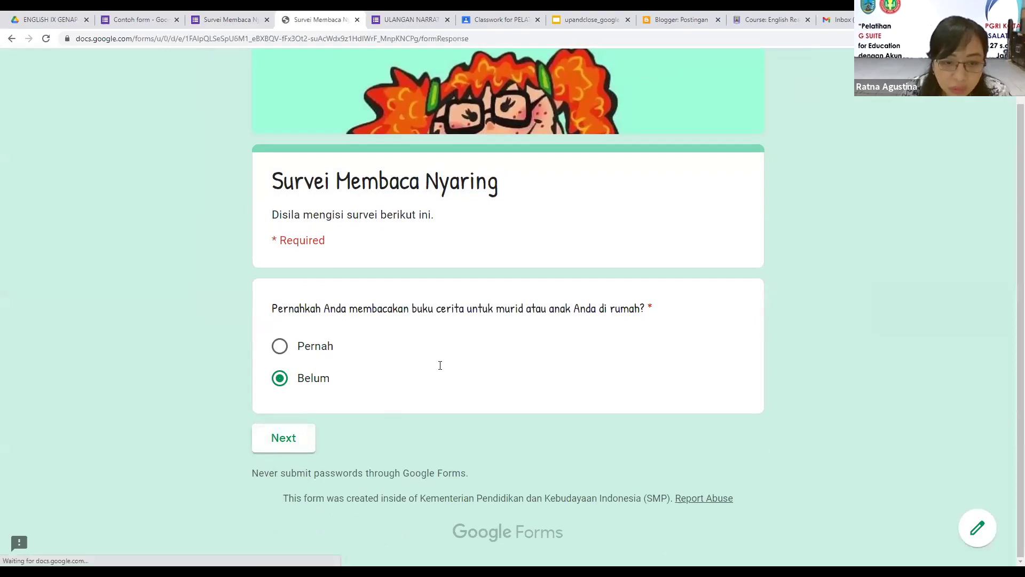
# Step: Tick Petualangan, Cerita rakyat and Other: Kepahlawanan as story choices
pyautogui.scroll(-5, 296, 178)
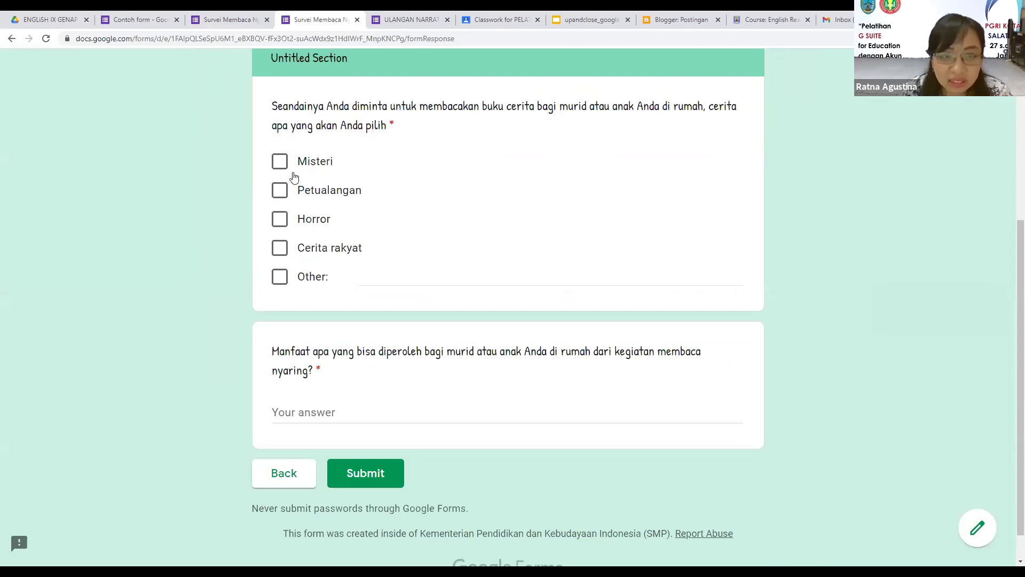
pyautogui.click(279, 191)
pyautogui.click(282, 250)
pyautogui.click(384, 282)
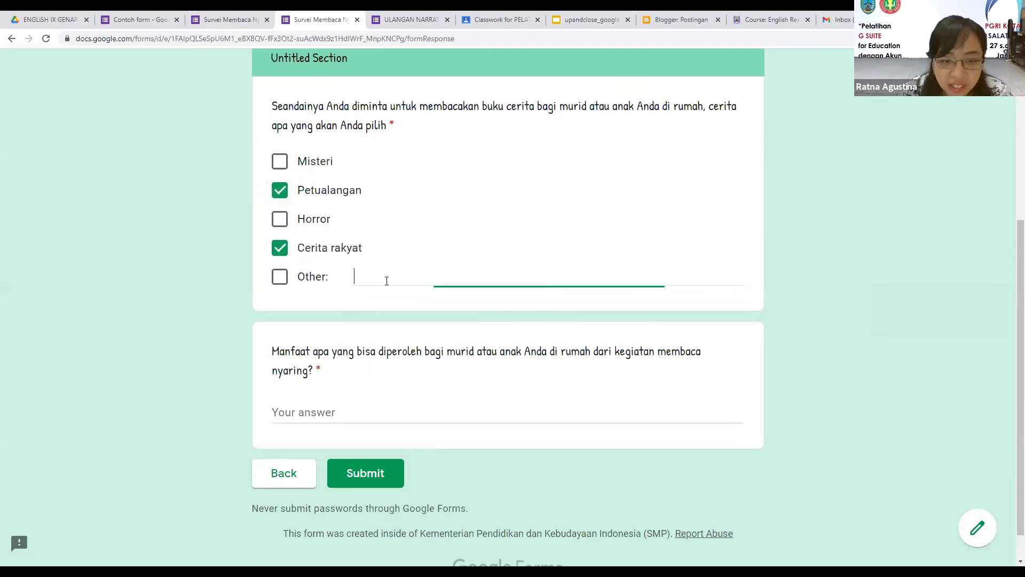
pyautogui.write('Kepahlawana')
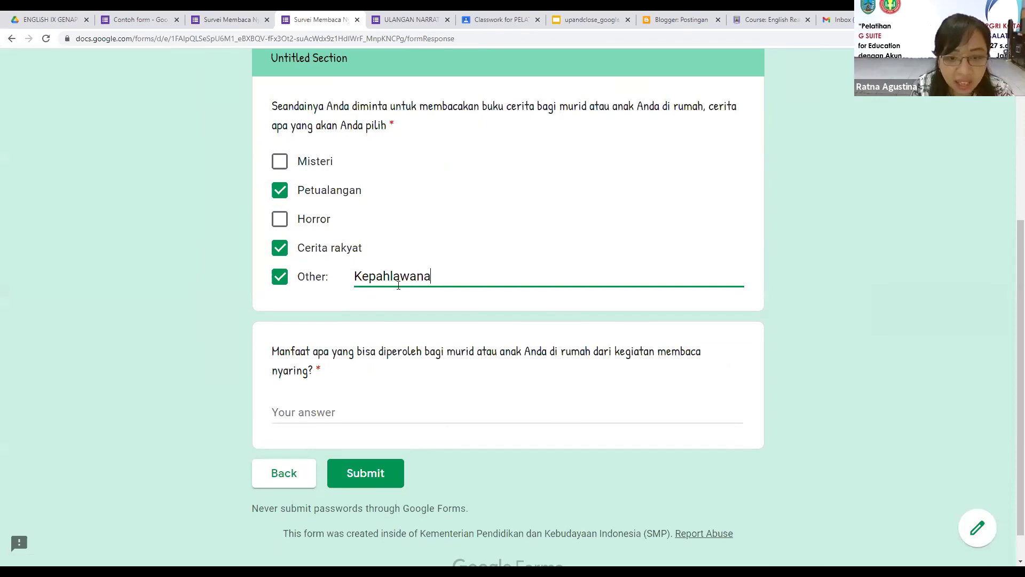
pyautogui.write('b')
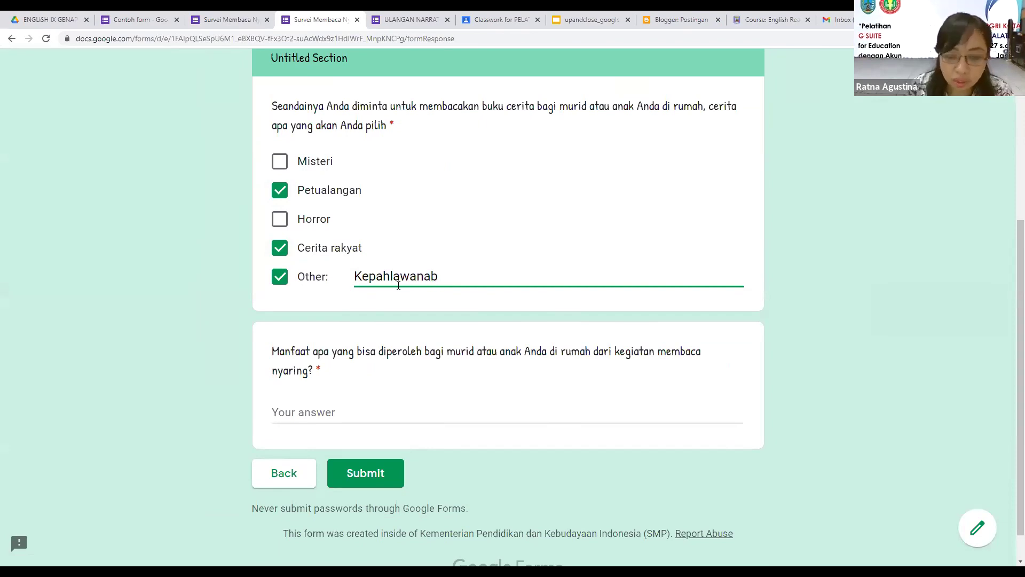
pyautogui.click(322, 412)
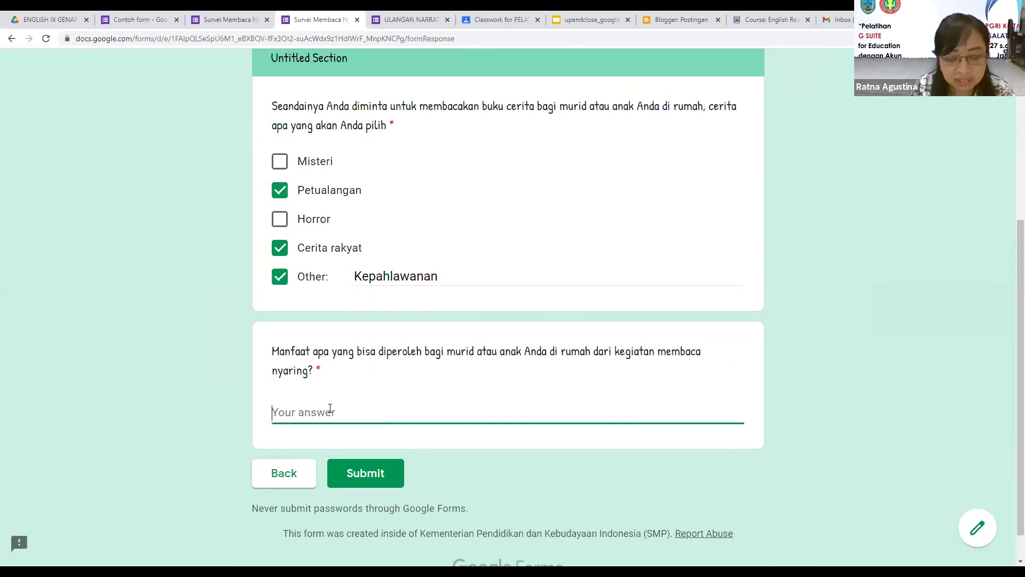
# Step: Look over Contoh form, then preview the ULANGAN NARRATIVE IX form and return to its editor
pyautogui.click(121, 17)
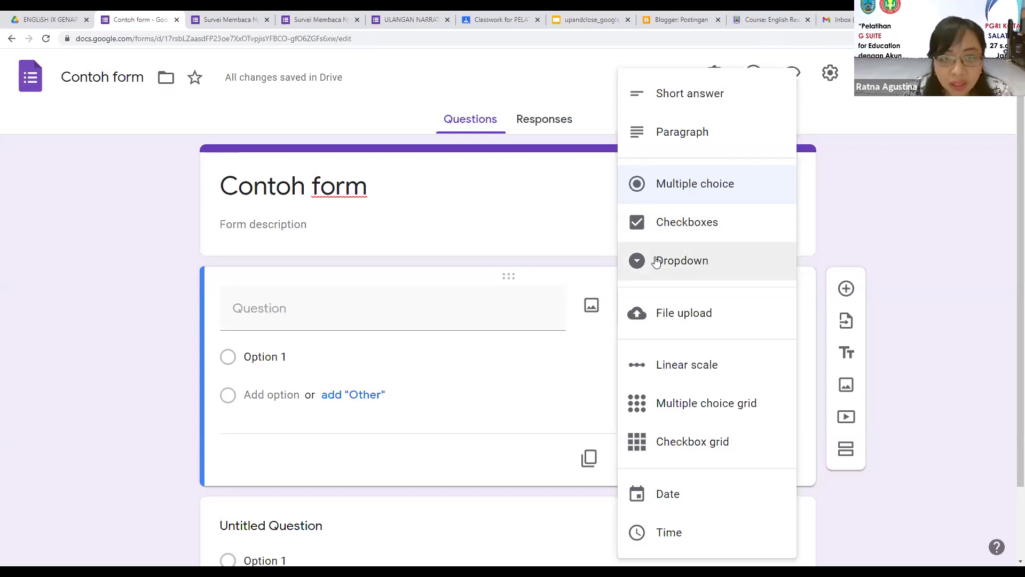
pyautogui.click(405, 16)
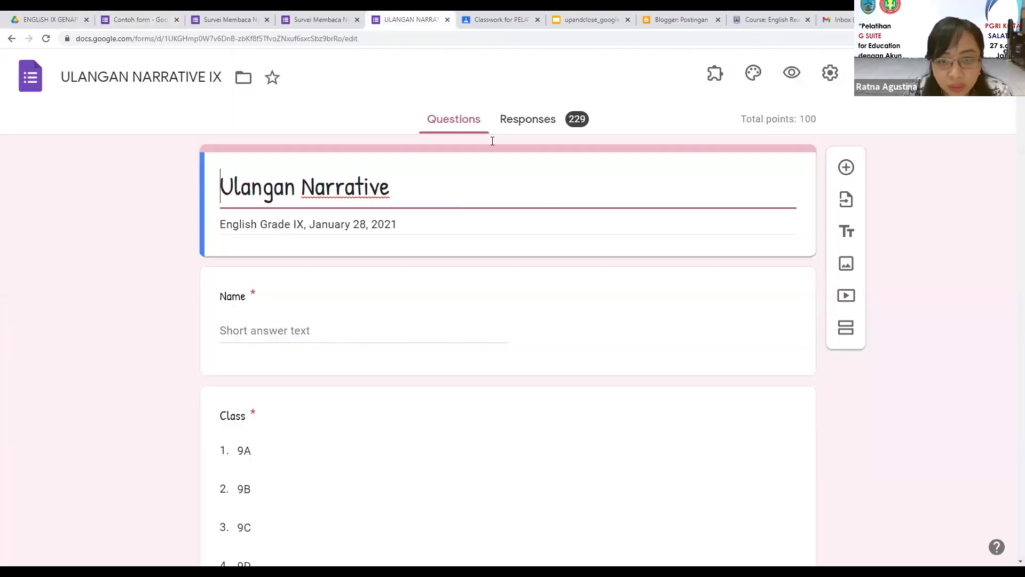
pyautogui.scroll(-5, 424, 184)
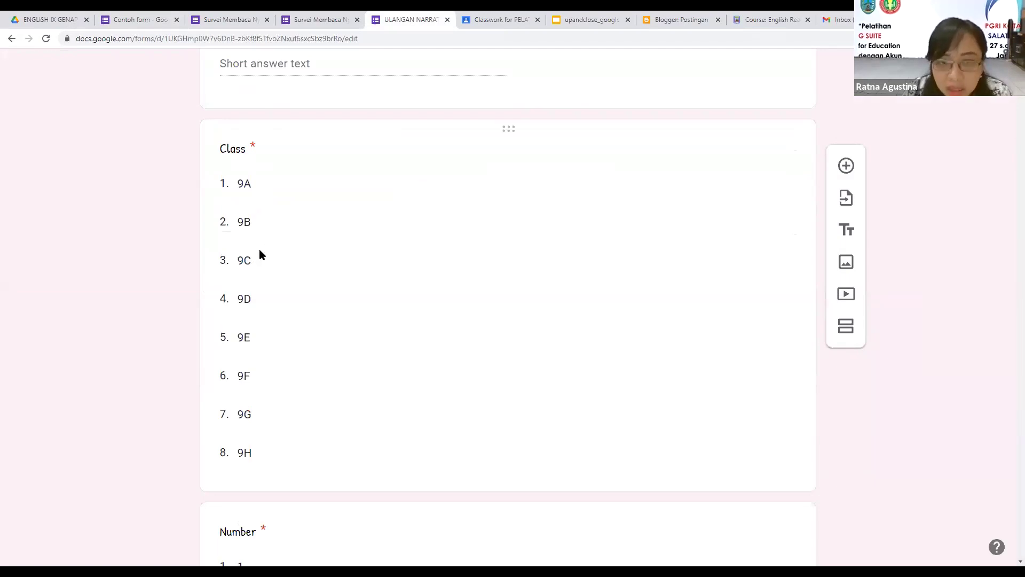
pyautogui.scroll(5, 743, 109)
pyautogui.click(794, 74)
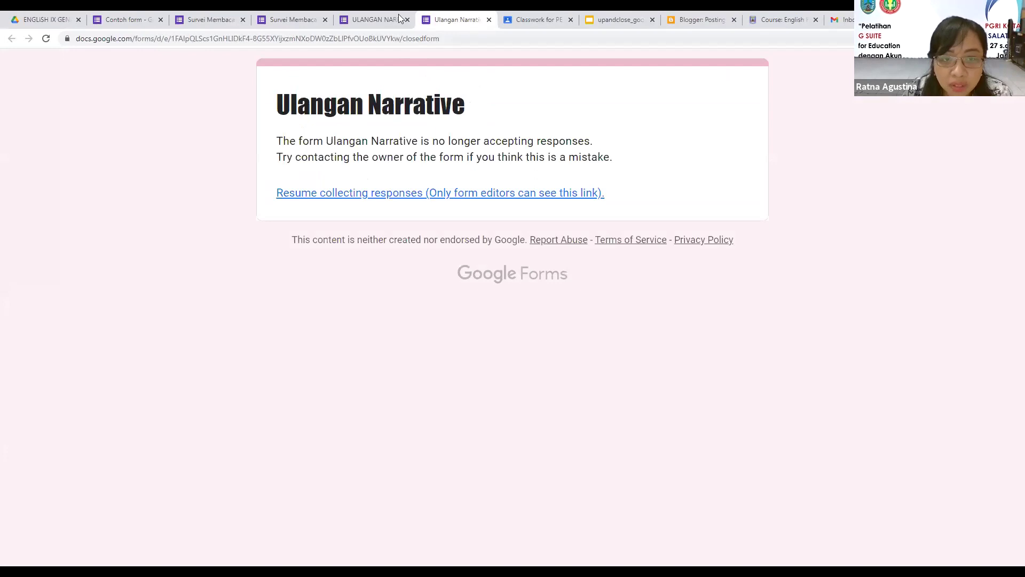
pyautogui.click(382, 12)
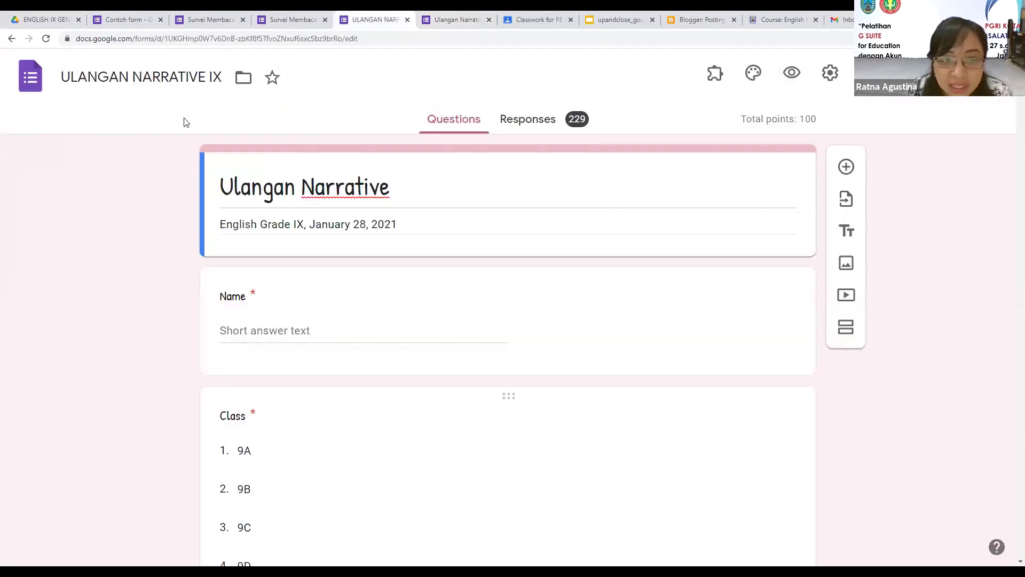
# Step: Restart the Survei Membaca Nyaring preview and continue with Pernah to the 1–5 rating section
pyautogui.click(208, 20)
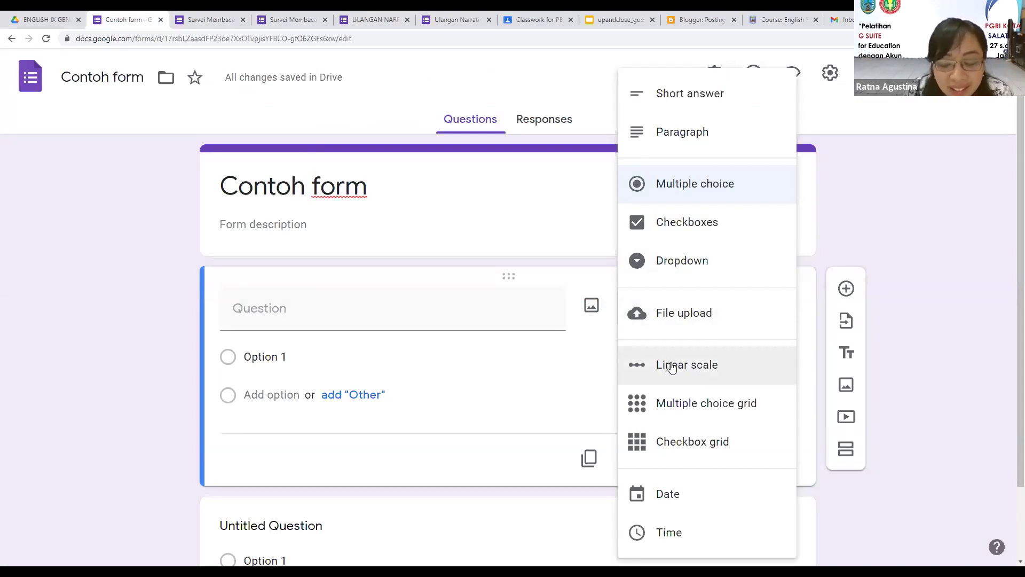
pyautogui.click(219, 16)
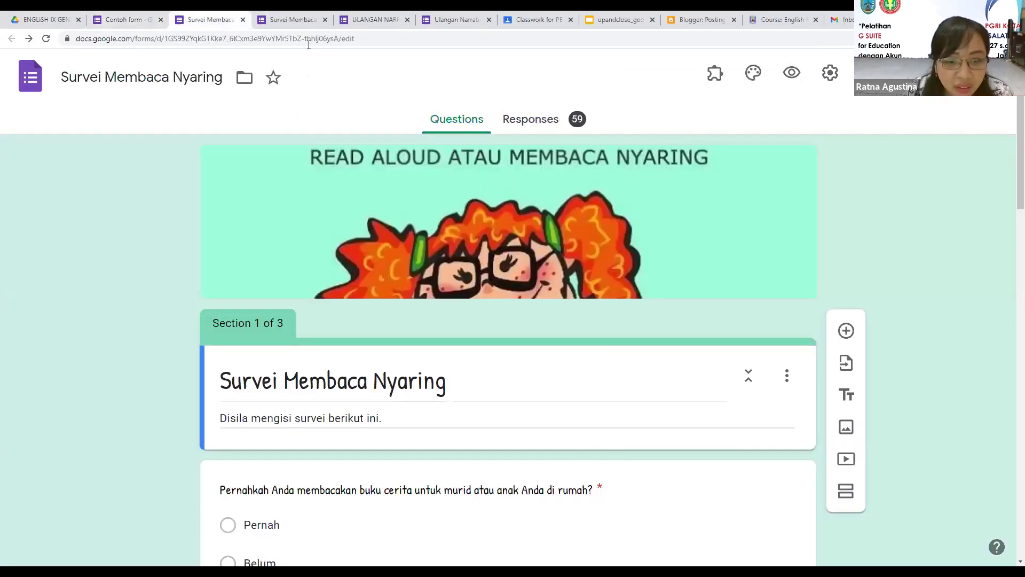
pyautogui.click(288, 19)
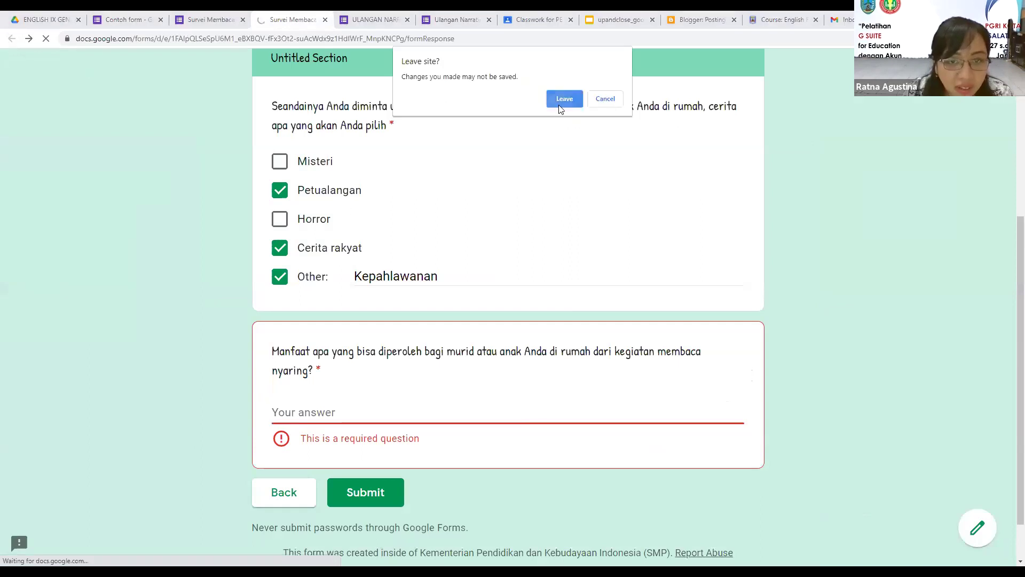
pyautogui.press('Return')
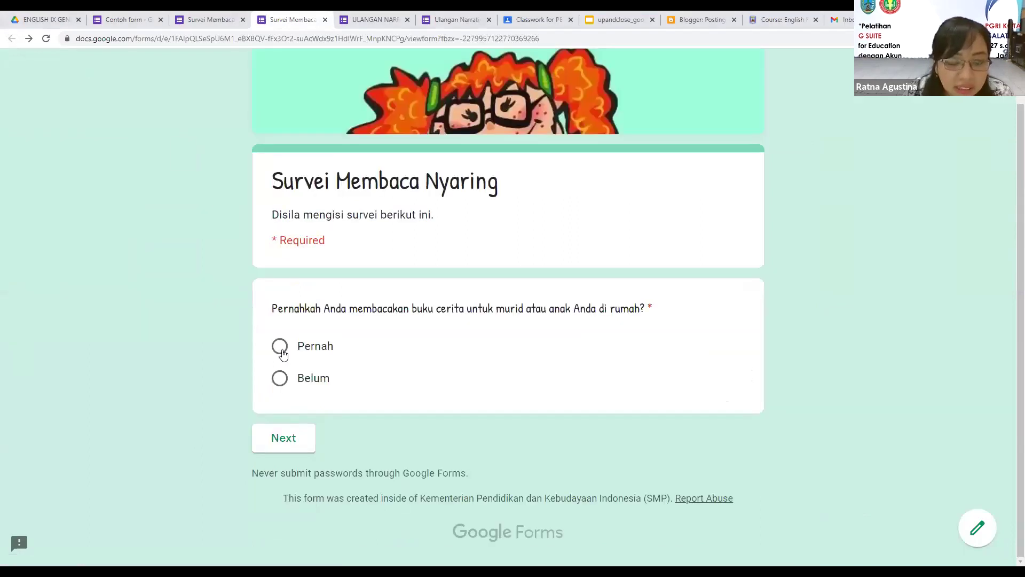
pyautogui.click(299, 442)
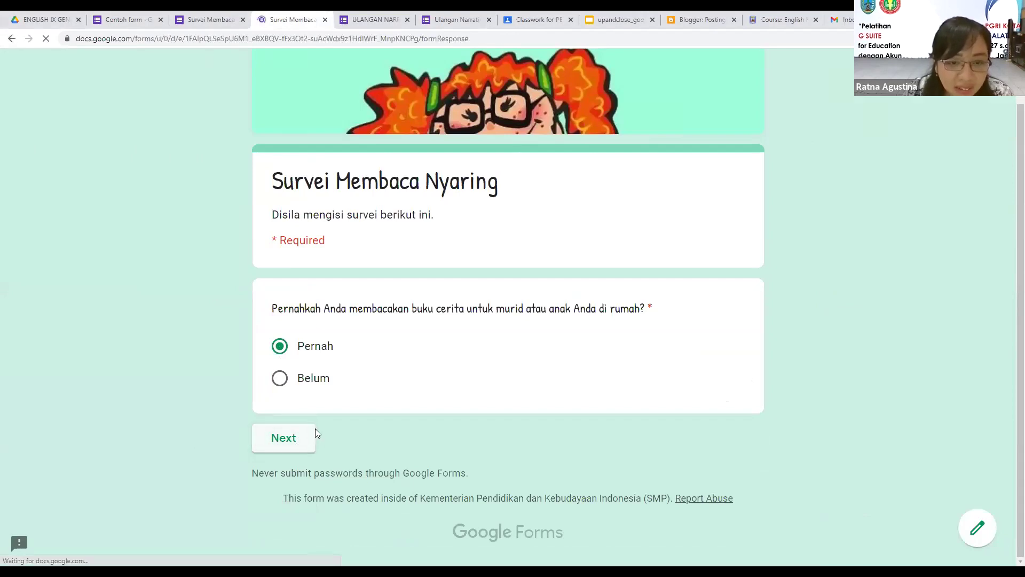
pyautogui.scroll(-1, 766, 401)
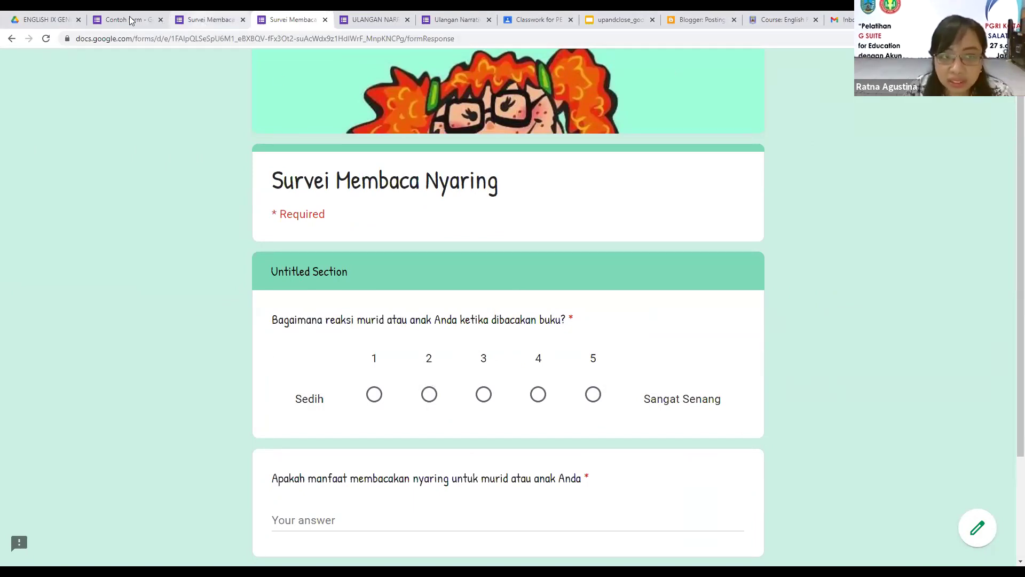
pyautogui.click(176, 21)
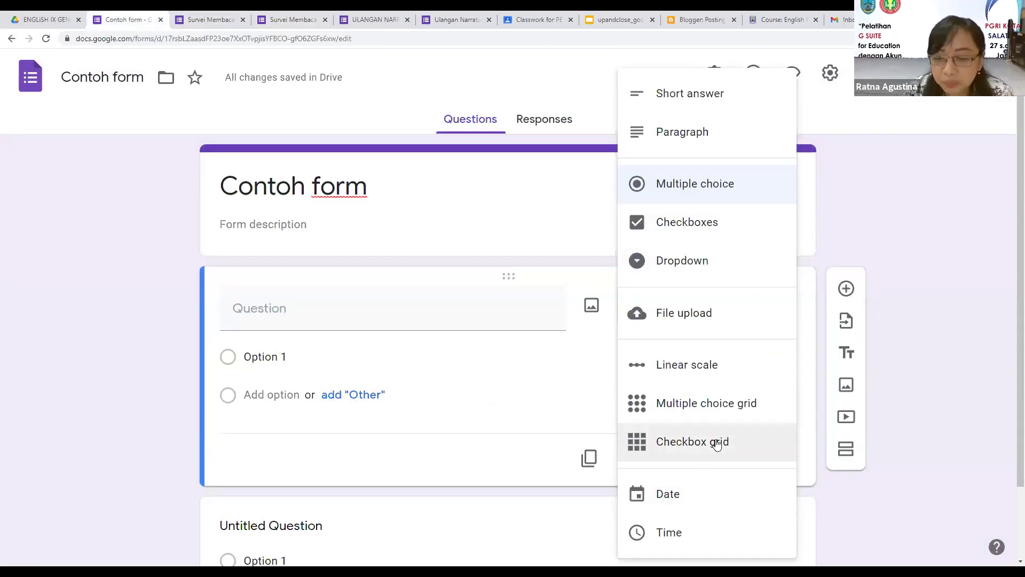
# Step: Make the first question a 'Kelas' dropdown with options 8A, 8B and 8C
pyautogui.scroll(-1, 716, 444)
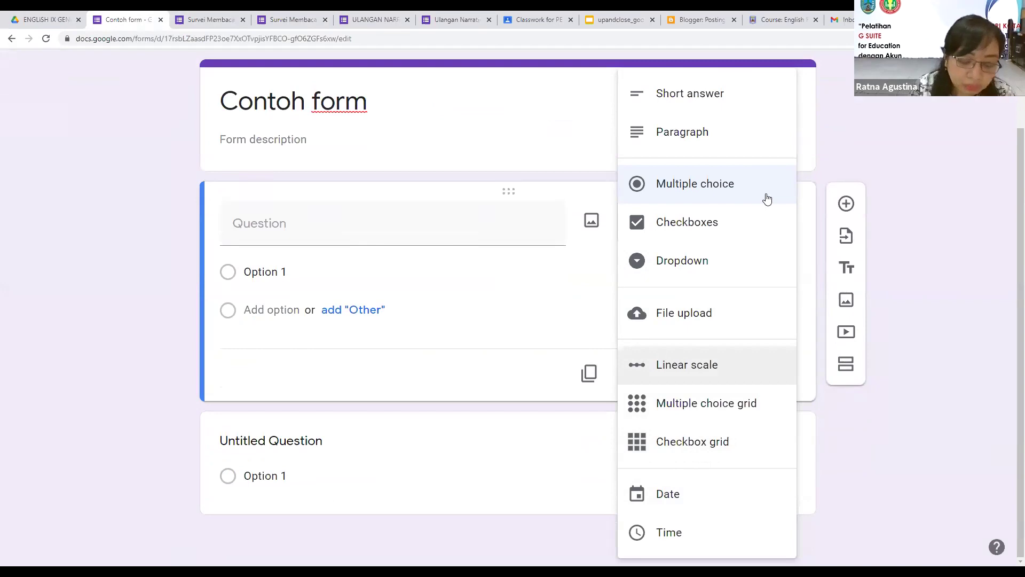
pyautogui.hotkey('ctrl', '-')
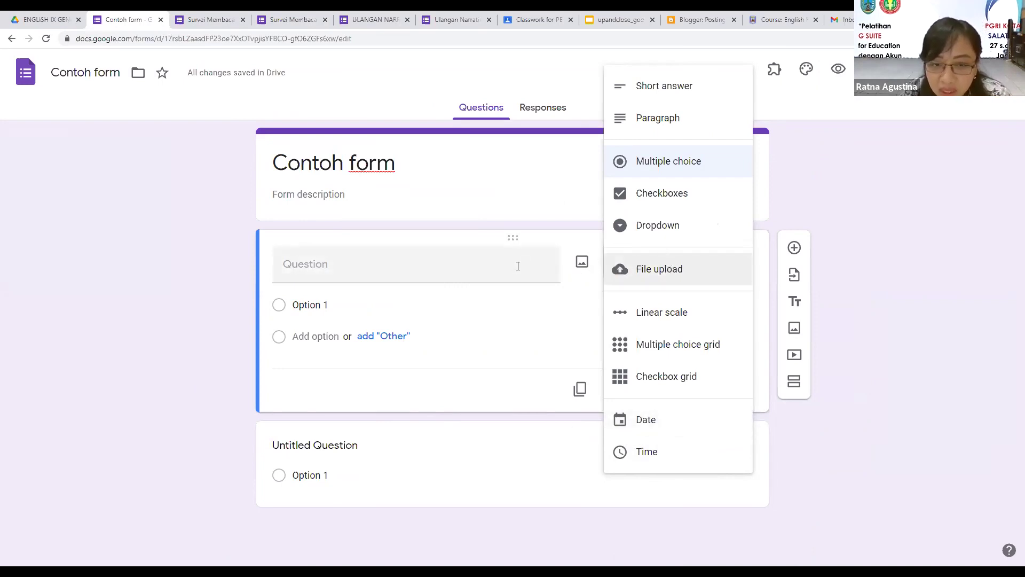
pyautogui.click(624, 237)
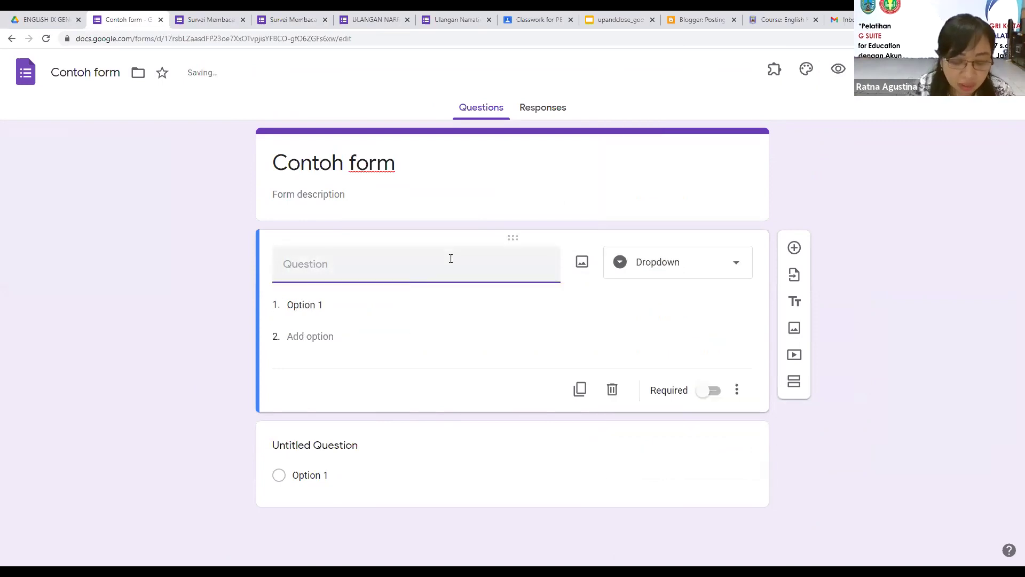
pyautogui.write('Kelas')
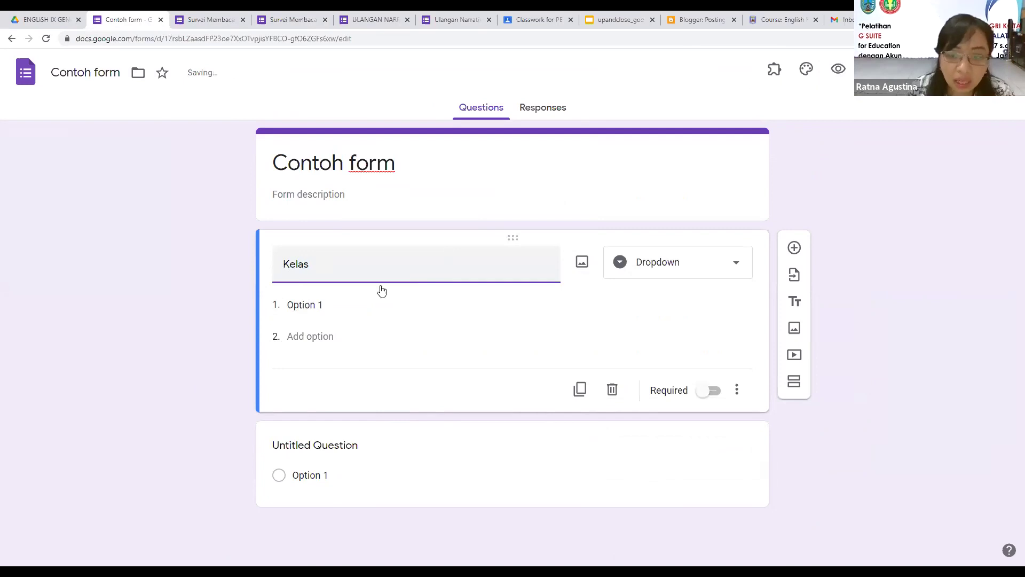
pyautogui.click(349, 310)
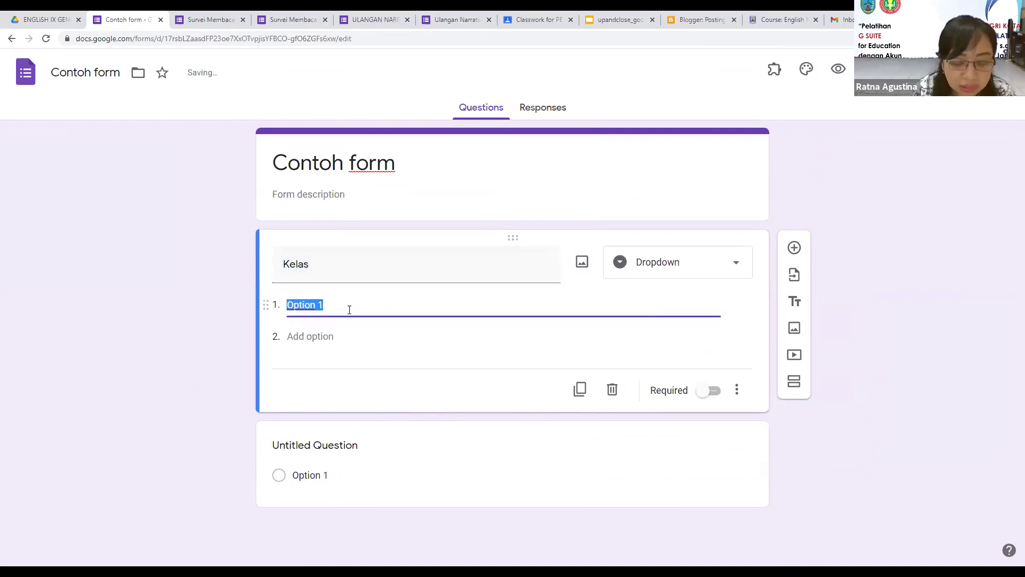
pyautogui.write('8A')
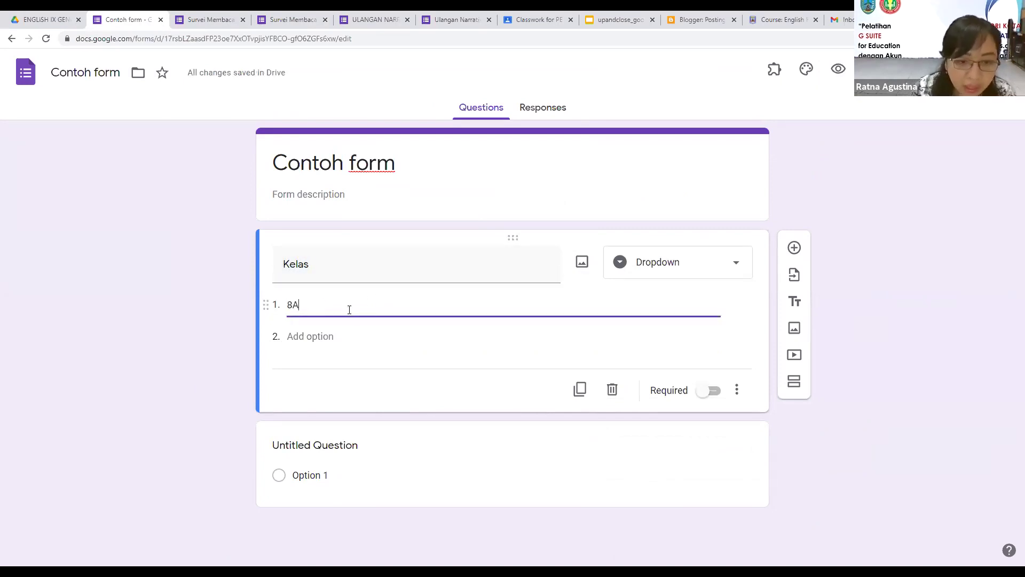
pyautogui.click(348, 337)
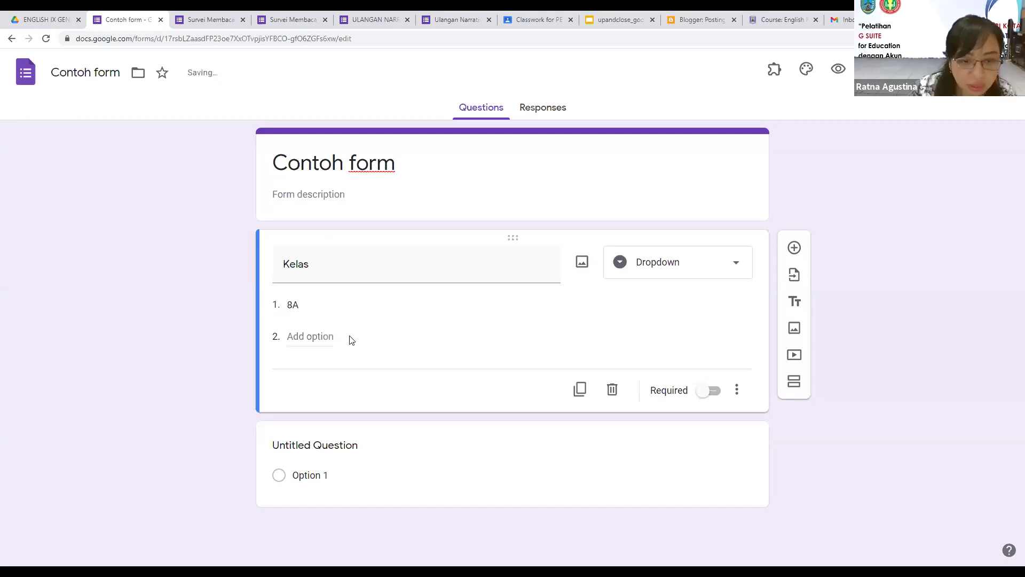
pyautogui.click(315, 344)
pyautogui.write('8B')
pyautogui.click(293, 369)
pyautogui.write('8C')
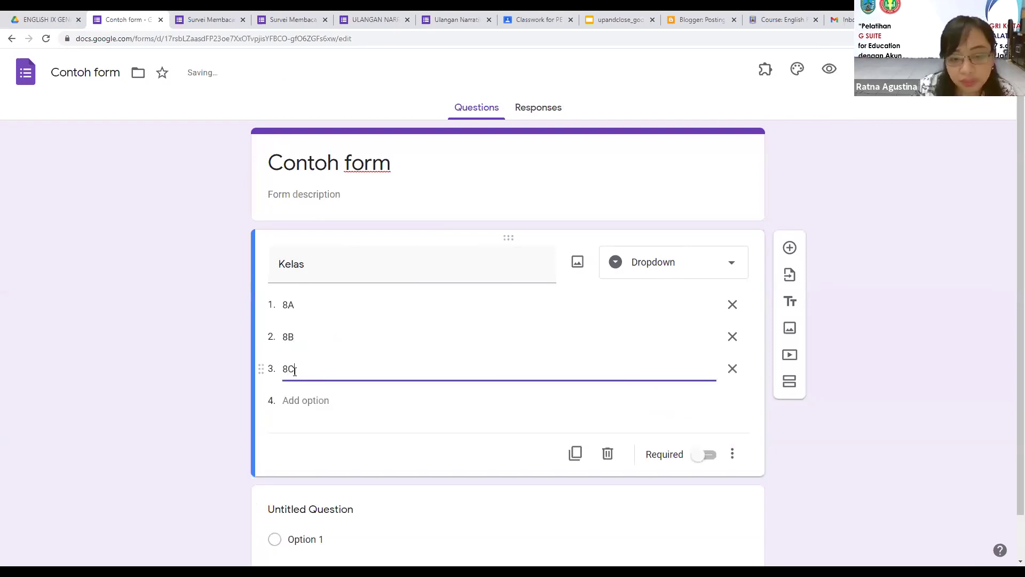
pyautogui.click(150, 414)
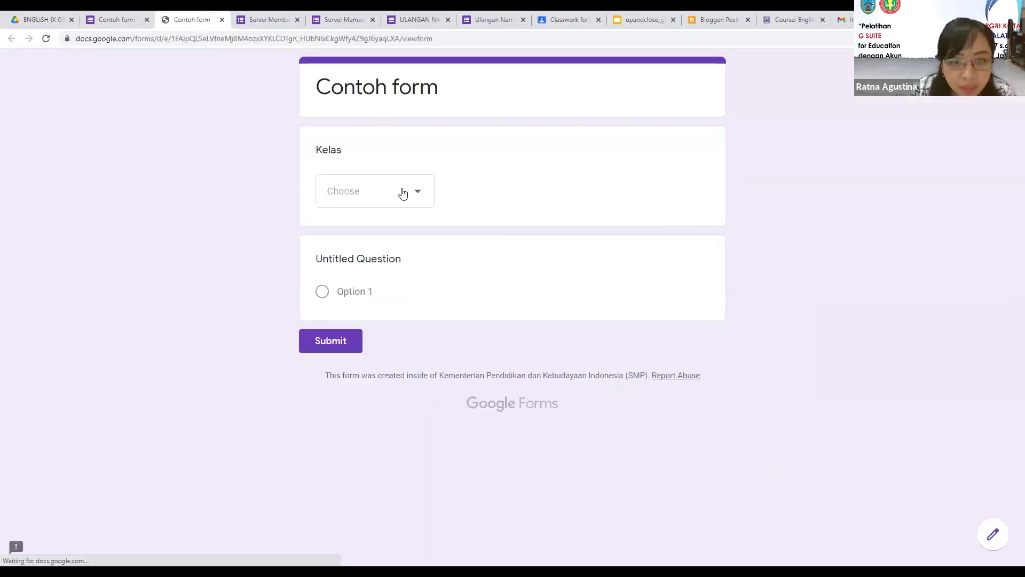
# Step: Check the 8A, 8B and 8C options in the Kelas preview dropdown, then close the preview tab
pyautogui.click(419, 196)
pyautogui.click(420, 197)
pyautogui.click(419, 197)
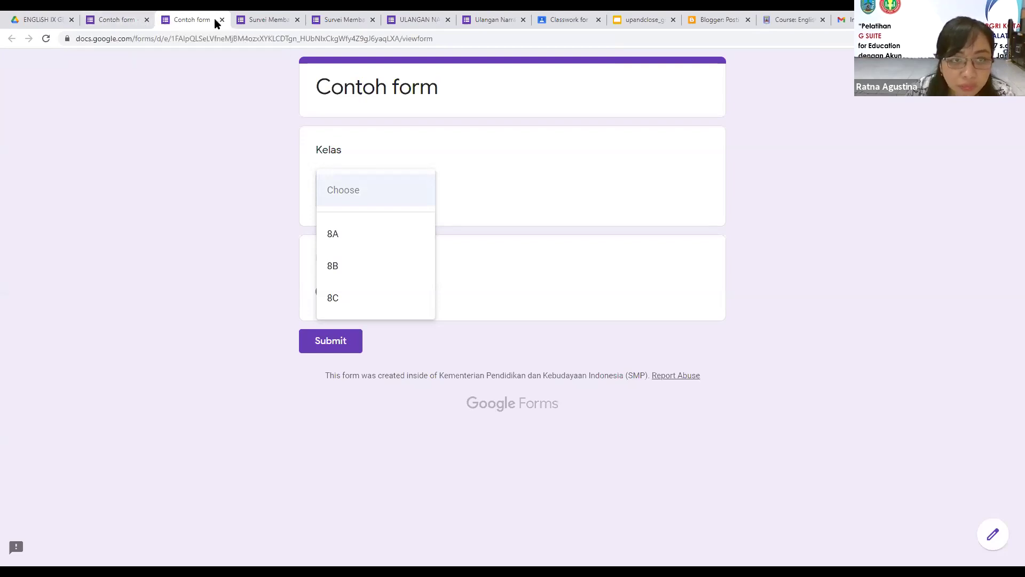
pyautogui.hotkey('ctrl', 'w')
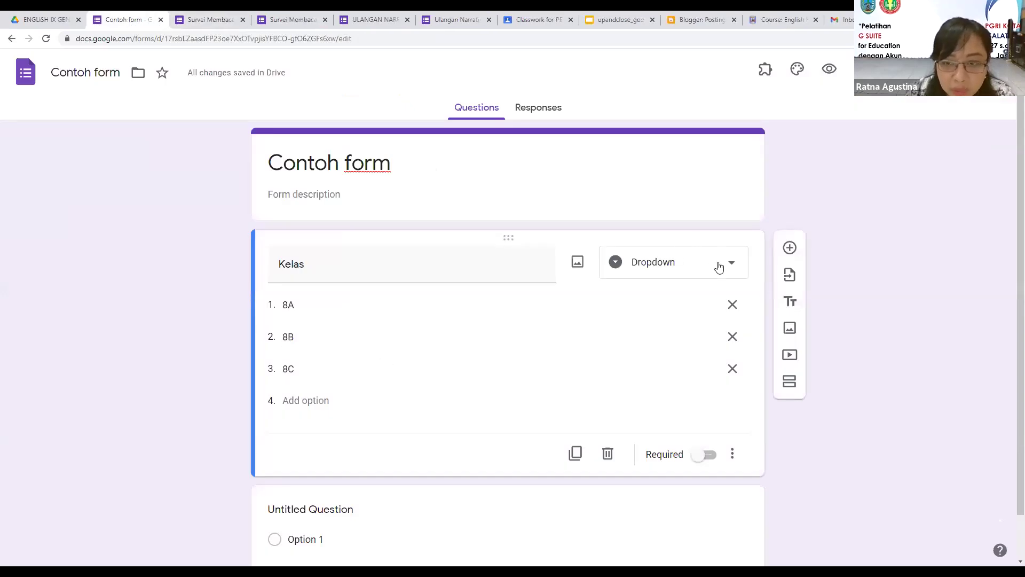
# Step: Change the untitled question's type to File upload
pyautogui.scroll(-2, 702, 378)
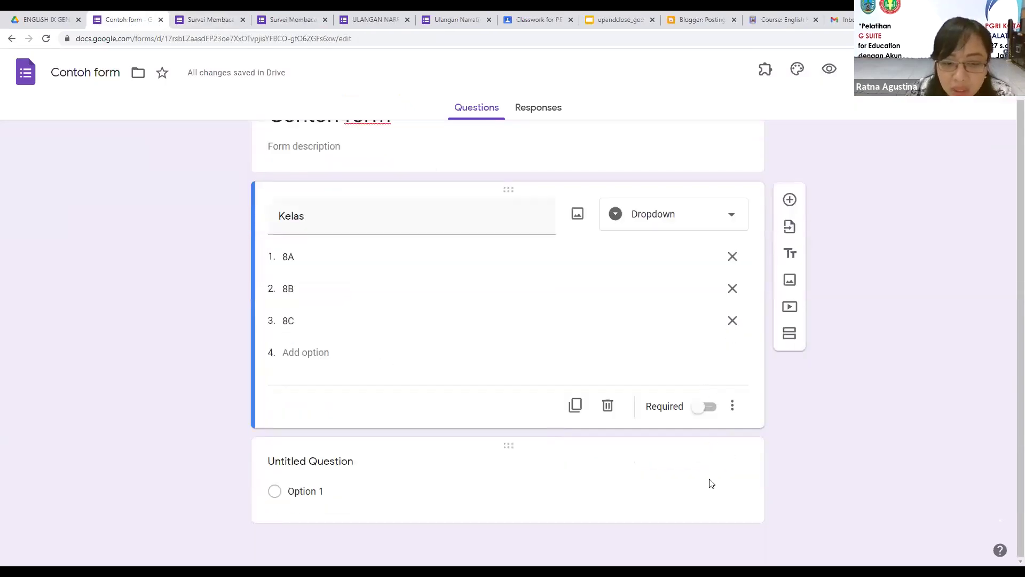
pyautogui.click(312, 475)
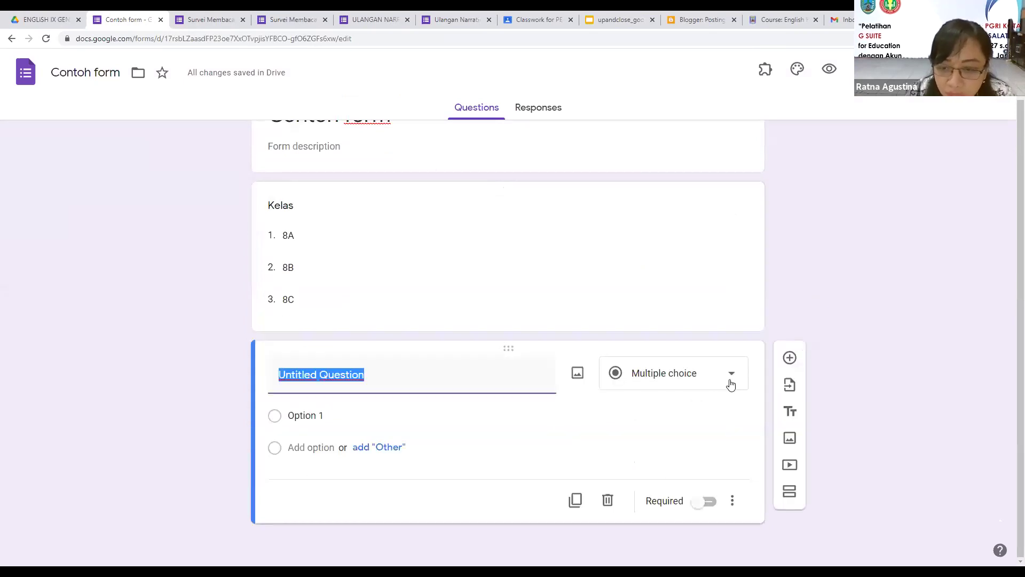
pyautogui.click(729, 383)
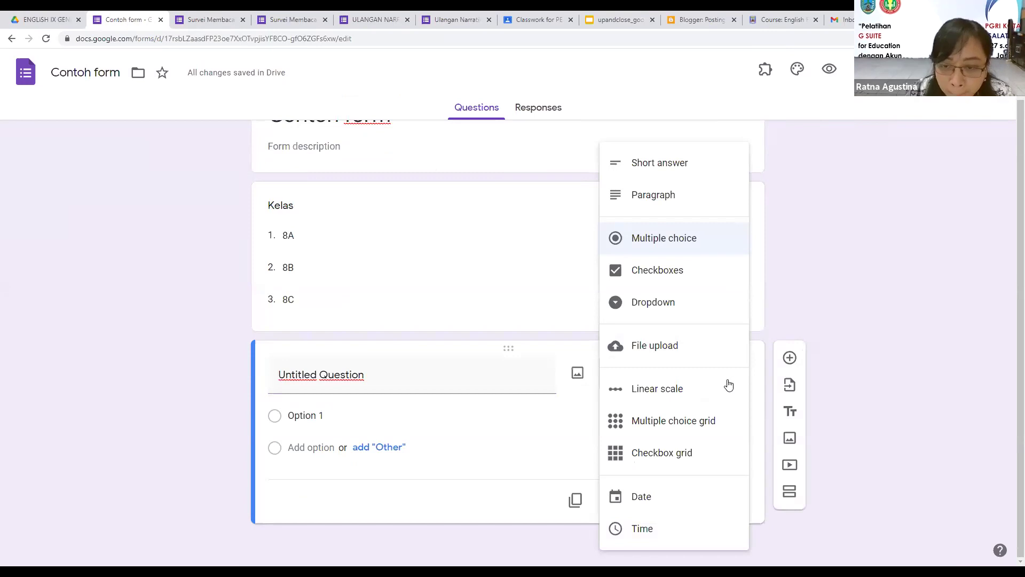
pyautogui.click(671, 348)
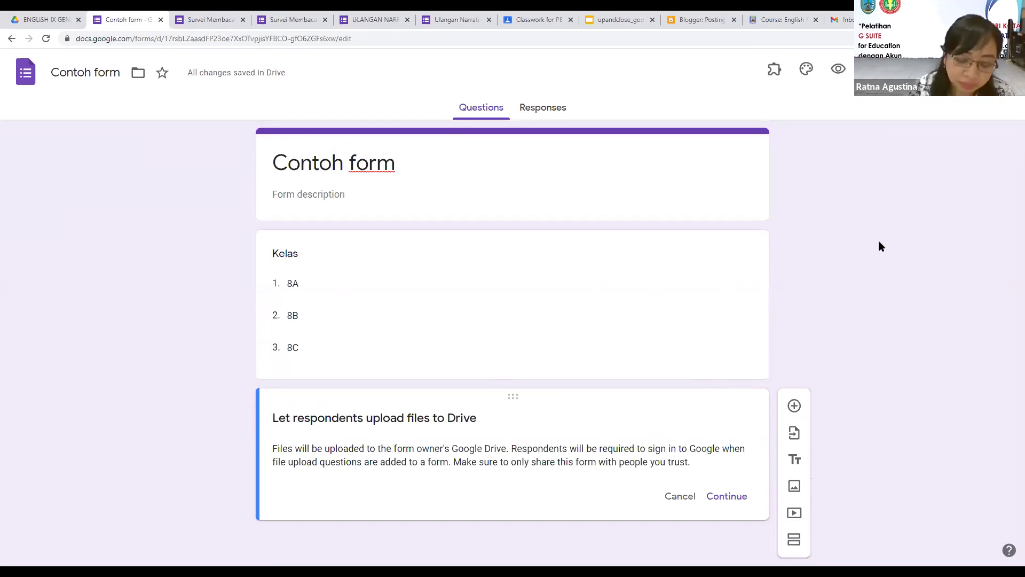
pyautogui.hotkey('ctrl', '-')
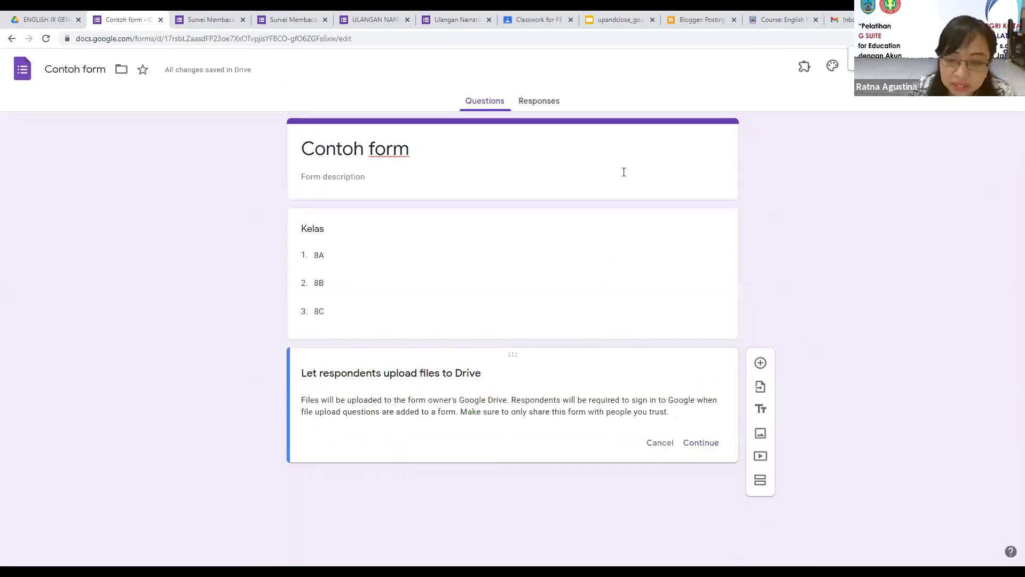
pyautogui.click(694, 445)
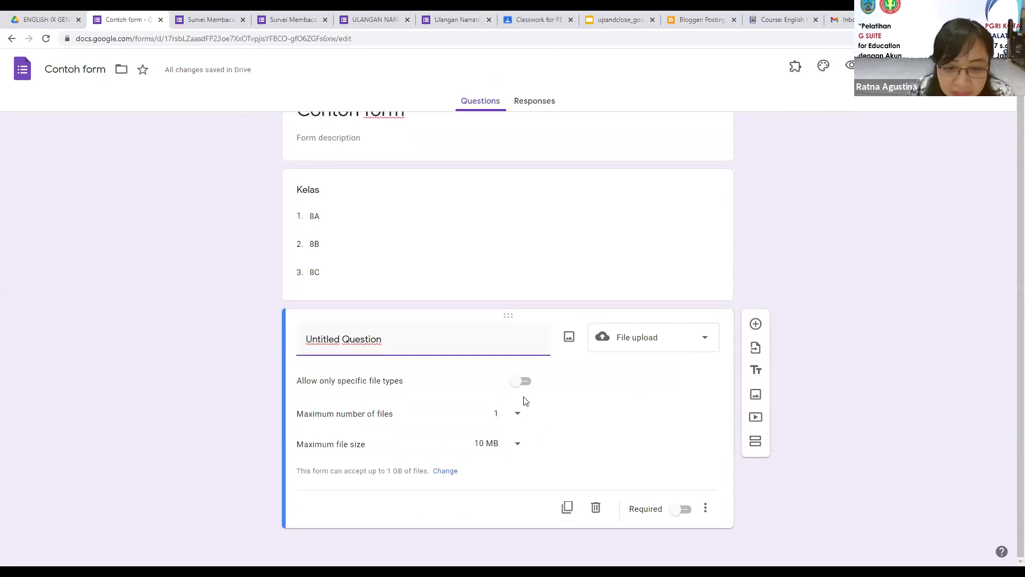
# Step: Title the upload question 'Silahkan upload video story reading kalian.'
pyautogui.click(425, 347)
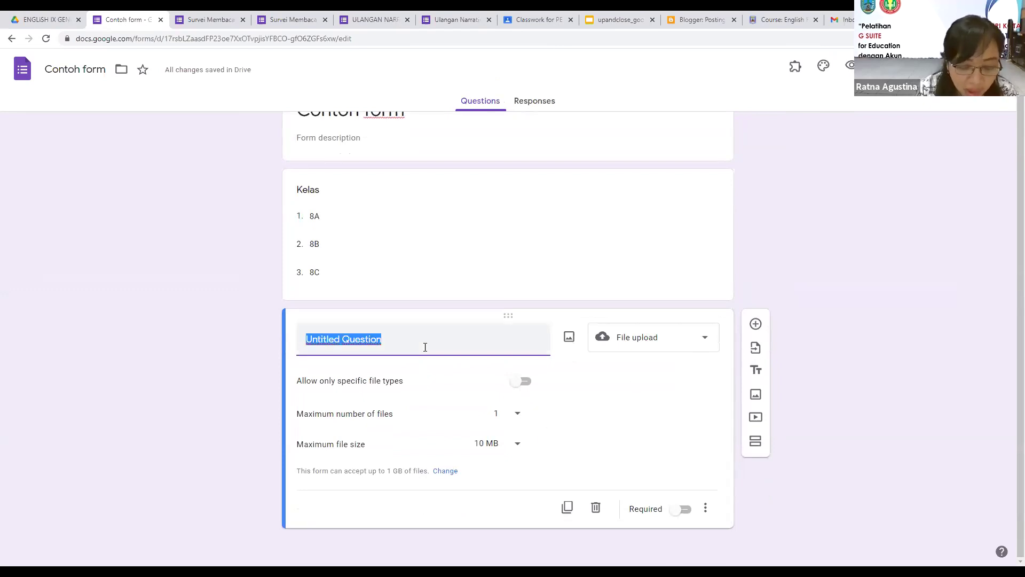
pyautogui.write('Silahkan')
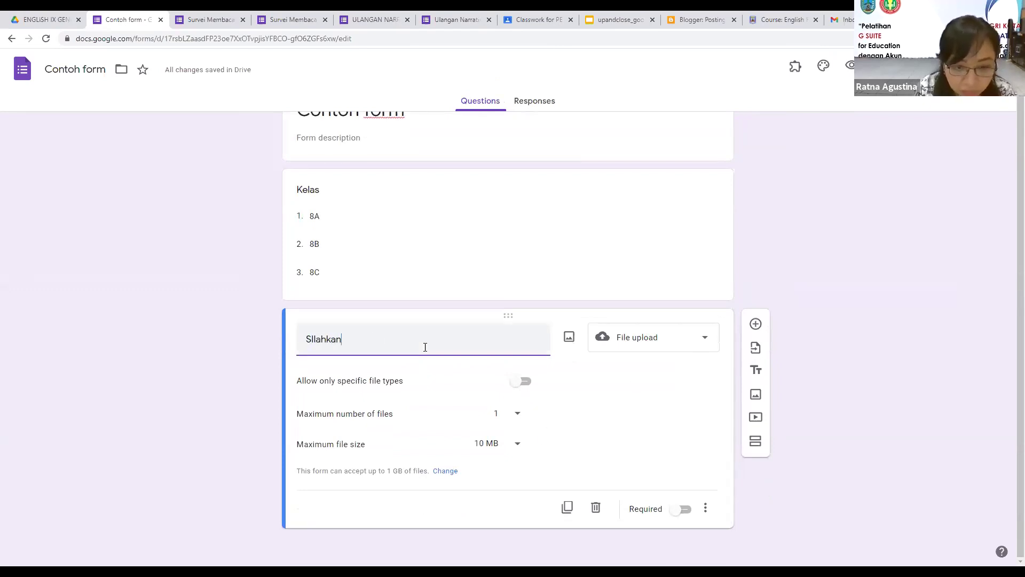
pyautogui.press('BackSpace')
pyautogui.press('BackSpace')
pyautogui.press('BackSpace')
pyautogui.press('BackSpace')
pyautogui.press('BackSpace')
pyautogui.press('BackSpace')
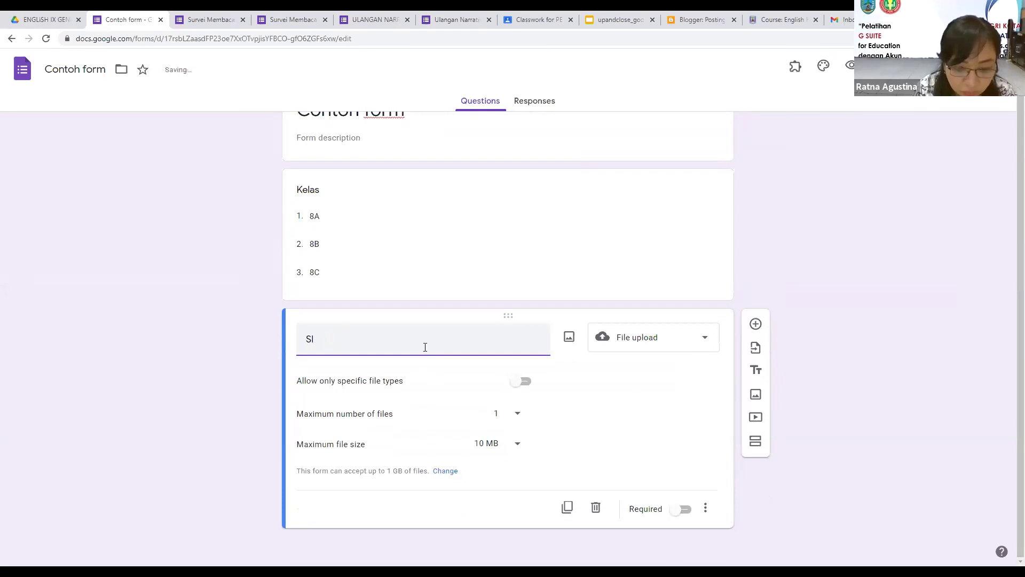
pyautogui.write('lahkan upload video story reading kalian.')
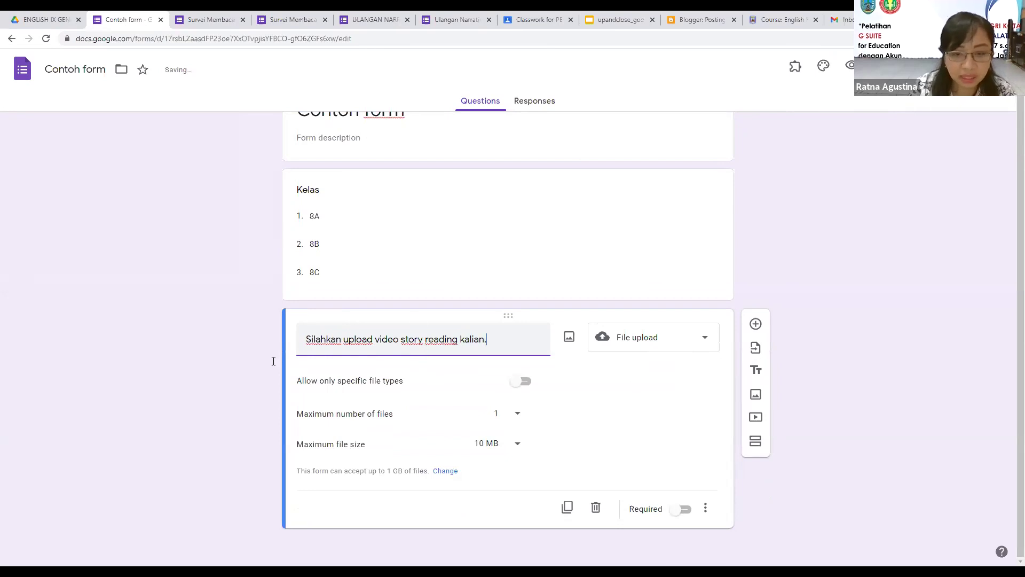
pyautogui.click(232, 380)
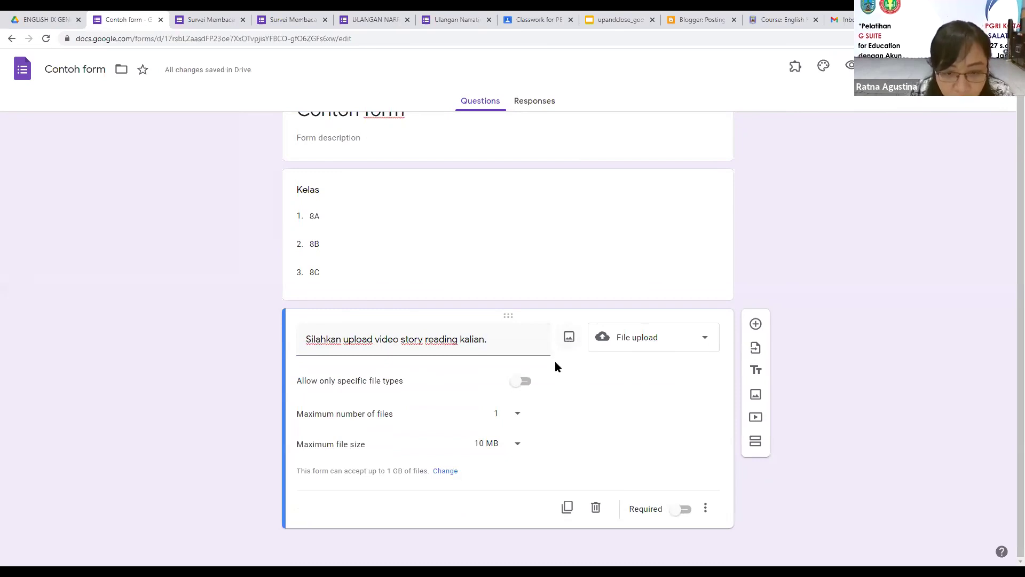
# Step: Allow only Video file types, keeping the maximum at 1 file of 10 MB
pyautogui.click(520, 382)
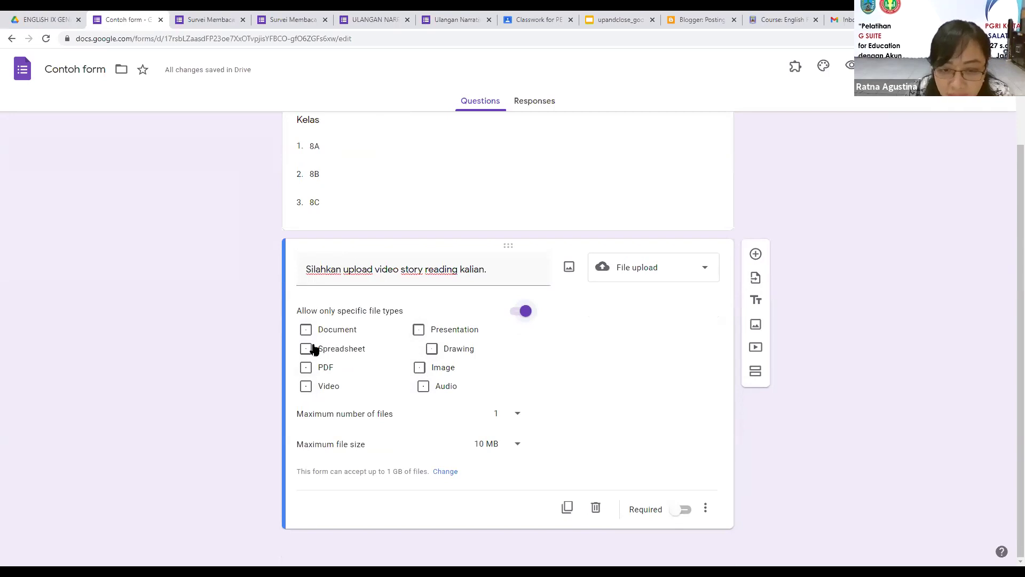
pyautogui.click(305, 388)
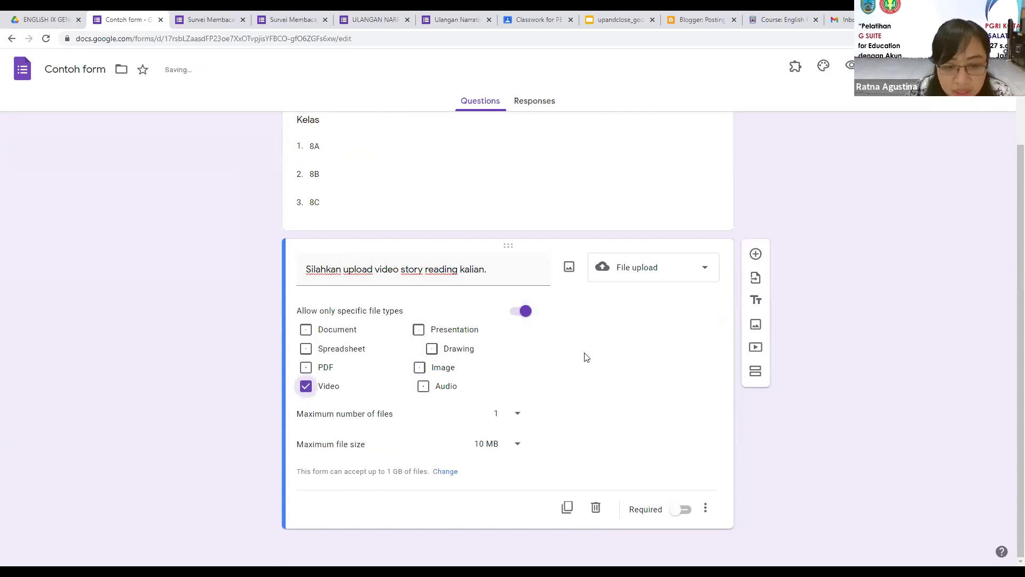
pyautogui.click(516, 420)
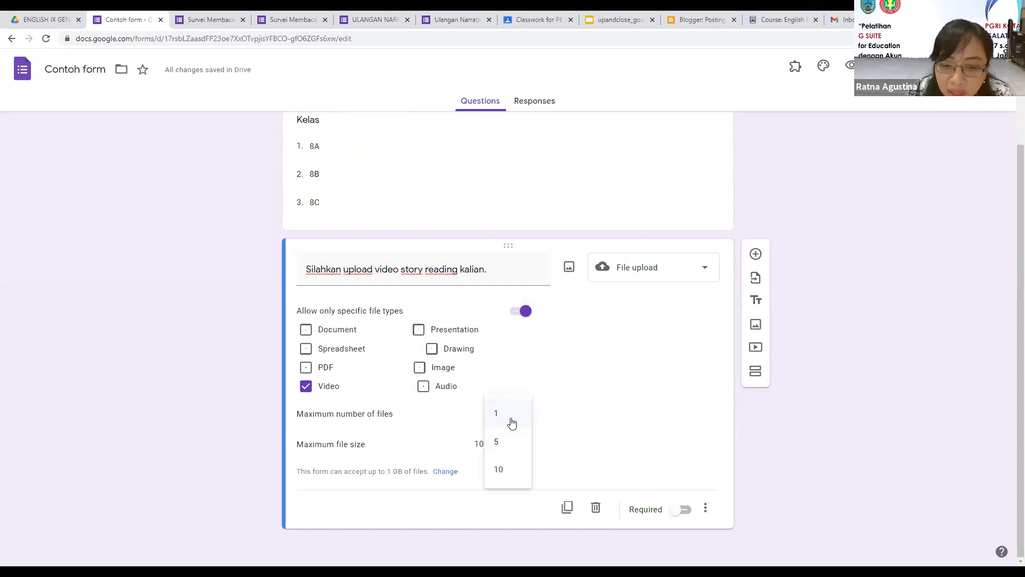
pyautogui.click(562, 411)
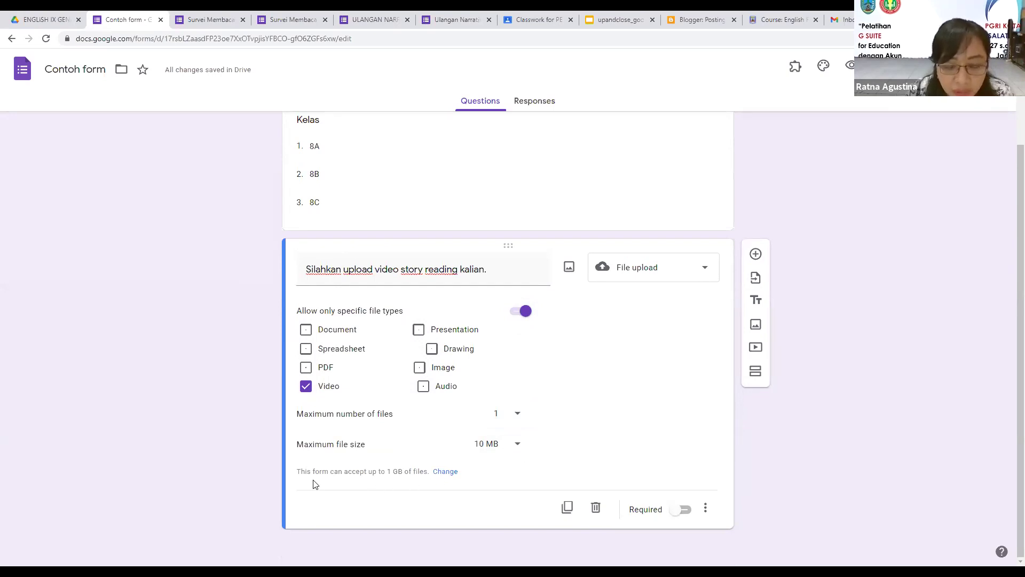
pyautogui.click(518, 450)
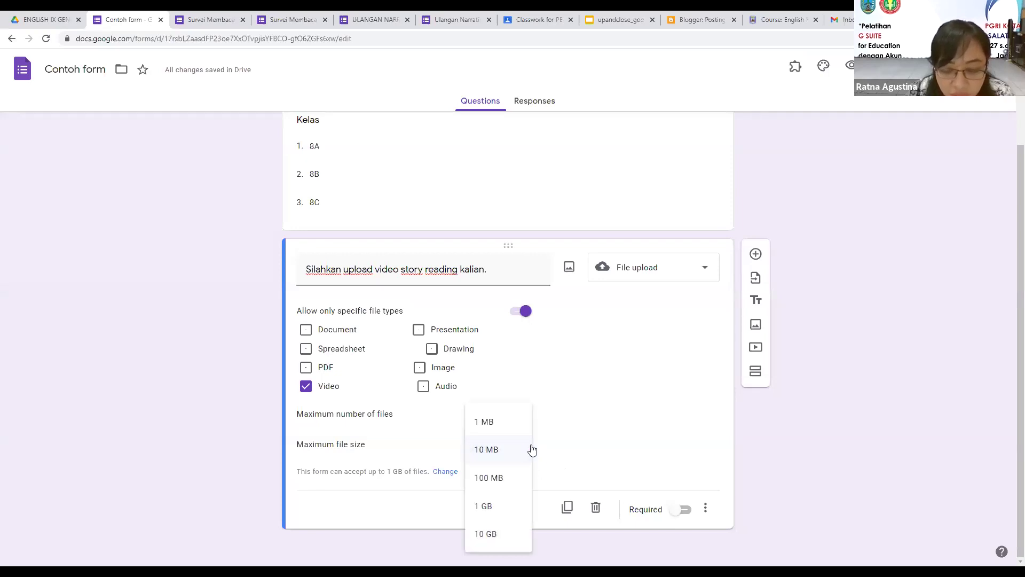
pyautogui.click(583, 444)
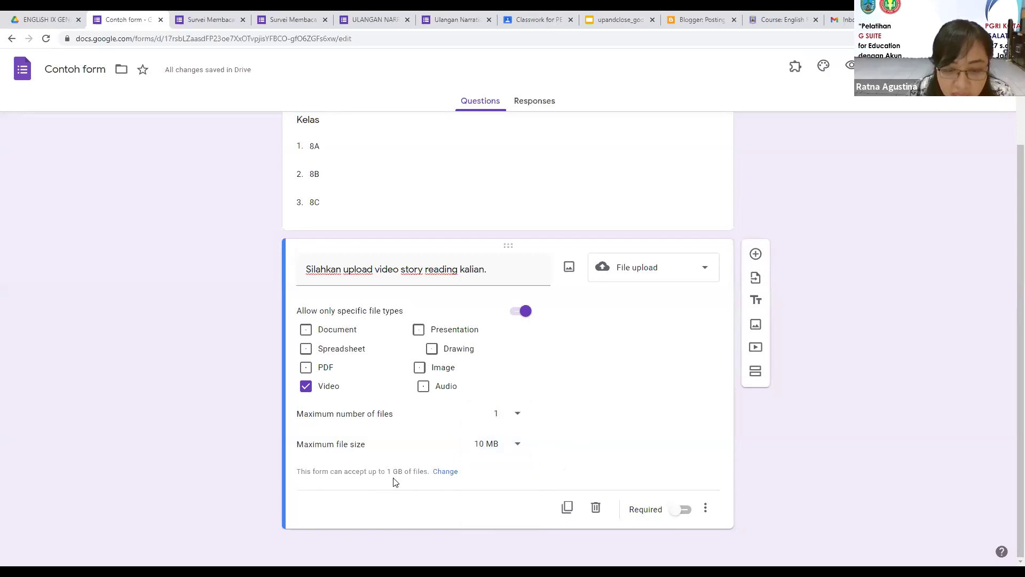
# Step: Remove the organisation-only restriction and set the total upload limit to 10 GB
pyautogui.click(451, 473)
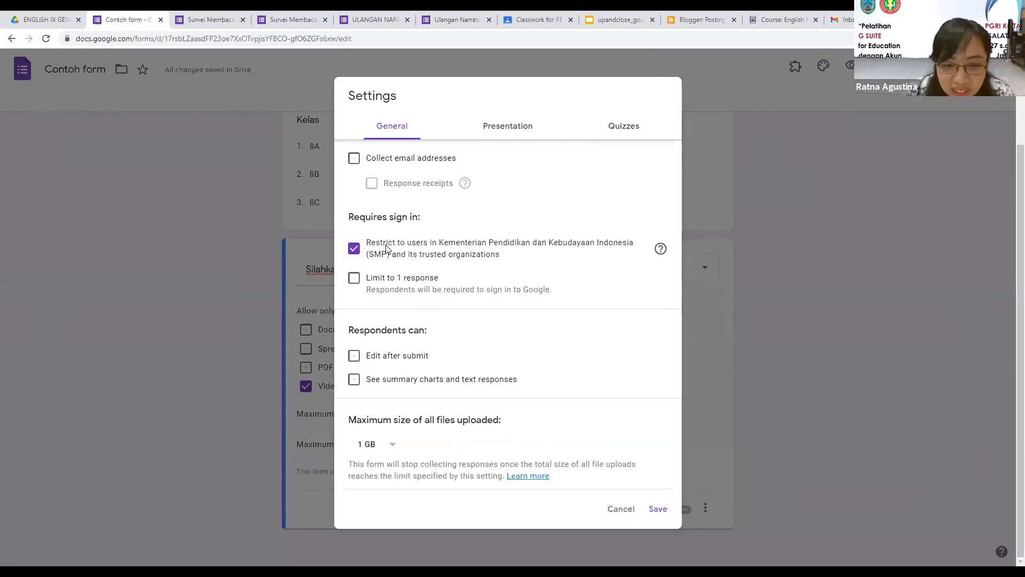
pyautogui.click(354, 250)
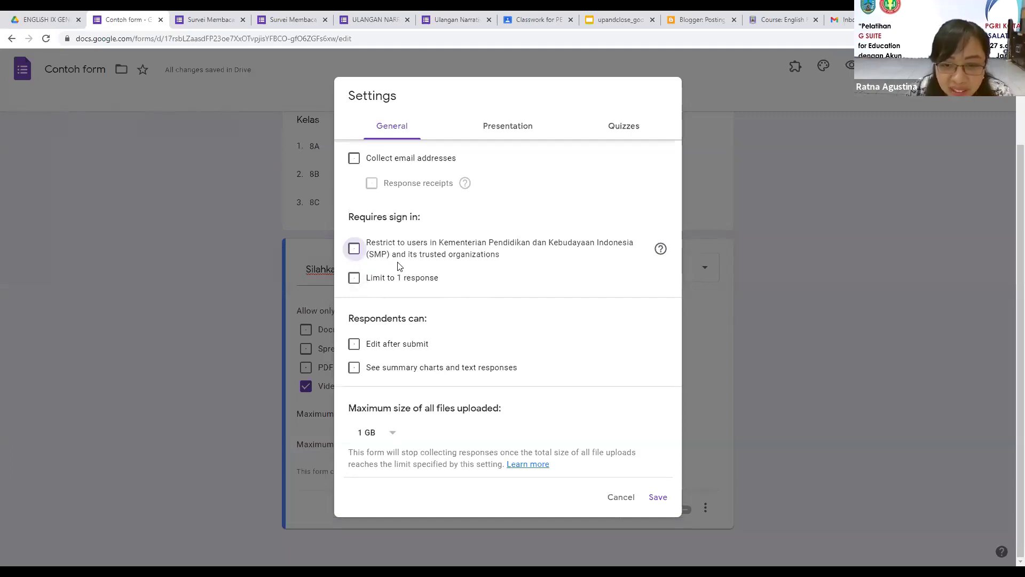
pyautogui.click(394, 439)
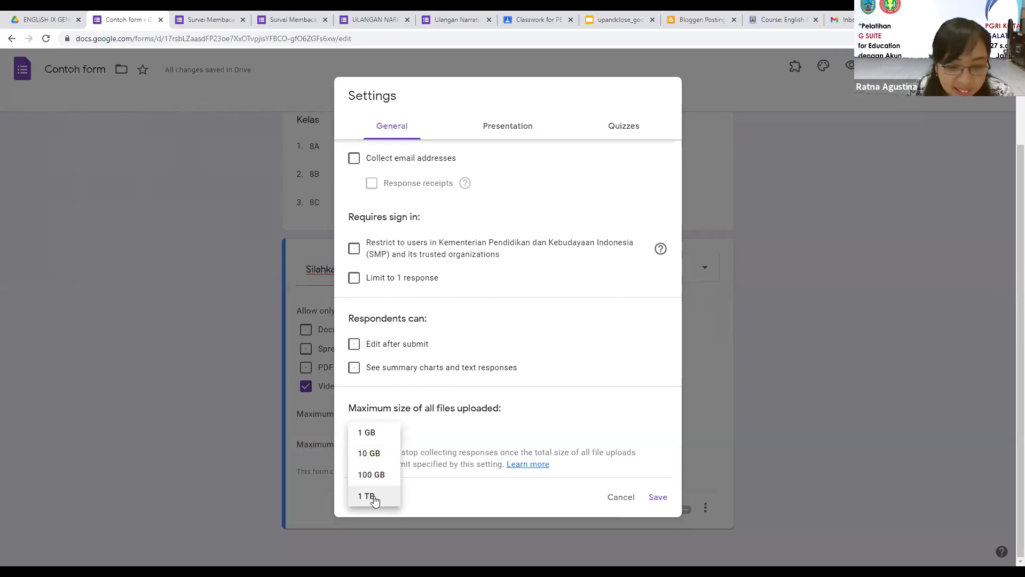
pyautogui.click(383, 454)
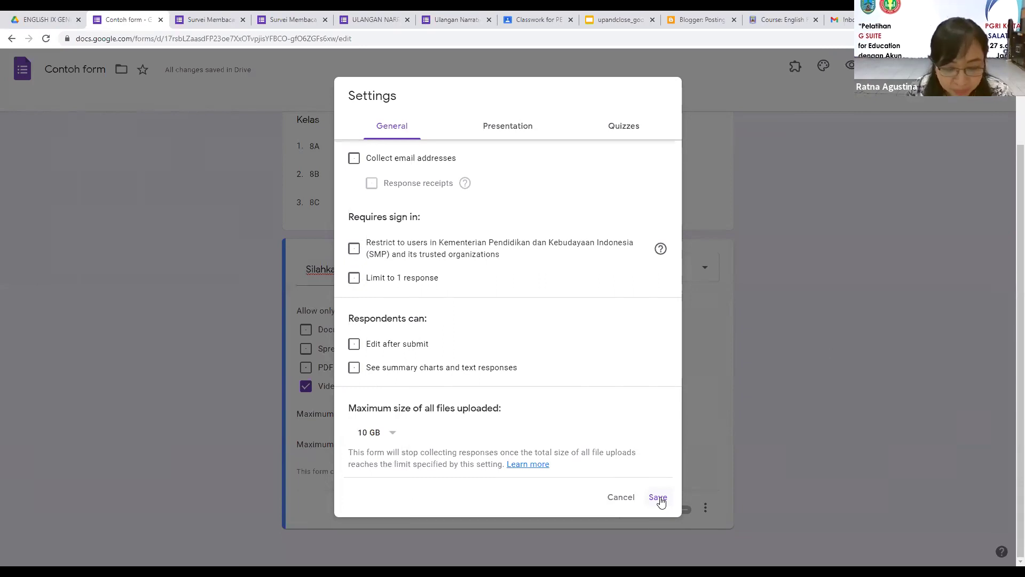
pyautogui.click(658, 497)
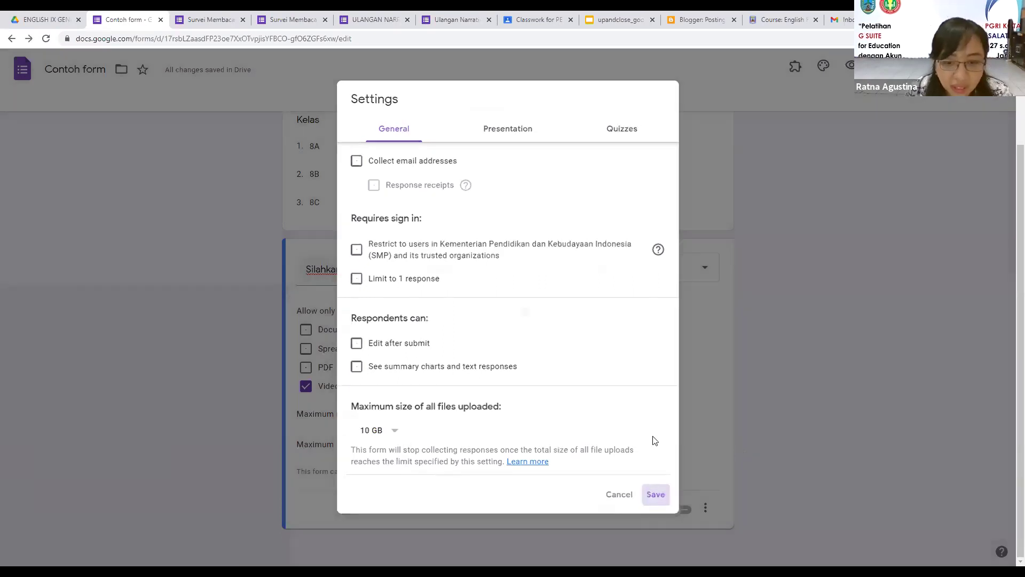
# Step: Add a new multiple-choice question after the upload question
pyautogui.scroll(2, 864, 371)
pyautogui.scroll(-2, 769, 251)
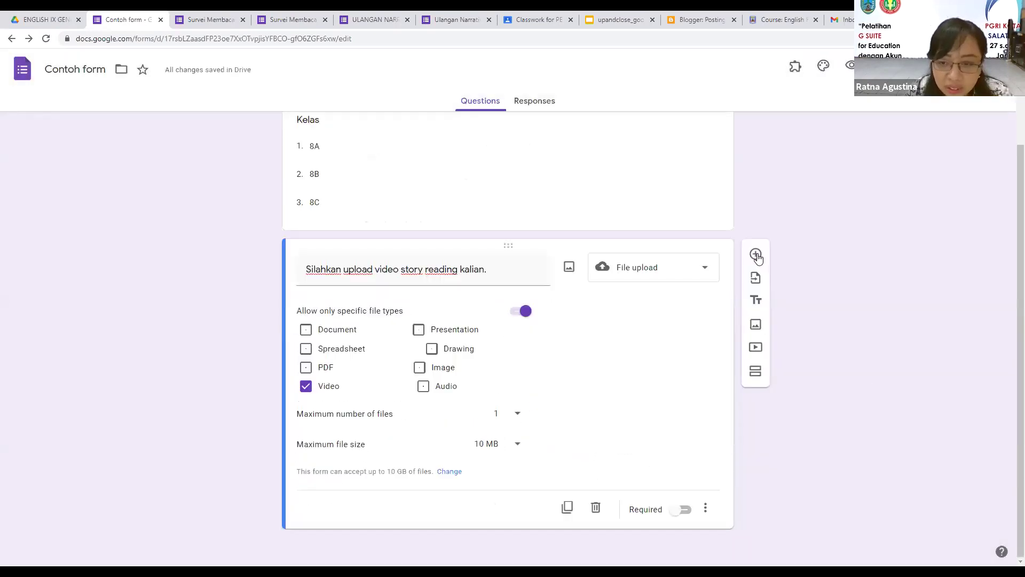
pyautogui.click(755, 254)
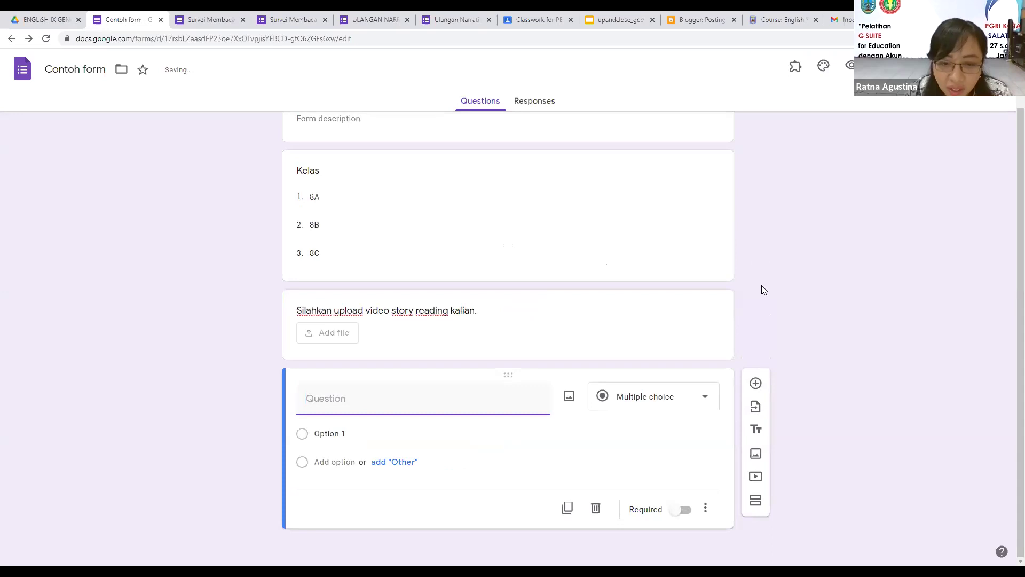
# Step: Mark the new blank question and the Kelas dropdown question as required
pyautogui.scroll(2, 761, 287)
pyautogui.scroll(-1, 761, 288)
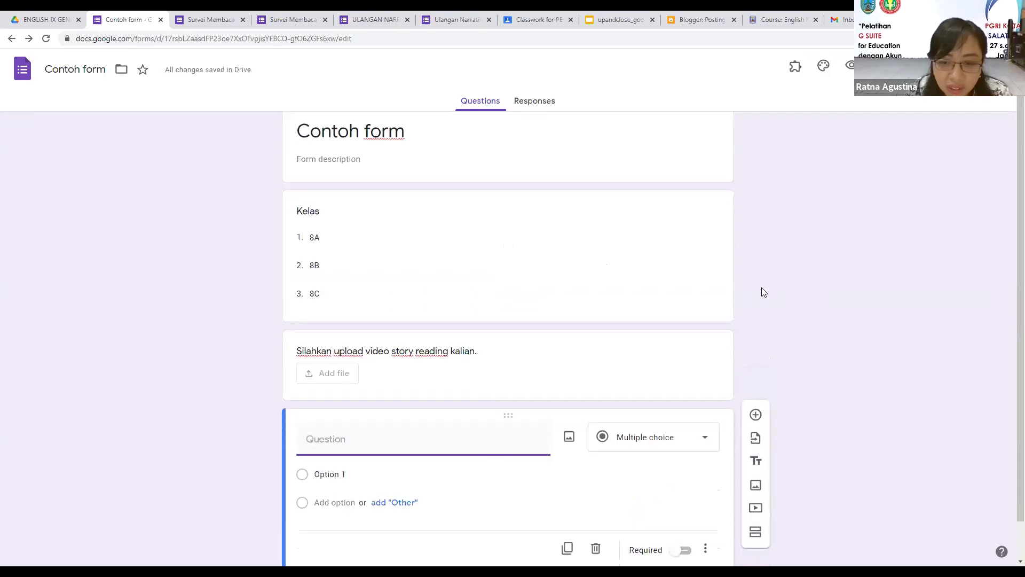
pyautogui.scroll(-1, 1010, 231)
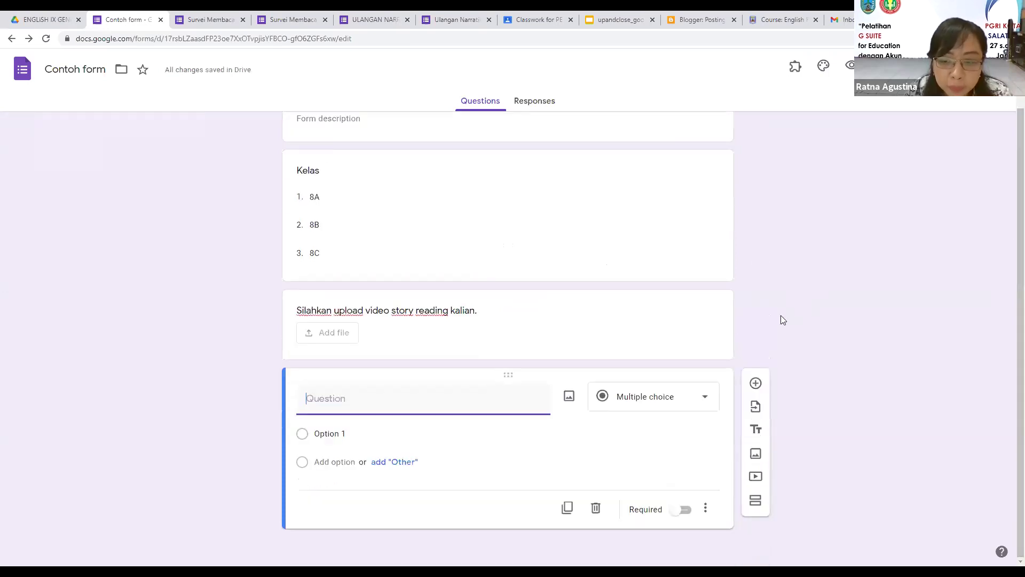
pyautogui.click(674, 513)
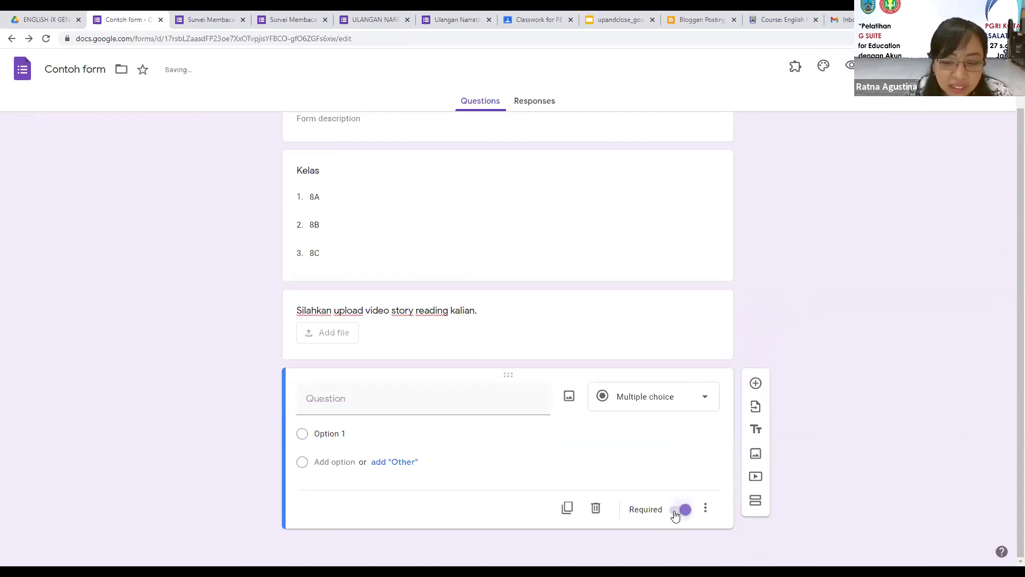
pyautogui.click(398, 259)
pyautogui.click(680, 348)
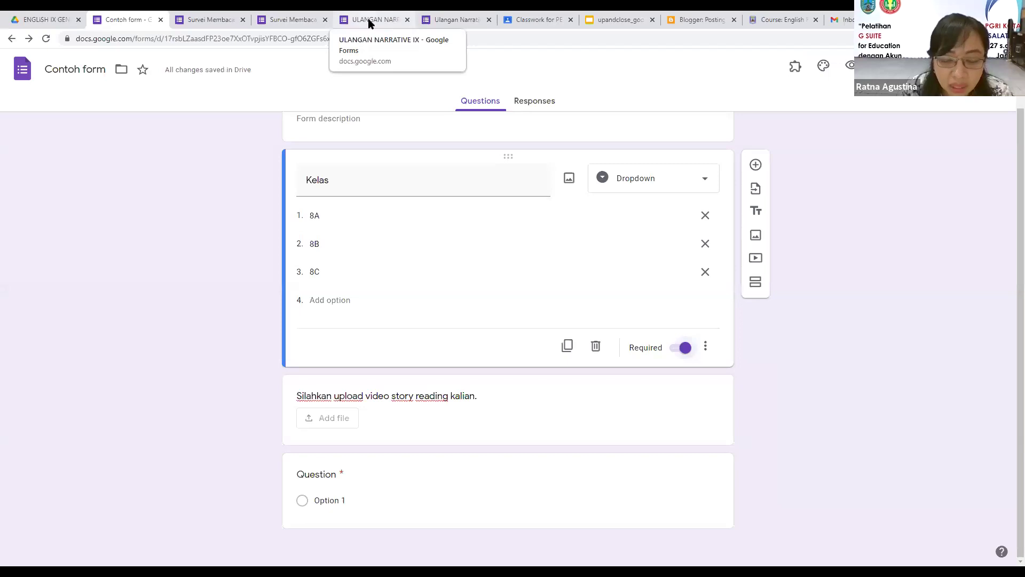
# Step: Review the Dove question in ULANGAN NARRATIVE IX, then add a blank question below Kelas
pyautogui.click(454, 19)
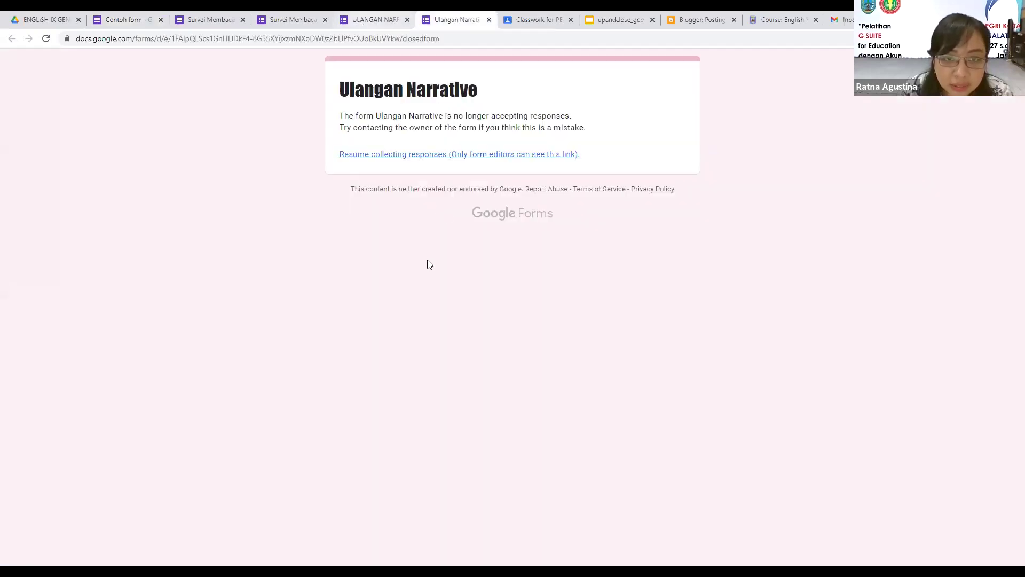
pyautogui.hotkey('ctrl', 'shift', 'Tab')
pyautogui.scroll(-5, 673, 324)
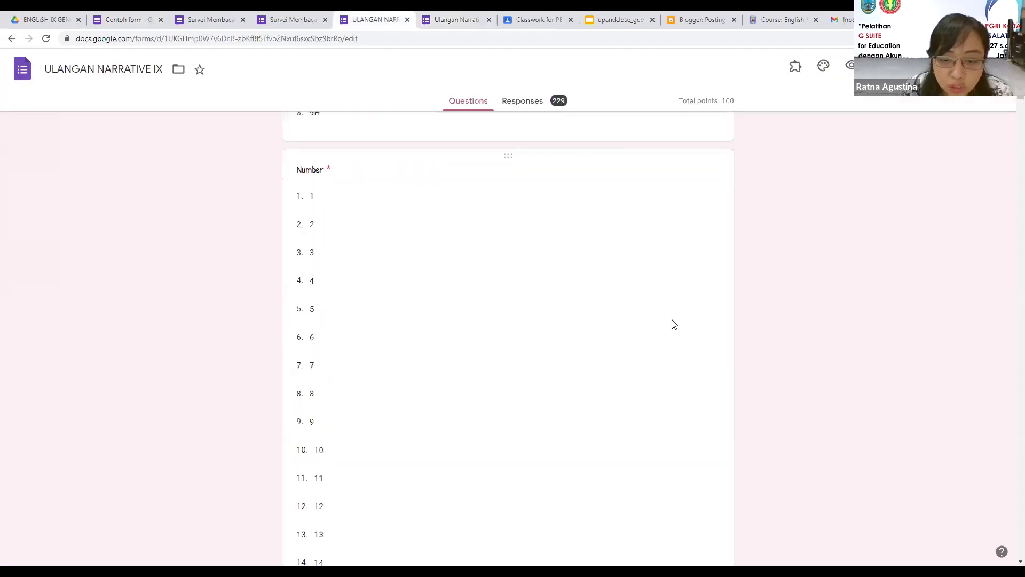
pyautogui.scroll(-10, 472, 341)
pyautogui.scroll(1, 597, 324)
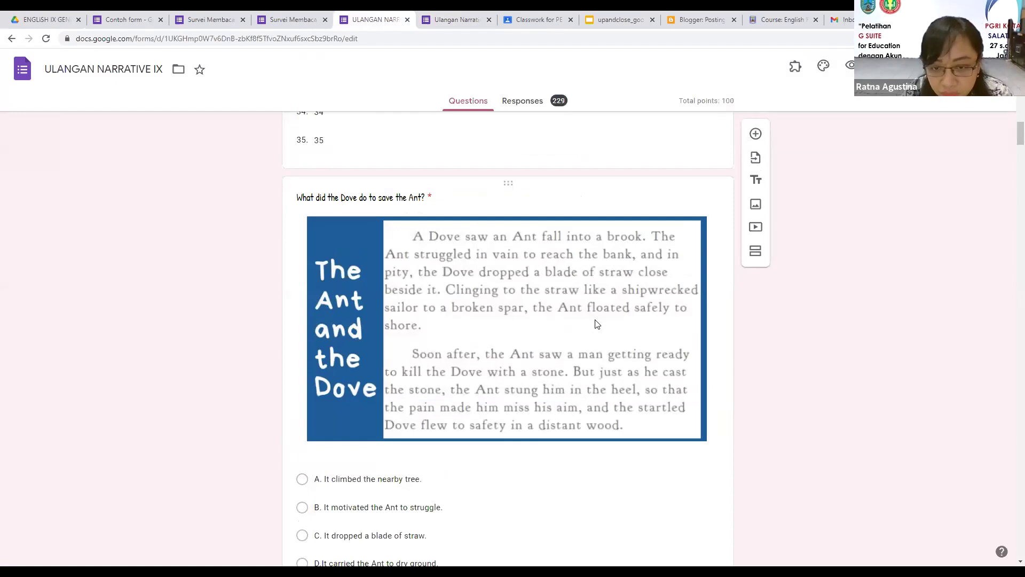
pyautogui.click(128, 24)
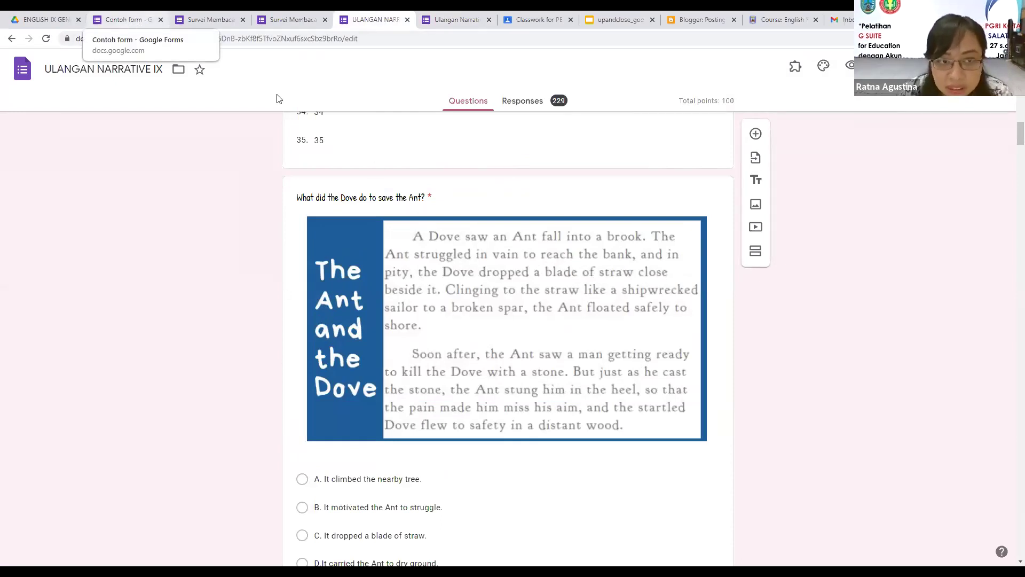
pyautogui.click(755, 167)
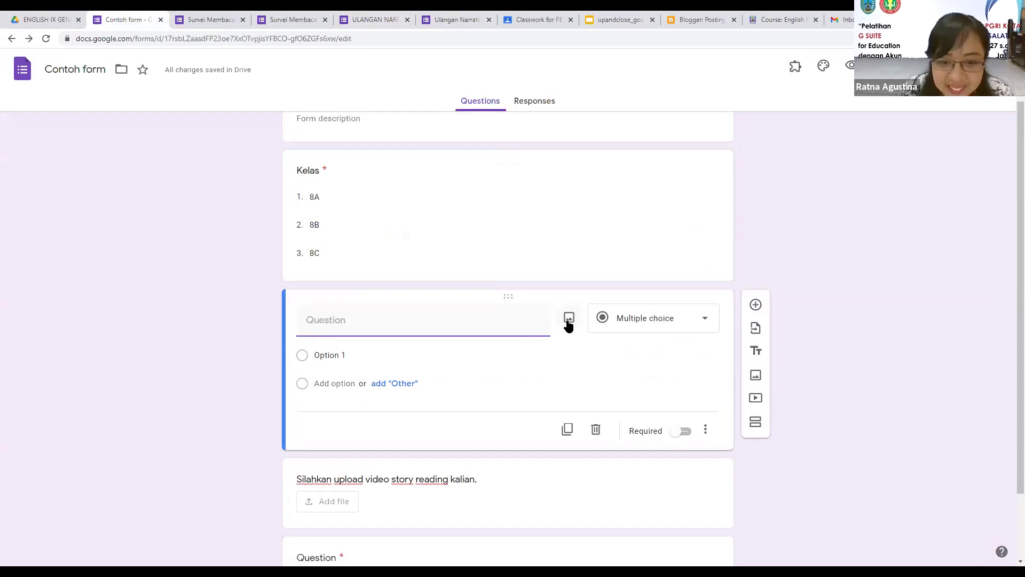
# Step: Upload the picture 'the ant and the dove' from Quick access to the new question
pyautogui.click(568, 322)
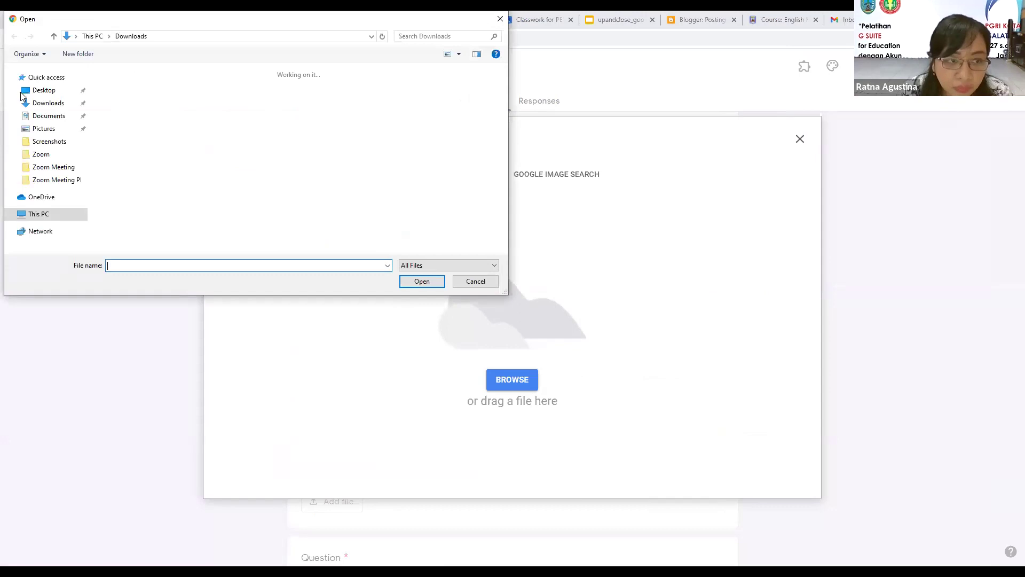
pyautogui.click(58, 105)
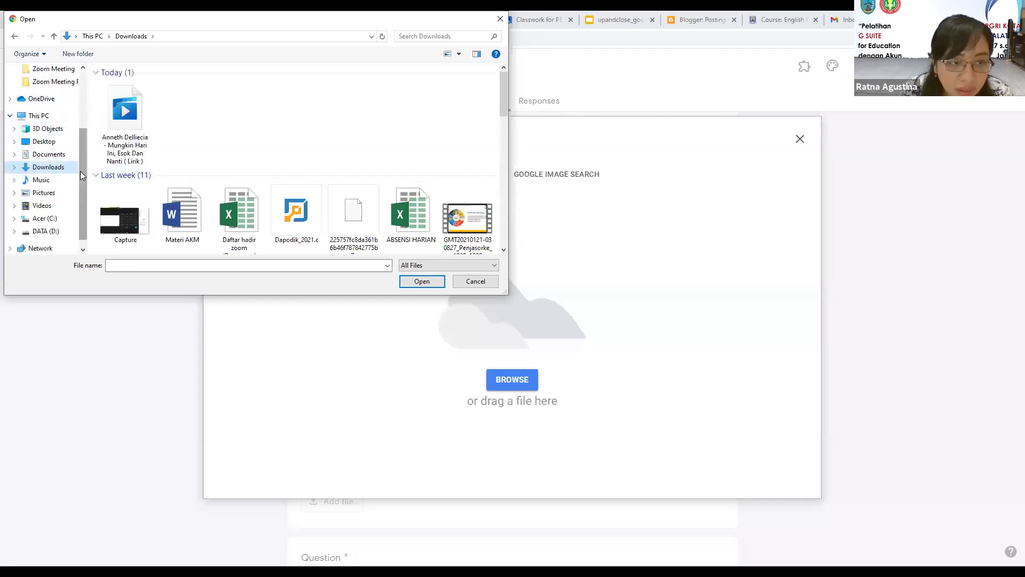
pyautogui.moveTo(80, 171); pyautogui.dragTo(83, 104)
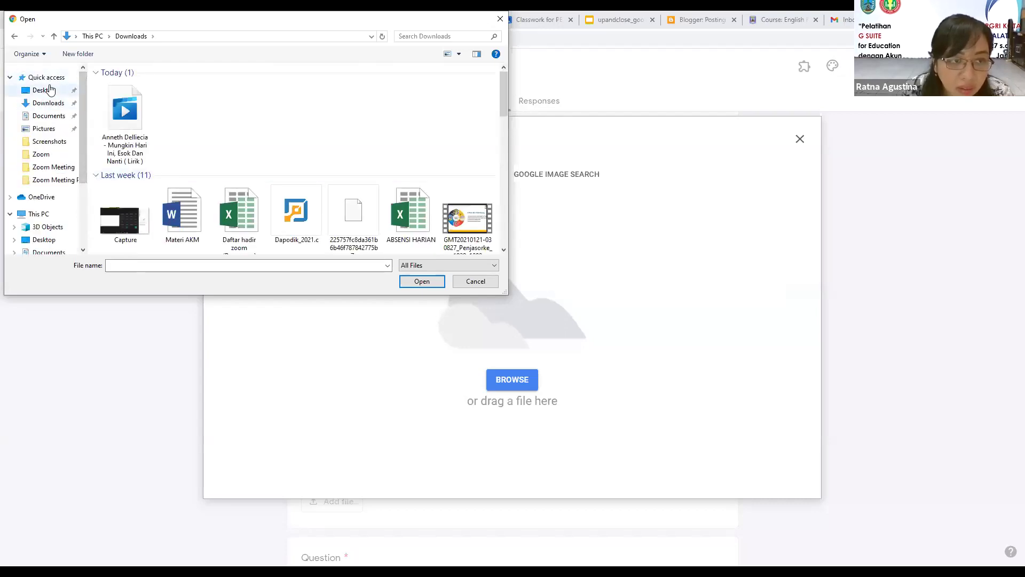
pyautogui.hotkey('alt', 'Left')
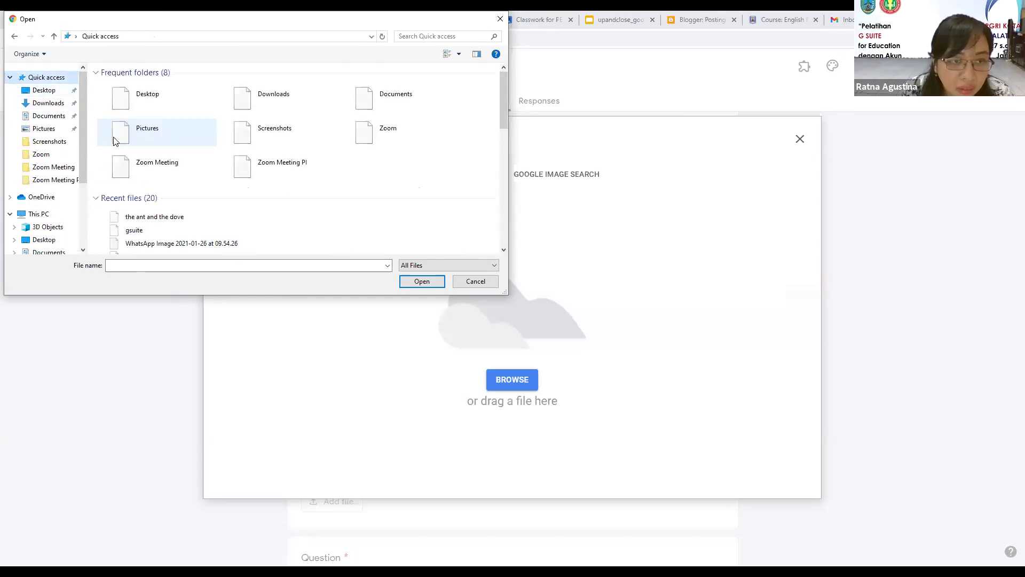
pyautogui.click(148, 219)
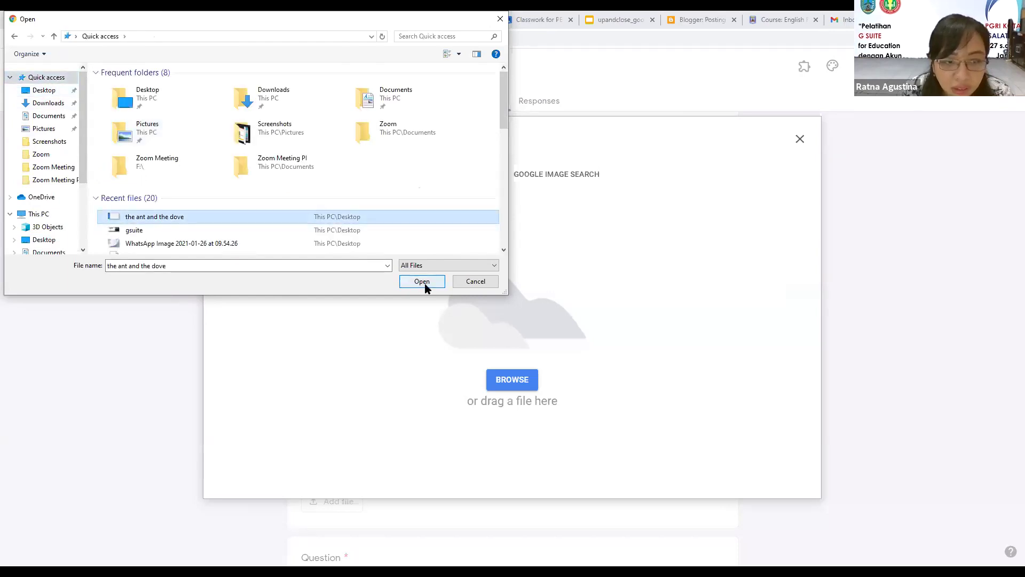
pyautogui.click(426, 286)
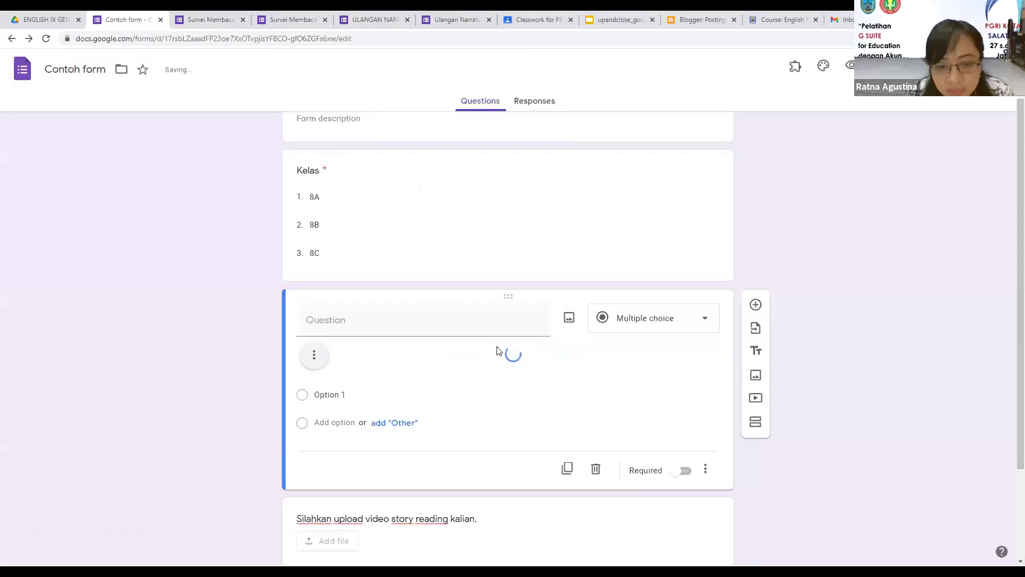
pyautogui.scroll(-3, 488, 371)
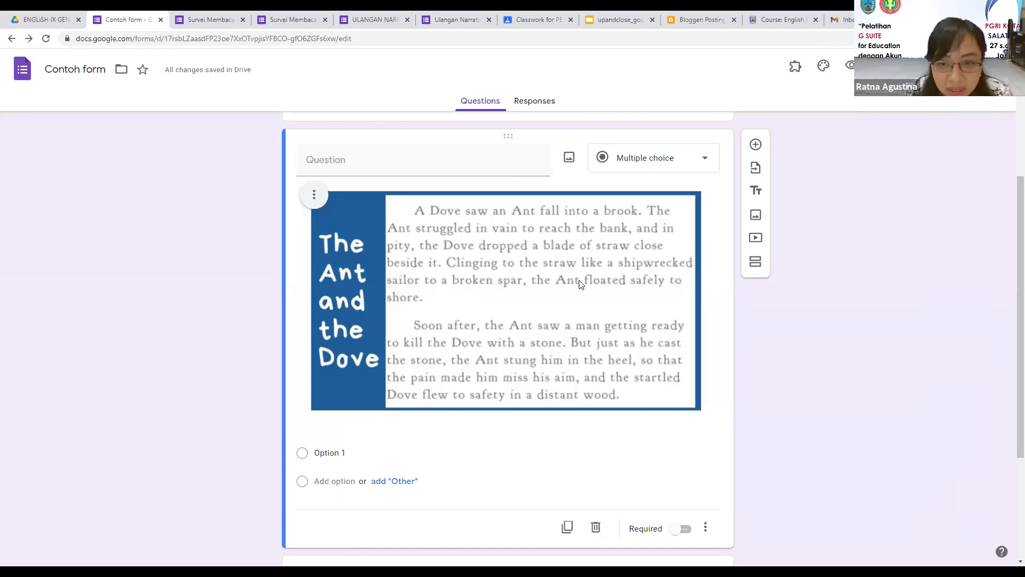
pyautogui.scroll(-1, 598, 287)
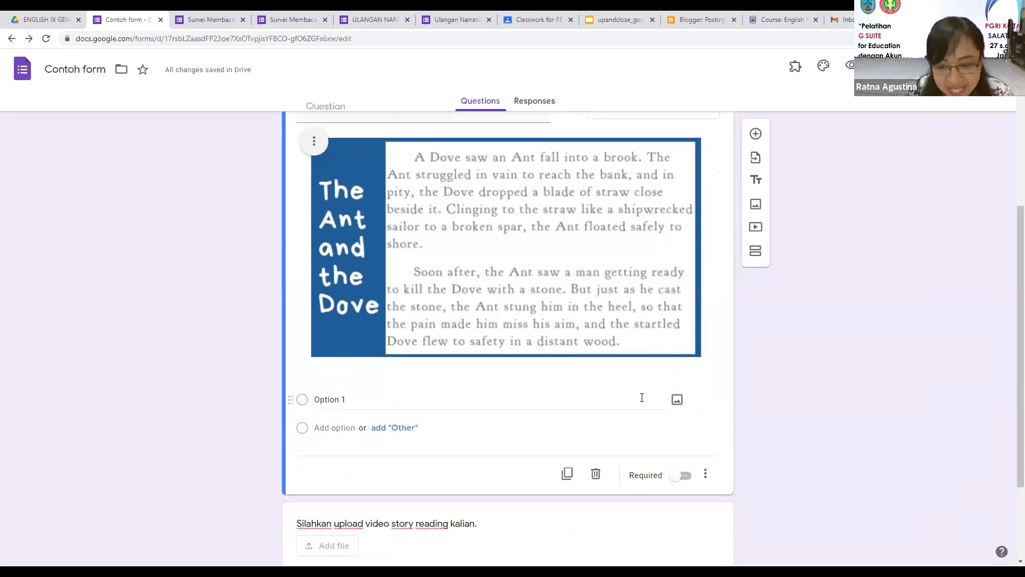
# Step: Search Google Images for 'dove' and insert the first photo into Option 1
pyautogui.click(677, 401)
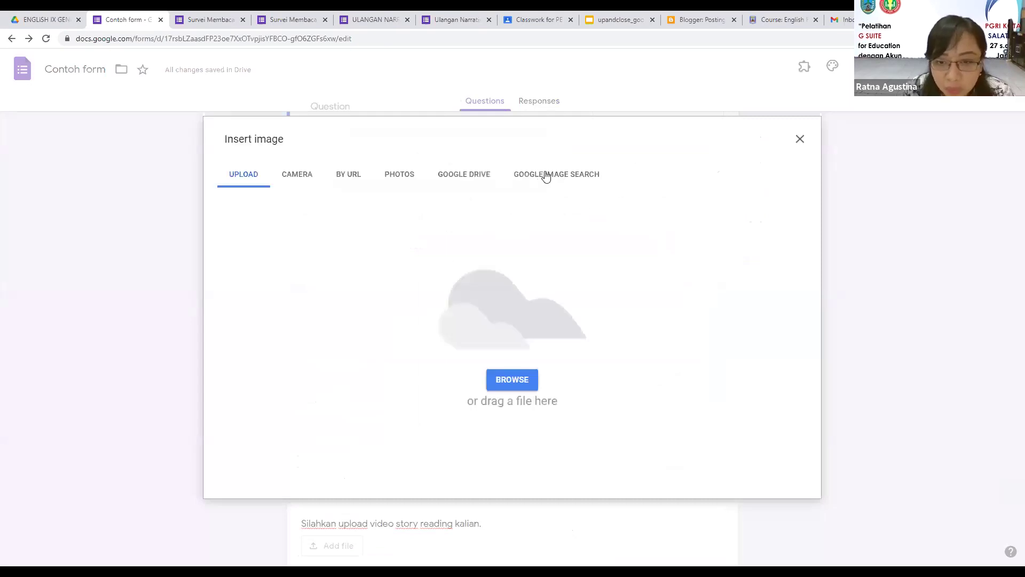
pyautogui.click(547, 177)
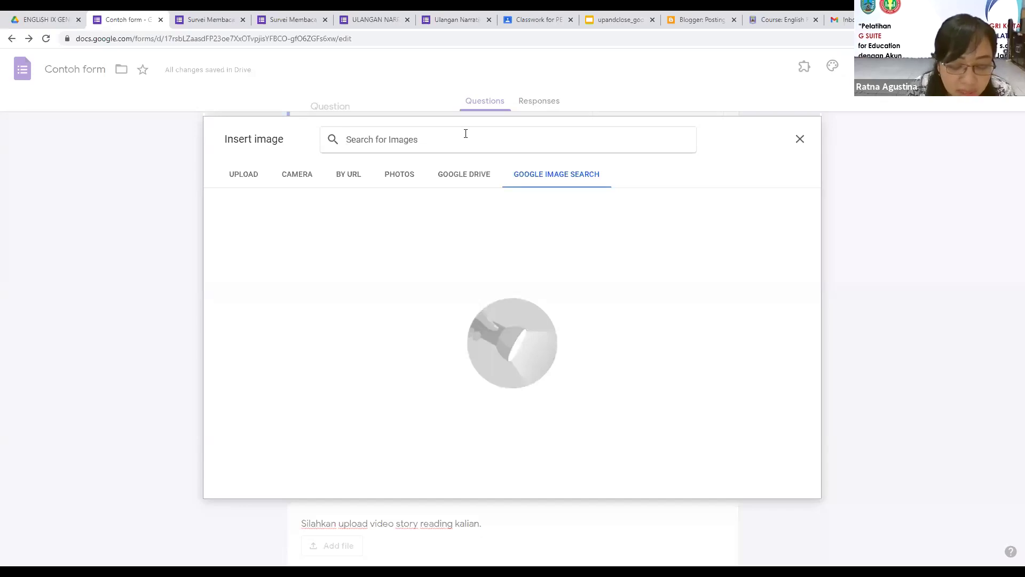
pyautogui.write('dove')
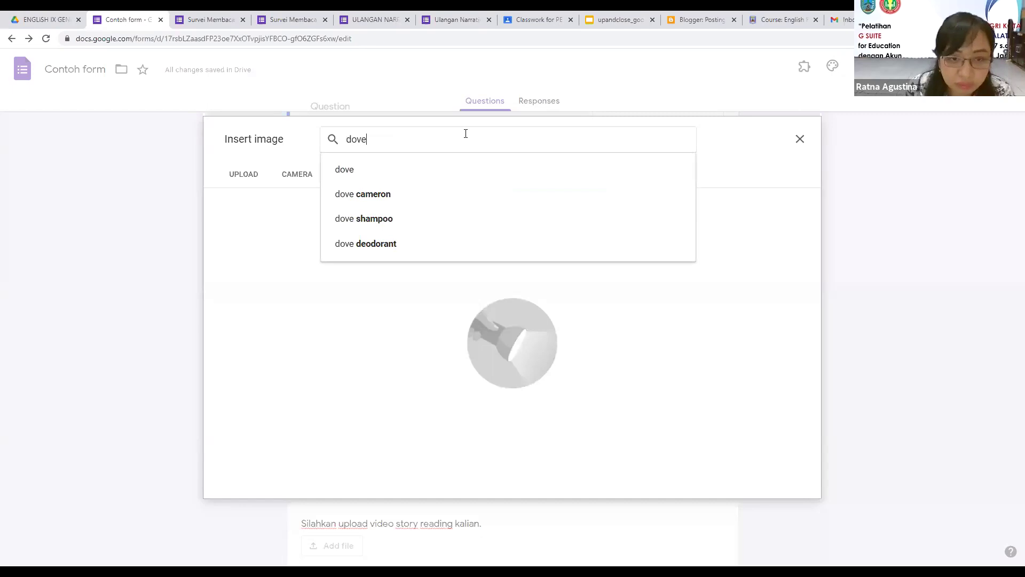
pyautogui.click(344, 170)
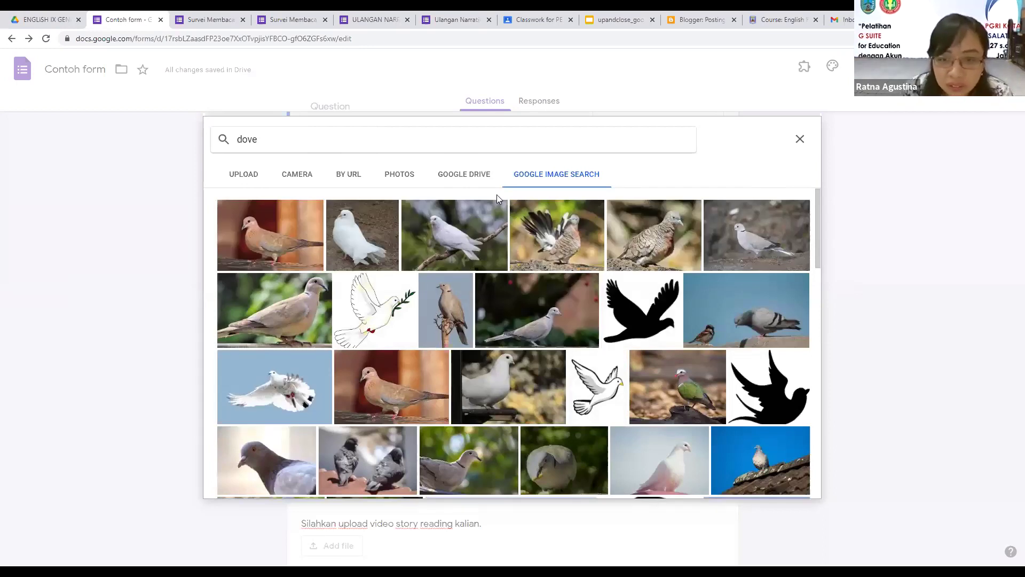
pyautogui.click(302, 251)
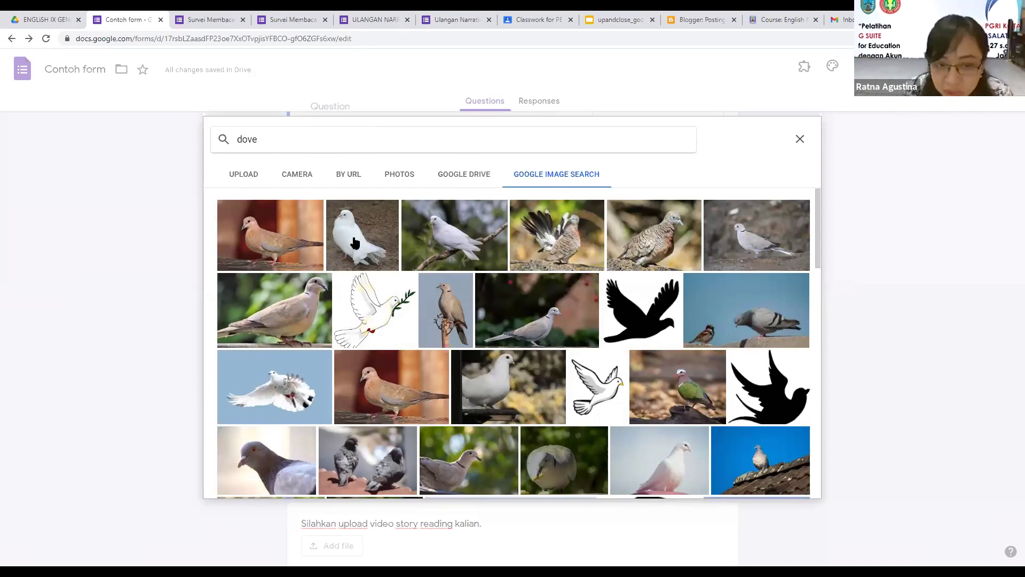
pyautogui.click(780, 483)
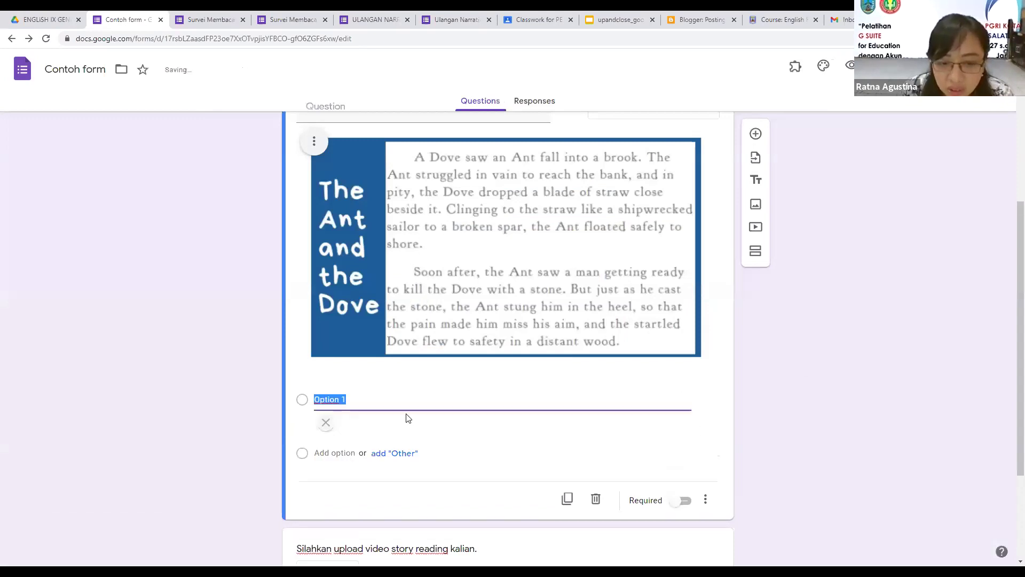
pyautogui.scroll(-3, 439, 380)
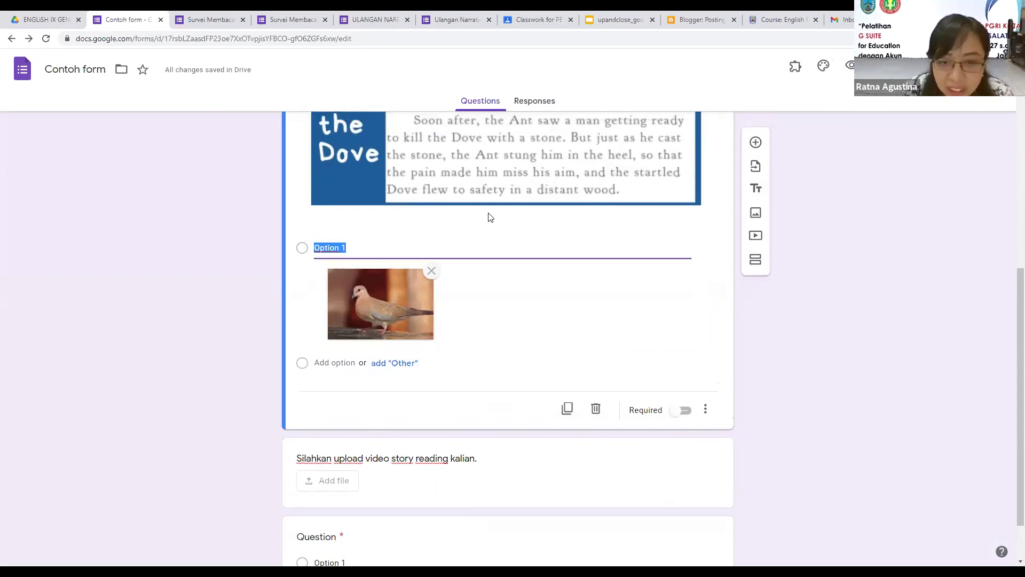
pyautogui.scroll(5, 421, 216)
# Step: Title the question 'Manakh yang merupakan tokoh utama dalam cerita ini?'
pyautogui.click(423, 212)
pyautogui.write('Manakh yang me')
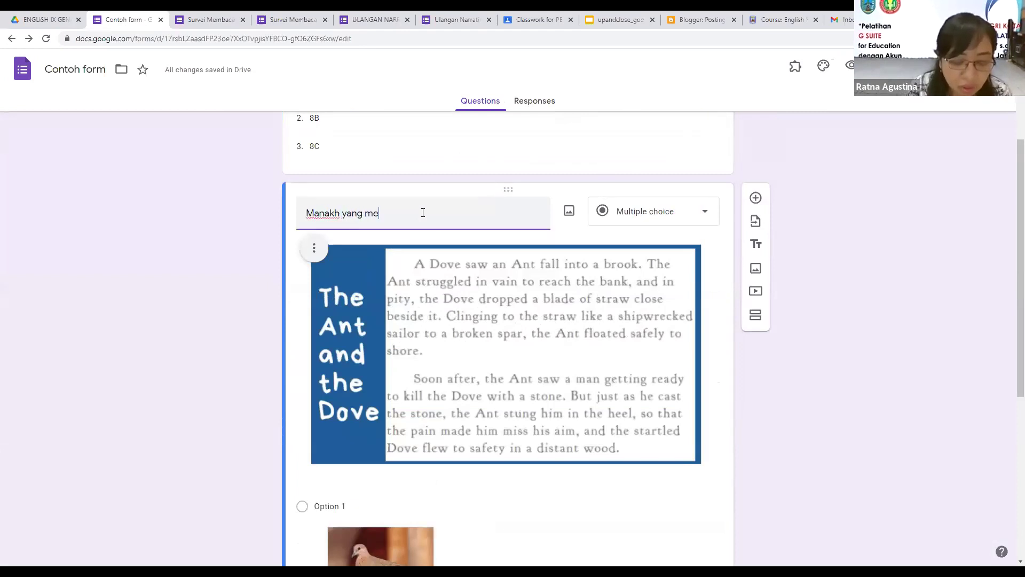
pyautogui.write('rupakan tokoh ')
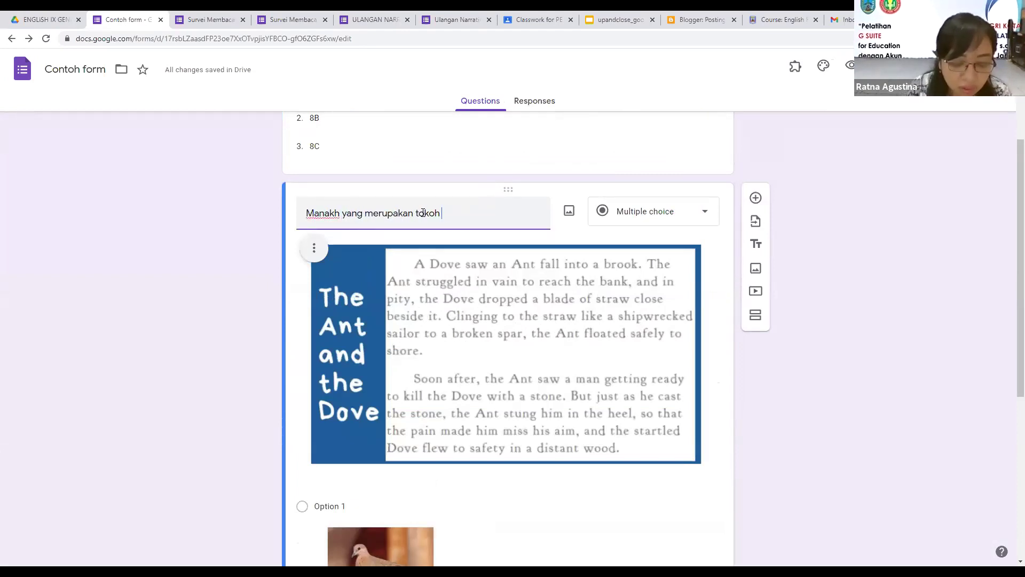
pyautogui.write('utama dalam')
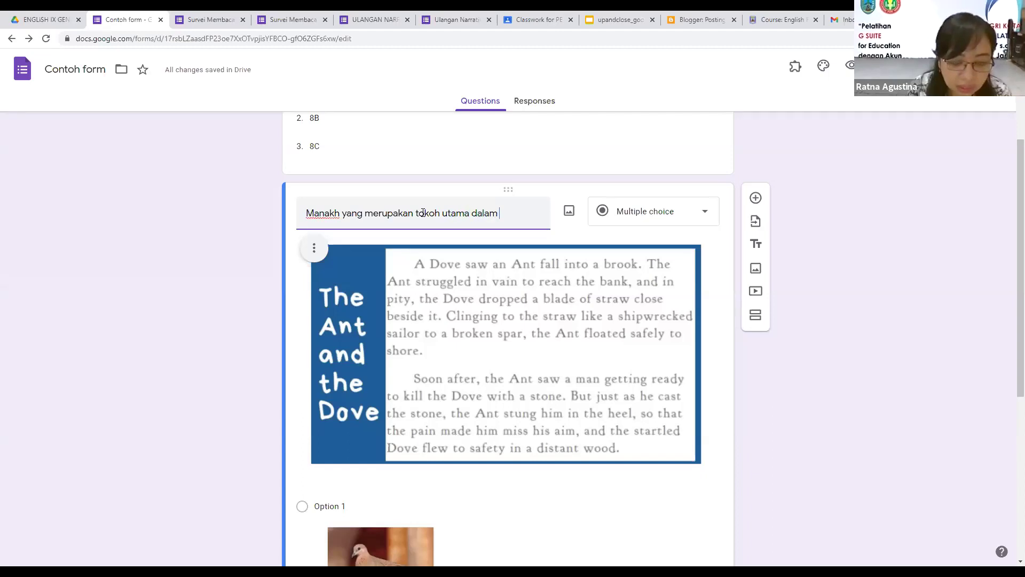
pyautogui.write(' cerita ini?')
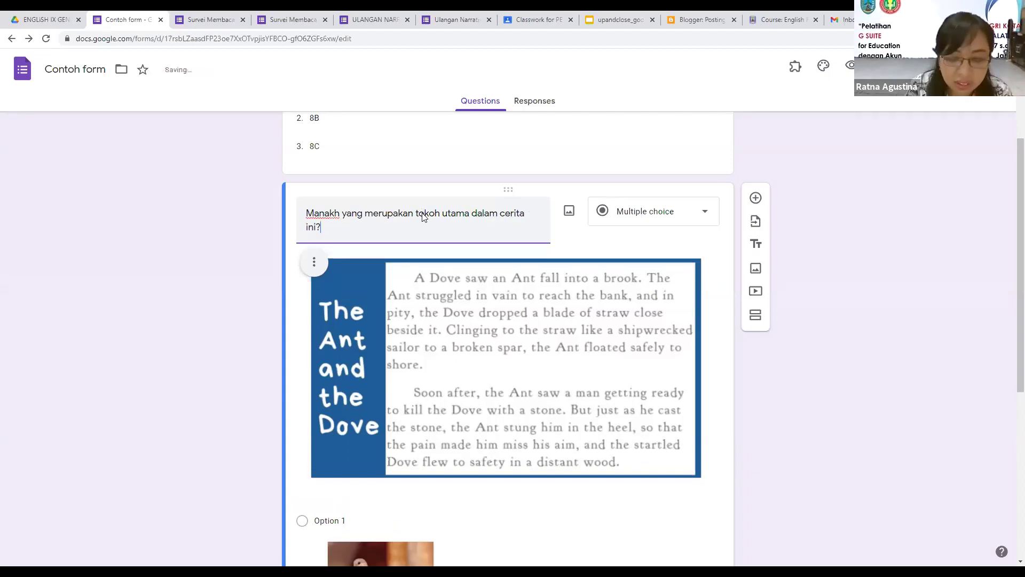
pyautogui.click(229, 326)
# Step: Shrink the story image by dragging its corner handle inward
pyautogui.scroll(-2, 270, 344)
pyautogui.scroll(-2, 270, 345)
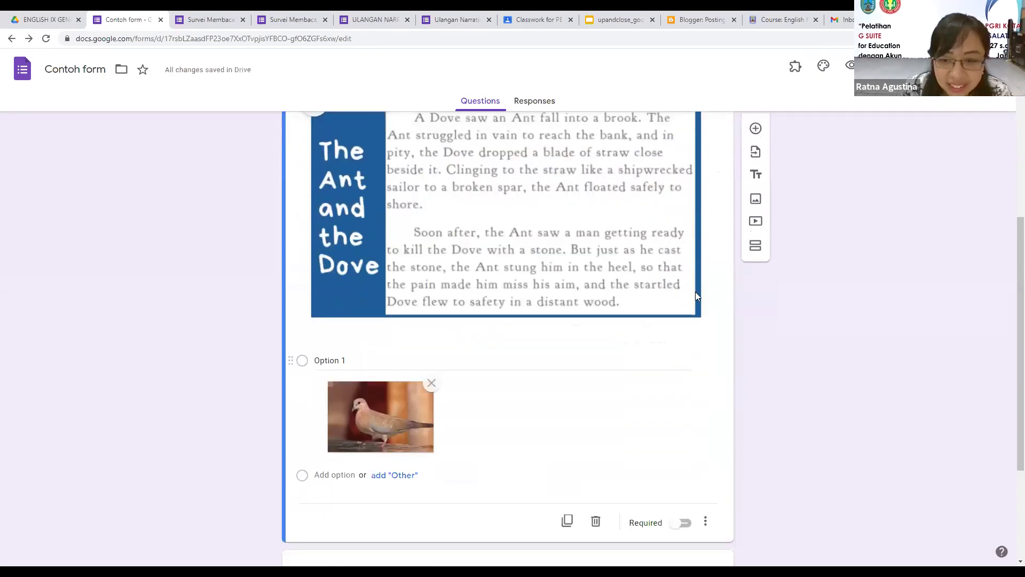
pyautogui.click(703, 319)
pyautogui.moveTo(706, 322); pyautogui.dragTo(642, 285)
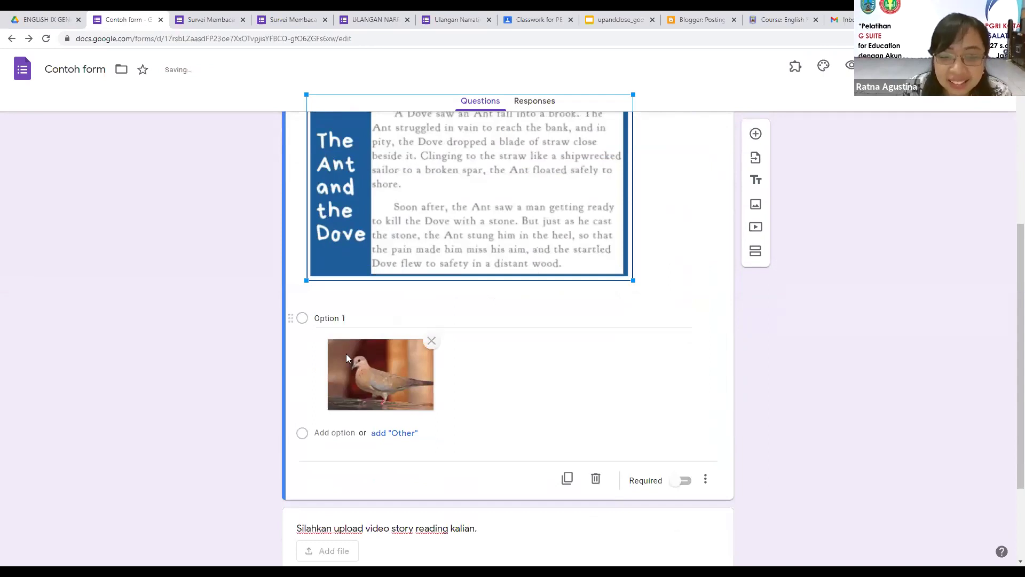
pyautogui.click(560, 394)
pyautogui.scroll(-1, 559, 394)
pyautogui.click(429, 353)
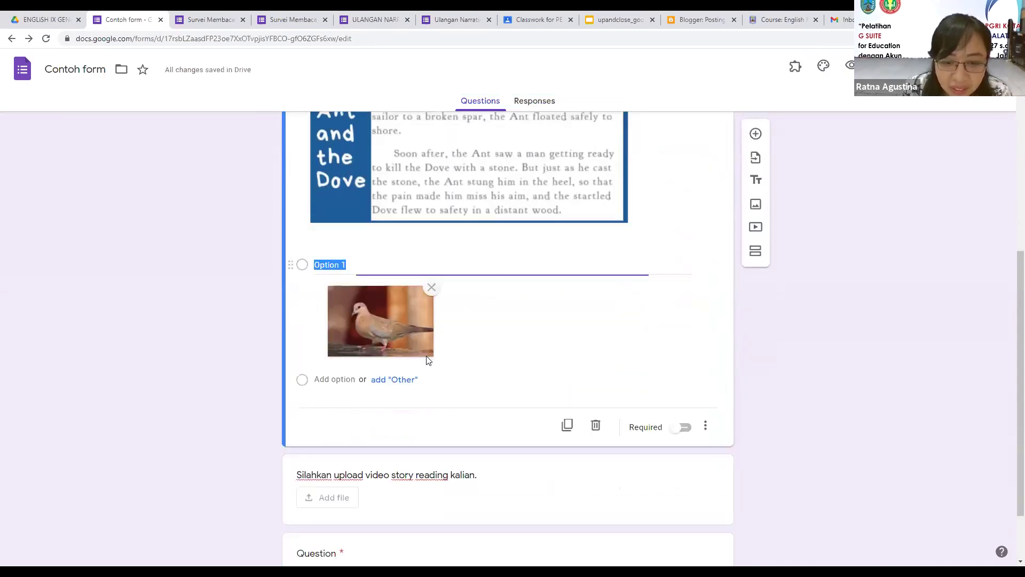
# Step: Add Option 2 and give it an ant photo from a web image search for 'ant'
pyautogui.click(343, 383)
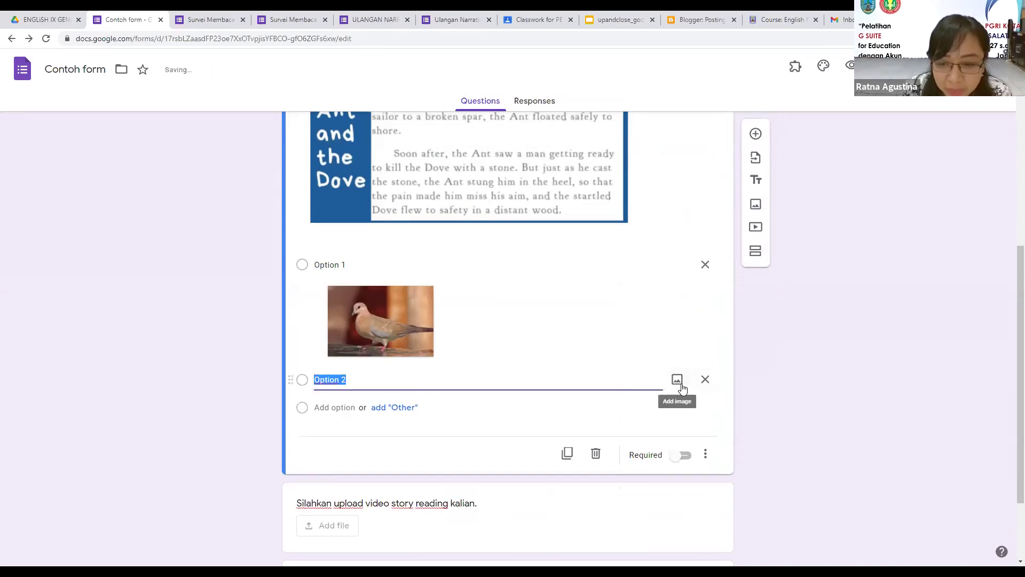
pyautogui.click(680, 383)
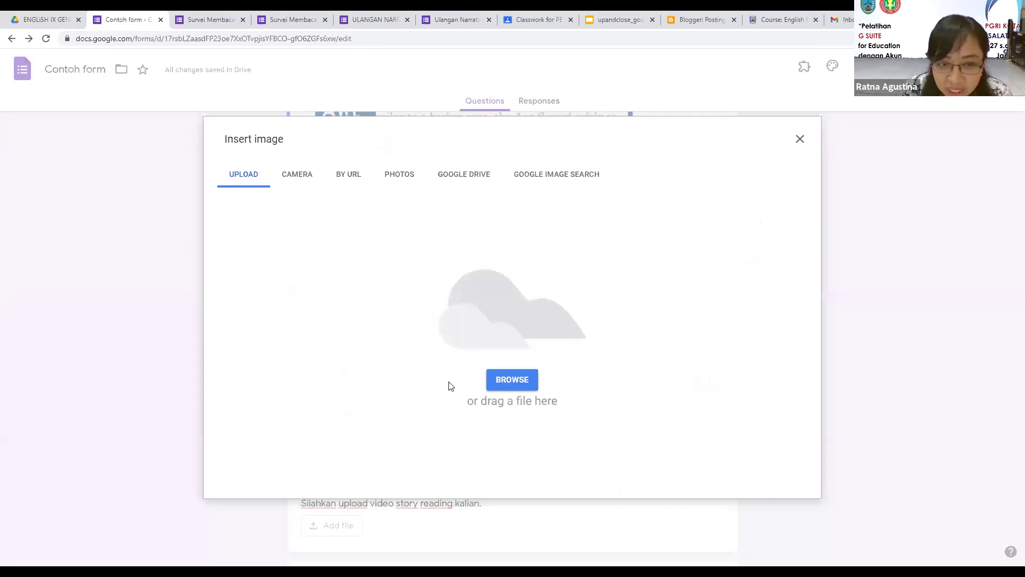
pyautogui.click(302, 179)
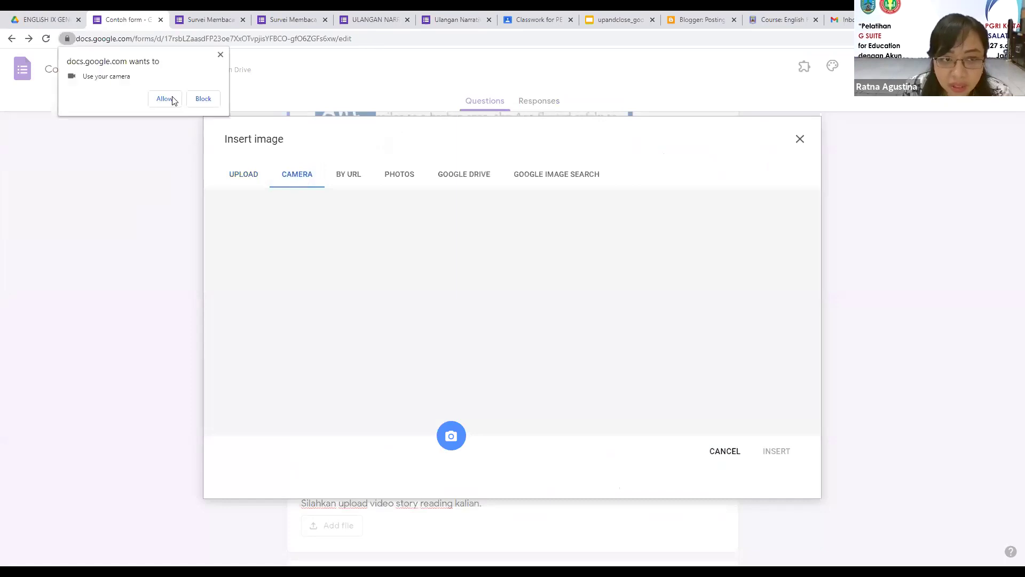
pyautogui.click(172, 100)
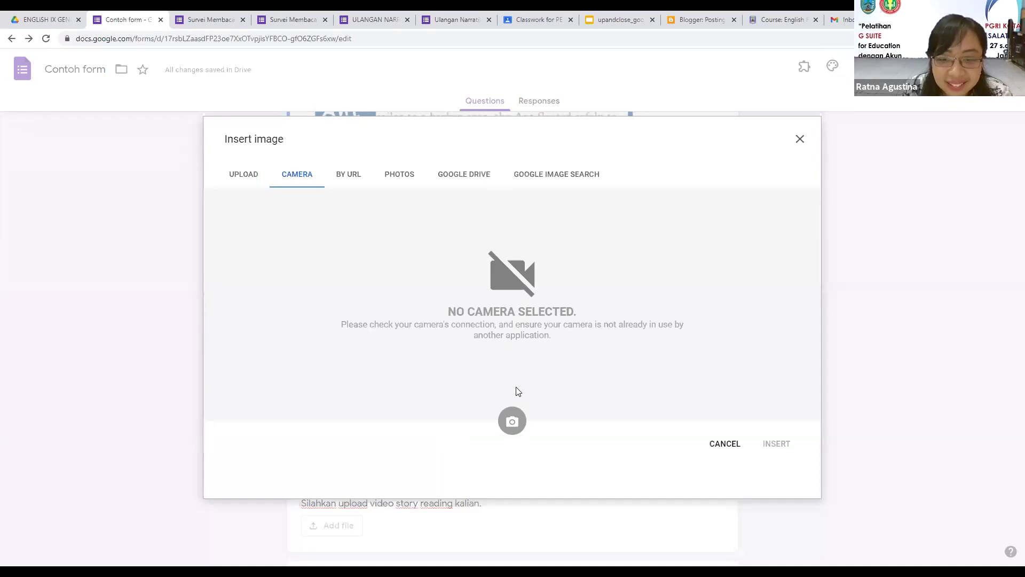
pyautogui.click(546, 176)
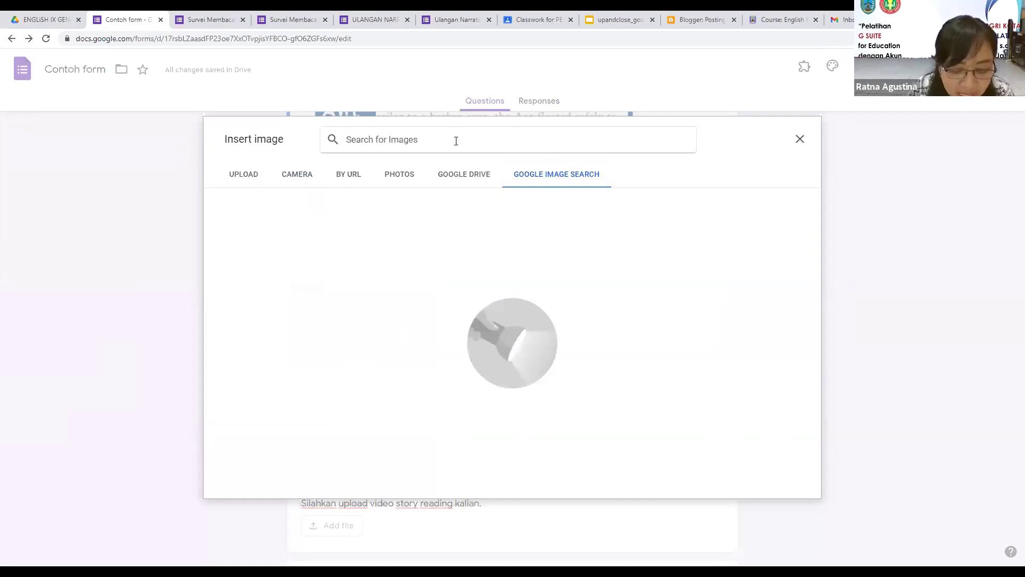
pyautogui.write('ant')
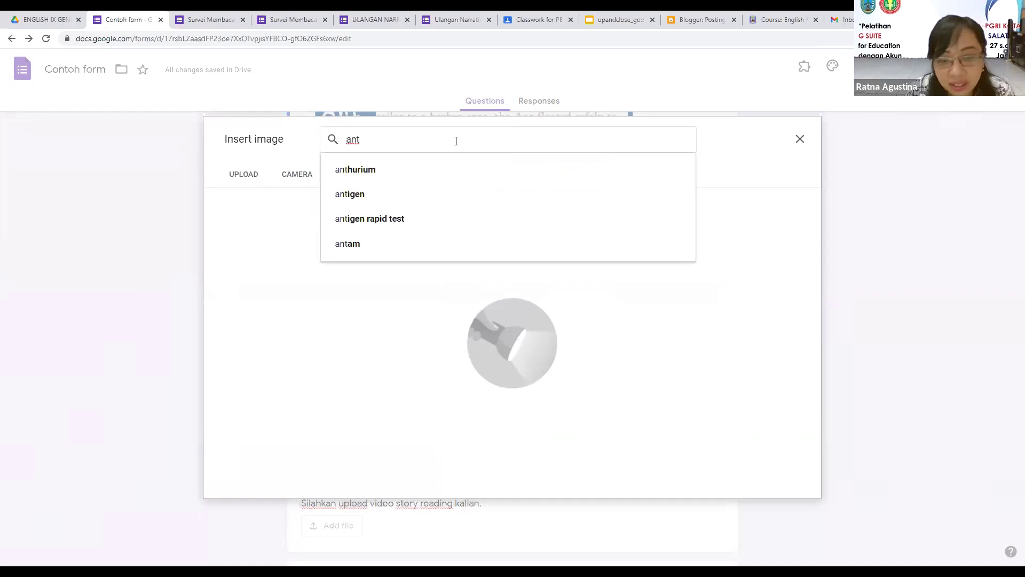
pyautogui.press('Return')
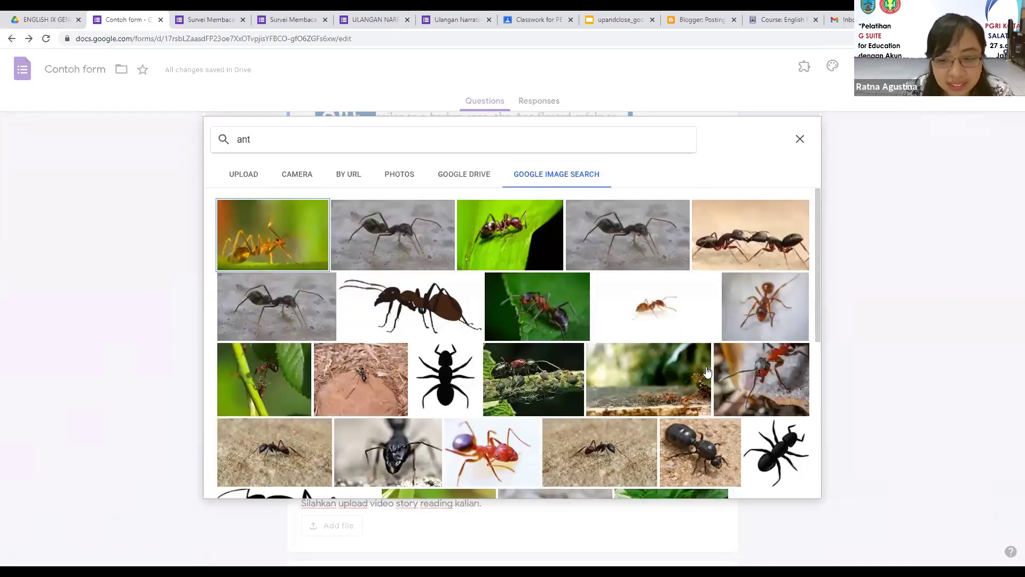
pyautogui.click(779, 485)
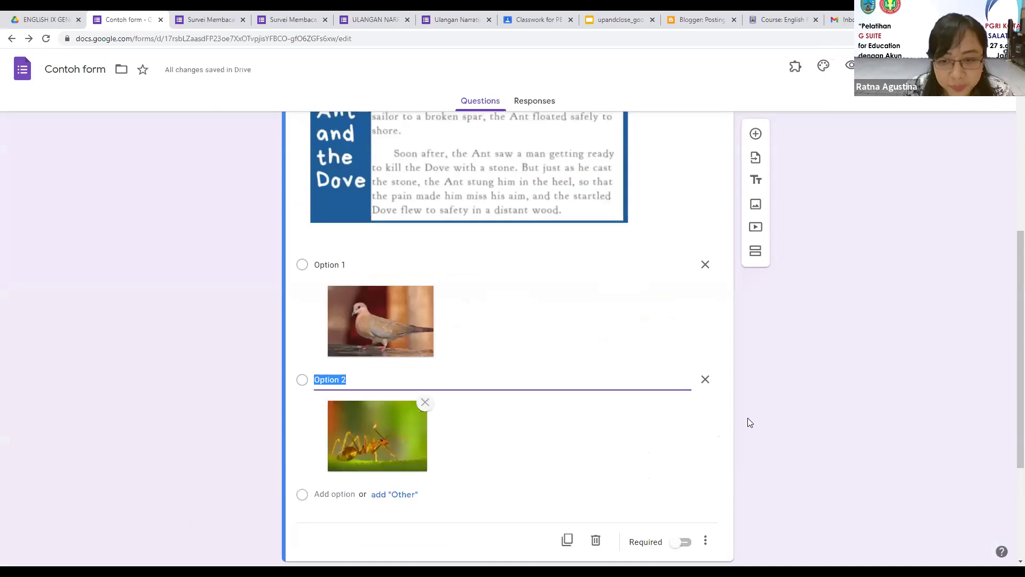
# Step: Correct the title's first word from 'Manakh' to 'Manakah'
pyautogui.scroll(-4, 747, 419)
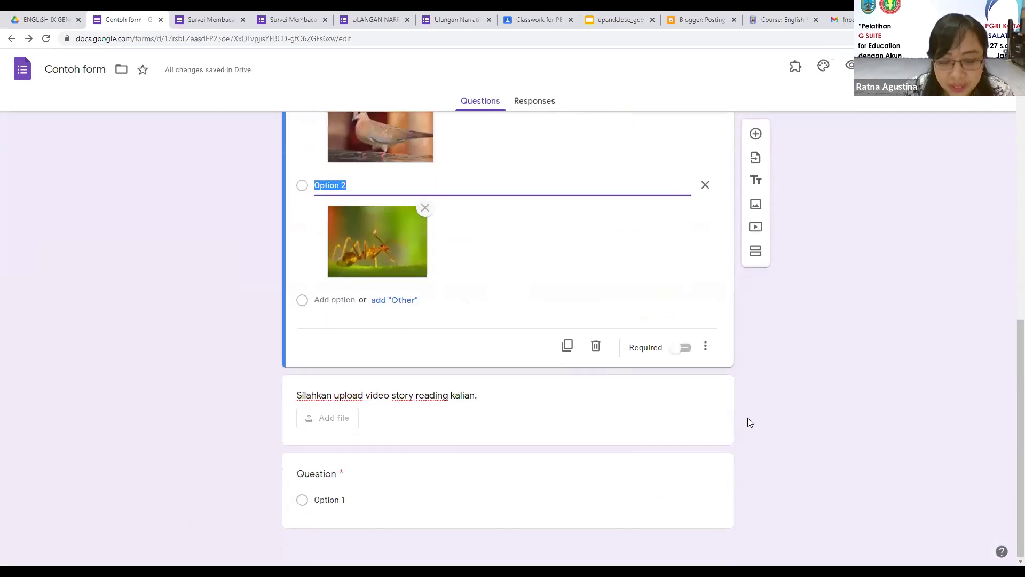
pyautogui.scroll(4, 748, 418)
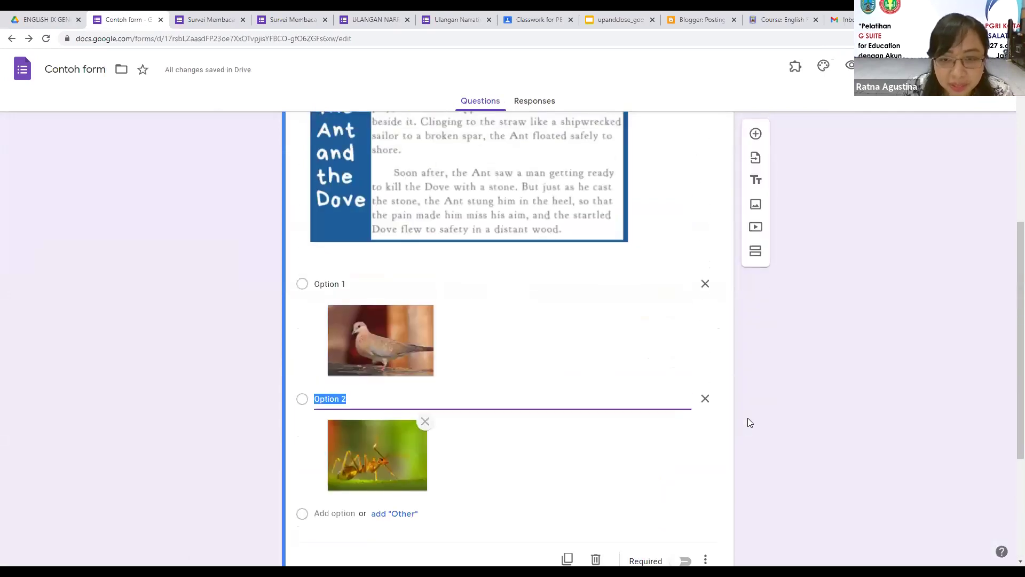
pyautogui.scroll(3, 747, 418)
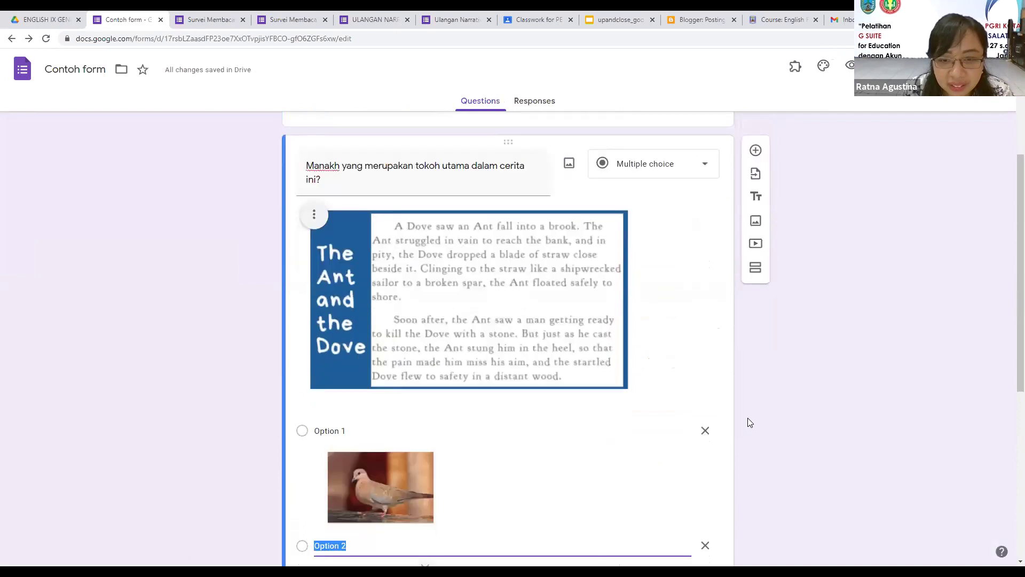
pyautogui.scroll(1, 747, 417)
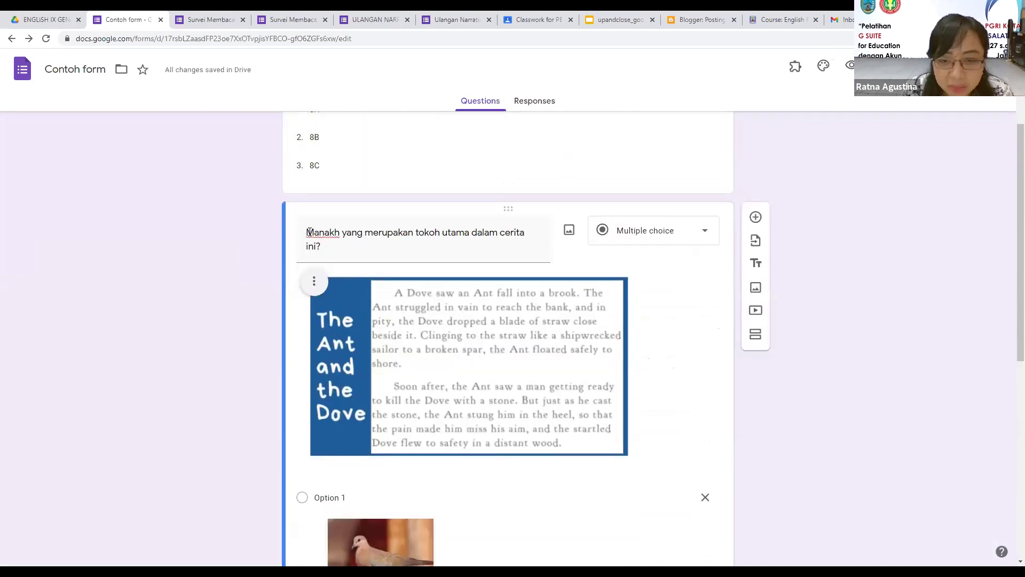
pyautogui.click(340, 233)
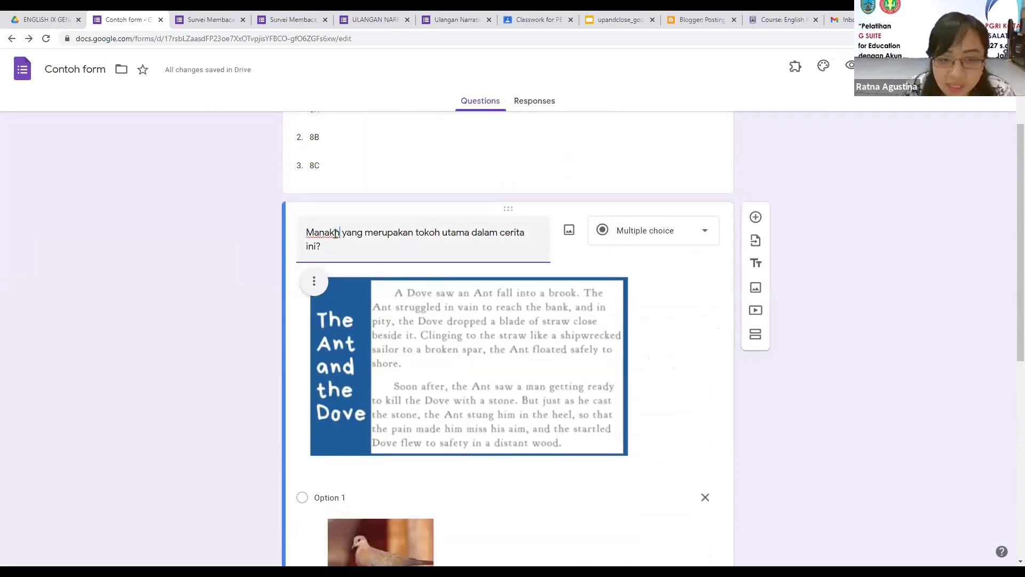
pyautogui.click(837, 398)
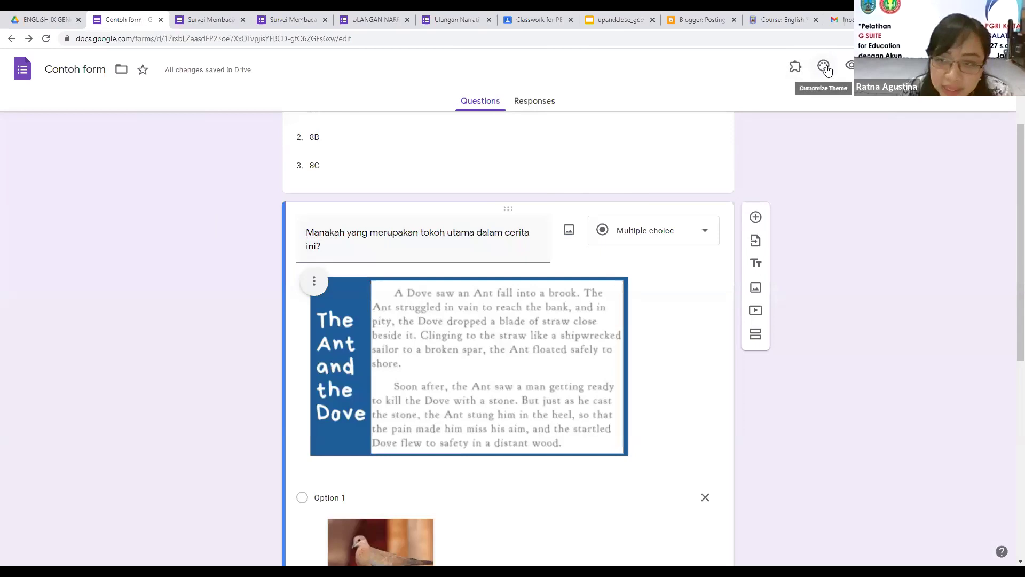
# Step: After trying indigo and orange, set a green theme with a darker green background
pyautogui.scroll(3, 838, 128)
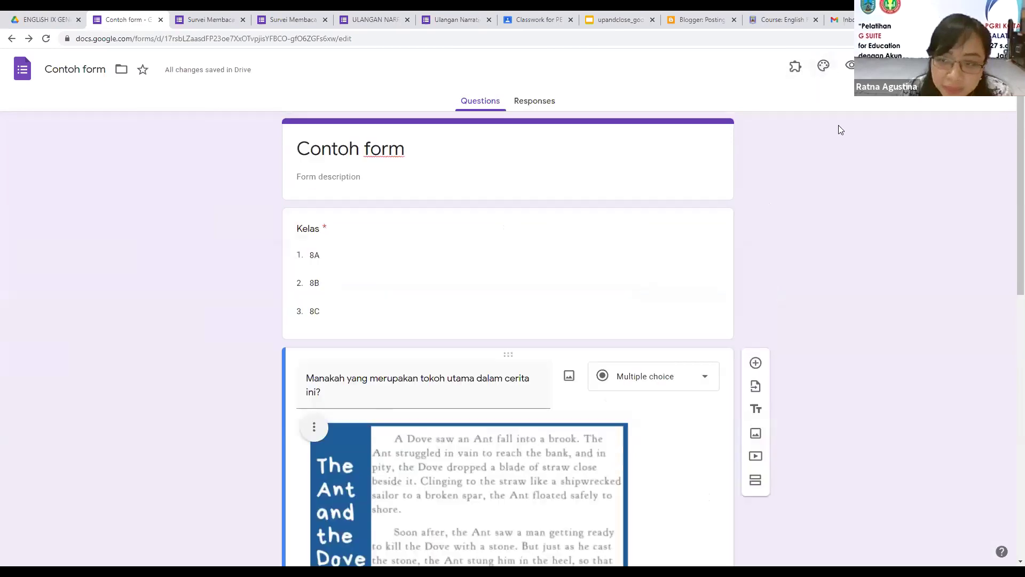
pyautogui.click(823, 65)
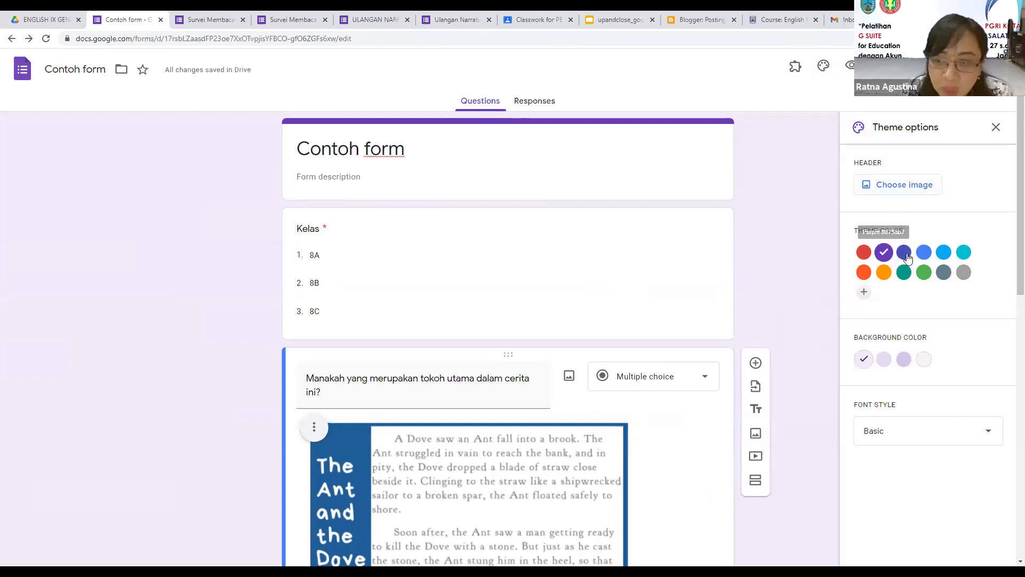
pyautogui.click(905, 255)
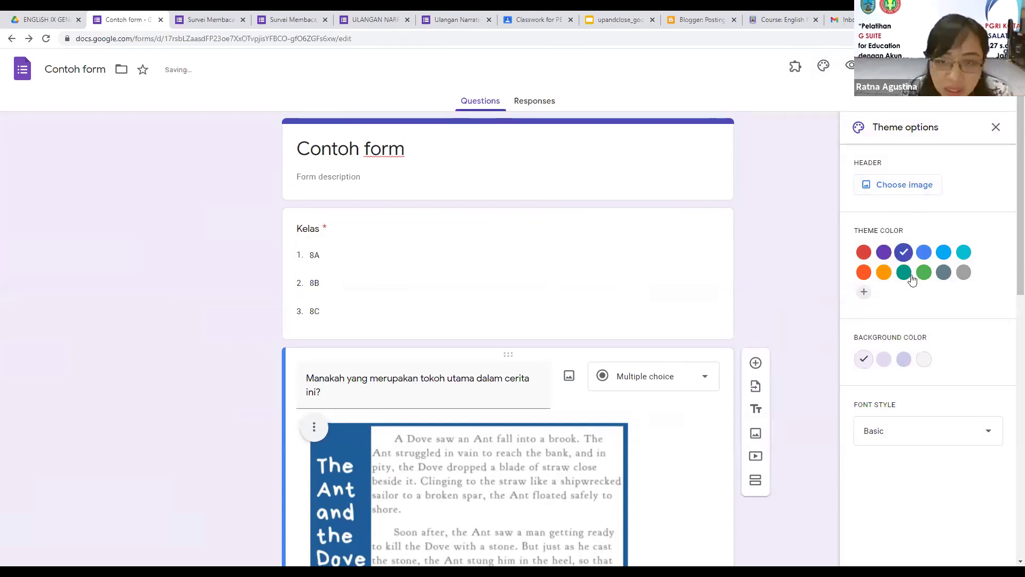
pyautogui.click(884, 273)
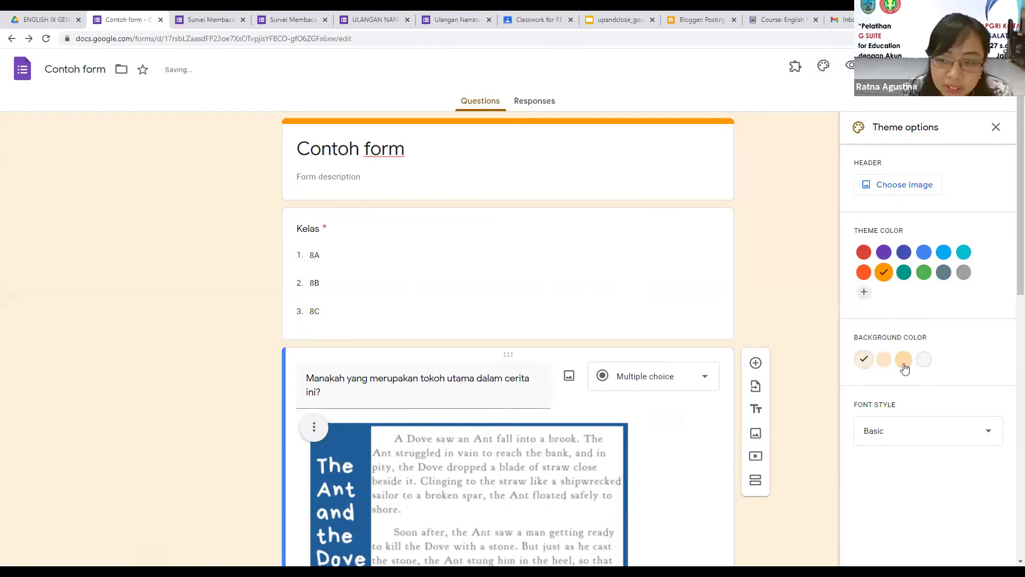
pyautogui.click(904, 359)
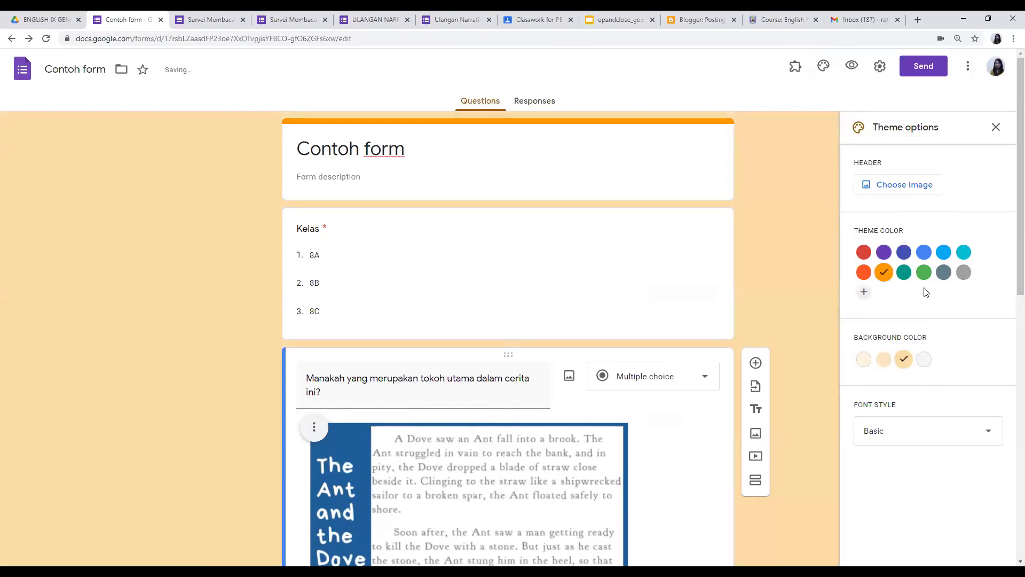
pyautogui.click(924, 272)
pyautogui.click(904, 360)
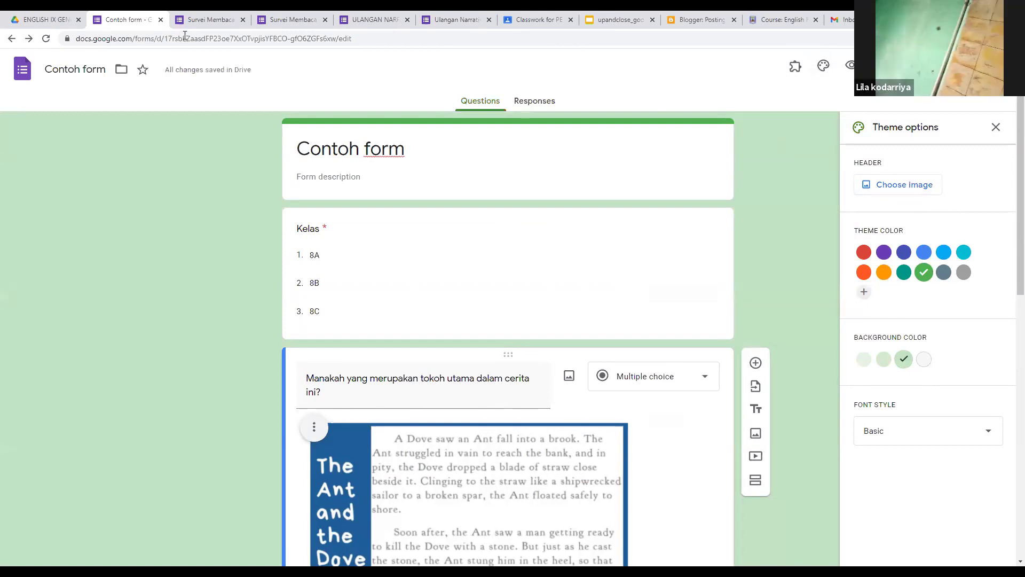
pyautogui.click(907, 191)
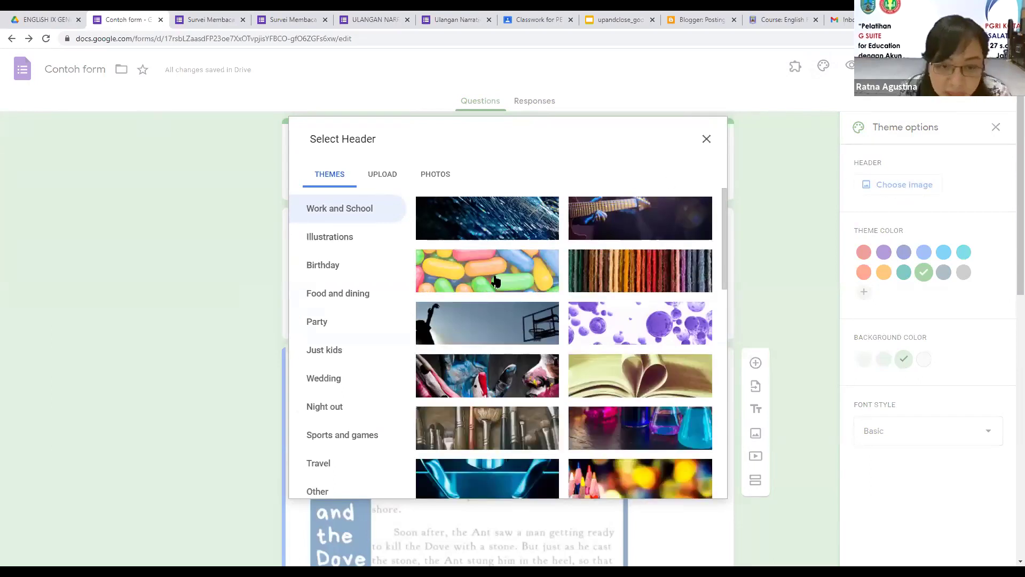
# Step: Make the open-book photo Contoh form's header image, then open the form settings
pyautogui.click(582, 358)
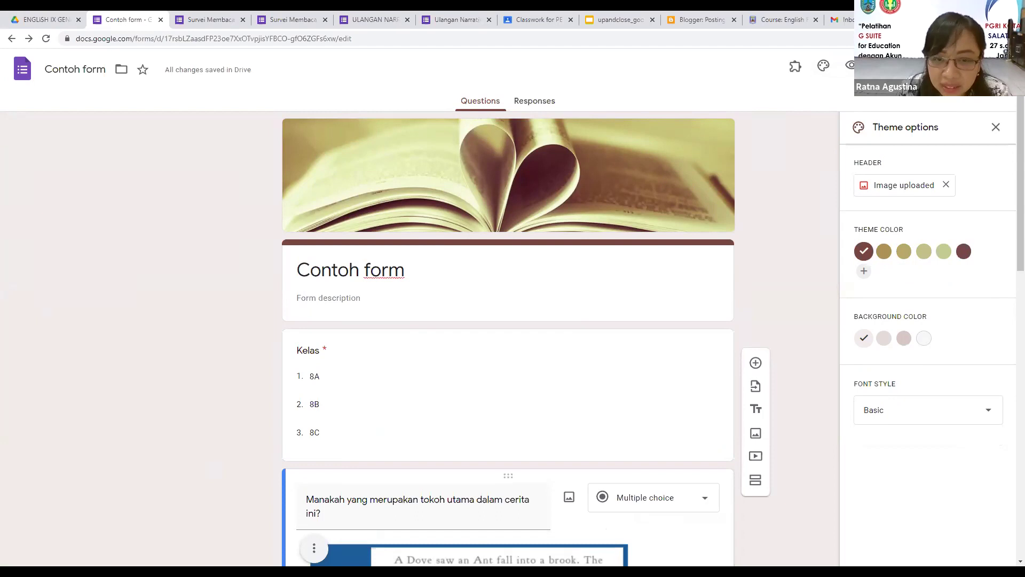
pyautogui.click(879, 66)
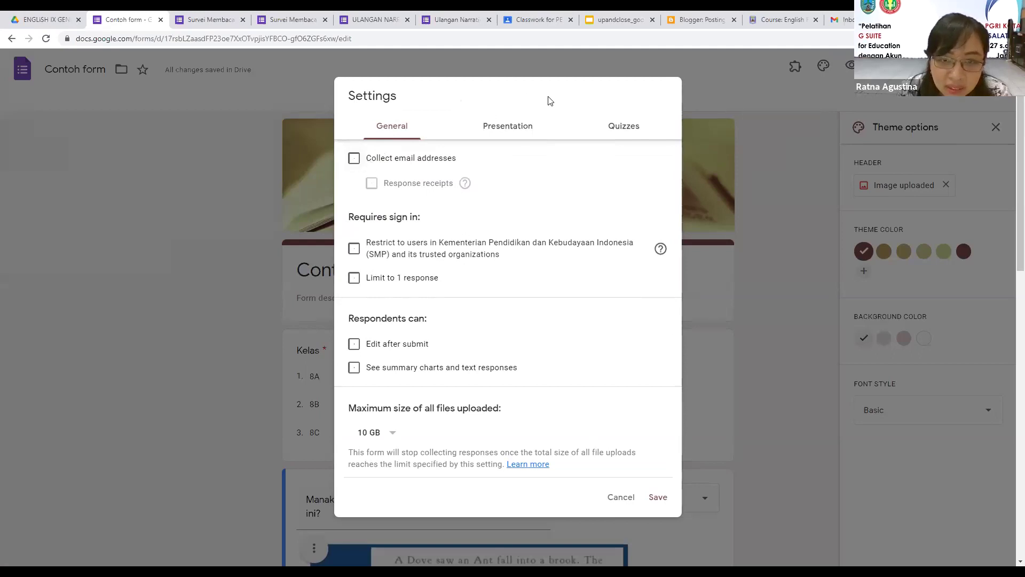
# Step: Turn Collect email addresses on and save, then switch it back off in the reopened Settings
pyautogui.click(353, 161)
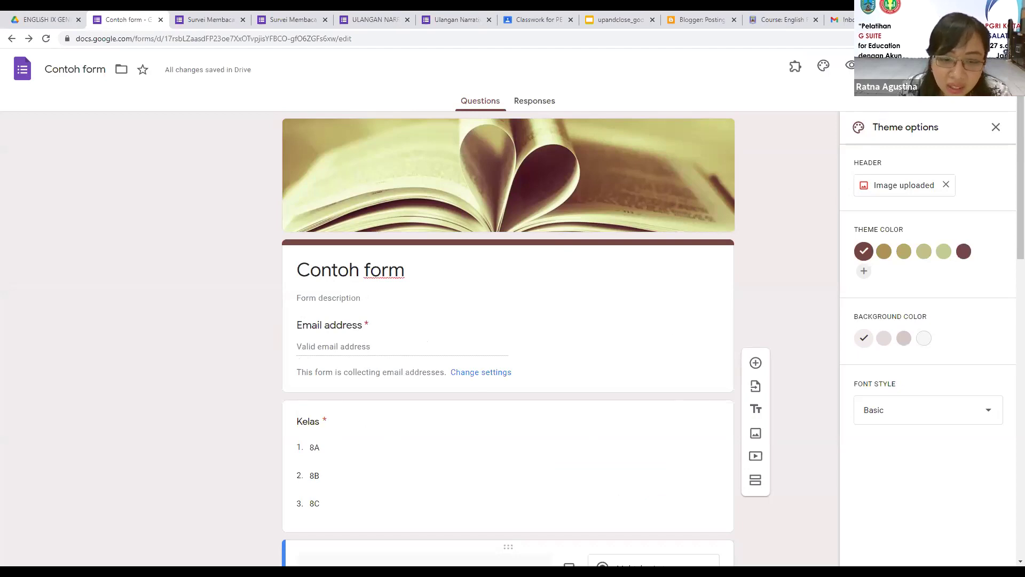
pyautogui.click(879, 65)
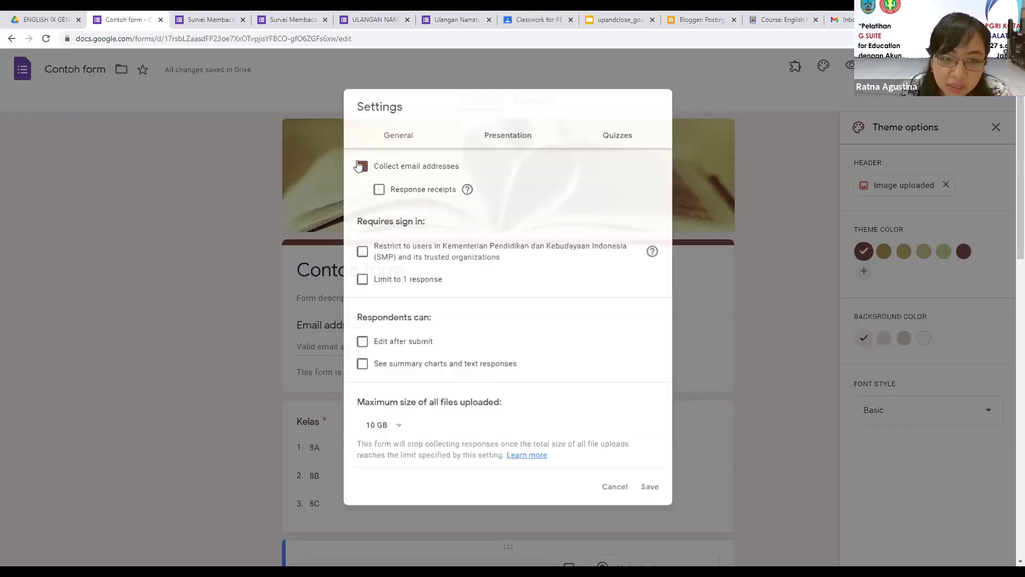
pyautogui.click(377, 160)
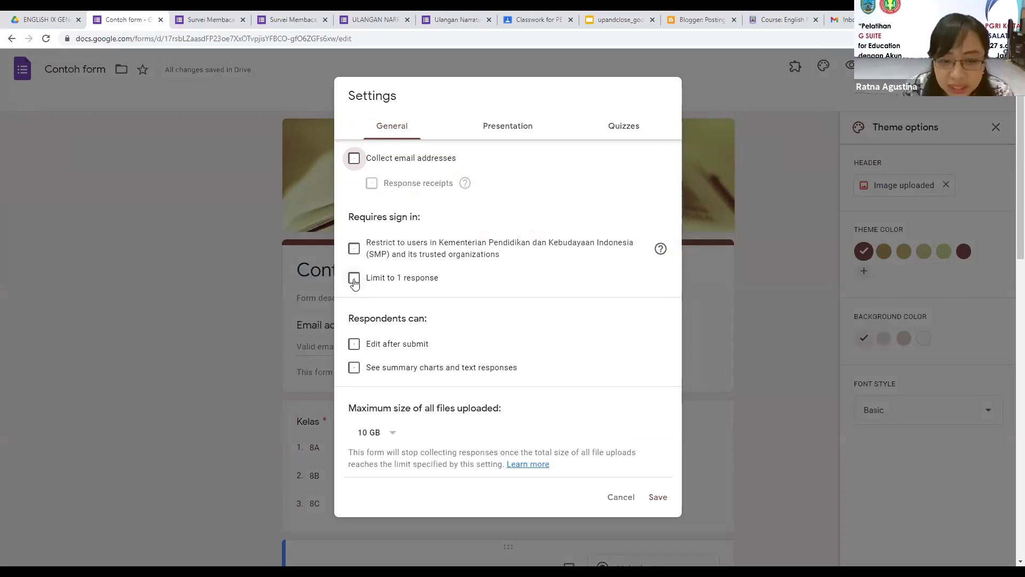
# Step: Try the Limit to 1 response option, then turn it back off
pyautogui.click(354, 281)
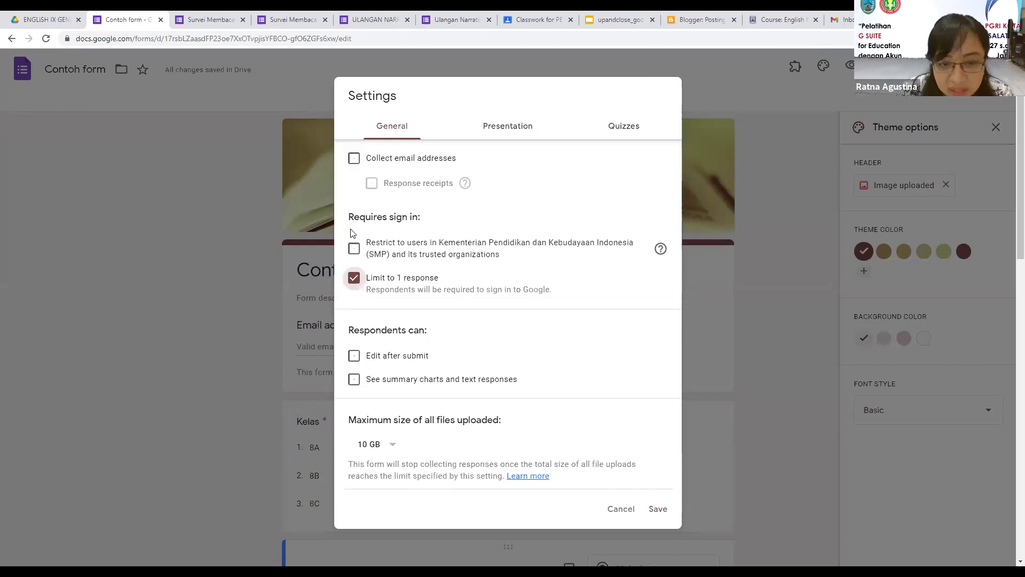
pyautogui.click(354, 279)
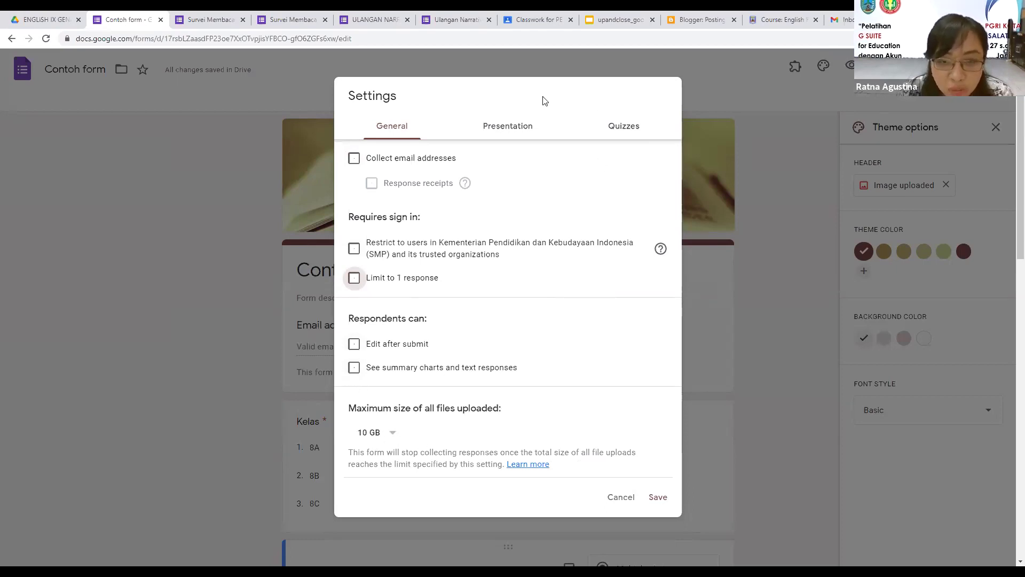
pyautogui.click(527, 132)
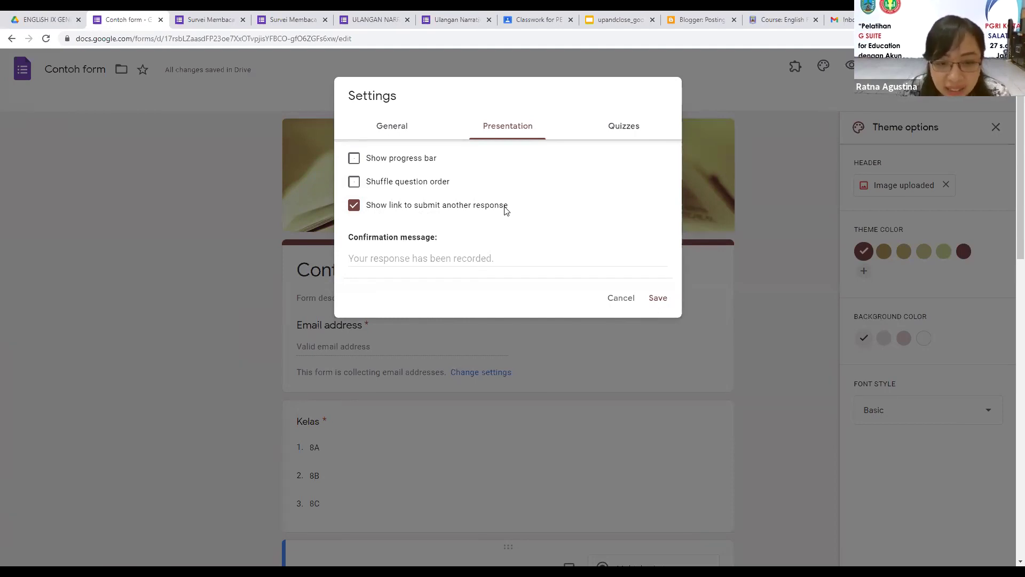
# Step: Set the confirmation message to 'Terima kasih sudah berpartisipasi dan mengerjakan dengan sungguh-sungguh.'
pyautogui.click(390, 258)
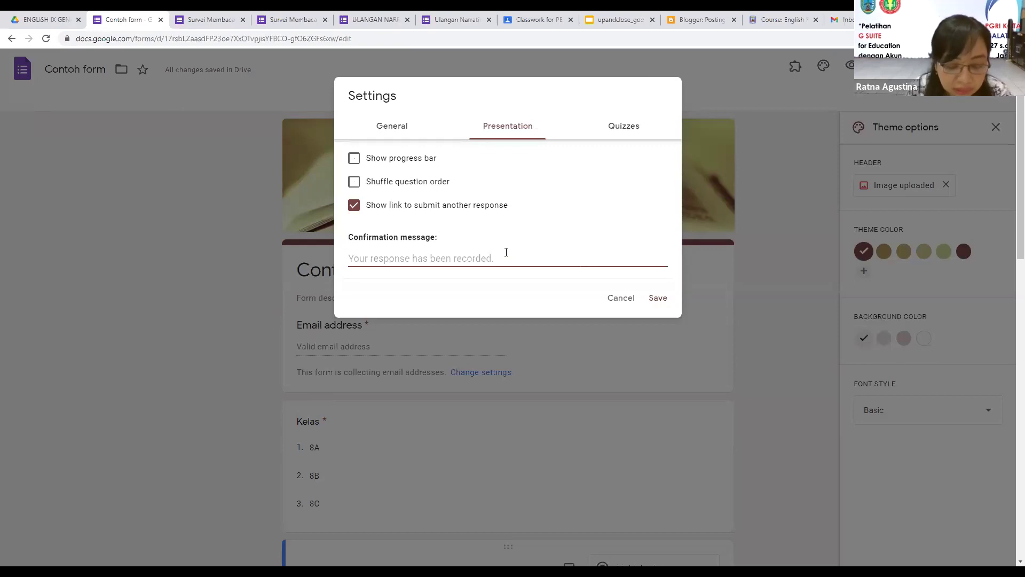
pyautogui.write('Terima ks')
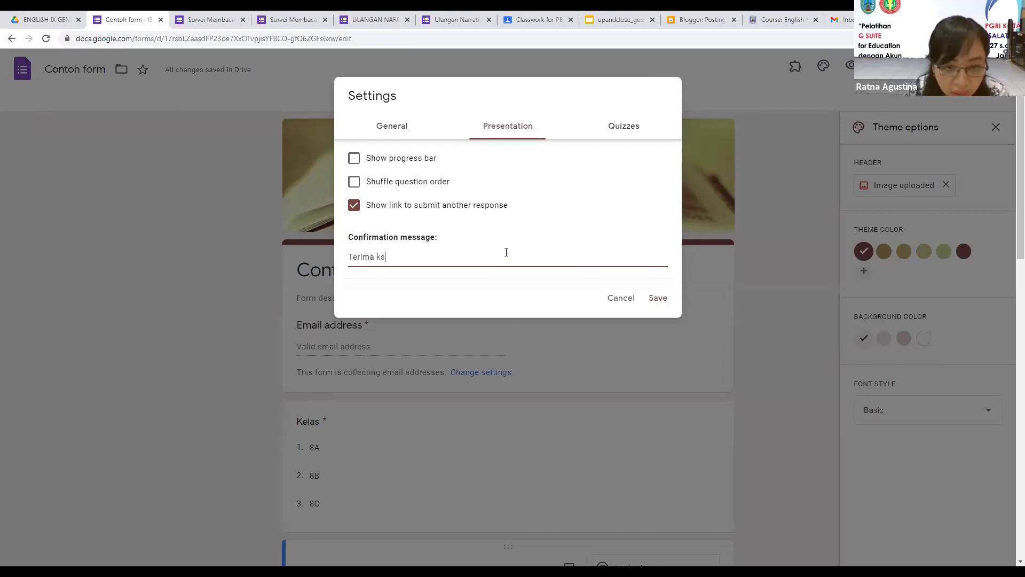
pyautogui.press('BackSpace')
pyautogui.write('asih sudah berp')
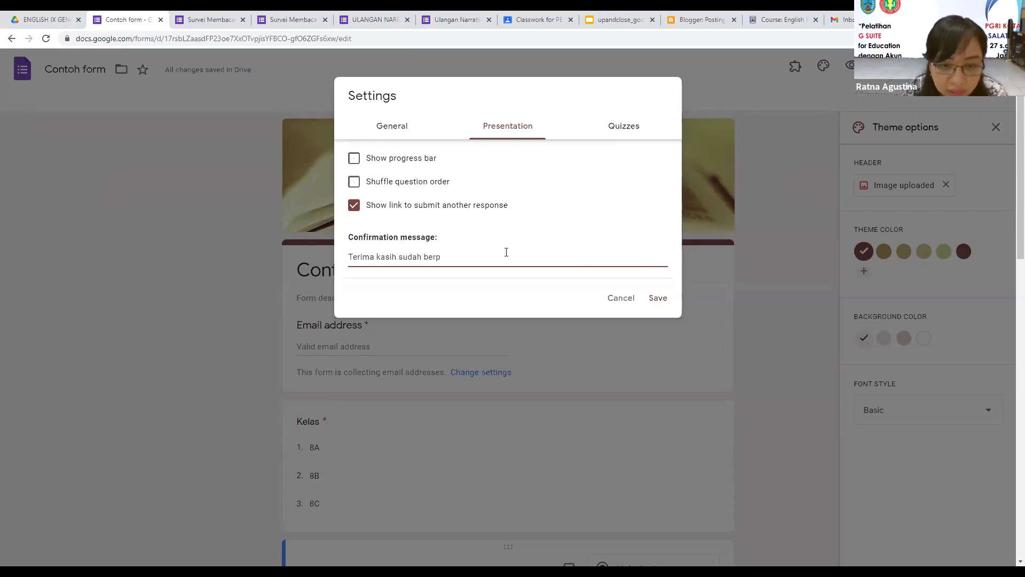
pyautogui.write('artisi[pas')
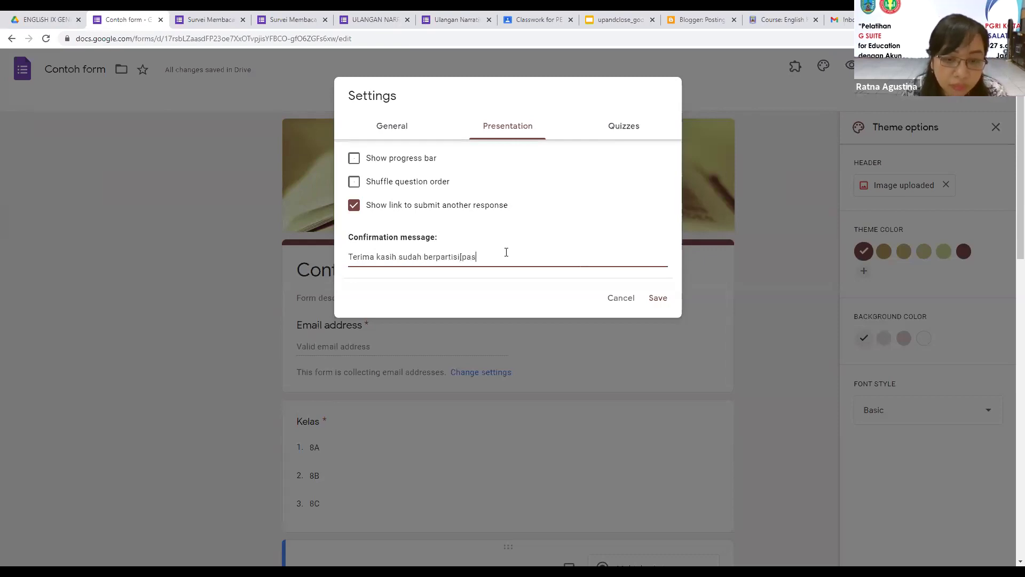
pyautogui.press('BackSpace')
pyautogui.press('BackSpace')
pyautogui.press('BackSpace')
pyautogui.press('BackSpace')
pyautogui.write('pasi dan men')
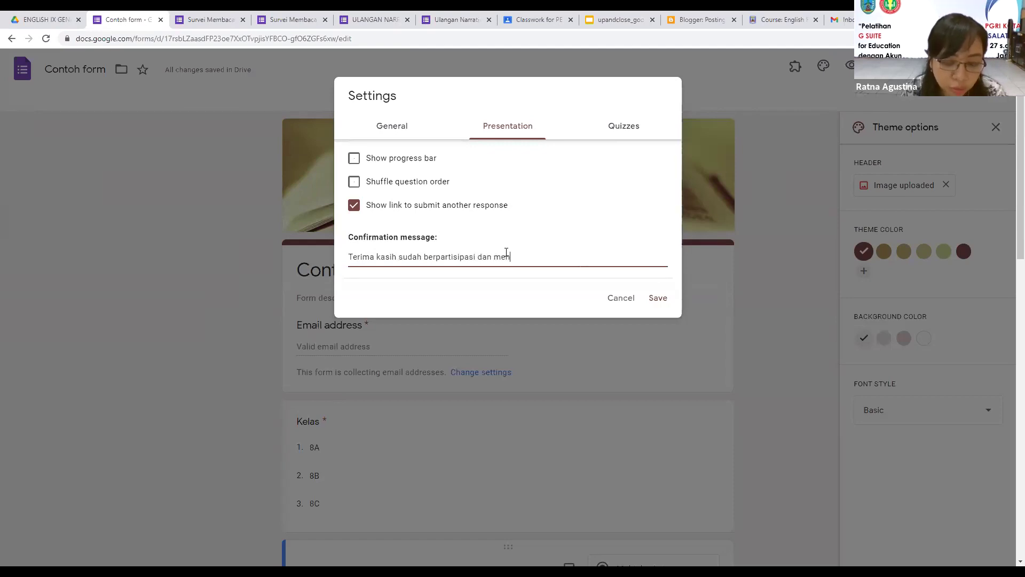
pyautogui.write('gerjakan dengan su')
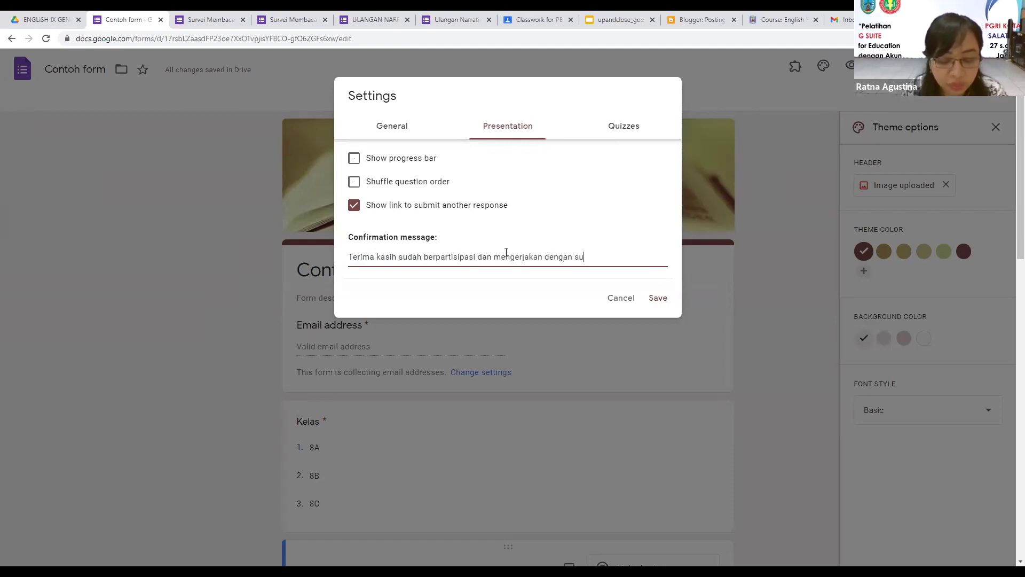
pyautogui.write('ngguh-sungguh.')
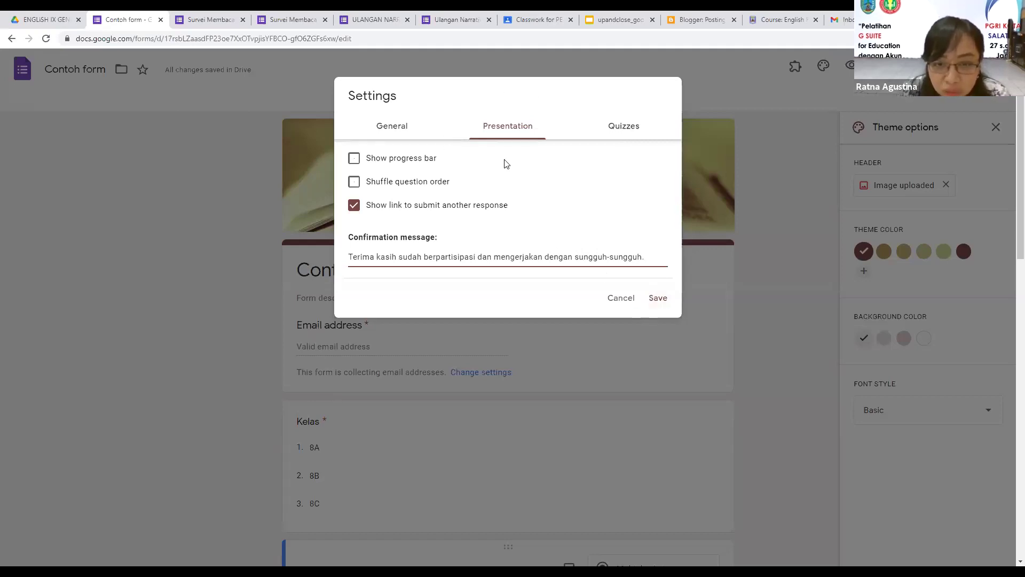
pyautogui.click(624, 128)
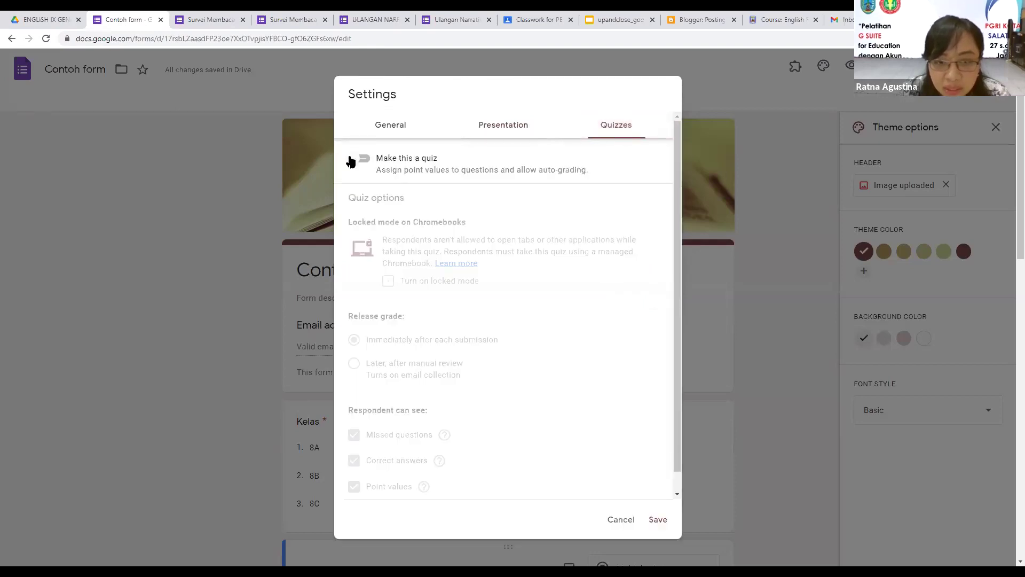
# Step: Switch on Make this a quiz, review the grade-release options, and close Settings
pyautogui.click(359, 160)
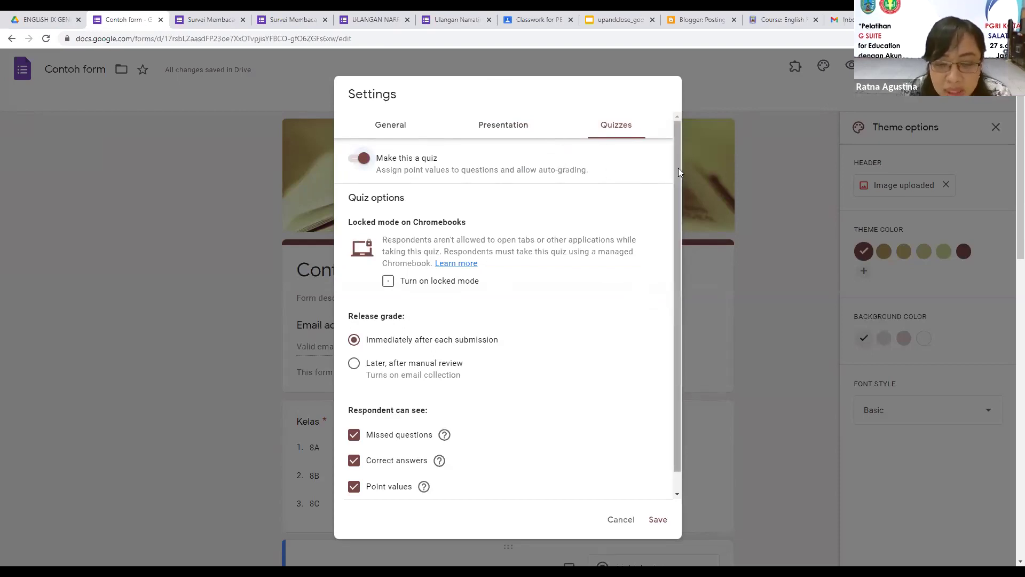
pyautogui.moveTo(678, 167); pyautogui.dragTo(673, 171)
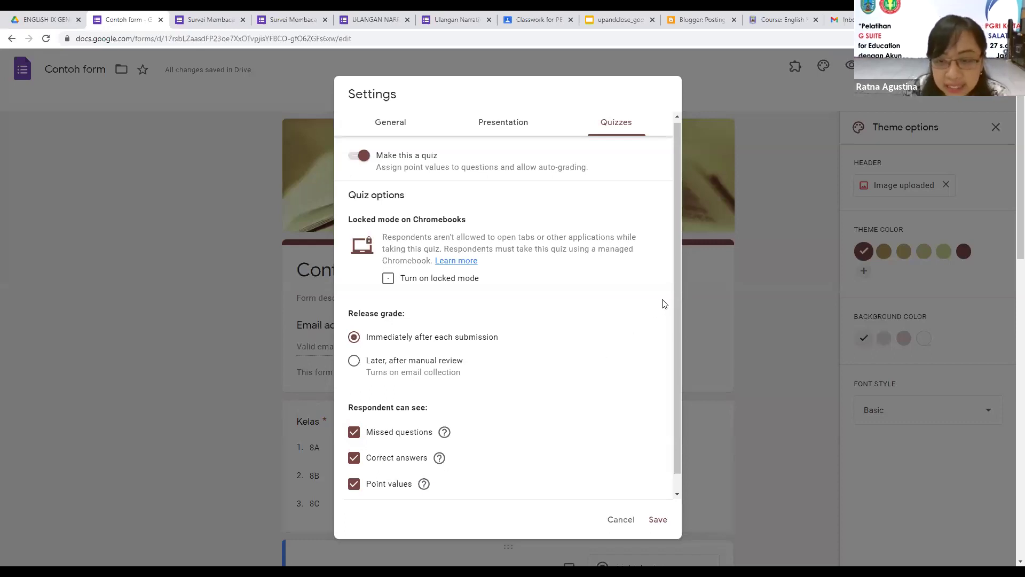
pyautogui.scroll(-1, 674, 312)
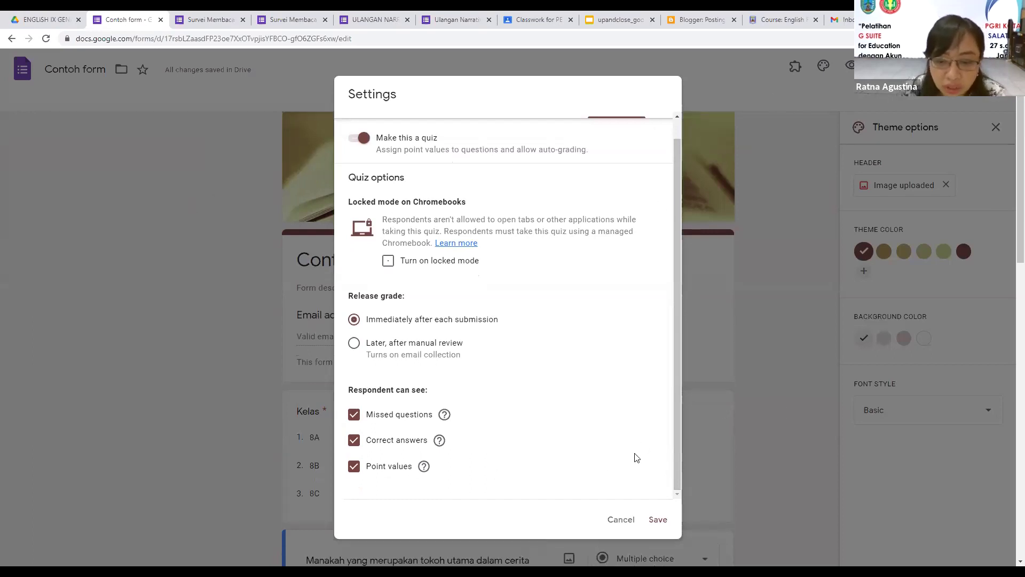
pyautogui.scroll(-1, 629, 460)
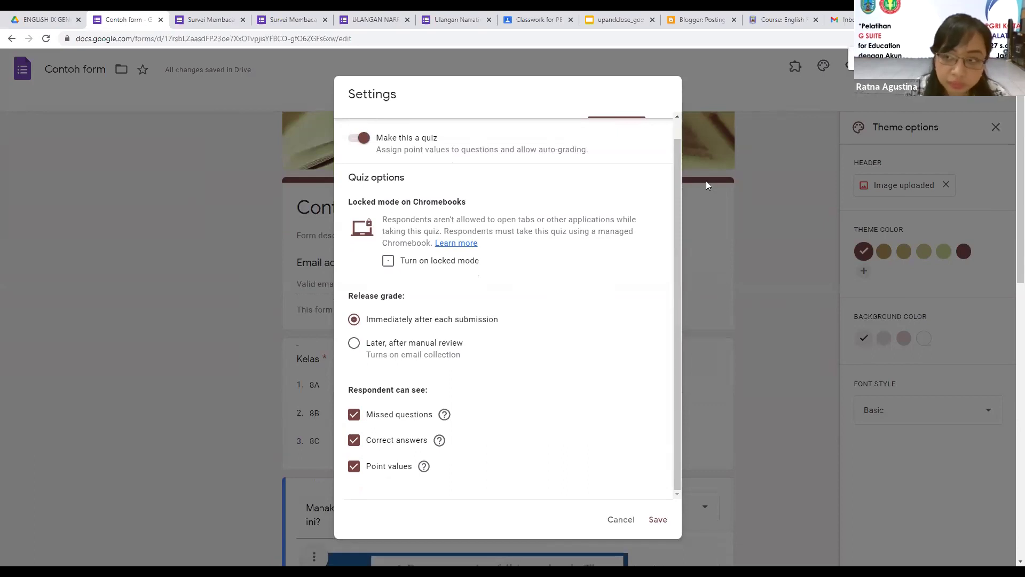
pyautogui.hotkey('ctrl', '-')
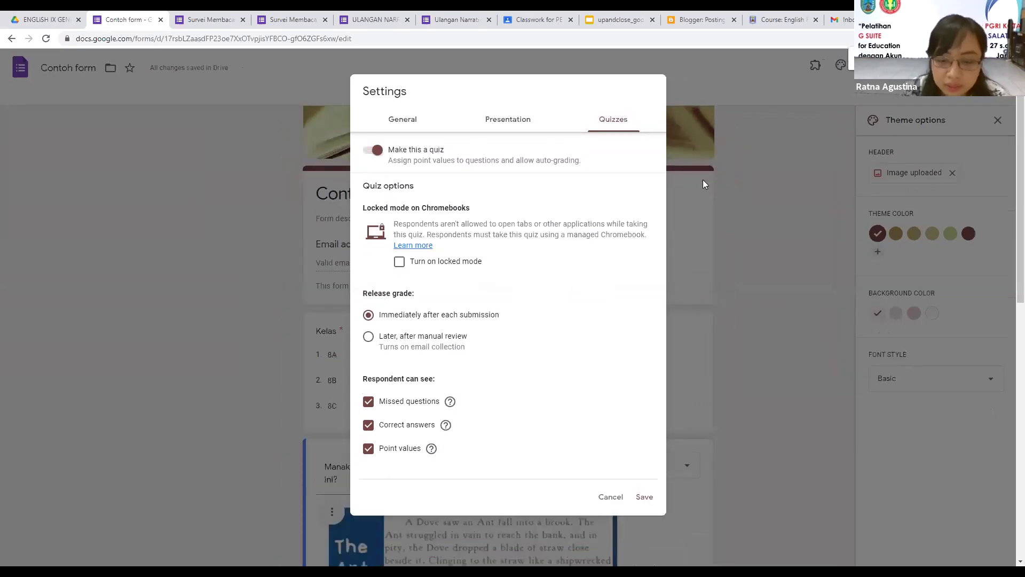
pyautogui.hotkey('ctrl', '-')
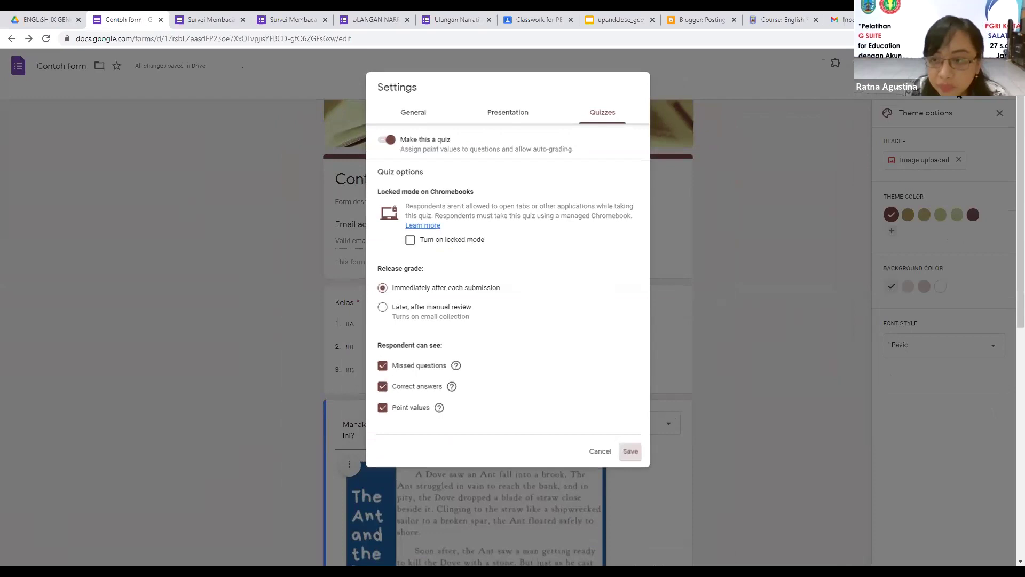
pyautogui.press('Escape')
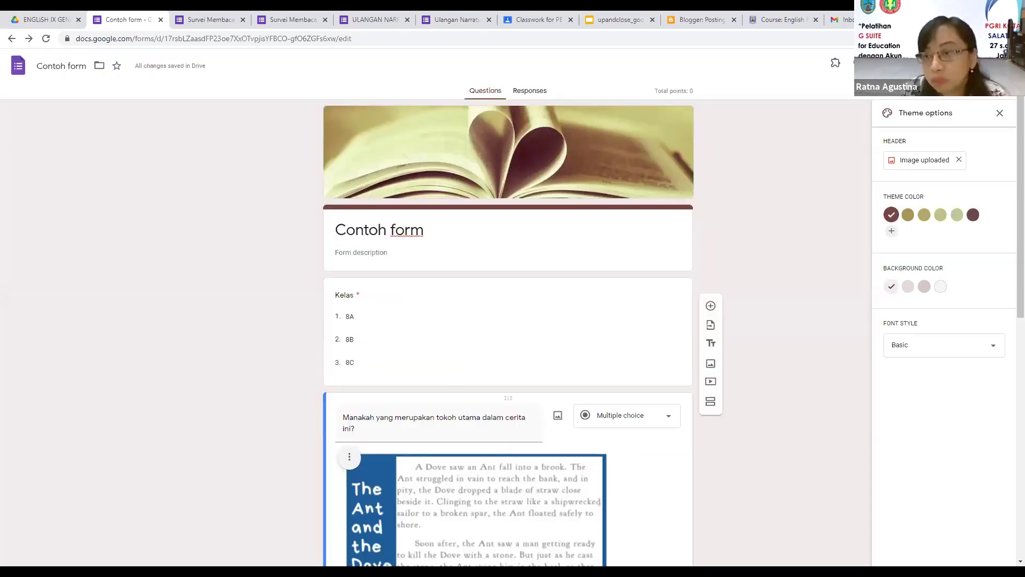
pyautogui.hotkey('ctrl', '+')
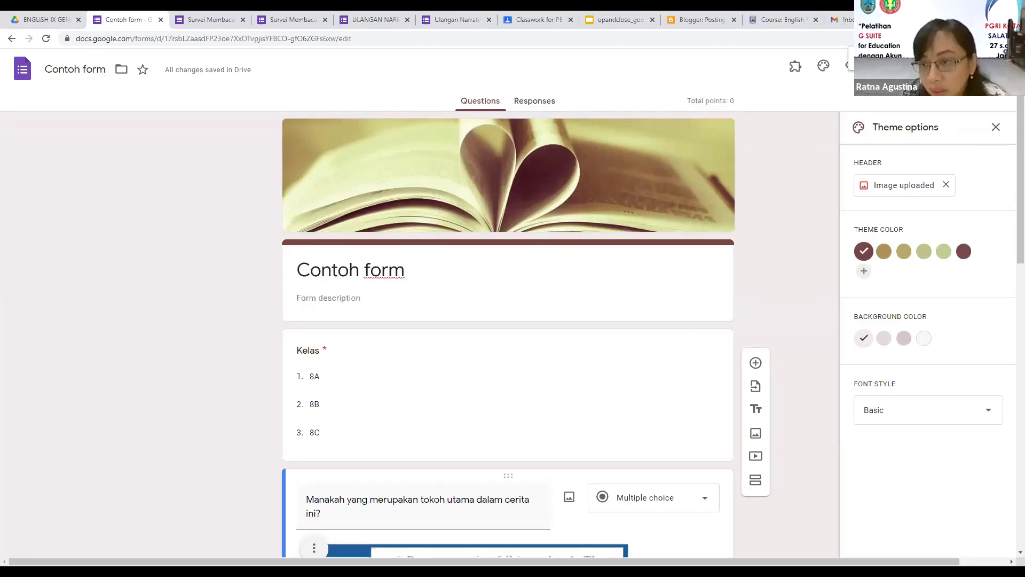
# Step: Open the three-dot More menu at the top right of the form editor
pyautogui.click(973, 66)
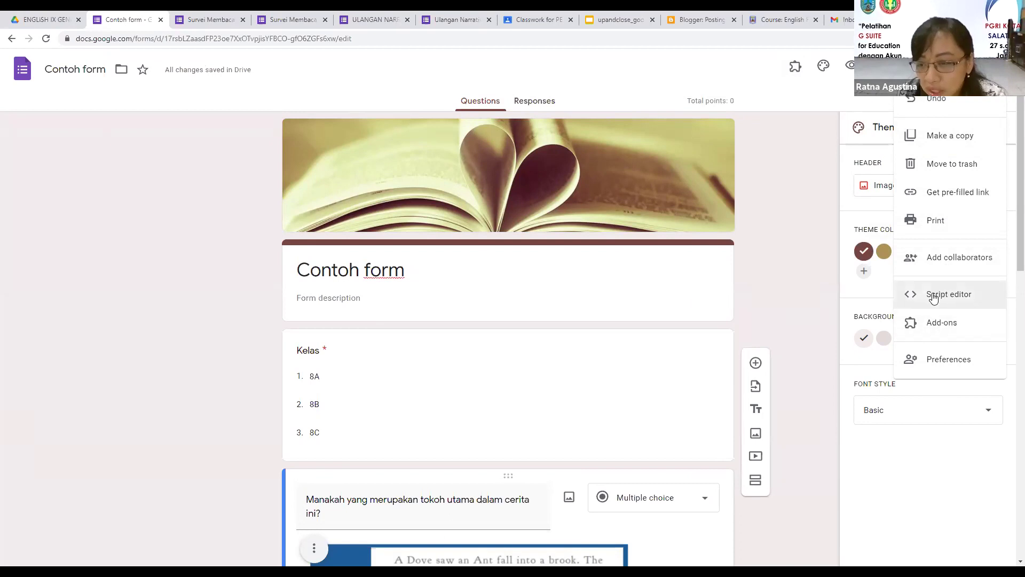
# Step: Invite the colleague's e-mail as an Editor of Contoh form, then switch to Survei Membaca Nyaring
pyautogui.click(922, 260)
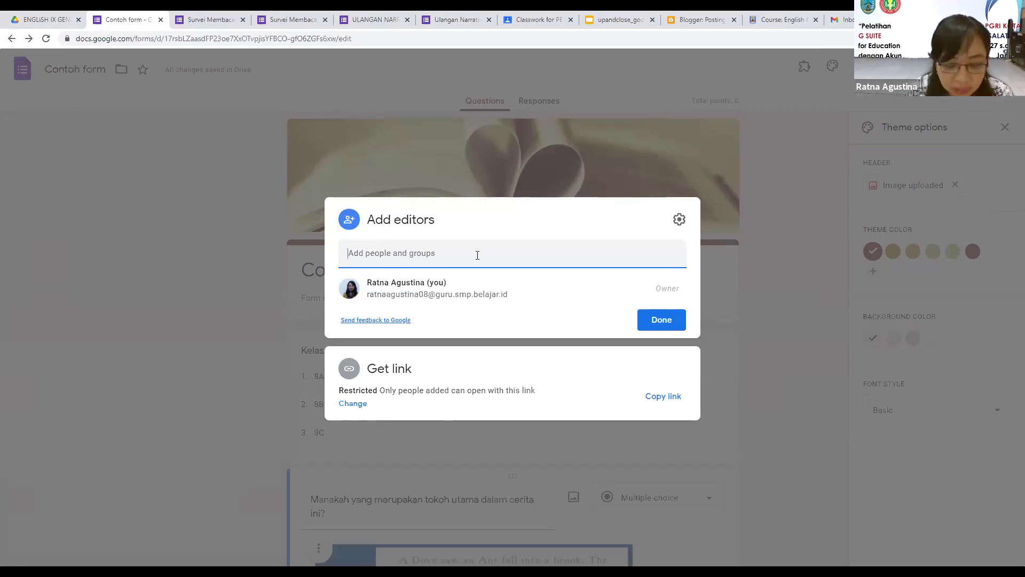
pyautogui.hotkey('ctrl', 'v')
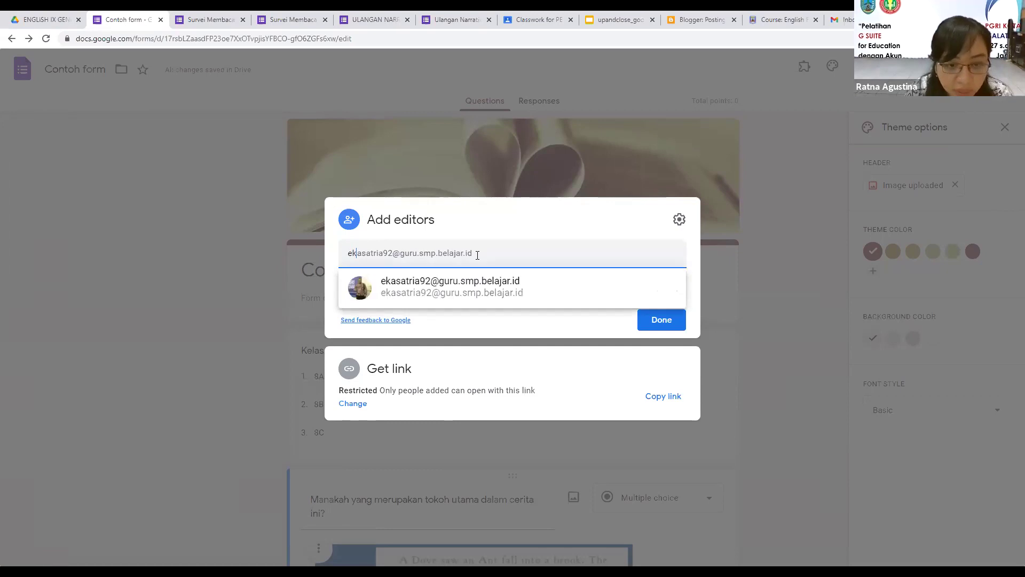
pyautogui.click(454, 293)
pyautogui.click(675, 229)
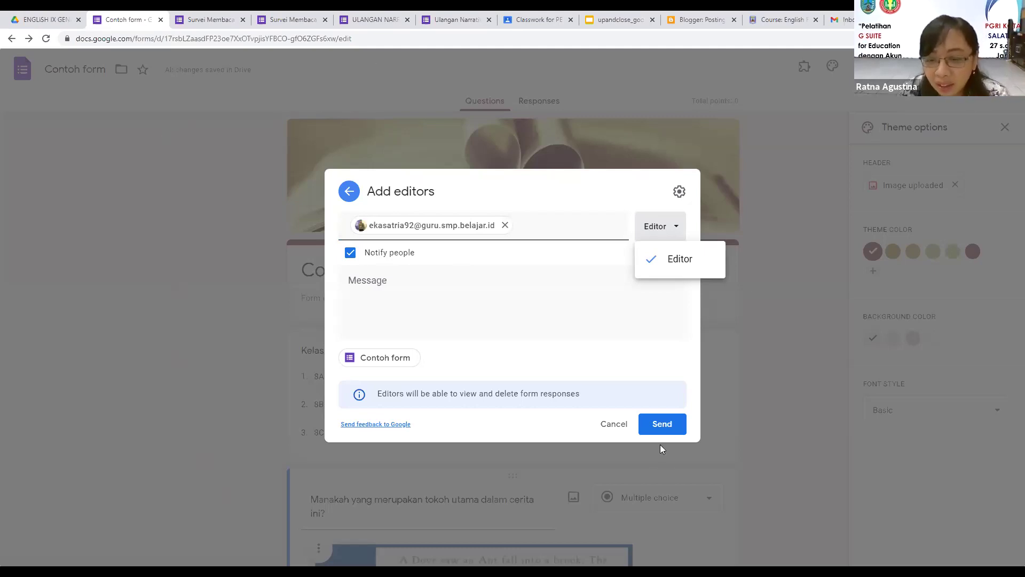
pyautogui.click(685, 423)
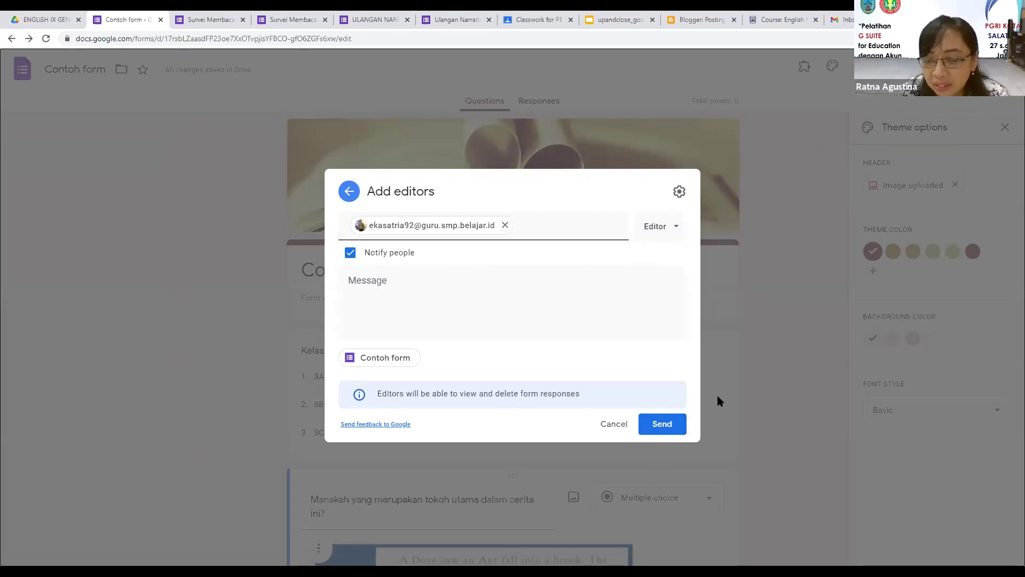
pyautogui.click(672, 427)
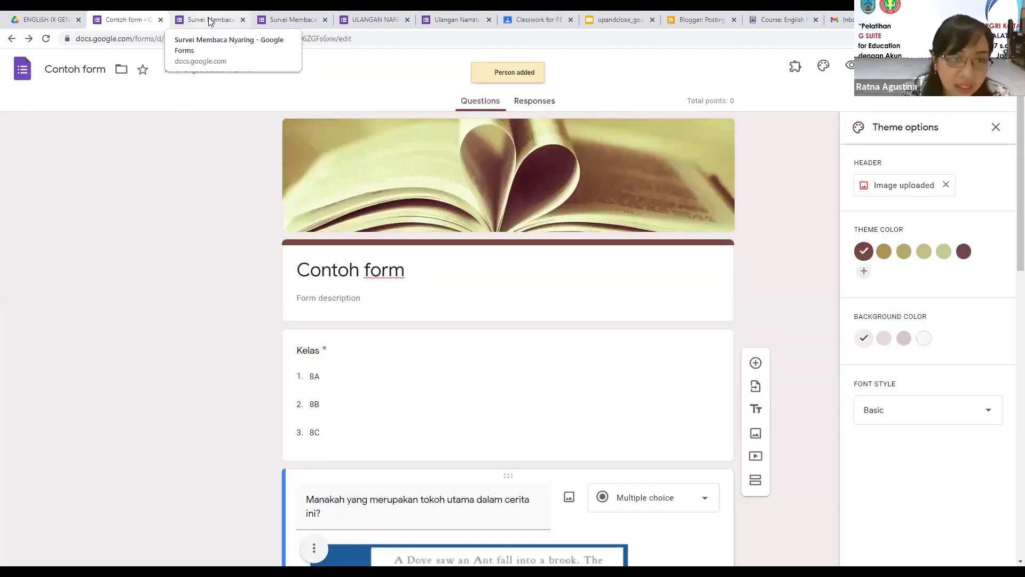
pyautogui.click(209, 20)
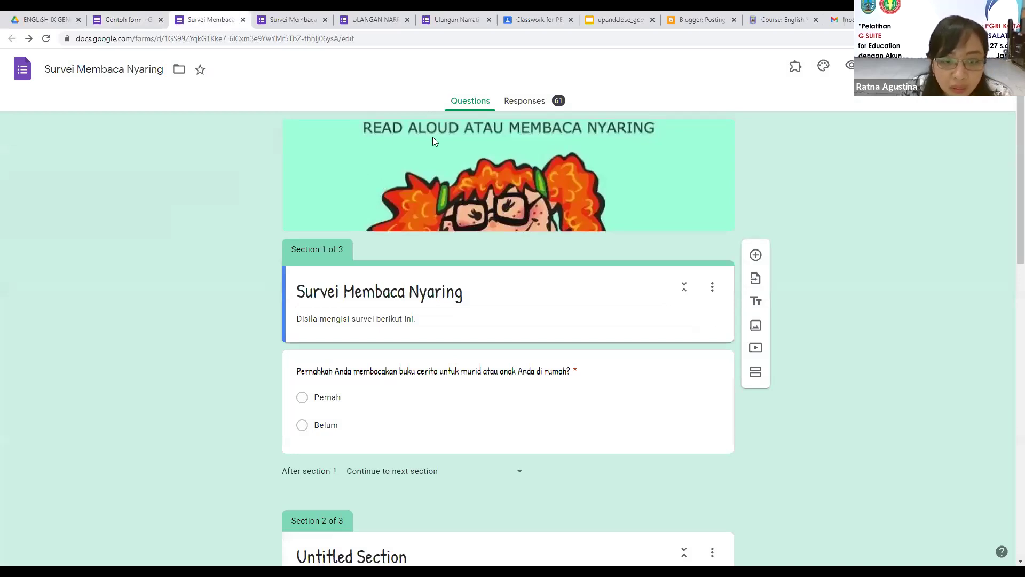
# Step: Show the first question's branching: Pernah goes to section 2, Belum to section 3
pyautogui.click(286, 18)
pyautogui.click(214, 20)
pyautogui.scroll(-3, 493, 176)
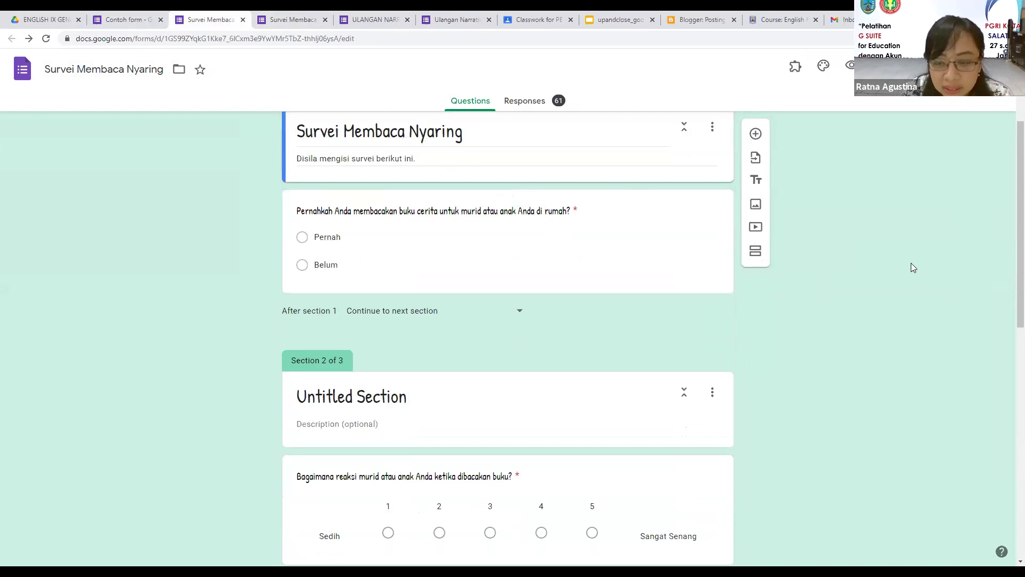
pyautogui.hotkey('ctrl', '-')
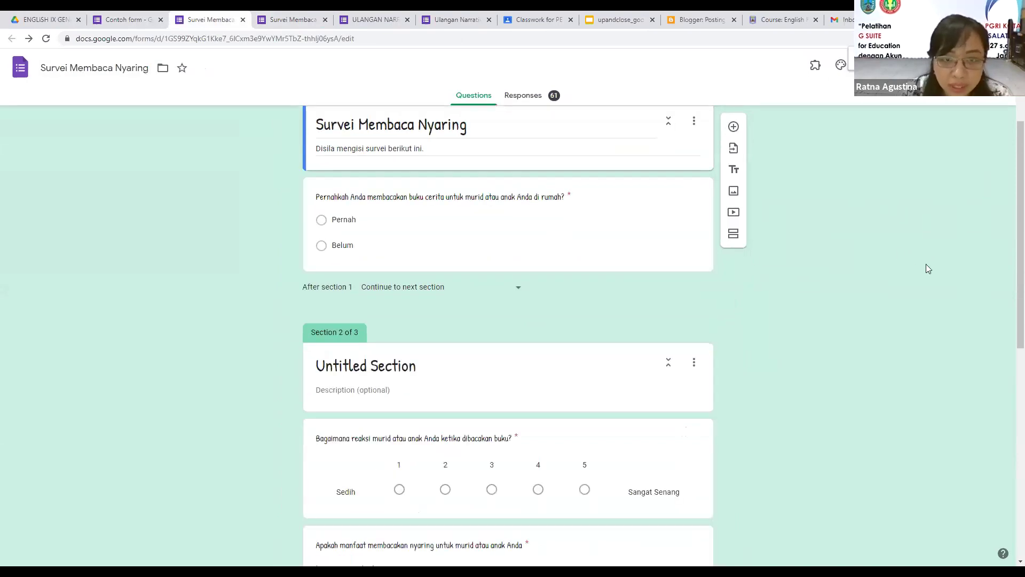
pyautogui.scroll(1, 427, 320)
pyautogui.scroll(2, 422, 370)
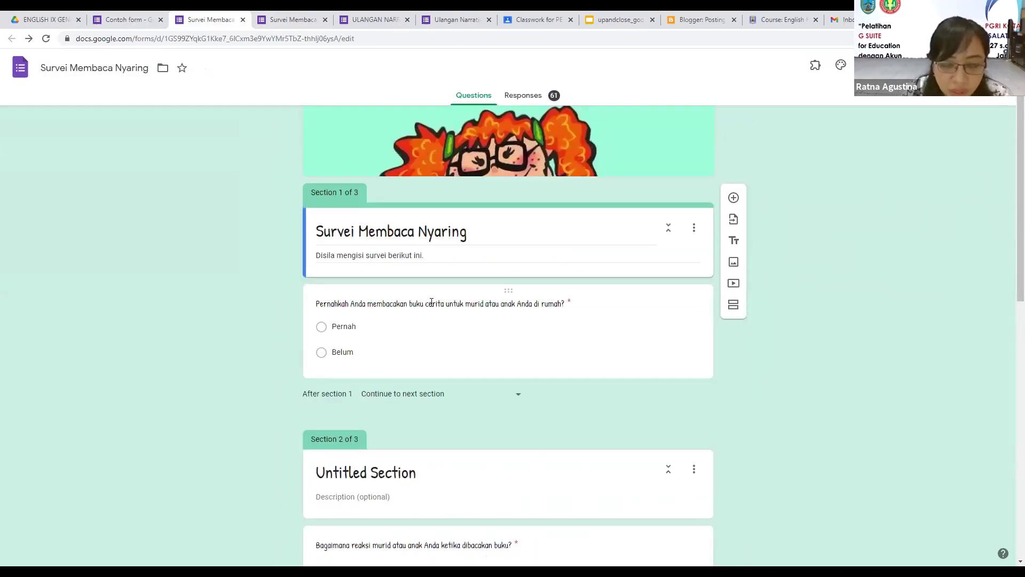
pyautogui.click(428, 325)
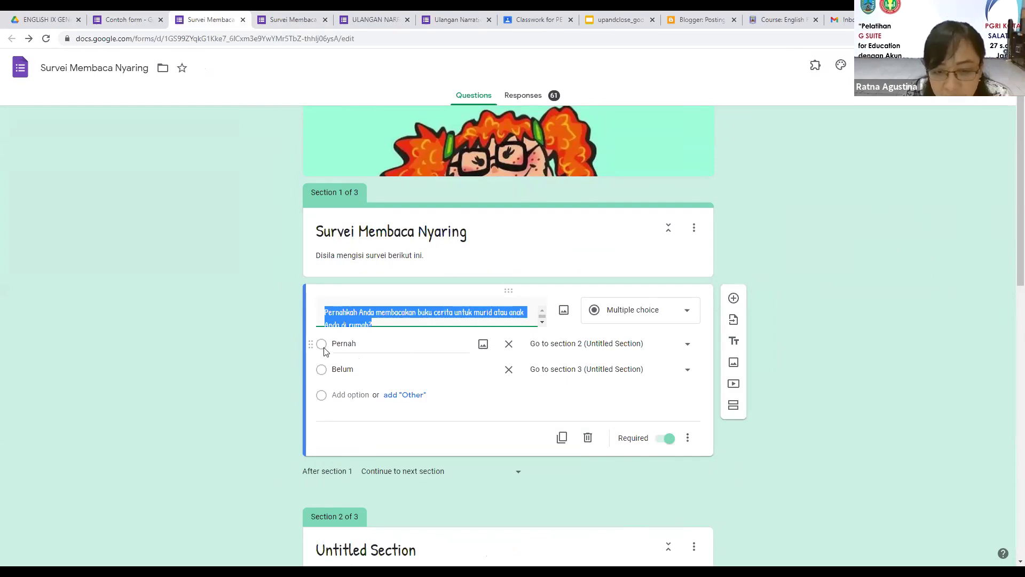
pyautogui.scroll(-2, 774, 299)
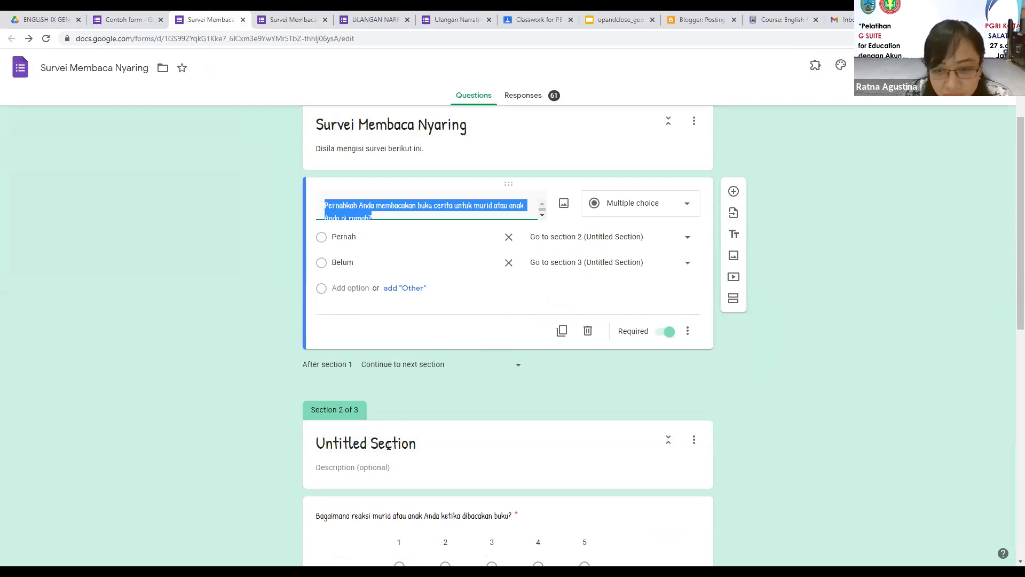
# Step: Add a question 'pernahkah anda membacakan buku...' with answer choices Ya and Tidak
pyautogui.click(640, 372)
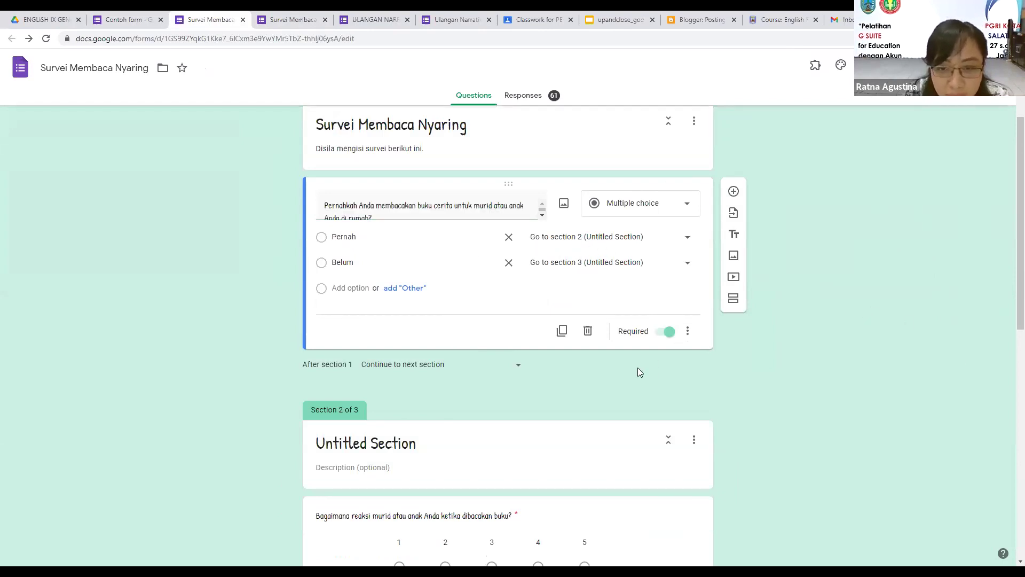
pyautogui.click(734, 191)
pyautogui.write('pe')
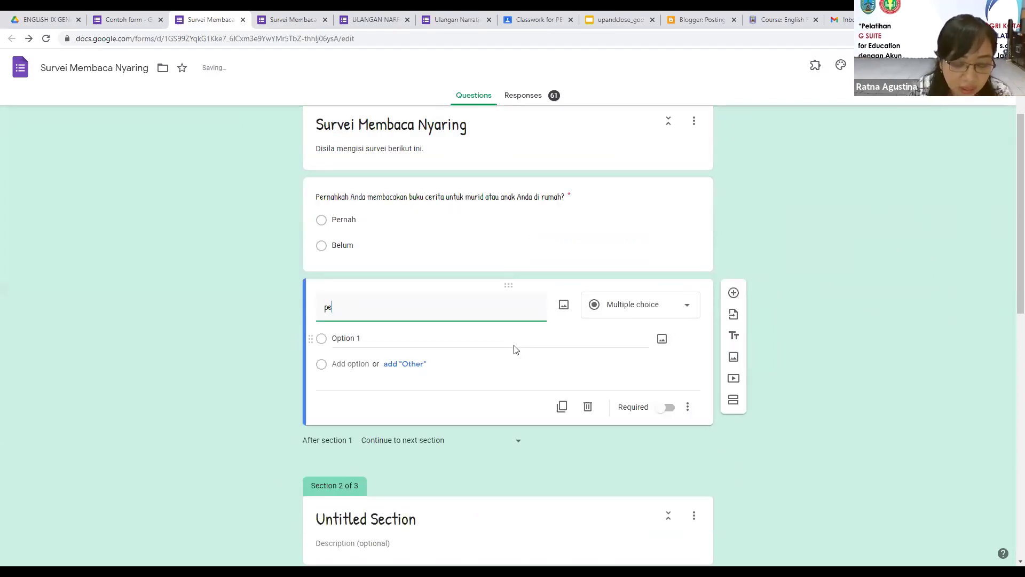
pyautogui.write('rnahka')
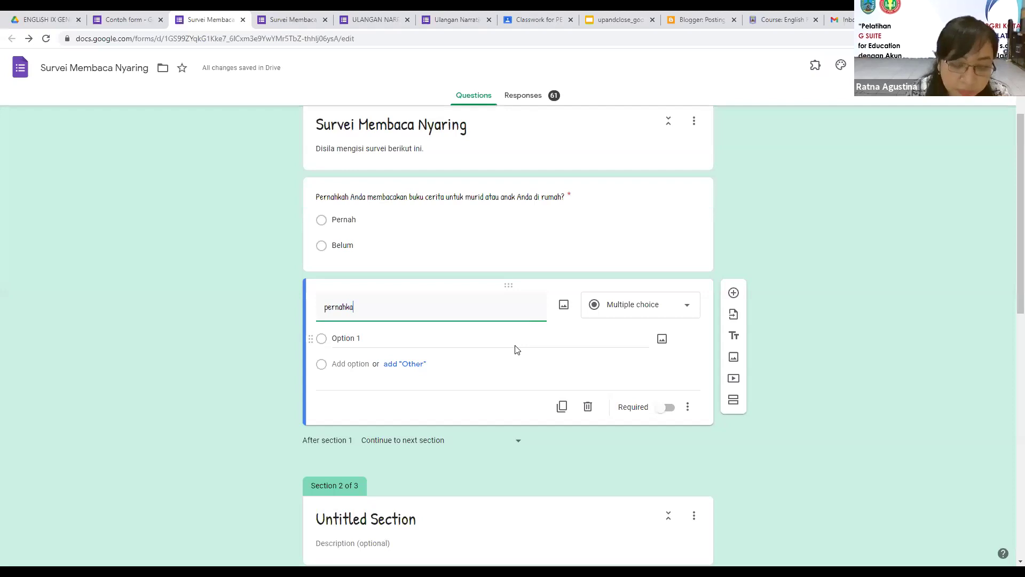
pyautogui.write('h anda mem')
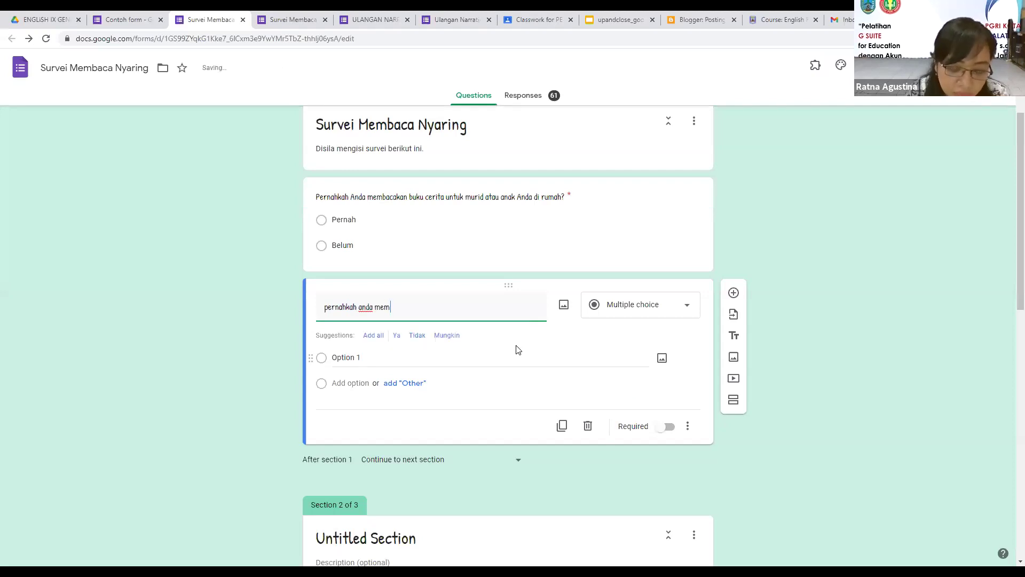
pyautogui.write('bacakan buku')
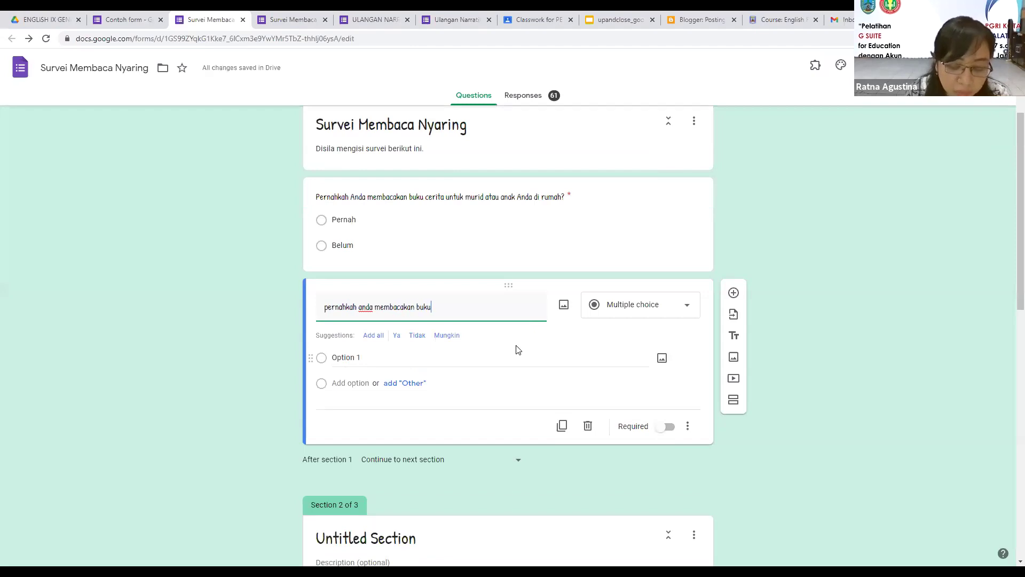
pyautogui.write('...')
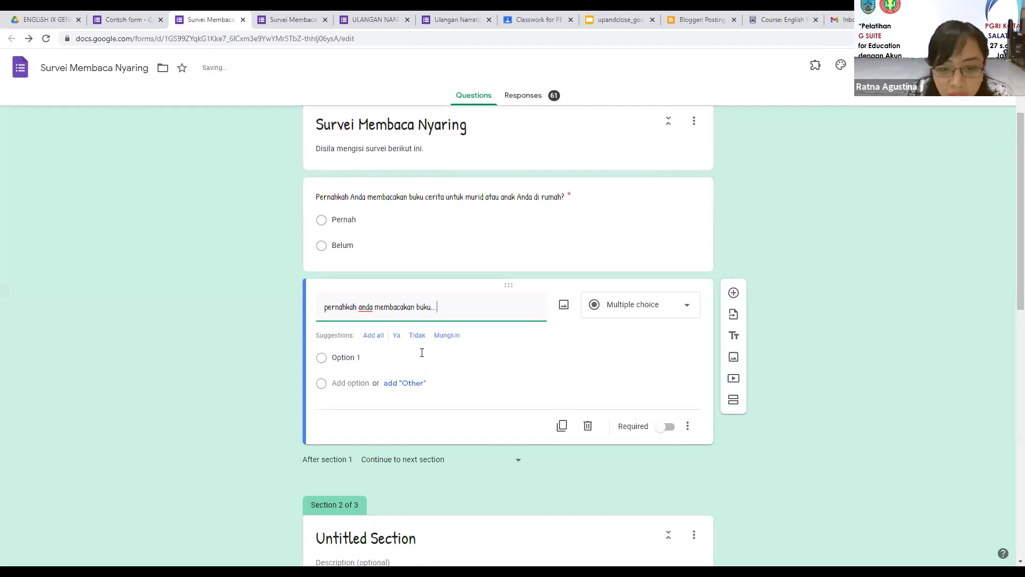
pyautogui.click(397, 335)
pyautogui.click(400, 335)
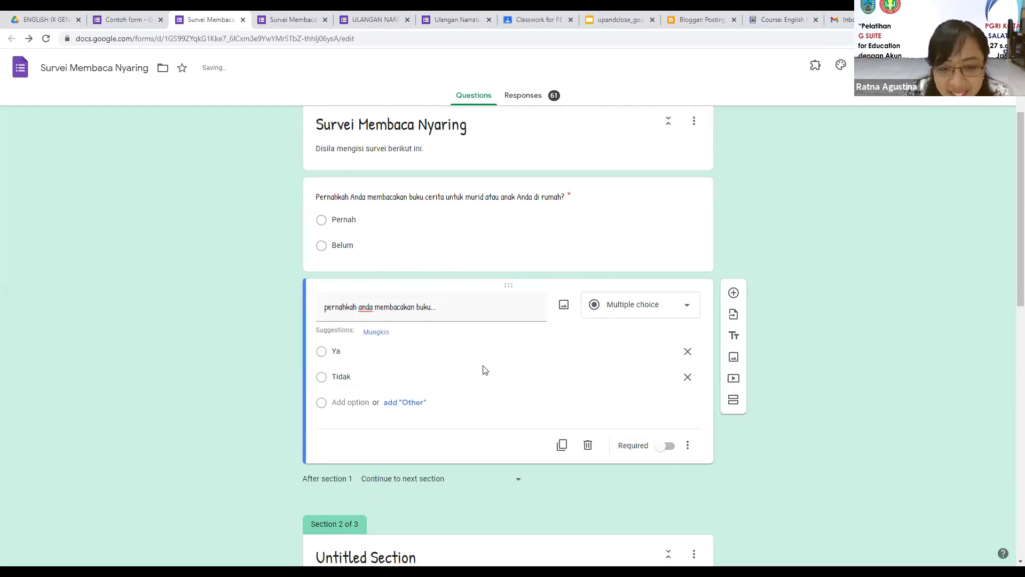
# Step: Enable Go to section based on answer for the new Ya/Tidak question
pyautogui.click(689, 450)
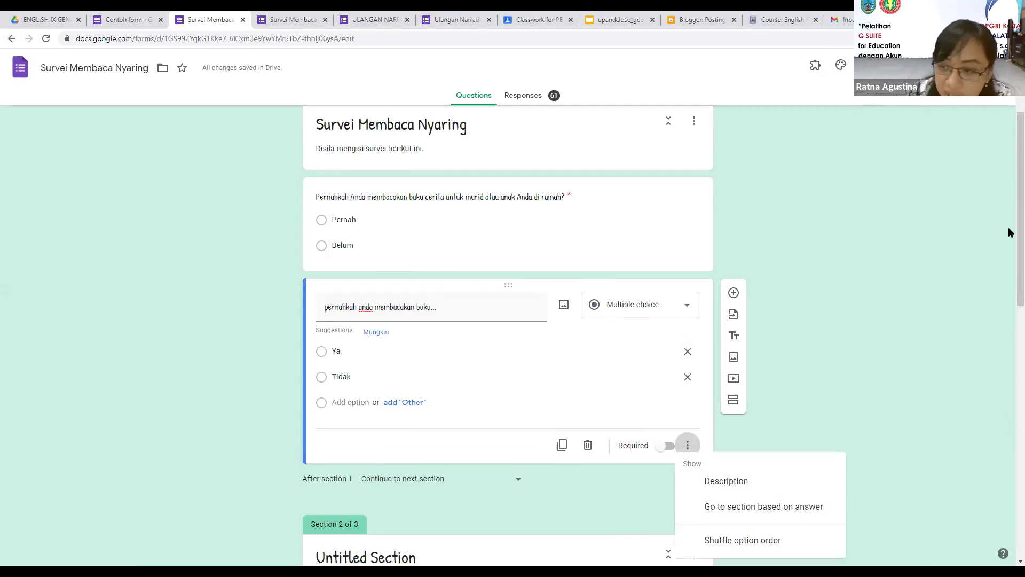
pyautogui.scroll(-2, 1008, 234)
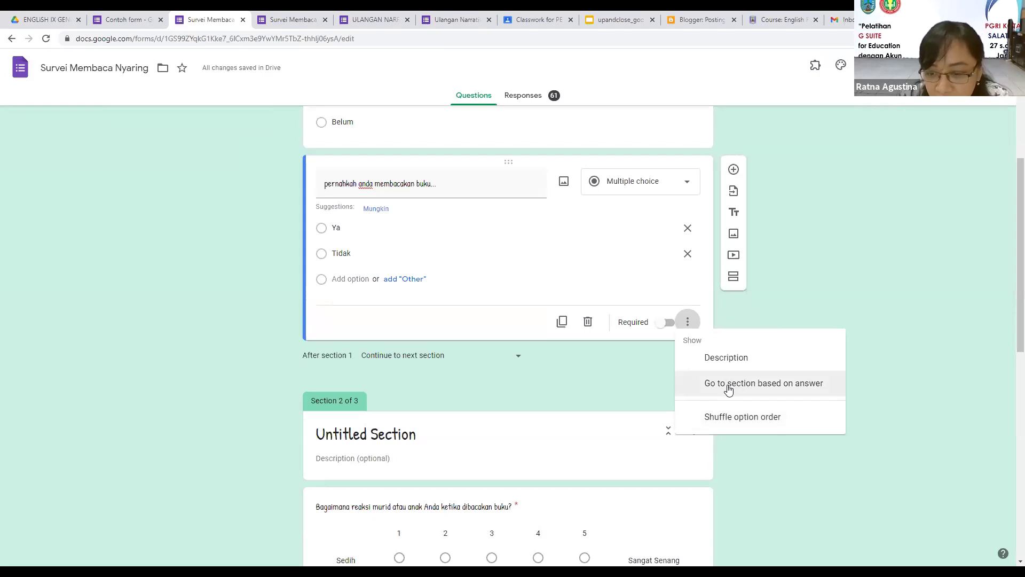
pyautogui.click(729, 384)
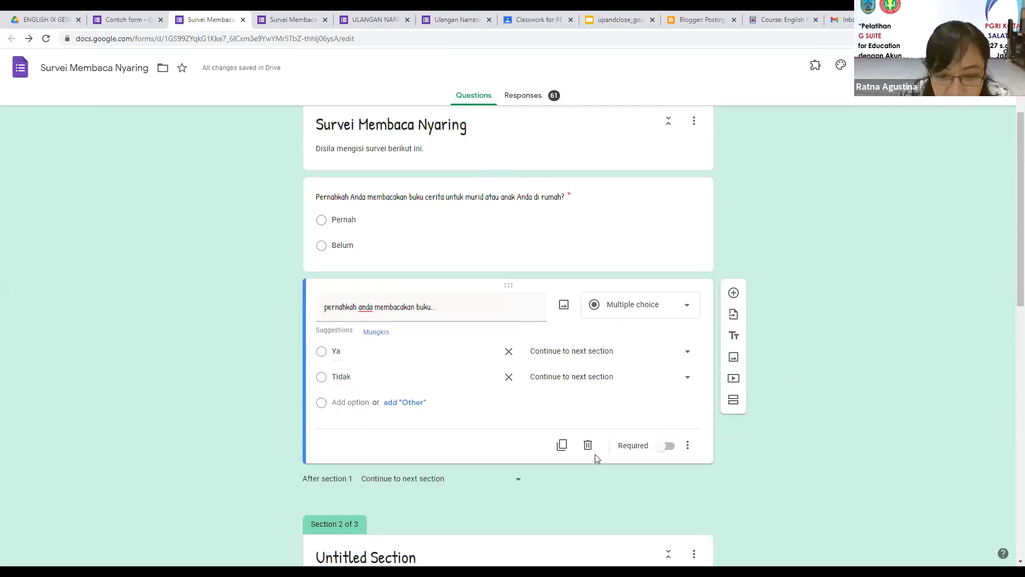
pyautogui.scroll(-2, 323, 218)
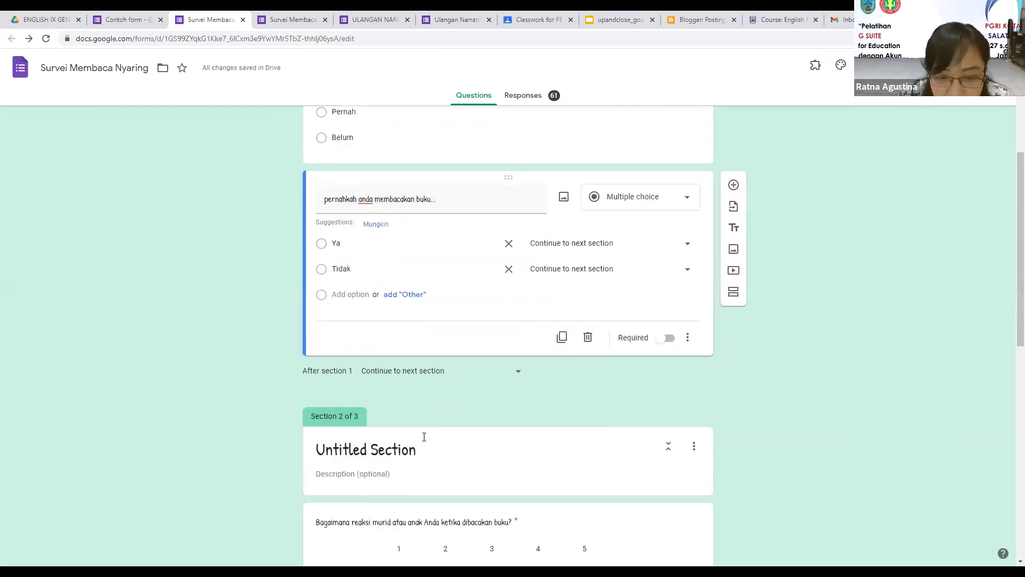
pyautogui.scroll(-4, 424, 435)
pyautogui.scroll(-3, 425, 435)
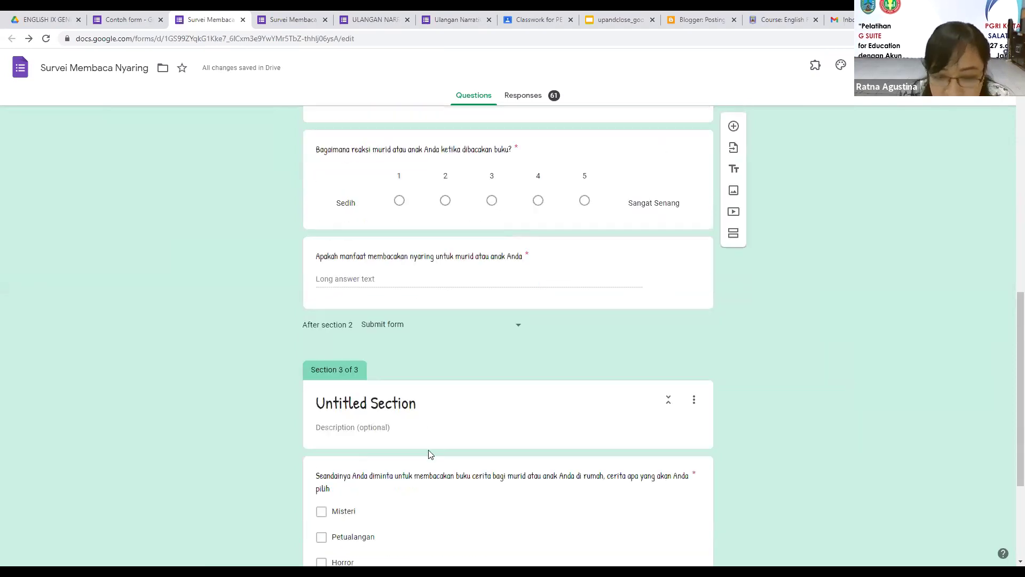
pyautogui.scroll(-2, 434, 488)
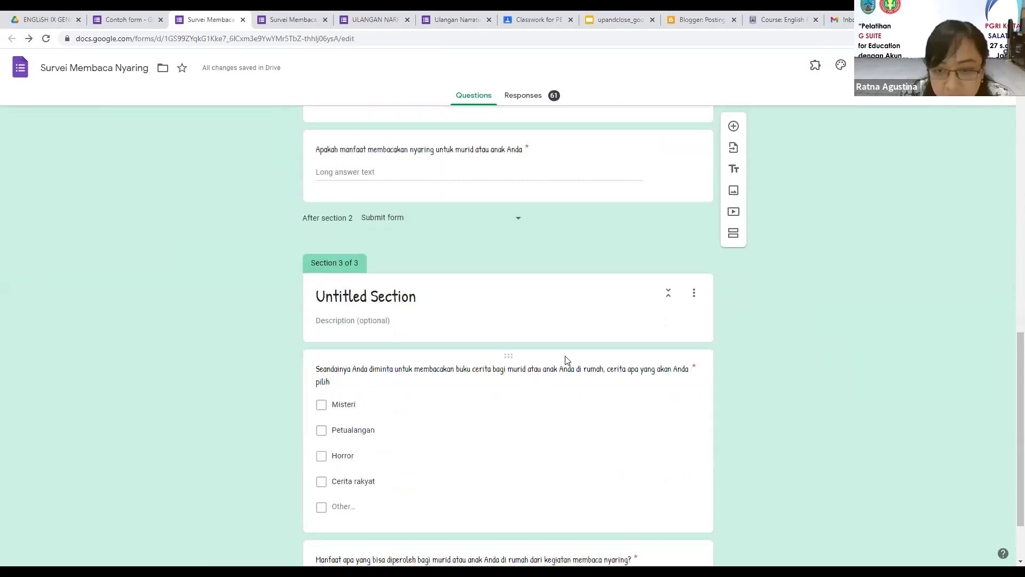
pyautogui.scroll(8, 653, 266)
# Step: Route Ya answers to section 2 and Tidak answers to section 3
pyautogui.click(655, 270)
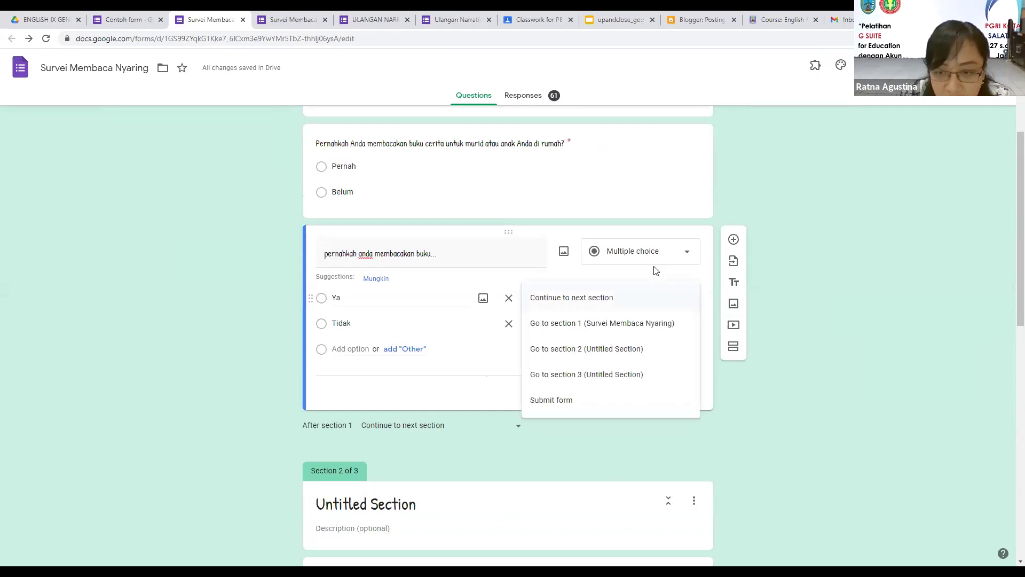
pyautogui.click(620, 352)
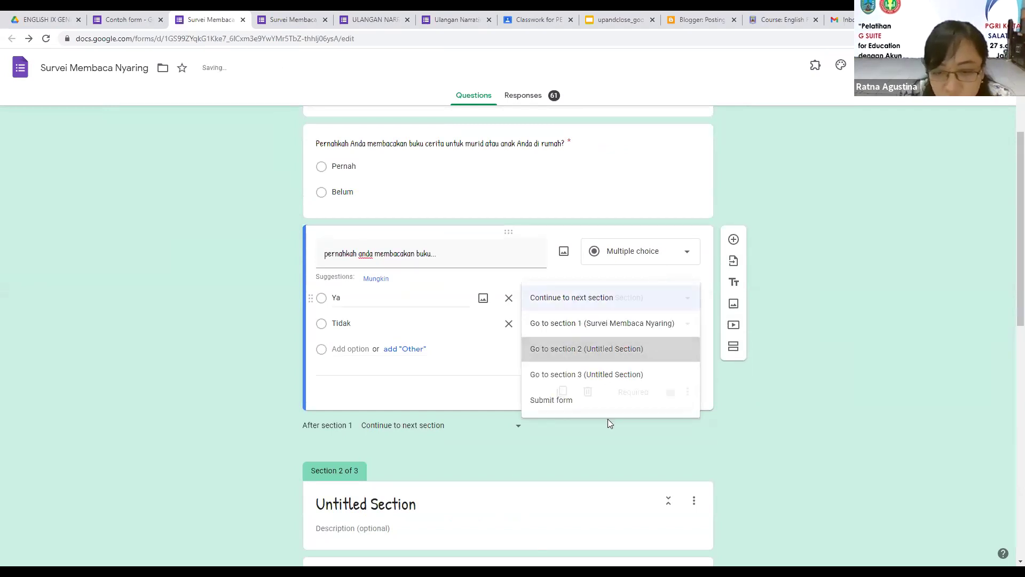
pyautogui.click(688, 326)
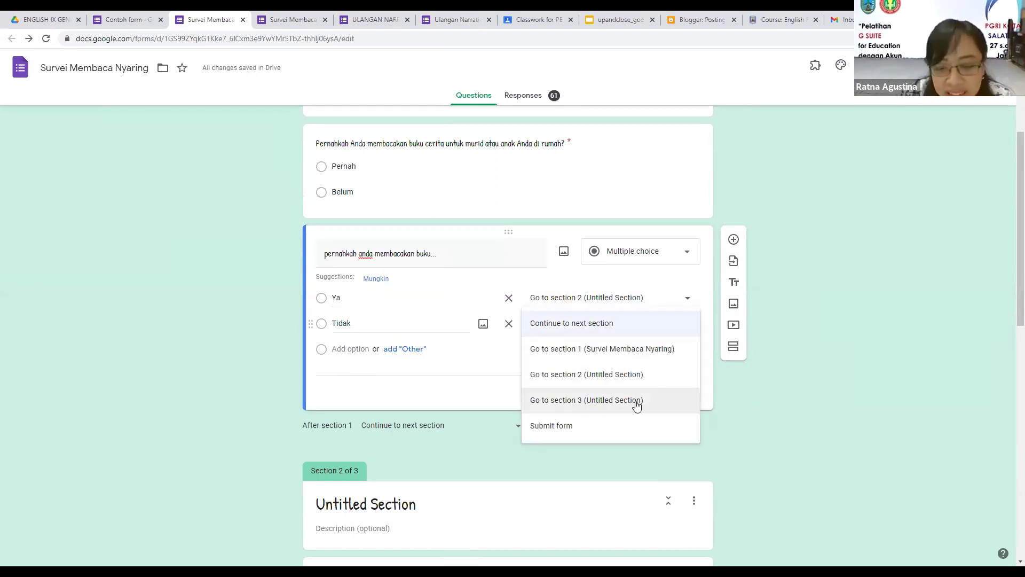
pyautogui.click(637, 402)
pyautogui.click(683, 325)
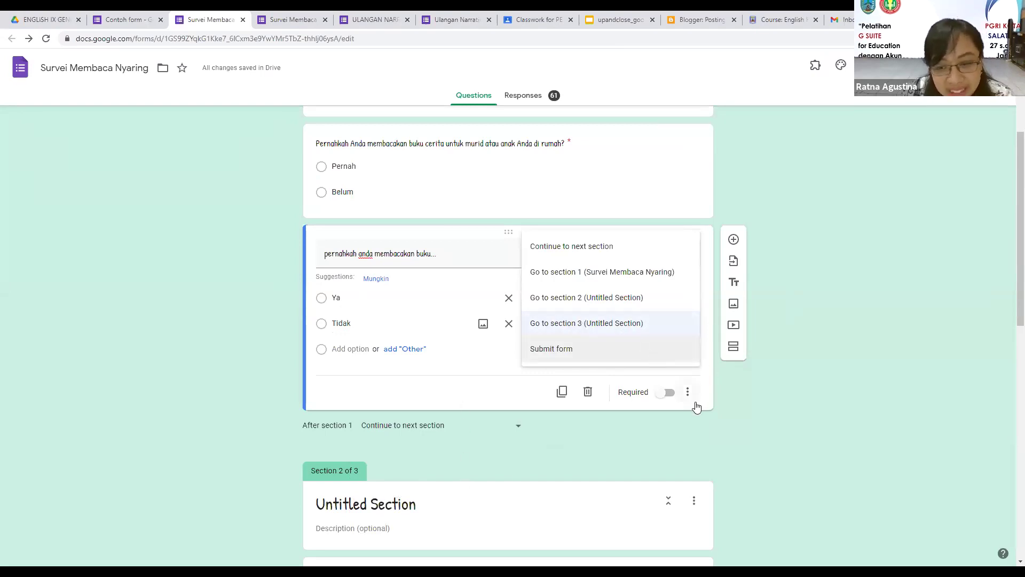
# Step: Delete the practice Ya/Tidak question card and return to the first section
pyautogui.click(587, 393)
pyautogui.scroll(-2, 828, 328)
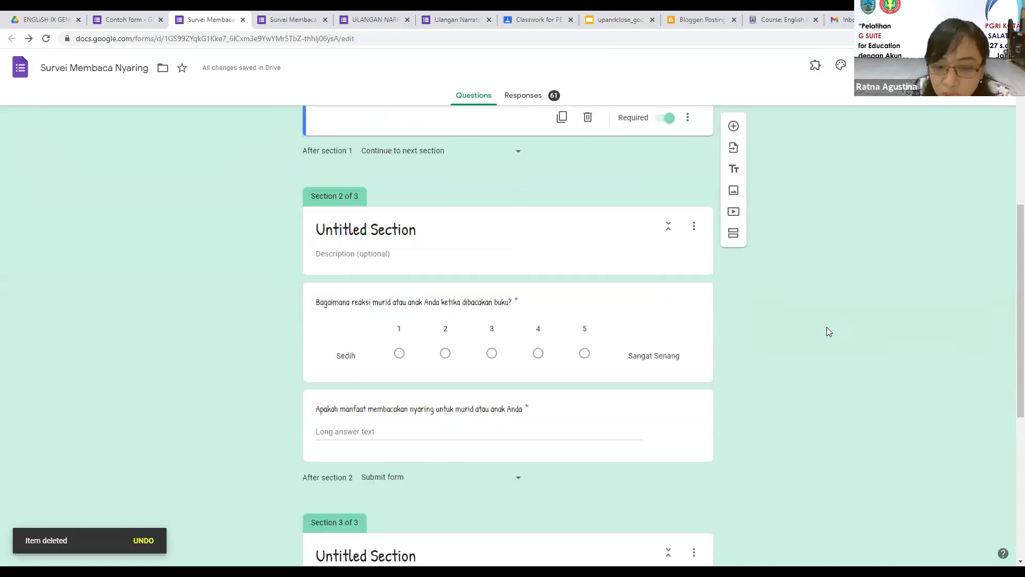
pyautogui.scroll(-1, 817, 329)
pyautogui.scroll(-2, 516, 375)
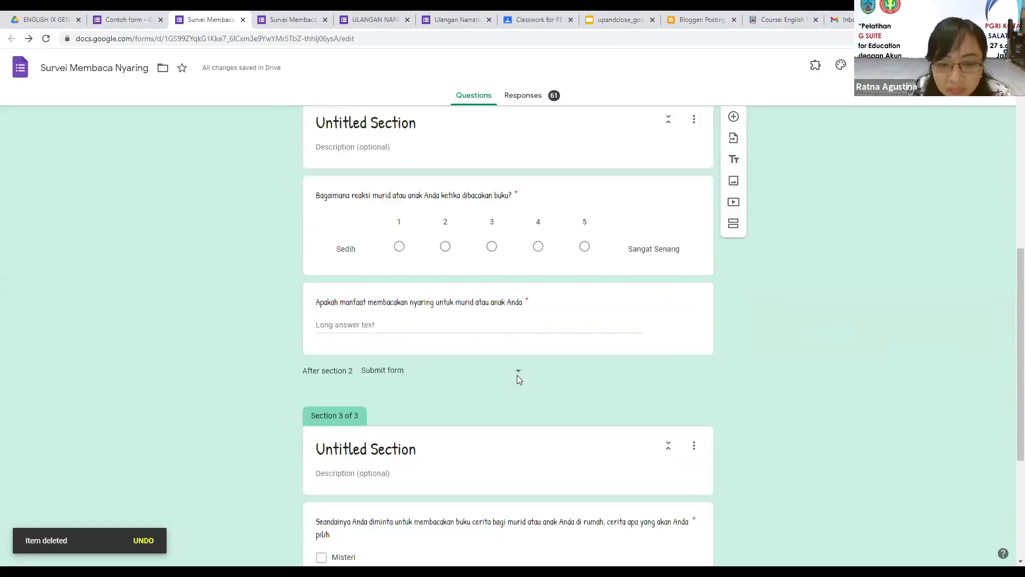
pyautogui.scroll(-2, 522, 374)
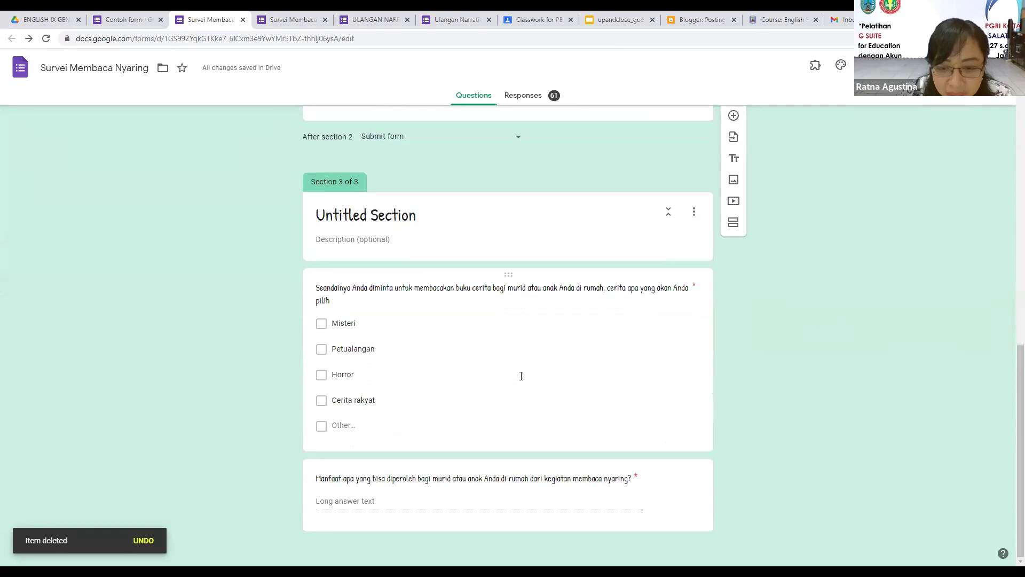
pyautogui.scroll(8, 523, 373)
pyautogui.scroll(4, 737, 280)
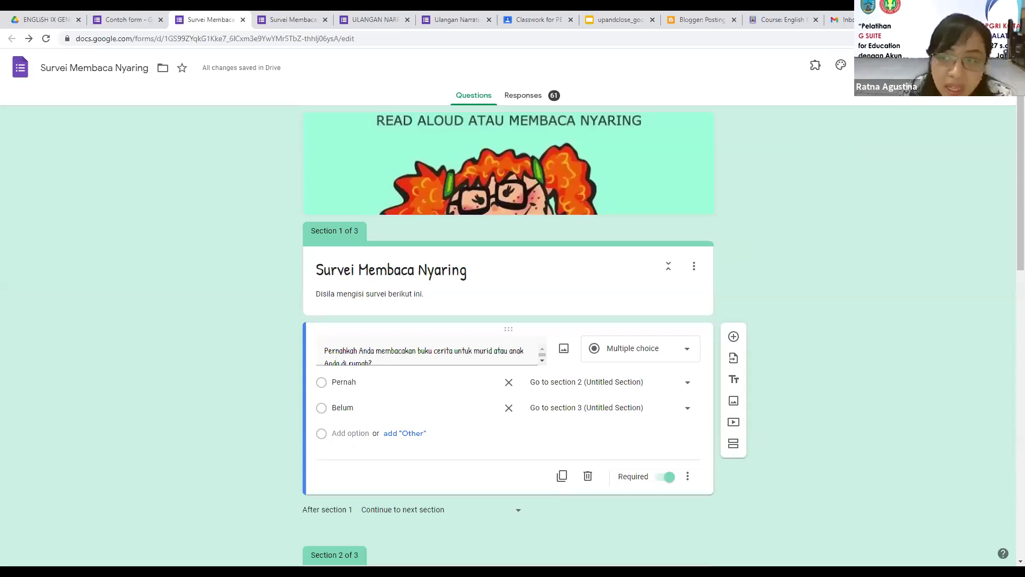
# Step: Get a shortened share link for the survey in the Send dialog
pyautogui.click(932, 65)
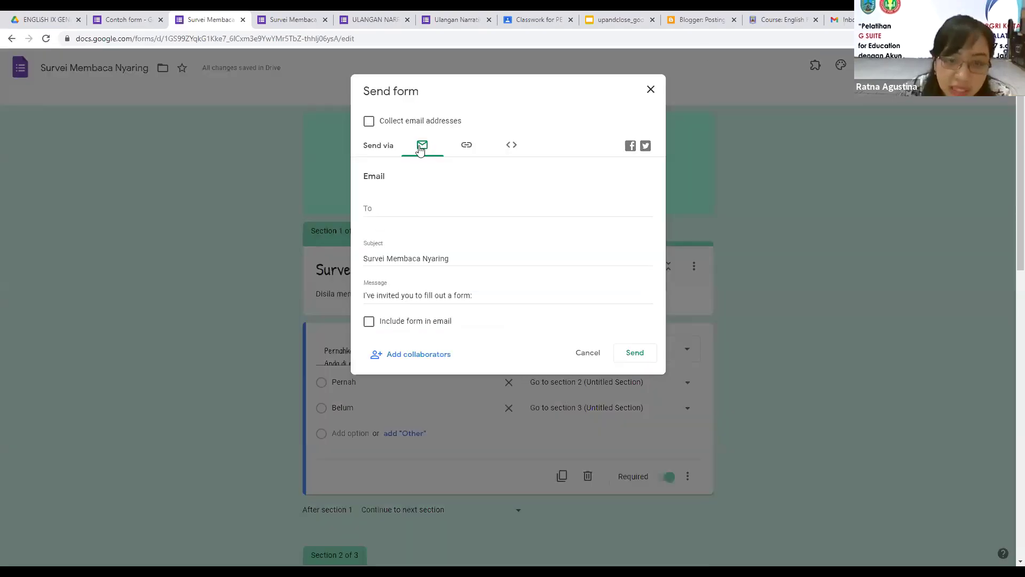
pyautogui.click(385, 208)
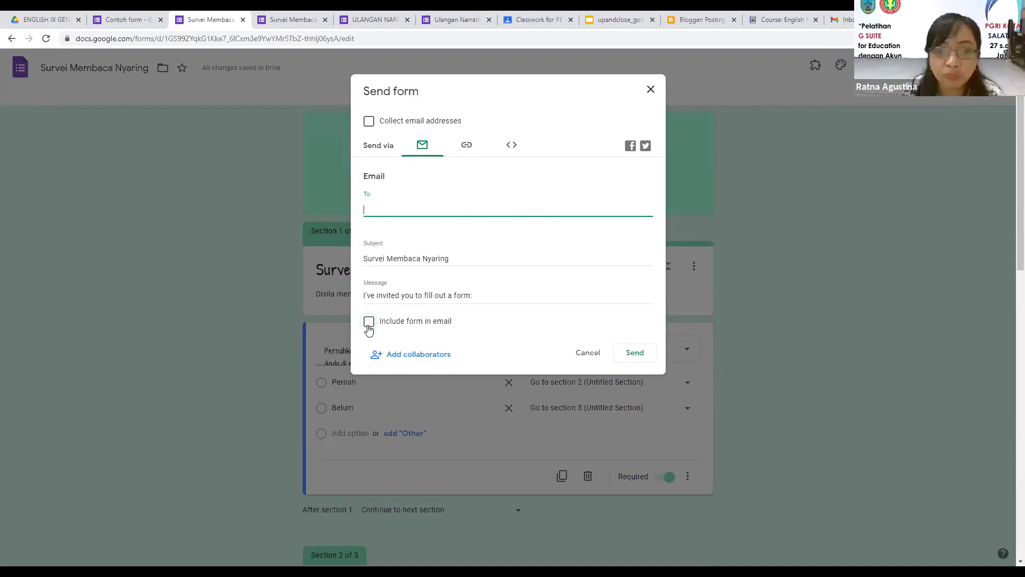
pyautogui.click(465, 148)
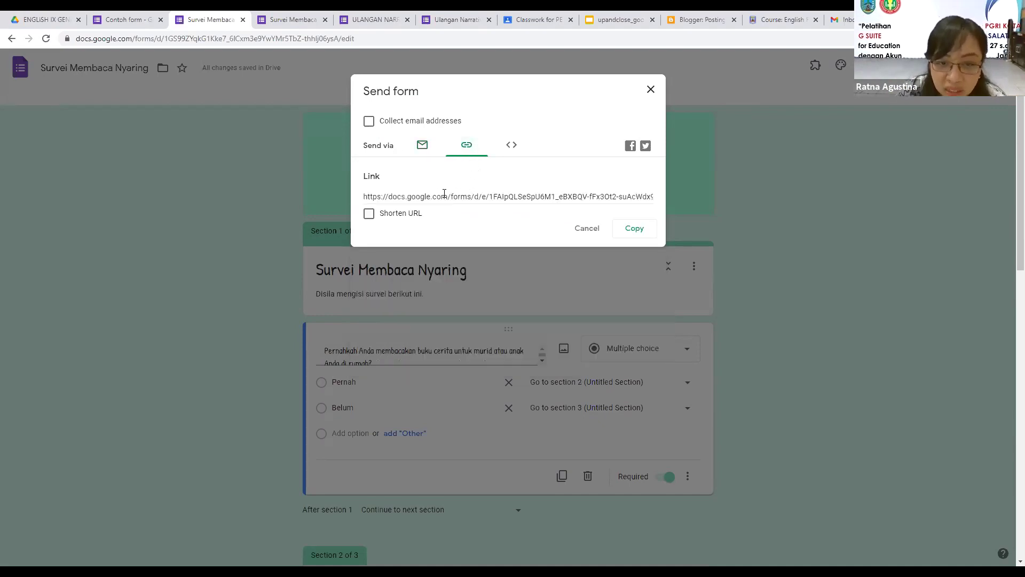
pyautogui.click(369, 214)
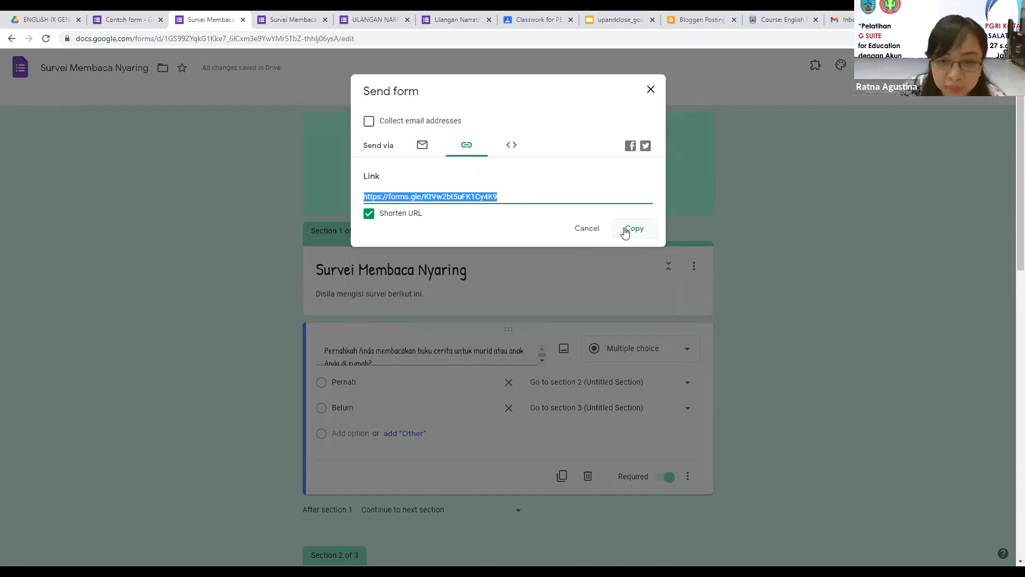
# Step: Copy the form's embed HTML code to the clipboard and close the unneeded browser tab
pyautogui.click(507, 144)
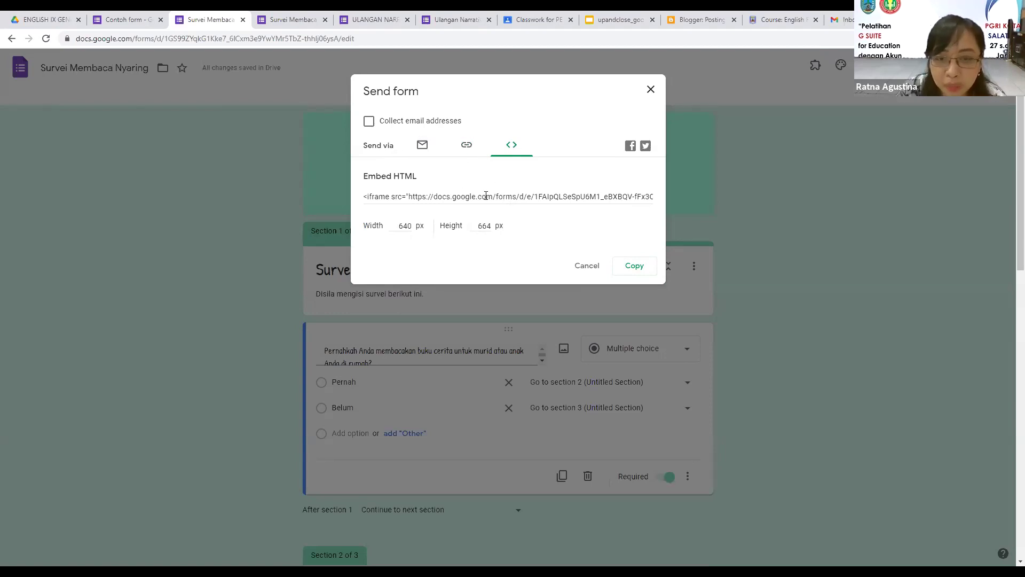
pyautogui.click(468, 147)
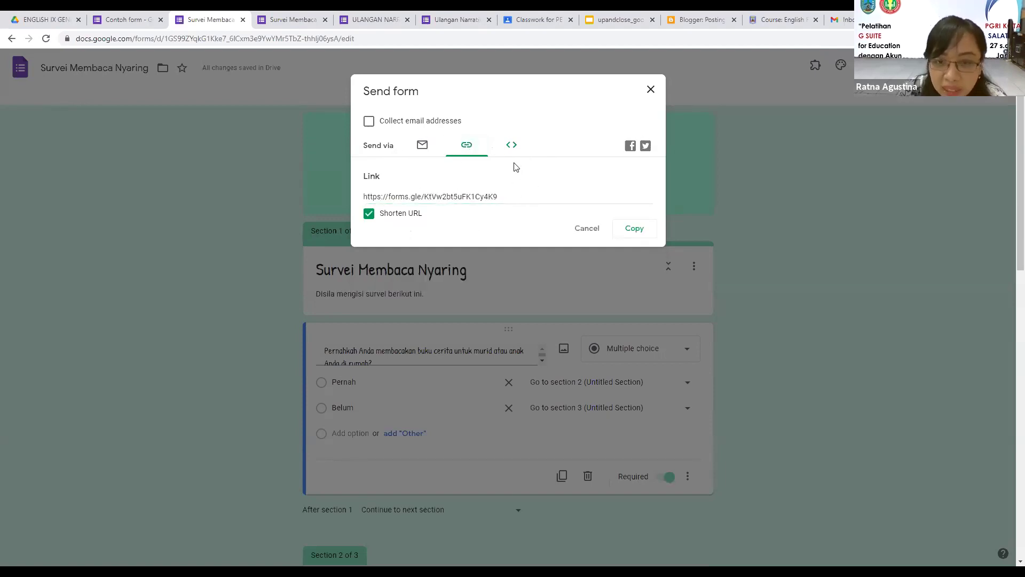
pyautogui.click(511, 145)
pyautogui.click(629, 196)
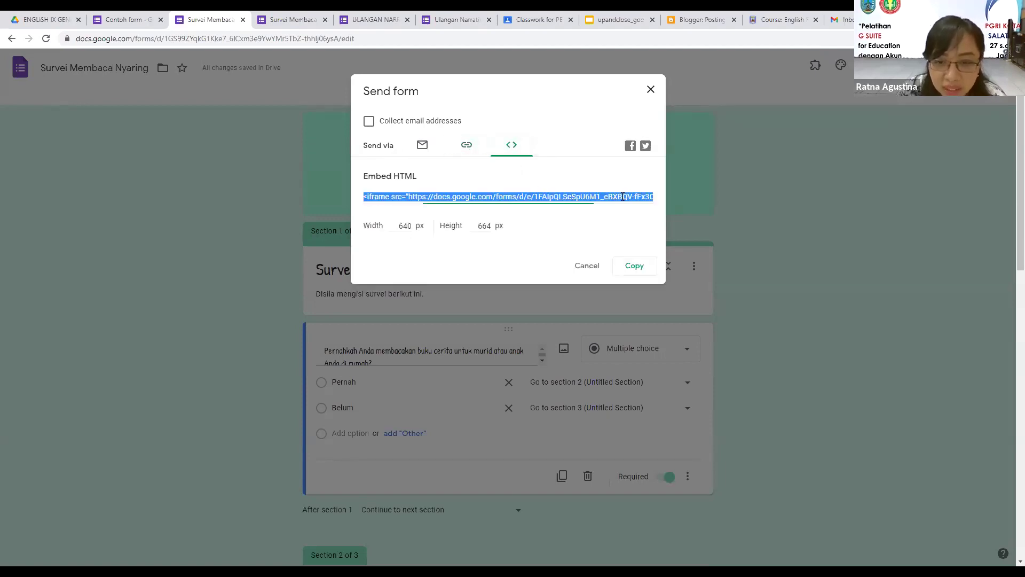
pyautogui.click(638, 267)
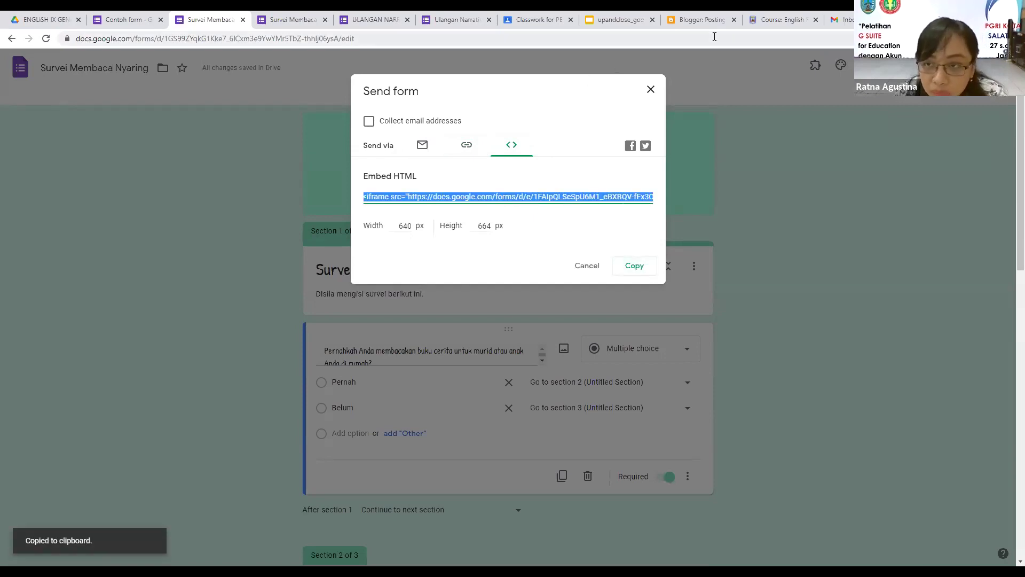
pyautogui.click(406, 19)
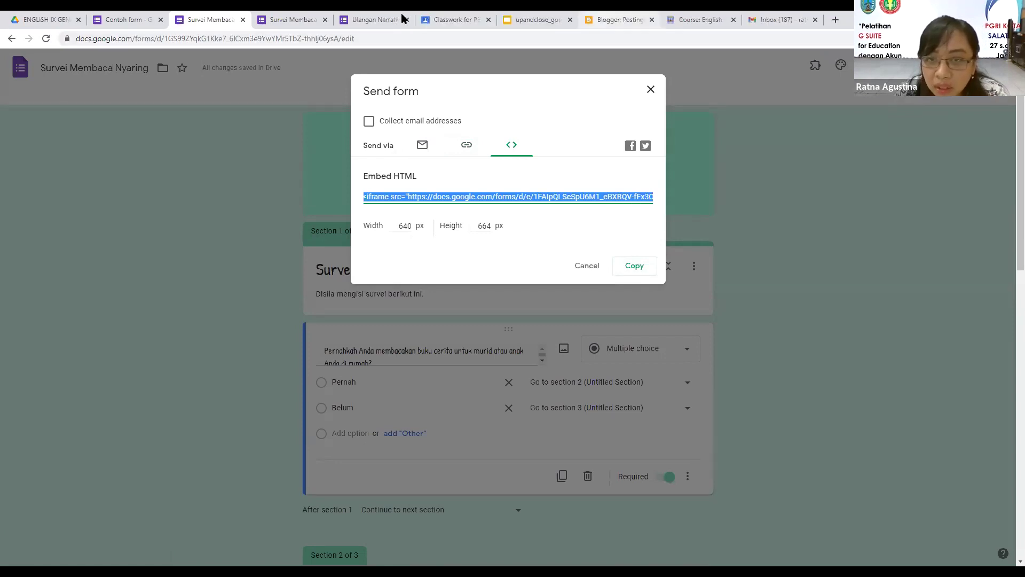
# Step: Start a new Blogger post titled 'Survei Membaca Nyaring'
pyautogui.click(621, 20)
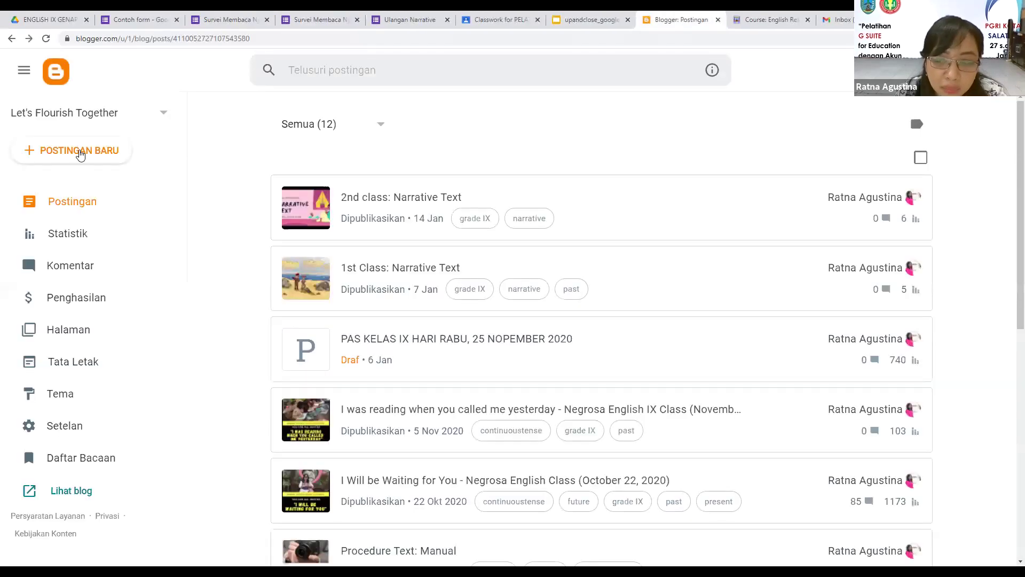
pyautogui.click(82, 155)
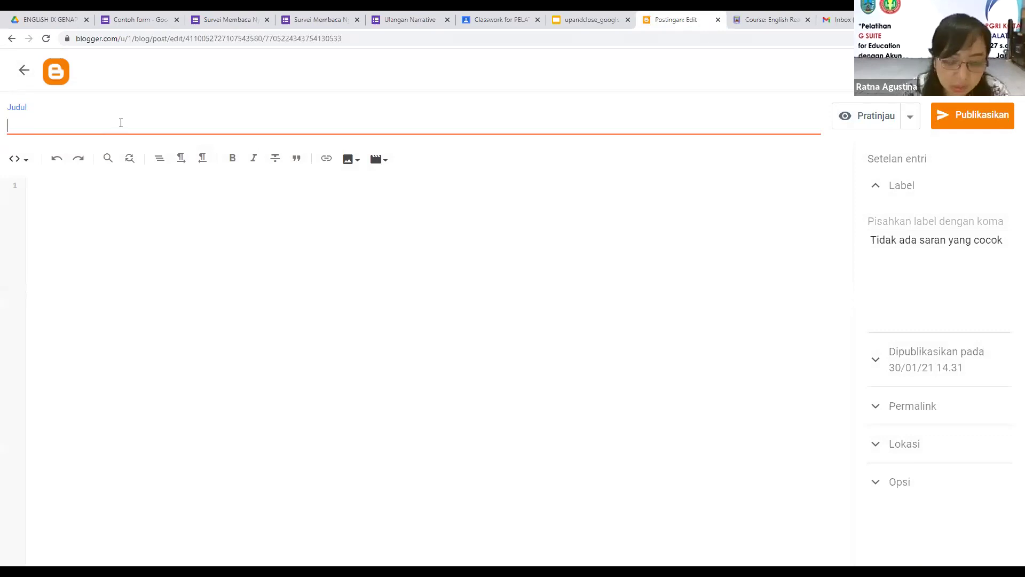
pyautogui.write('Su')
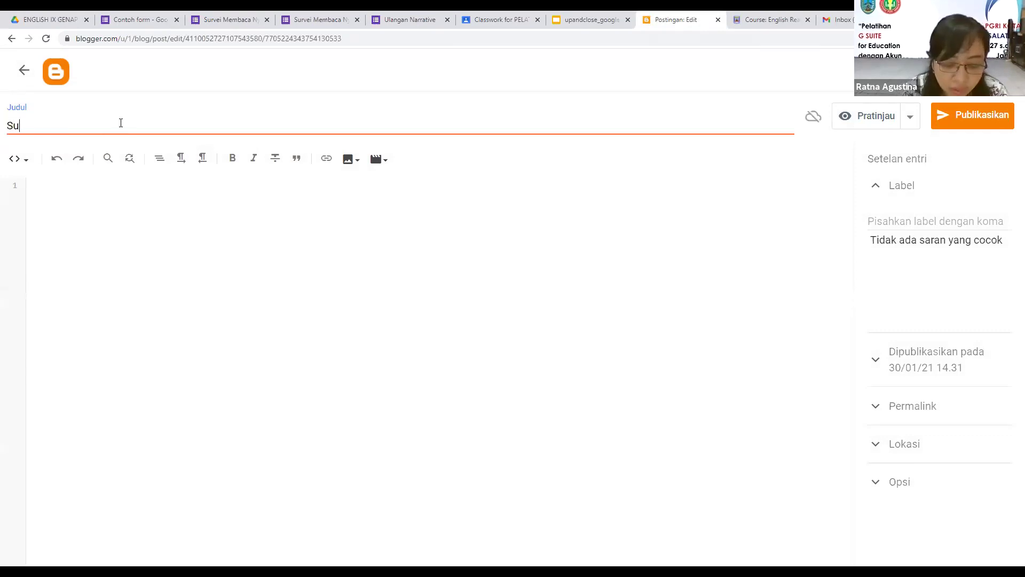
pyautogui.write('rvei M')
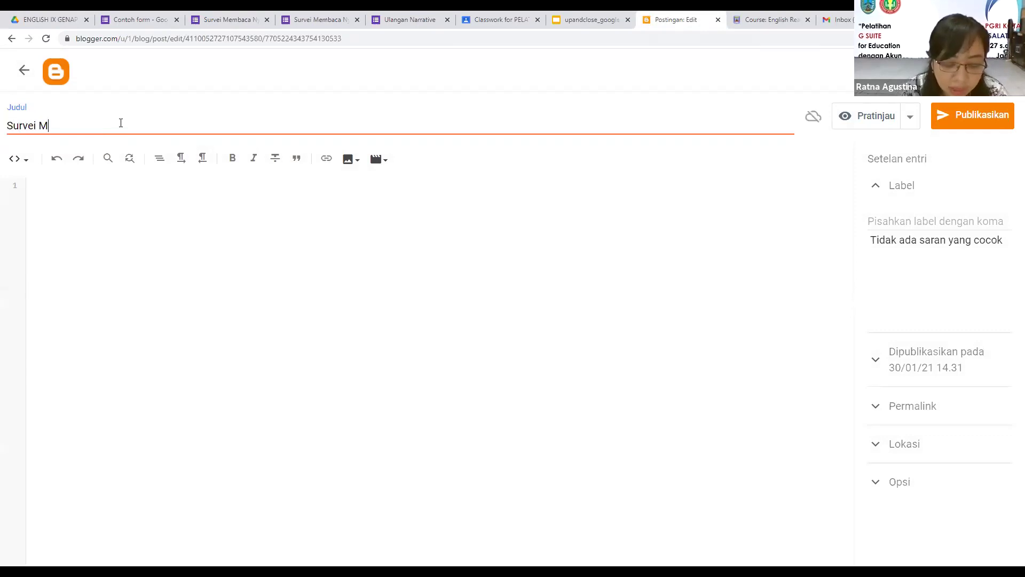
pyautogui.write('Embaca')
pyautogui.press('BackSpace')
pyautogui.press('BackSpace')
pyautogui.press('BackSpace')
pyautogui.press('BackSpace')
pyautogui.press('BackSpace')
pyautogui.press('BackSpace')
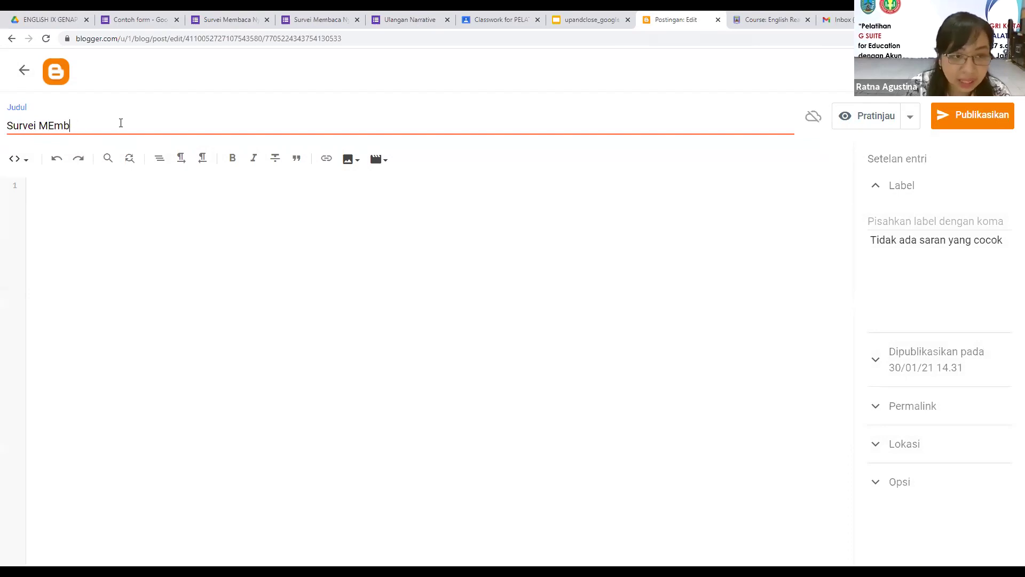
pyautogui.write('e')
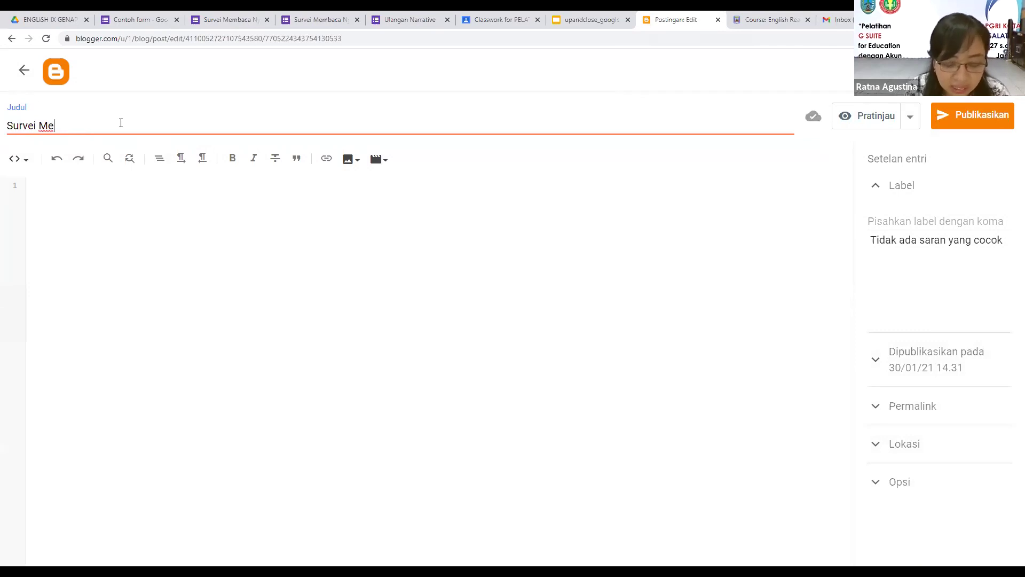
pyautogui.write('mbaca')
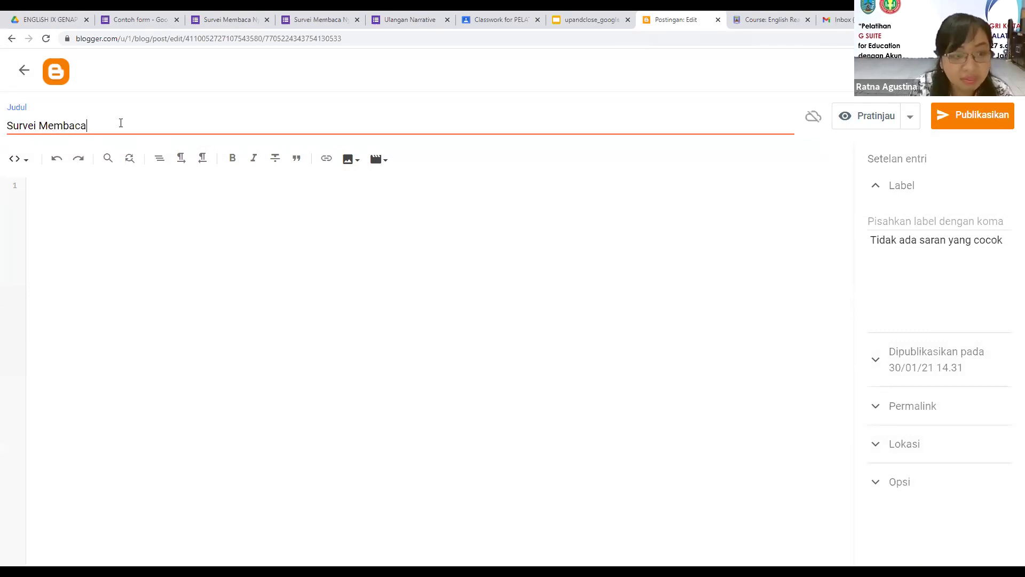
pyautogui.write(' Nyaring')
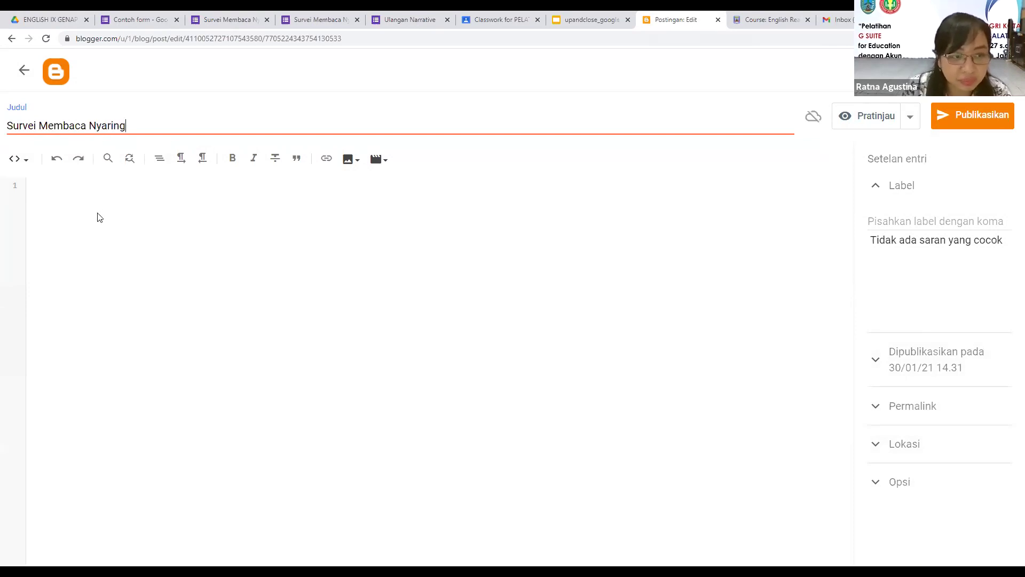
# Step: Paste the form's iframe embed code into the post body in HTML view
pyautogui.click(98, 211)
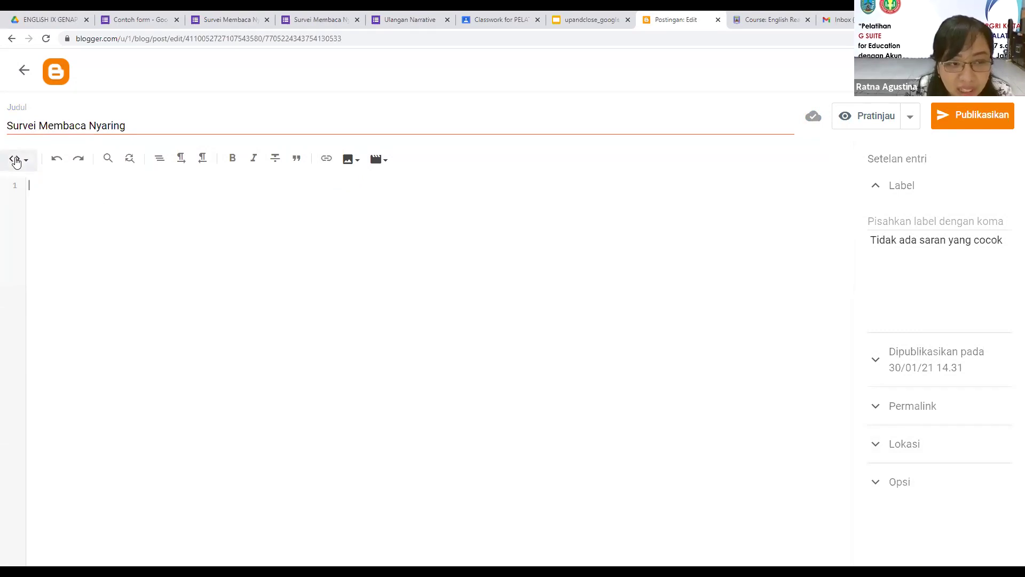
pyautogui.click(15, 162)
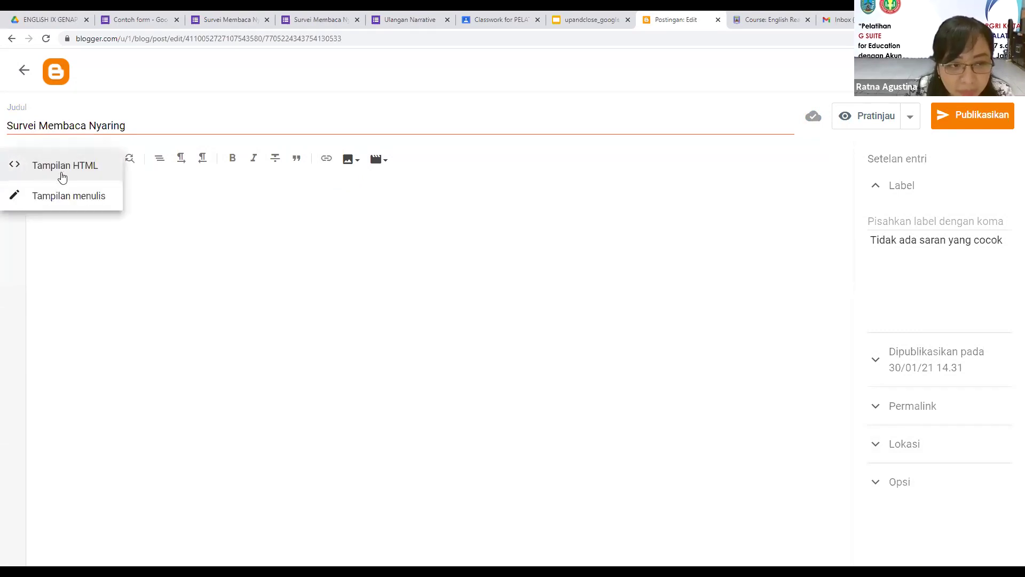
pyautogui.click(84, 197)
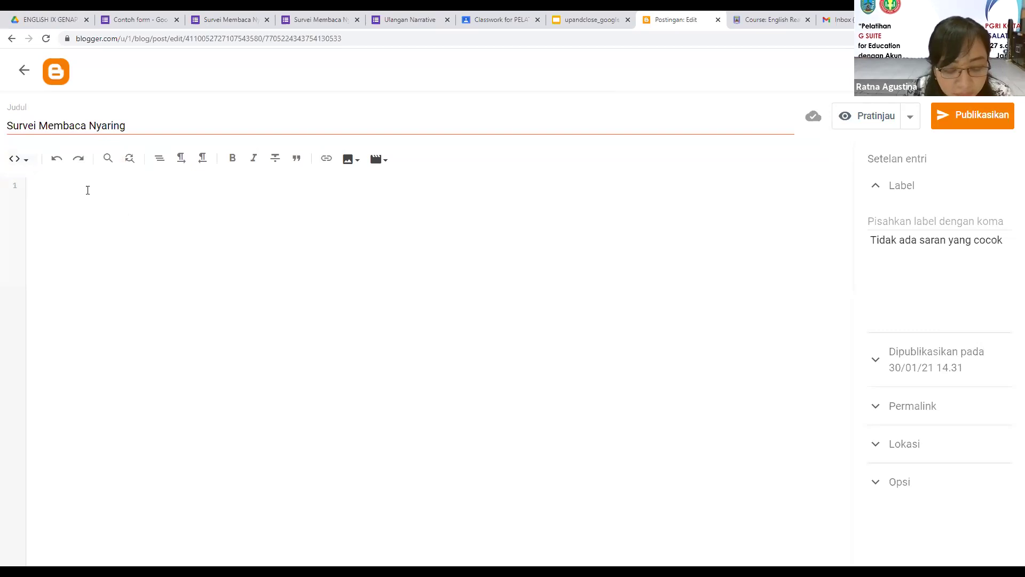
pyautogui.click(89, 185)
pyautogui.hotkey('ctrl', 'v')
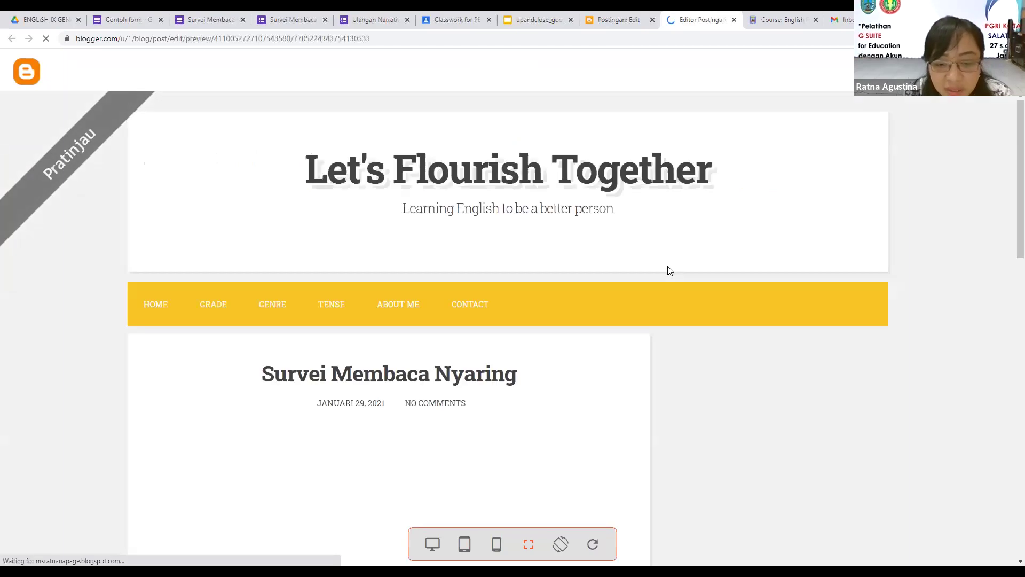
# Step: Scroll the post preview to see the embedded survey with its Pernah/Belum first question
pyautogui.scroll(-1, 431, 258)
pyautogui.scroll(-6, 418, 314)
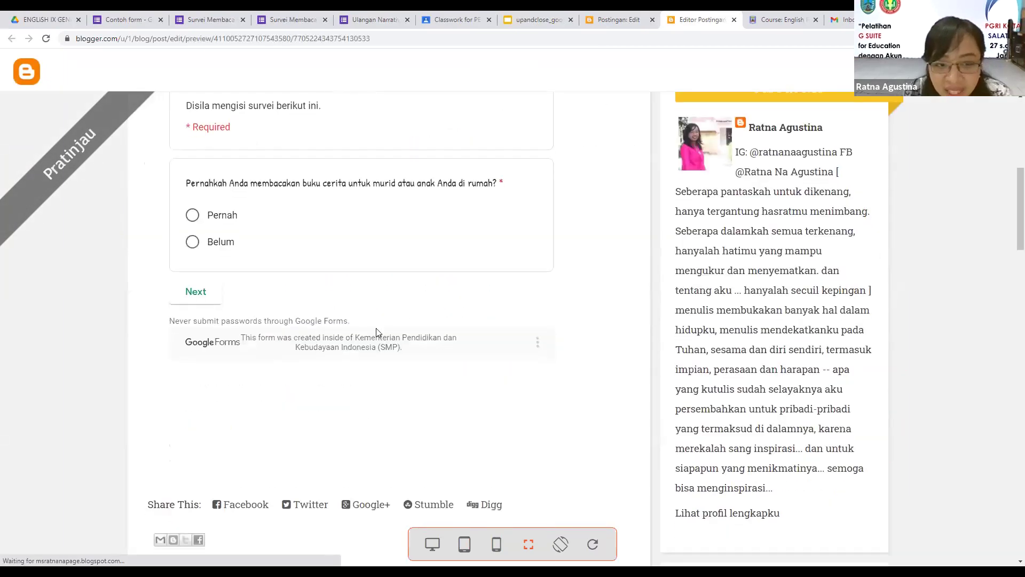
pyautogui.scroll(3, 411, 360)
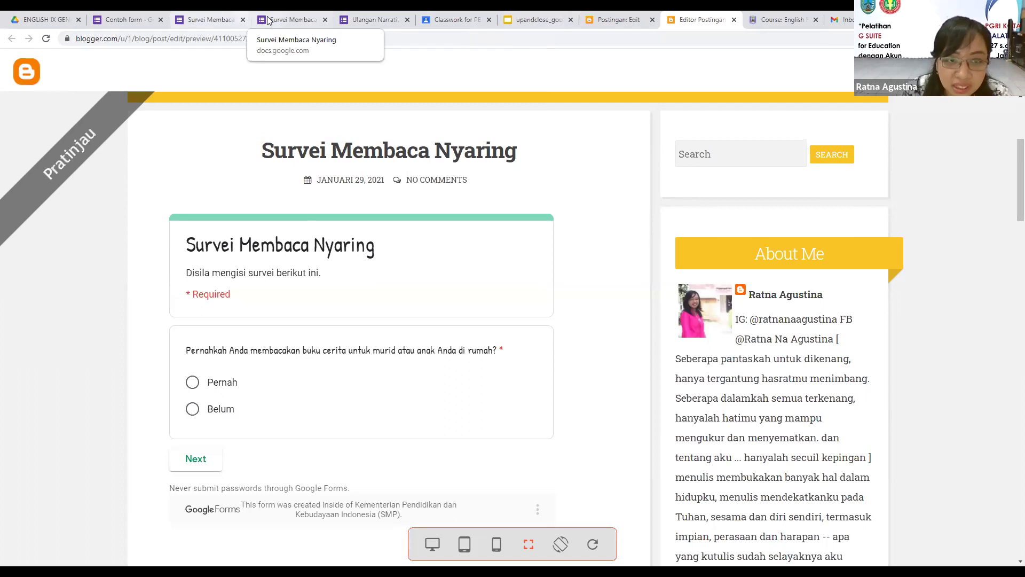
# Step: Return to the Survei Membaca Nyaring form editor and close the embed code window
pyautogui.click(230, 20)
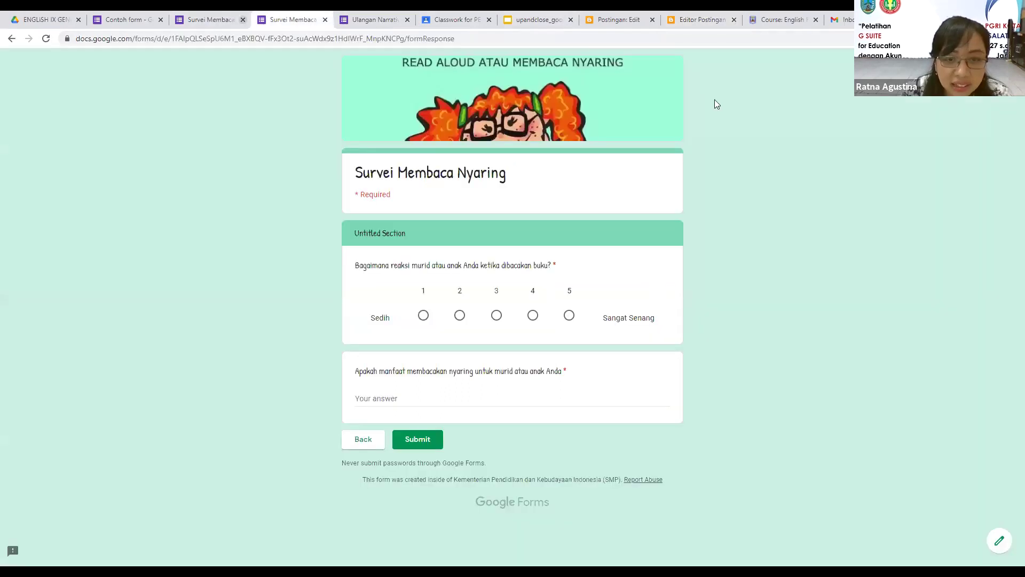
pyautogui.hotkey('ctrl', 'shift', 'Tab')
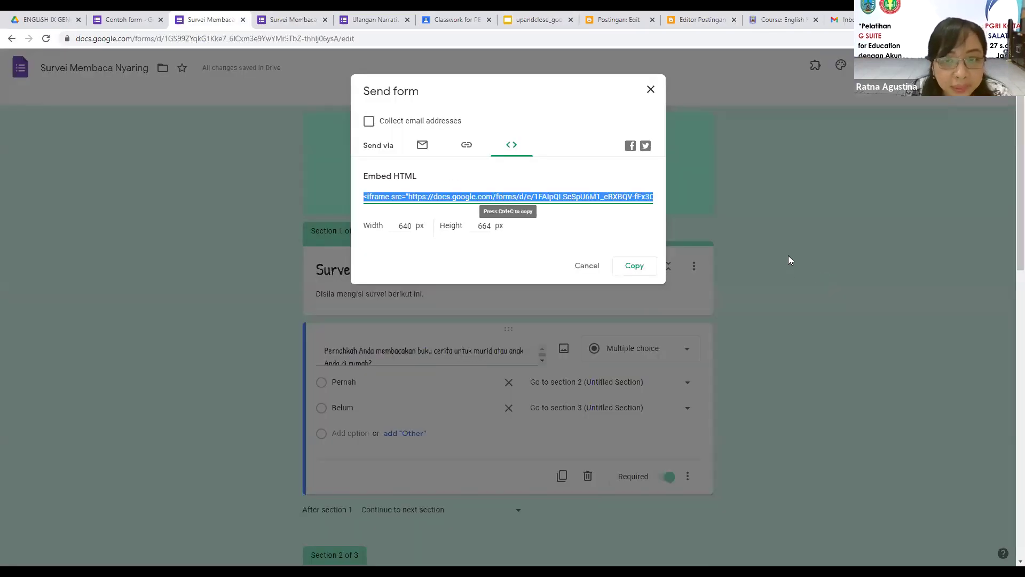
pyautogui.click(789, 260)
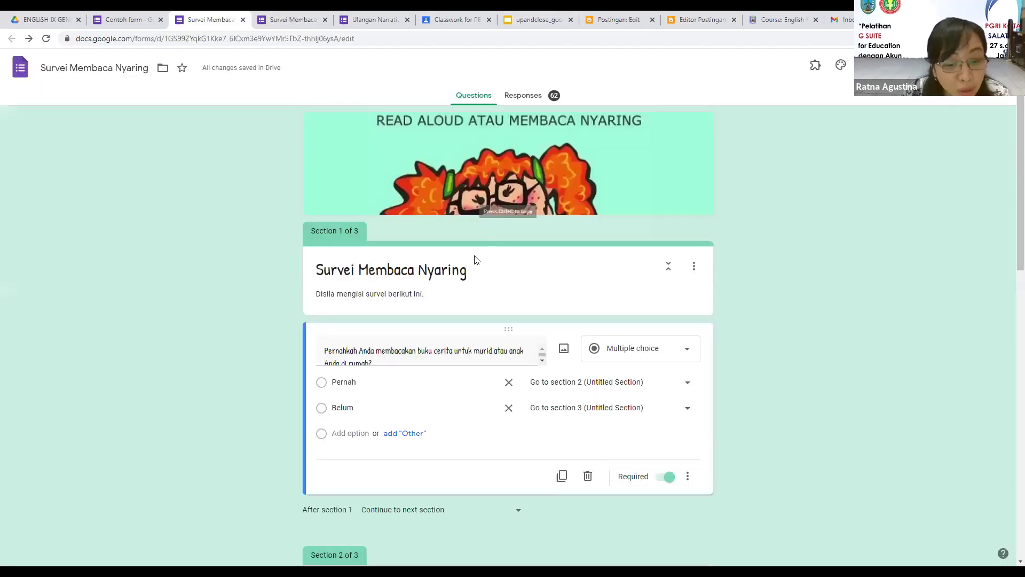
# Step: Review the summary of 62 responses, including the 88.7% Pernah / 11.3% Belum chart
pyautogui.click(531, 100)
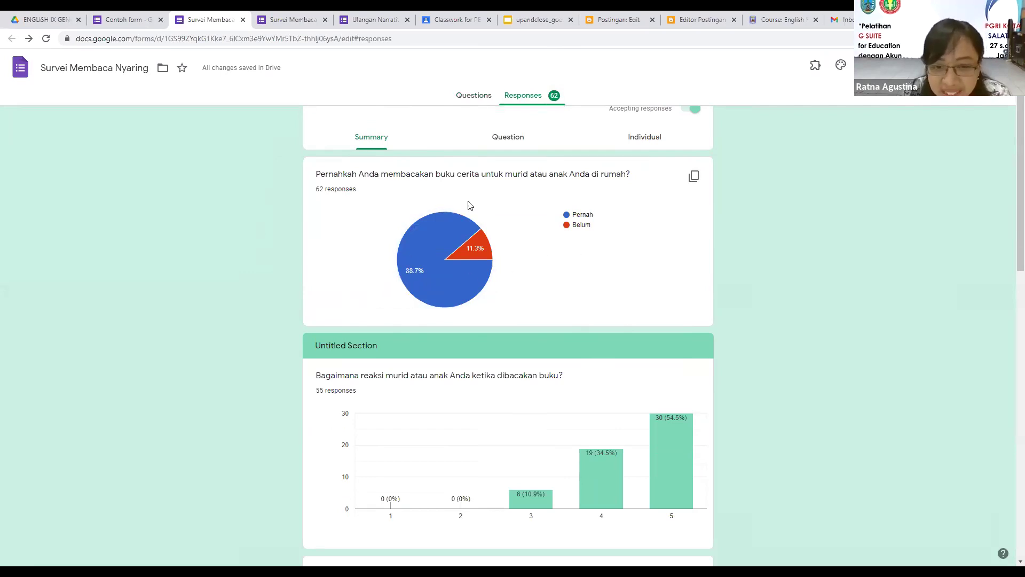
pyautogui.scroll(-1, 571, 310)
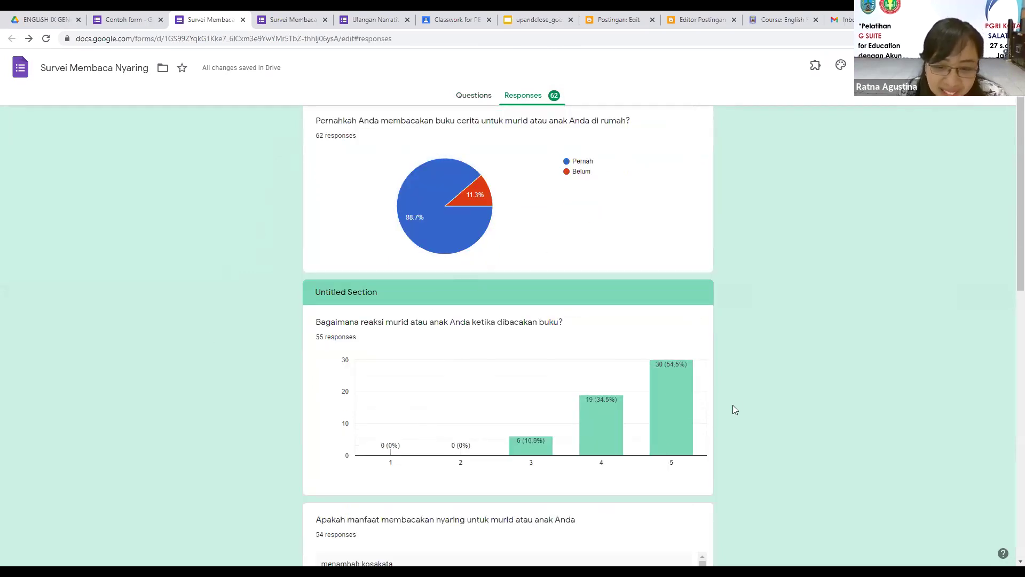
pyautogui.scroll(-2, 733, 405)
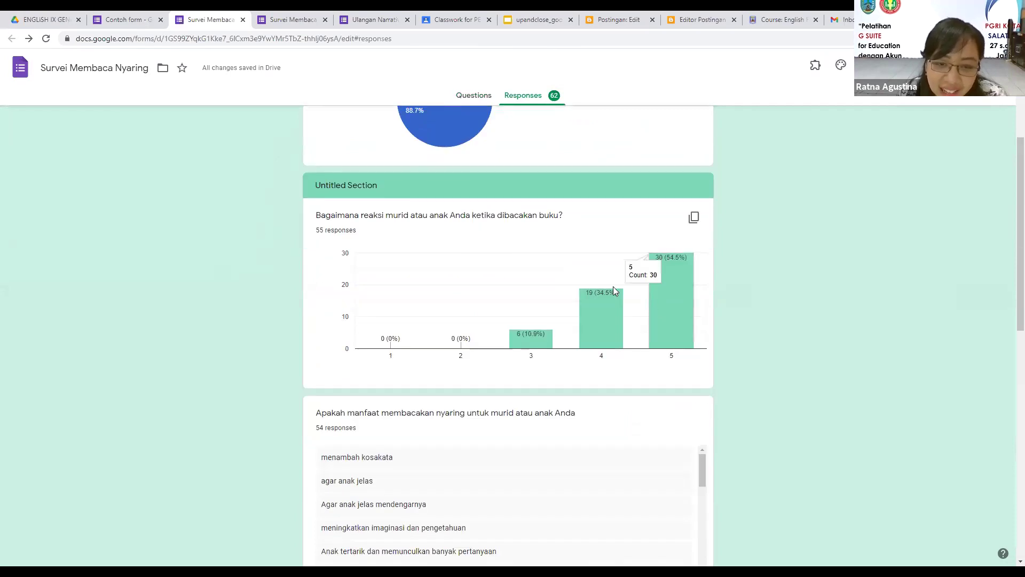
pyautogui.scroll(-2, 723, 350)
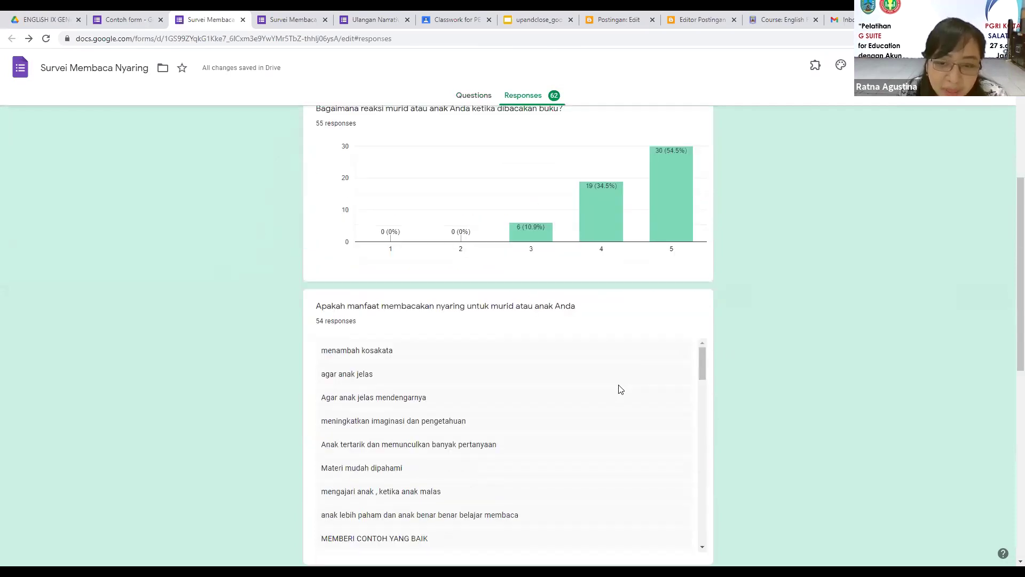
pyautogui.scroll(-2, 449, 384)
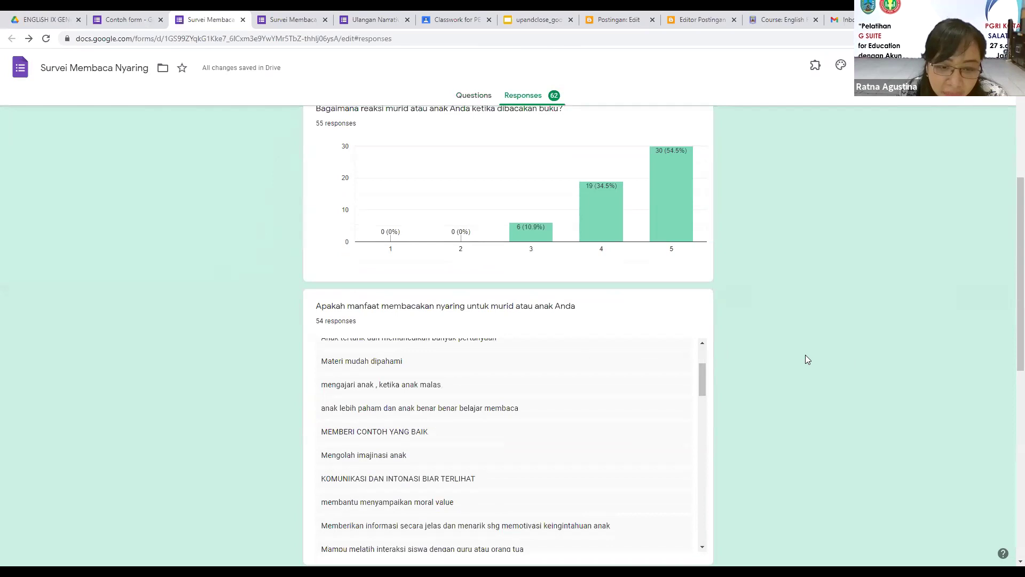
pyautogui.scroll(-2, 840, 354)
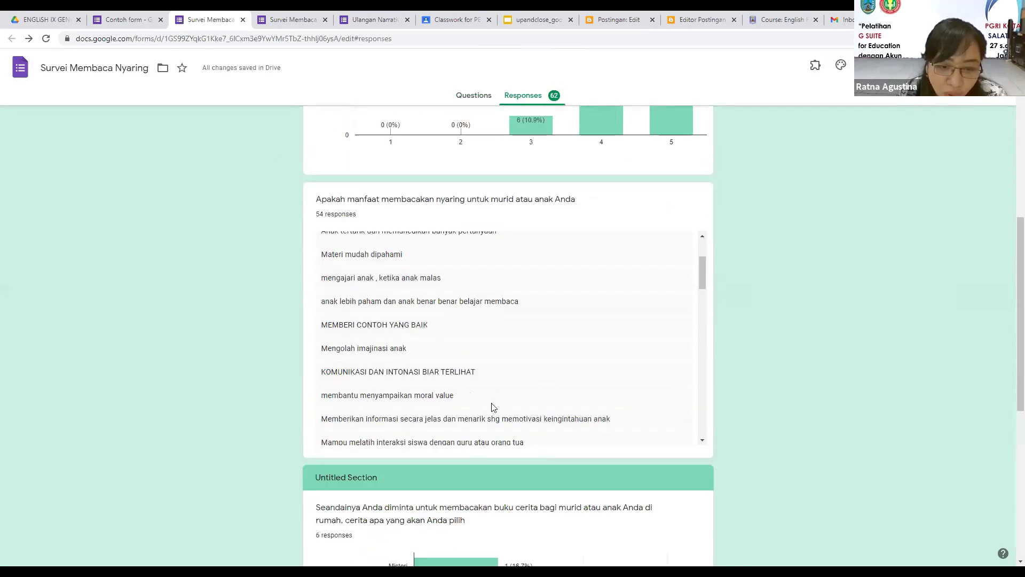
pyautogui.scroll(-4, 499, 434)
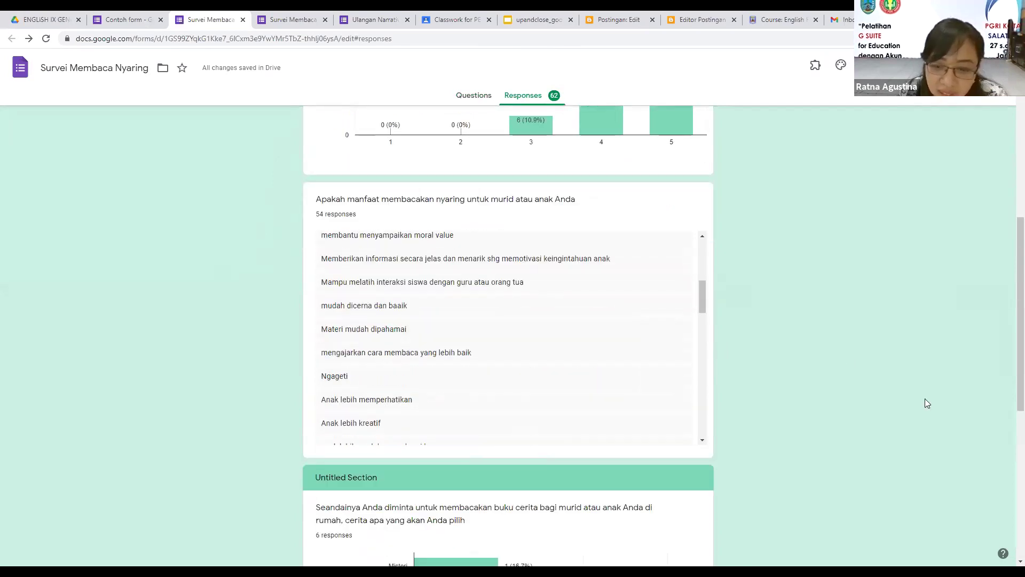
pyautogui.scroll(-1, 913, 398)
pyautogui.scroll(-6, 450, 274)
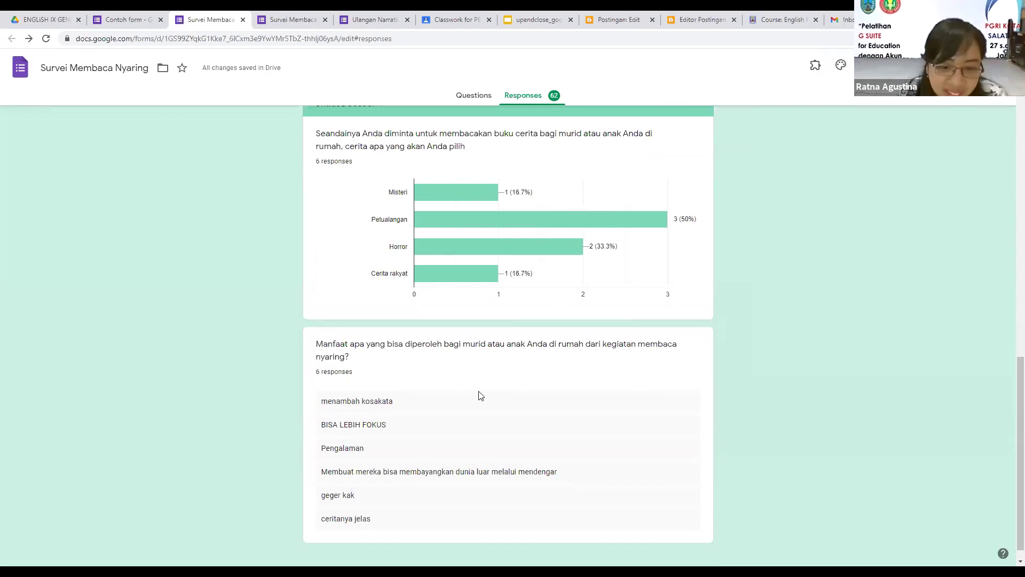
pyautogui.scroll(-1, 479, 394)
pyautogui.scroll(15, 740, 255)
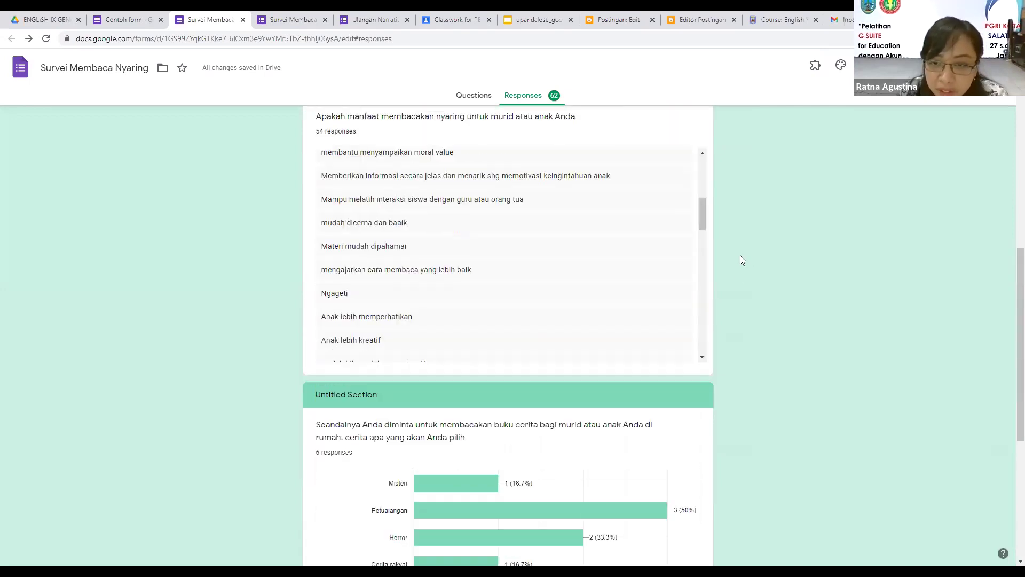
pyautogui.scroll(2, 740, 255)
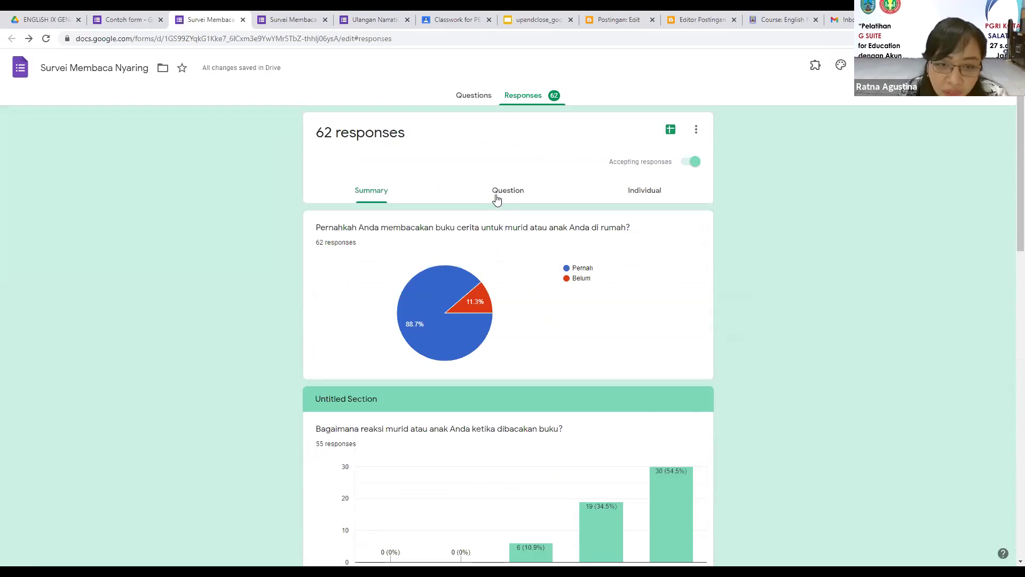
# Step: Browse the survey answers question by question
pyautogui.click(496, 198)
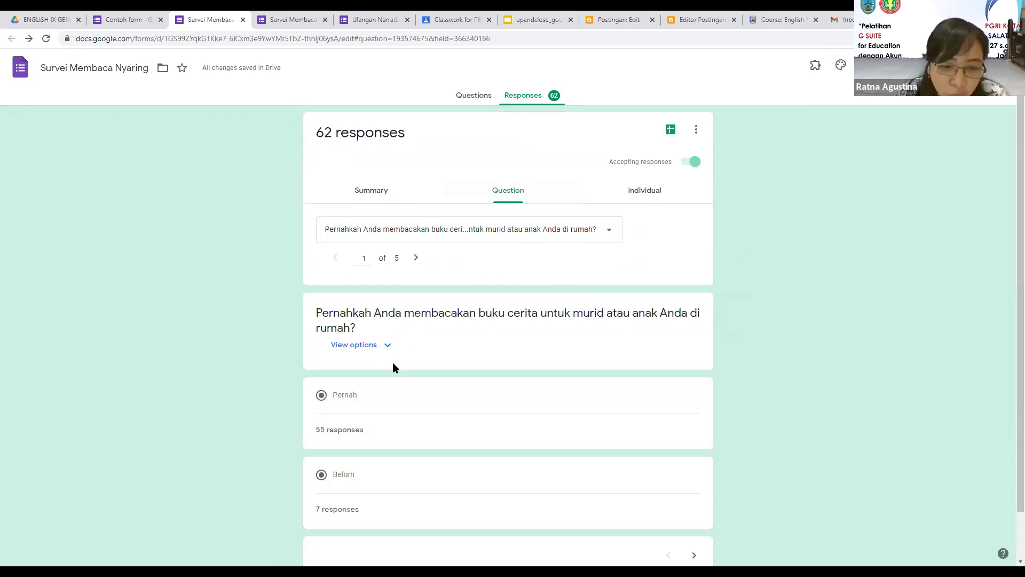
pyautogui.scroll(-1, 394, 367)
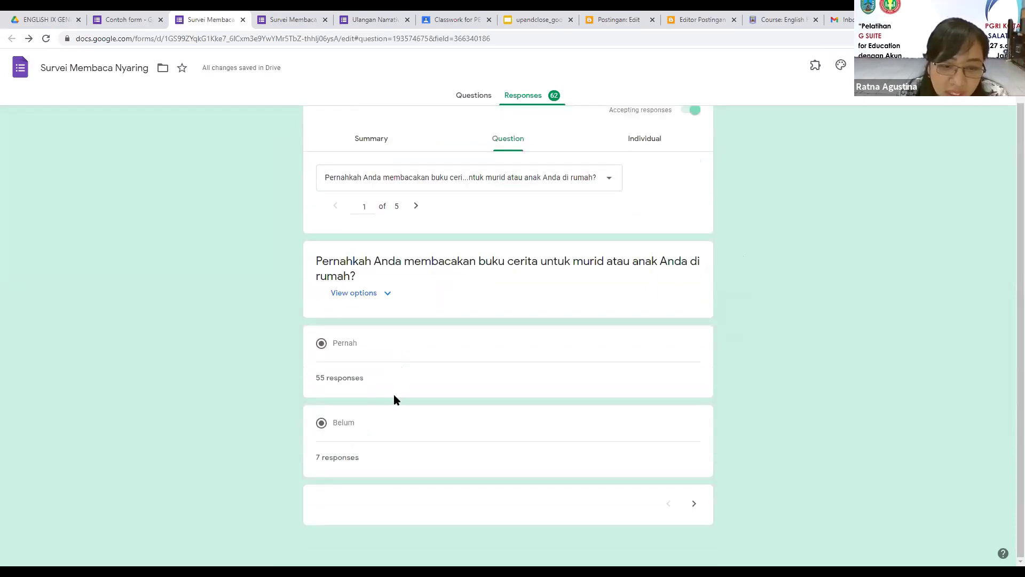
pyautogui.scroll(1, 393, 395)
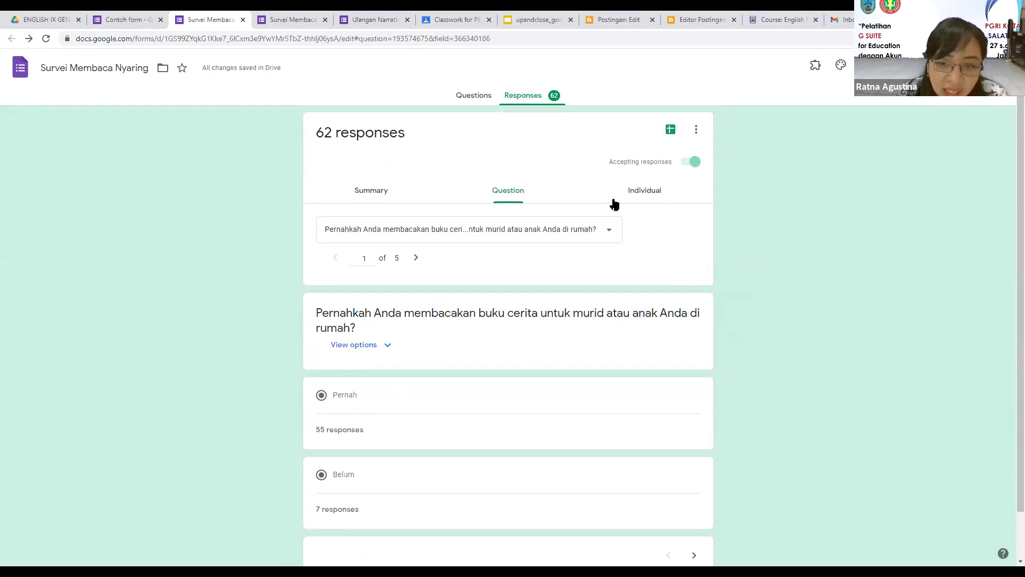
# Step: Read individual response 1 of 62, which answers Pernah and rates 5 (Sangat Senang)
pyautogui.click(644, 191)
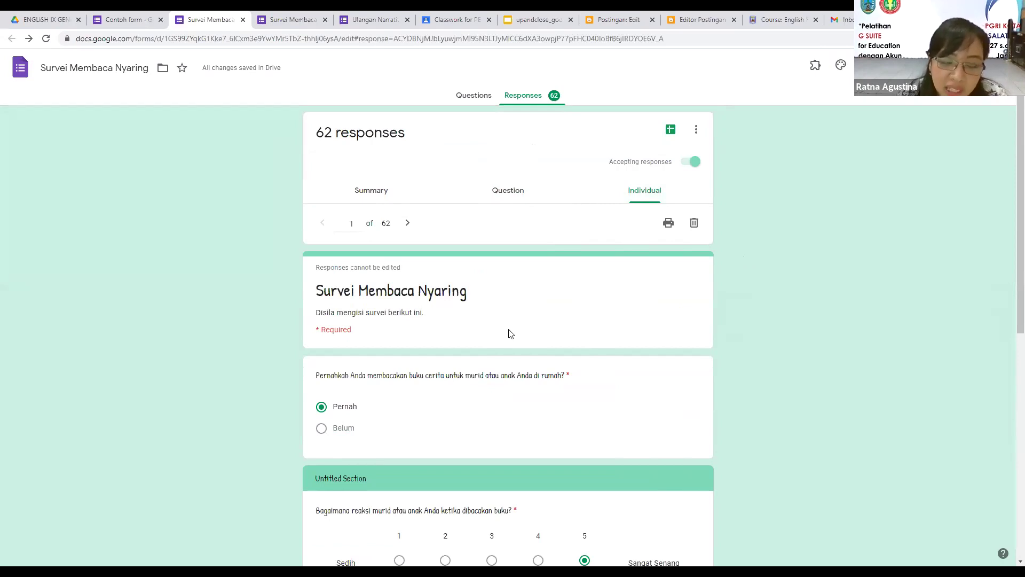
pyautogui.scroll(-2, 513, 331)
pyautogui.scroll(2, 518, 328)
pyautogui.scroll(-2, 520, 328)
pyautogui.scroll(-1, 519, 325)
pyautogui.scroll(2, 518, 324)
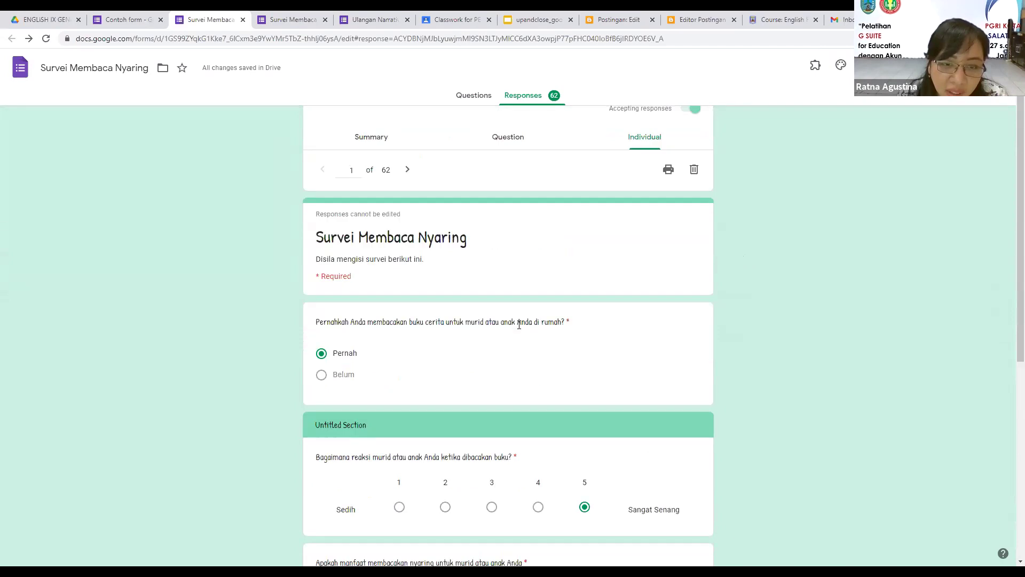
pyautogui.scroll(-5, 519, 324)
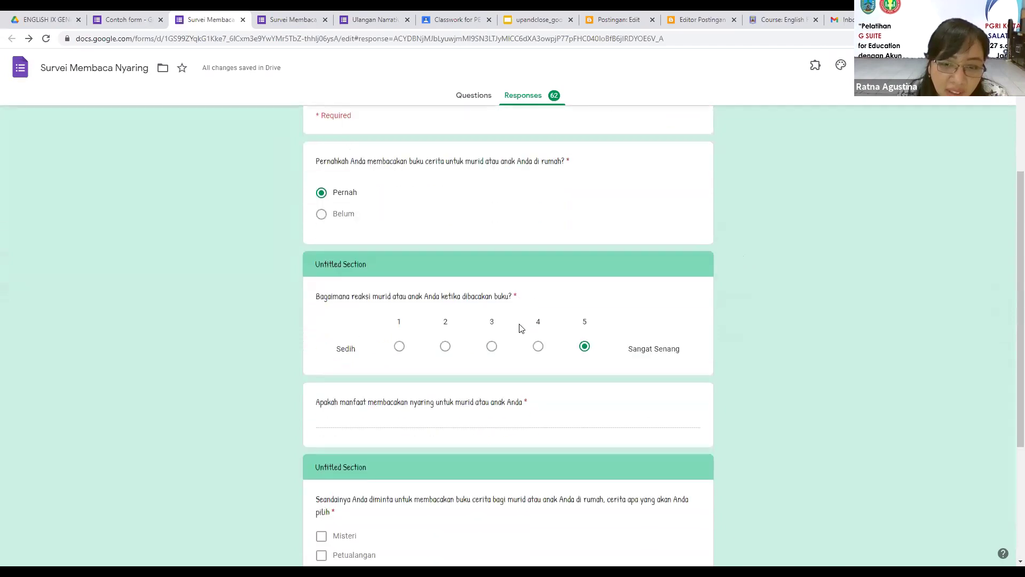
pyautogui.scroll(-2, 521, 327)
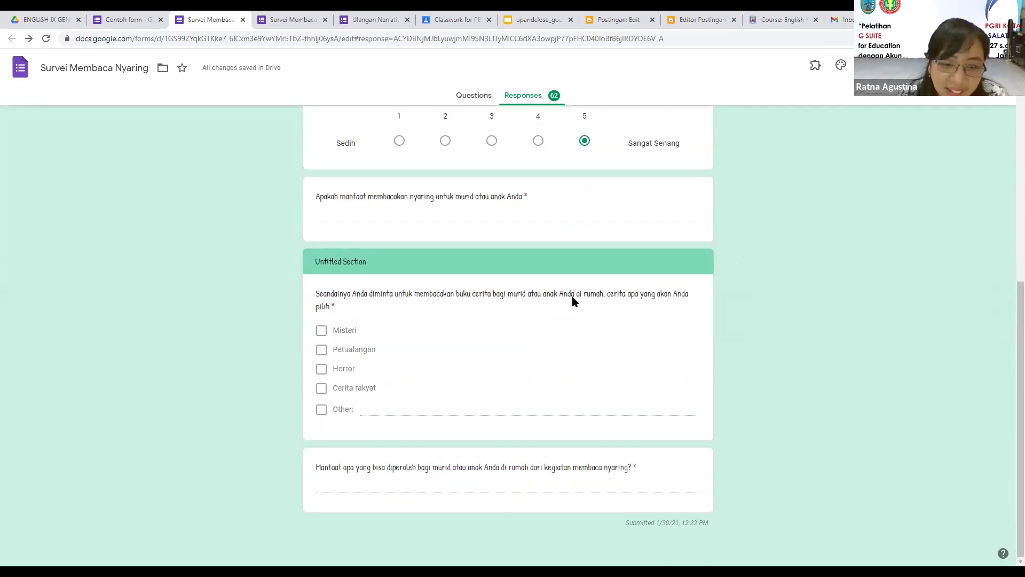
pyautogui.scroll(7, 563, 304)
pyautogui.scroll(1, 628, 203)
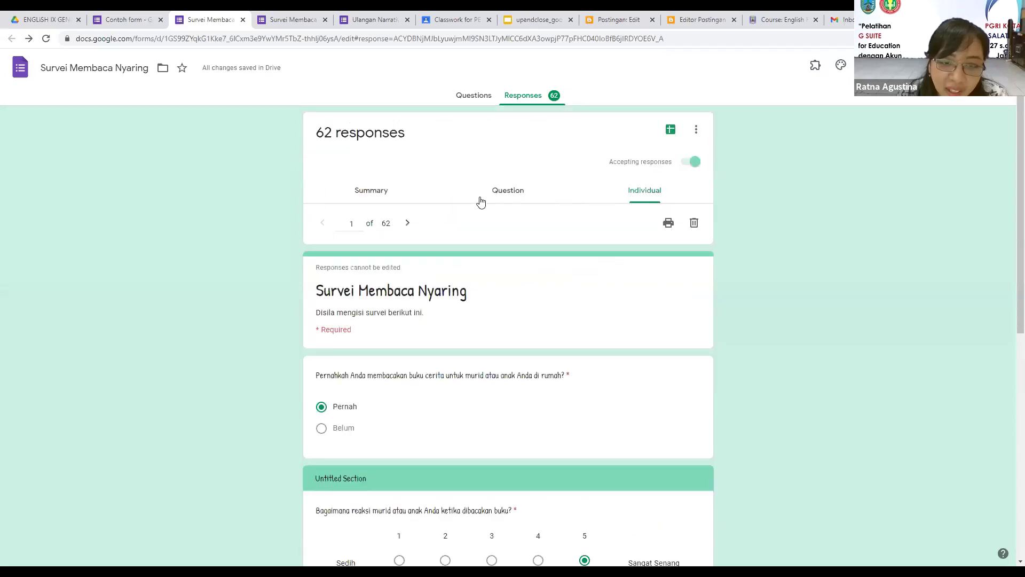
# Step: Page through individual responses 2 to 4 of 62, then begin sending responses to a spreadsheet
pyautogui.click(405, 223)
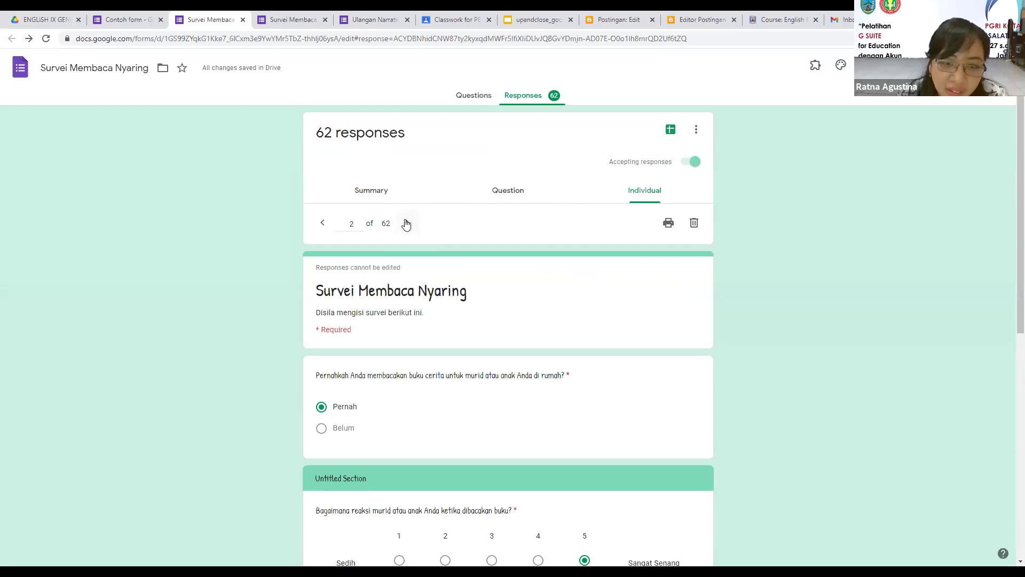
pyautogui.scroll(-4, 417, 238)
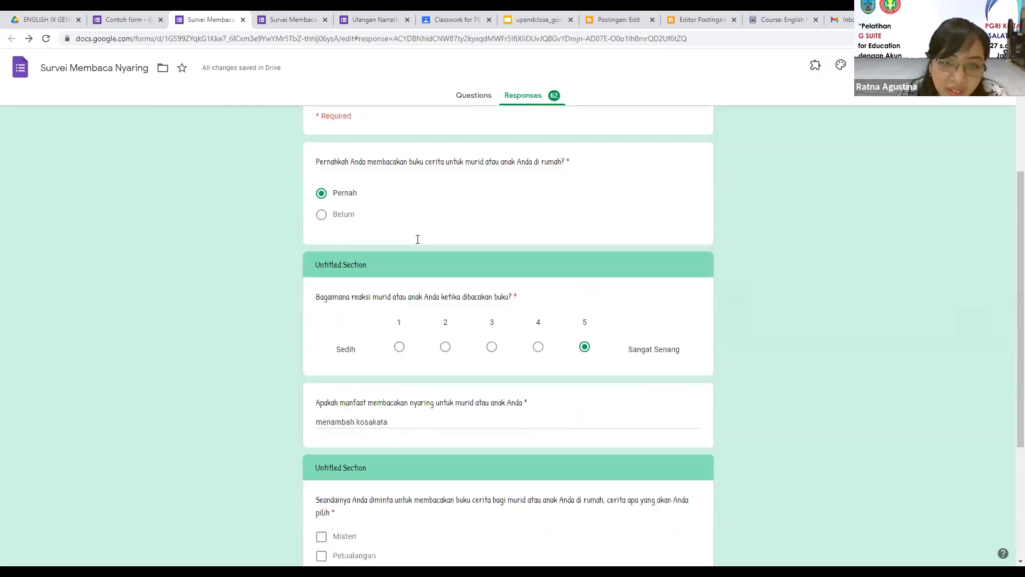
pyautogui.scroll(4, 417, 259)
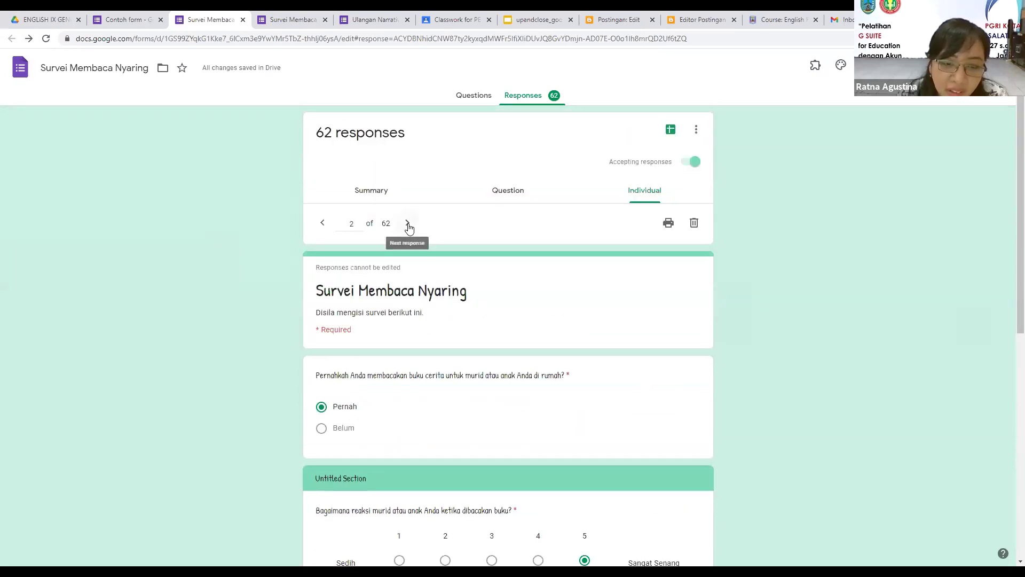
pyautogui.click(408, 224)
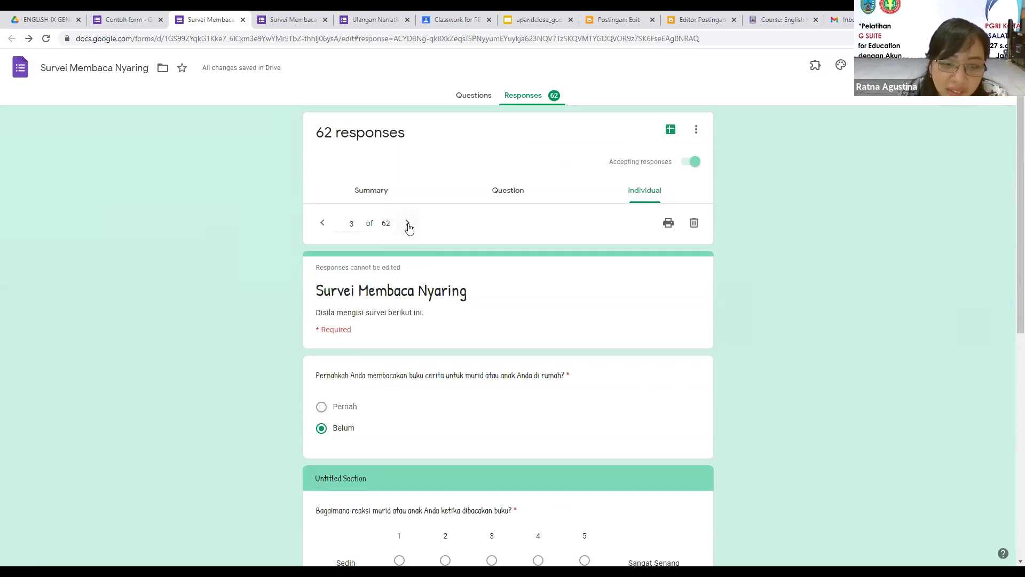
pyautogui.scroll(-3, 415, 251)
pyautogui.scroll(-3, 418, 257)
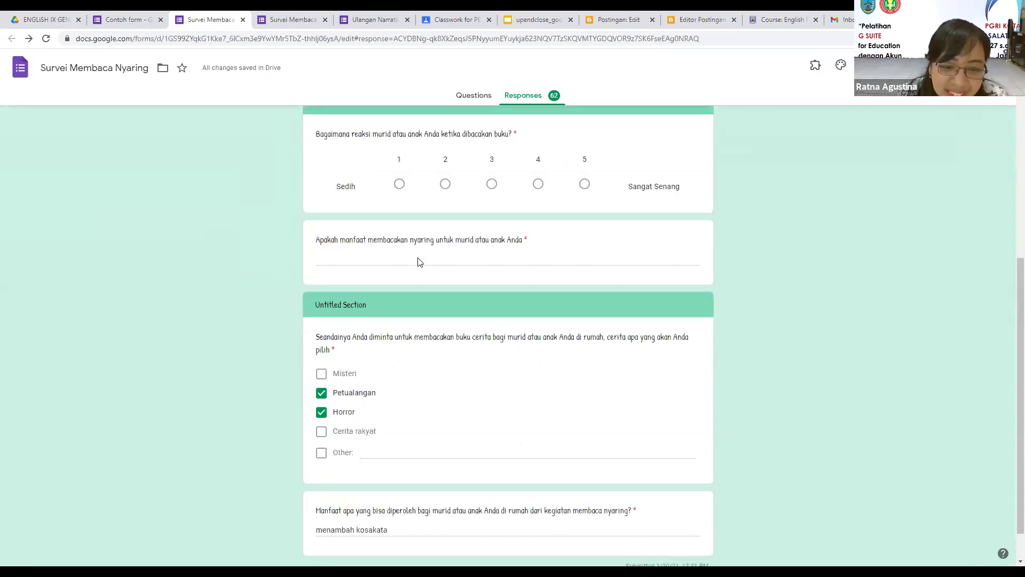
pyautogui.scroll(3, 417, 257)
pyautogui.scroll(3, 406, 213)
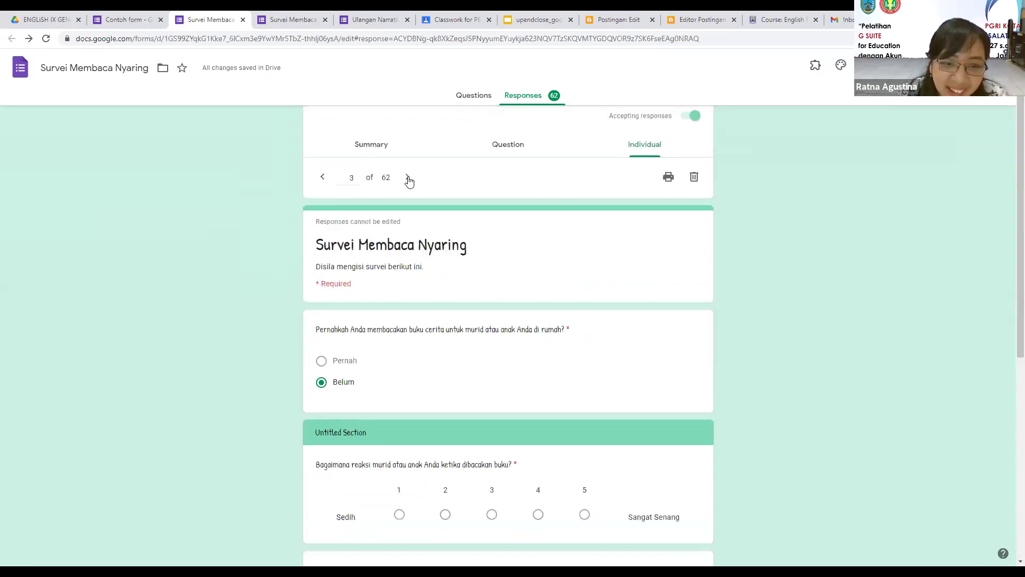
pyautogui.click(409, 182)
pyautogui.scroll(1, 518, 201)
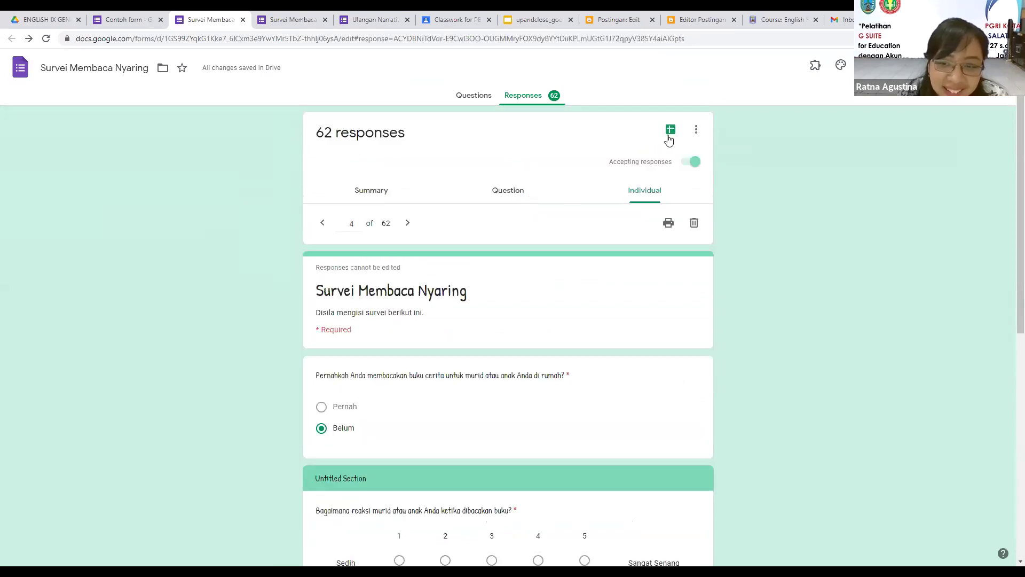
pyautogui.click(670, 130)
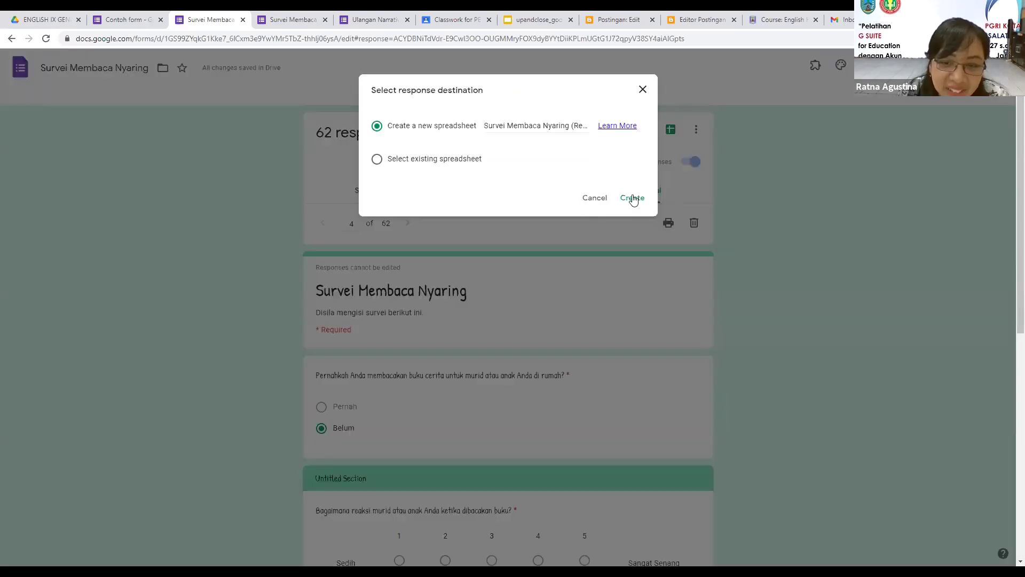
# Step: Create the Survei Membaca Nyaring (Responses) spreadsheet and narrow its columns B and C
pyautogui.click(633, 200)
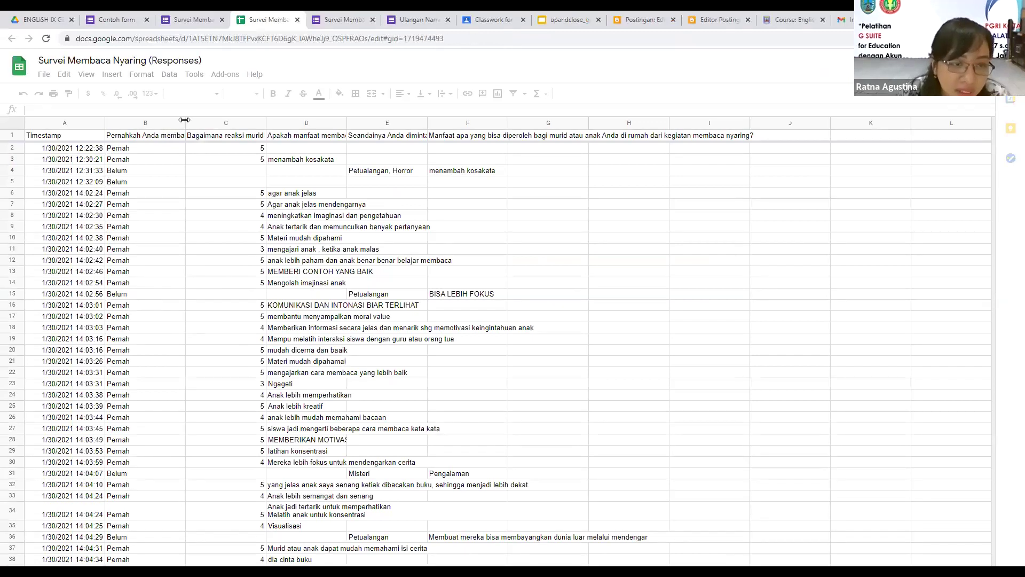
pyautogui.moveTo(171, 123); pyautogui.dragTo(167, 123)
pyautogui.moveTo(249, 123); pyautogui.dragTo(230, 123)
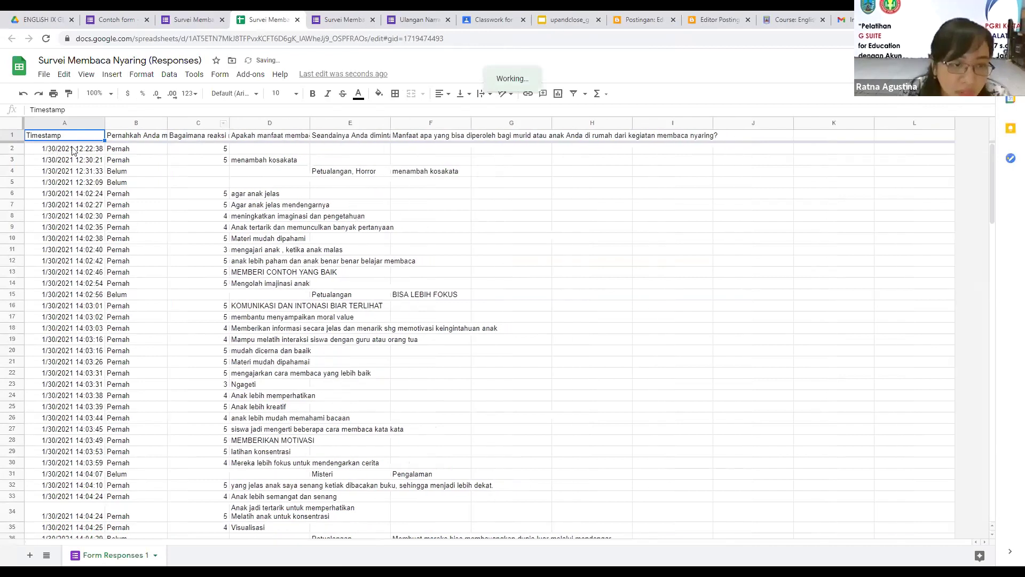
pyautogui.scroll(-1, 85, 230)
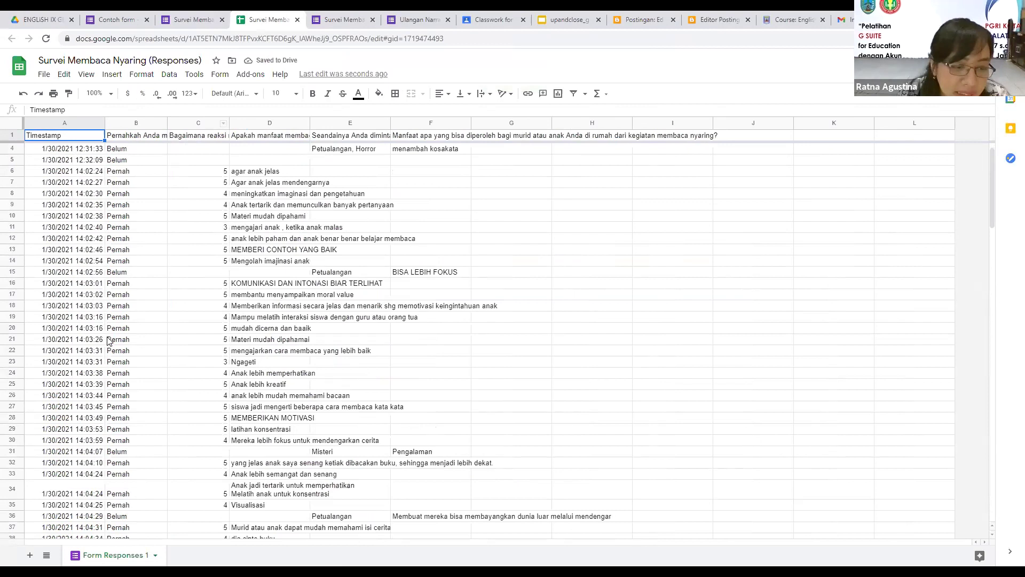
pyautogui.scroll(1, 110, 342)
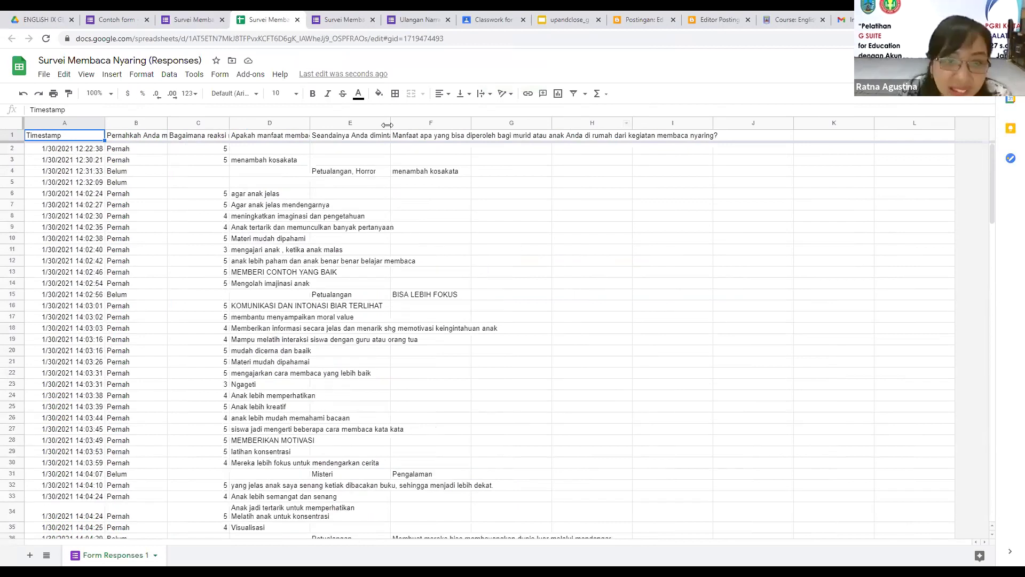
# Step: Select the Narrative - January 7 form in the ENGLISH IX GENAP 20-21 Drive folder
pyautogui.click(51, 16)
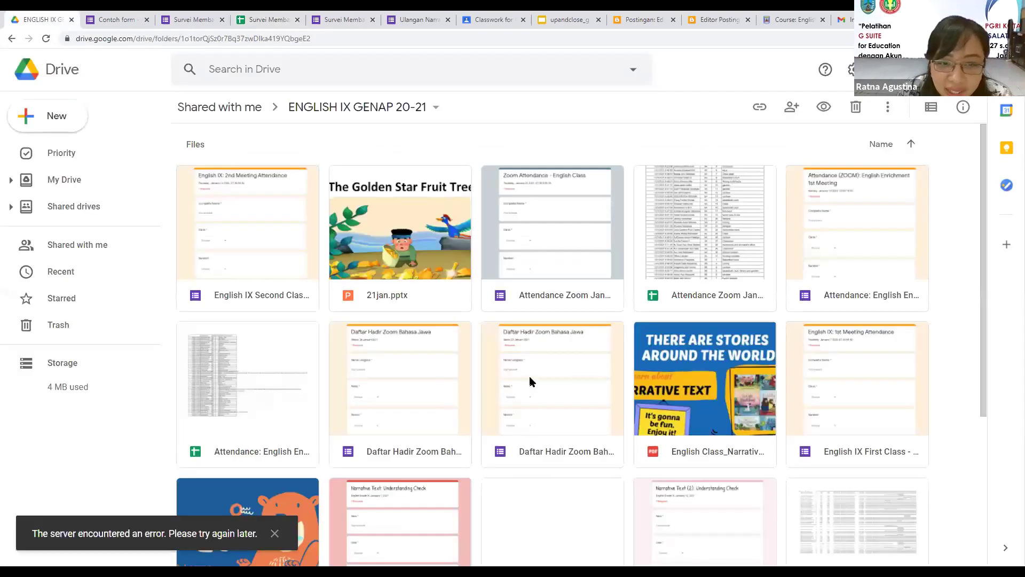
pyautogui.scroll(-1, 530, 375)
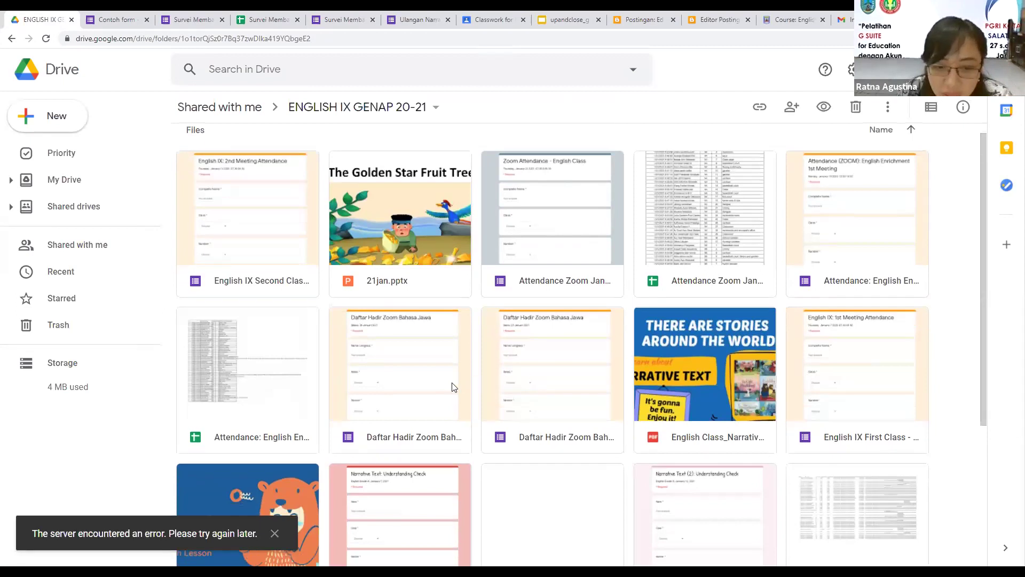
pyautogui.scroll(-2, 430, 393)
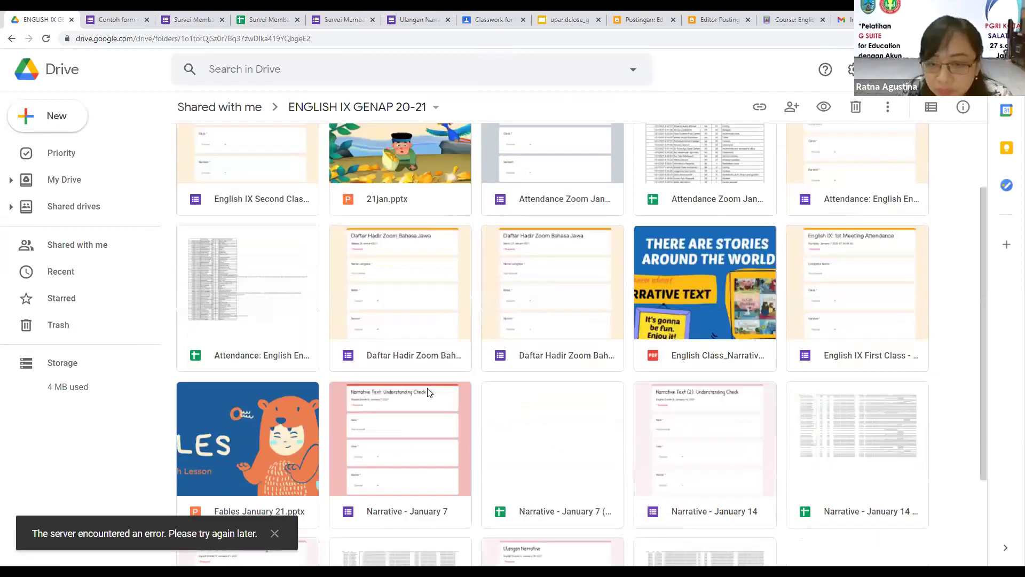
pyautogui.scroll(-1, 429, 393)
pyautogui.scroll(-1, 430, 393)
pyautogui.click(430, 391)
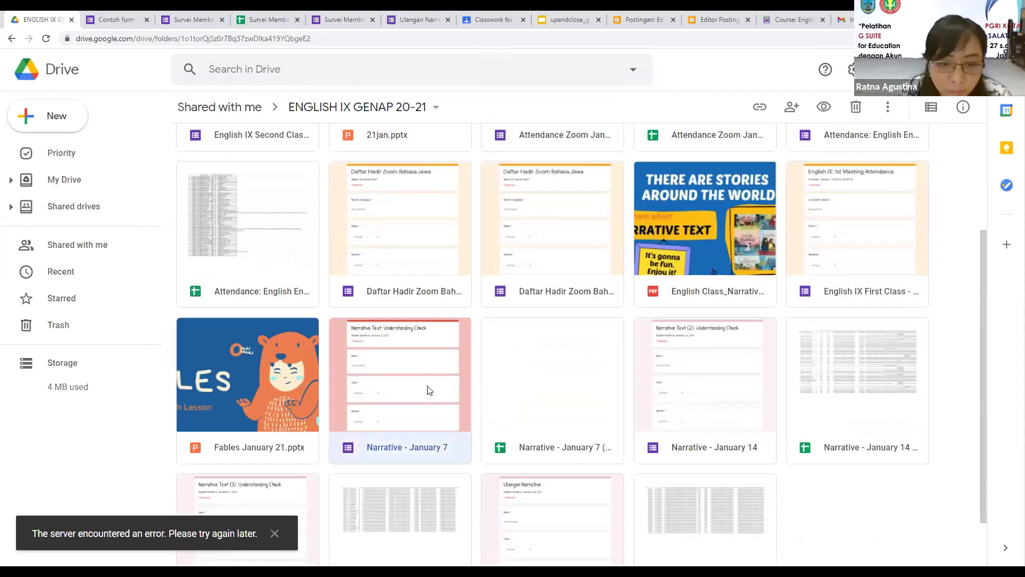
# Step: Open the Narrative - January 7 form, check its 271 responses, and open their linked spreadsheet
pyautogui.doubleClick(431, 391)
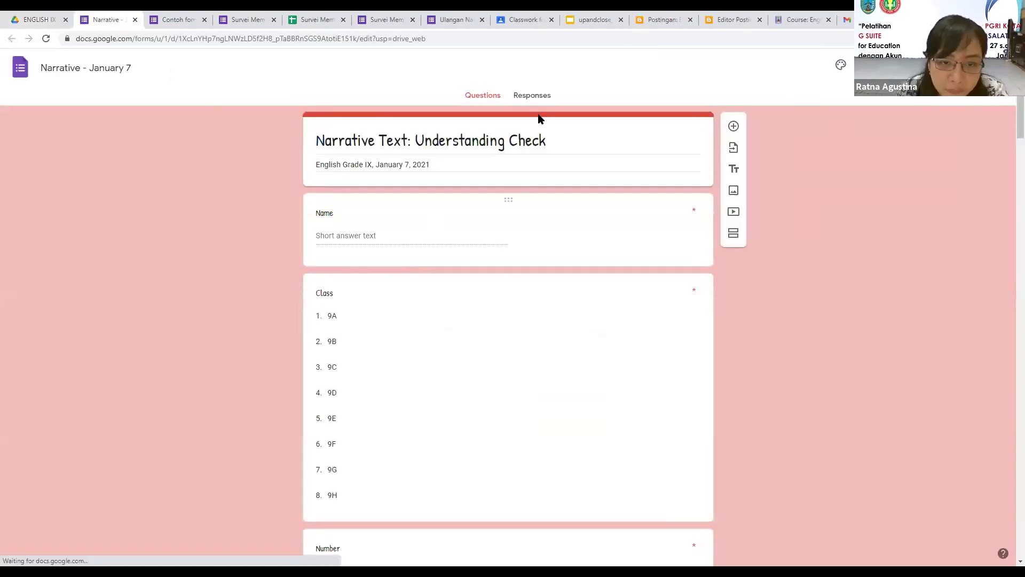
pyautogui.scroll(-10, 901, 289)
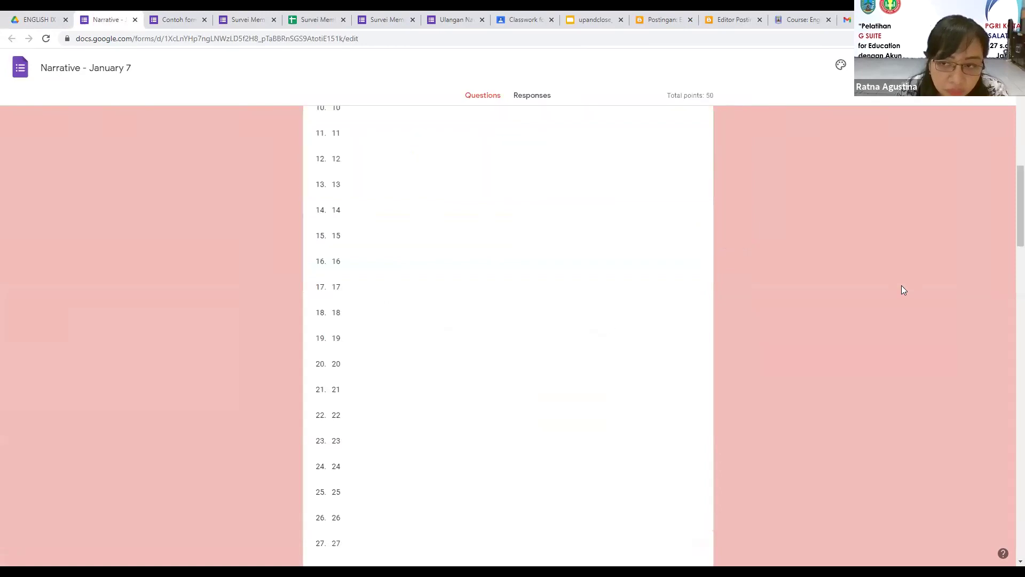
pyautogui.scroll(-10, 901, 290)
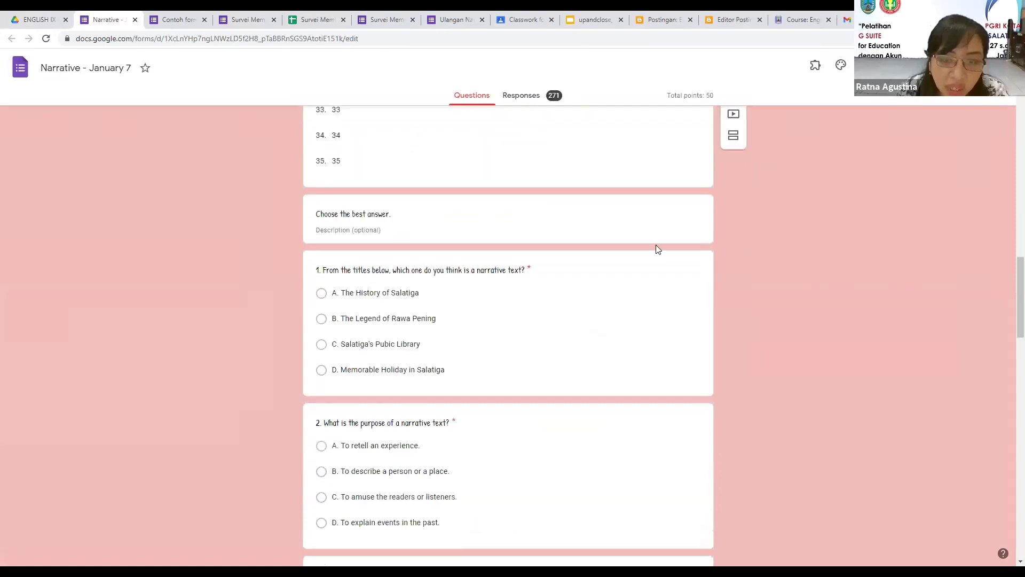
pyautogui.click(530, 97)
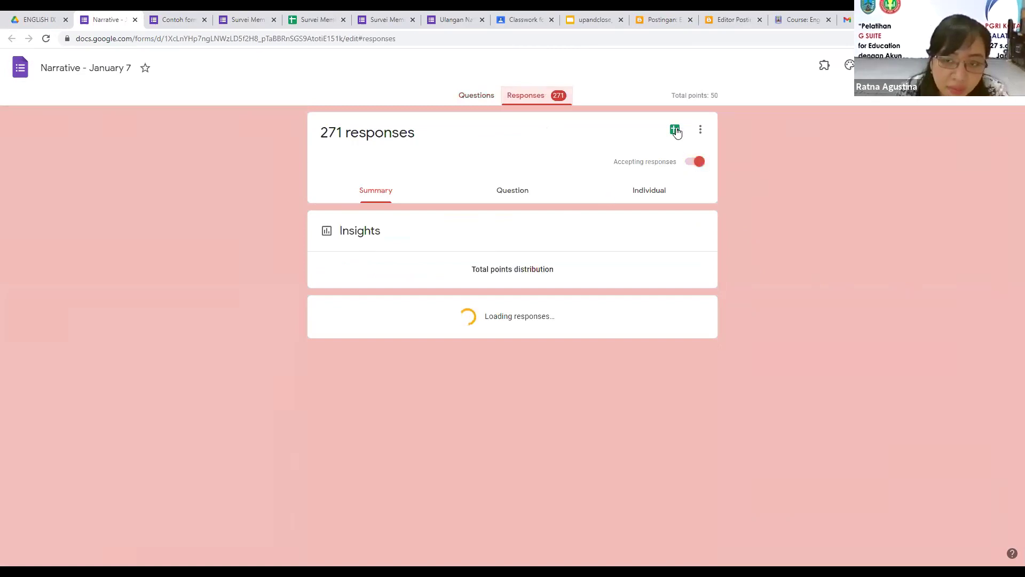
pyautogui.click(676, 133)
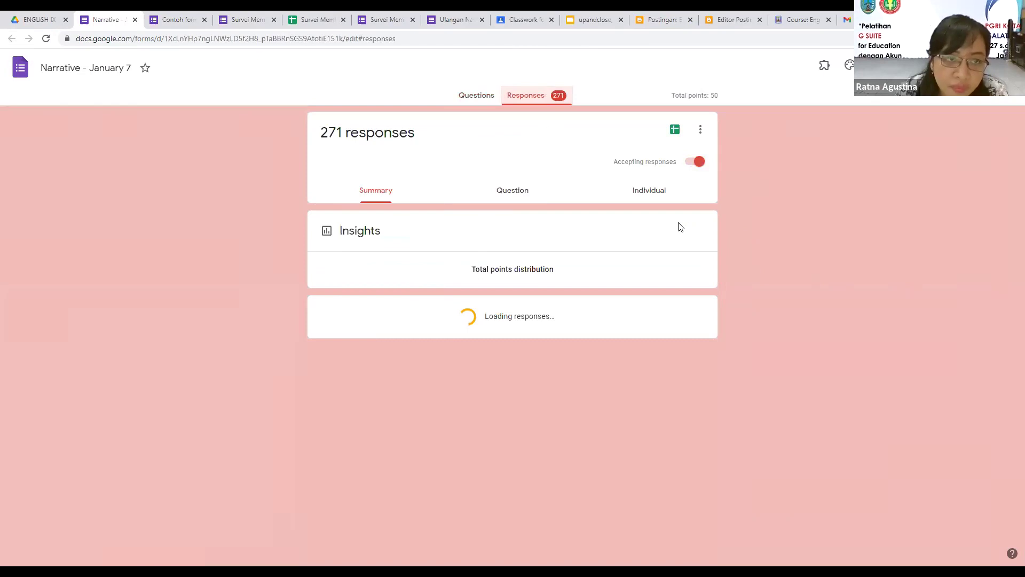
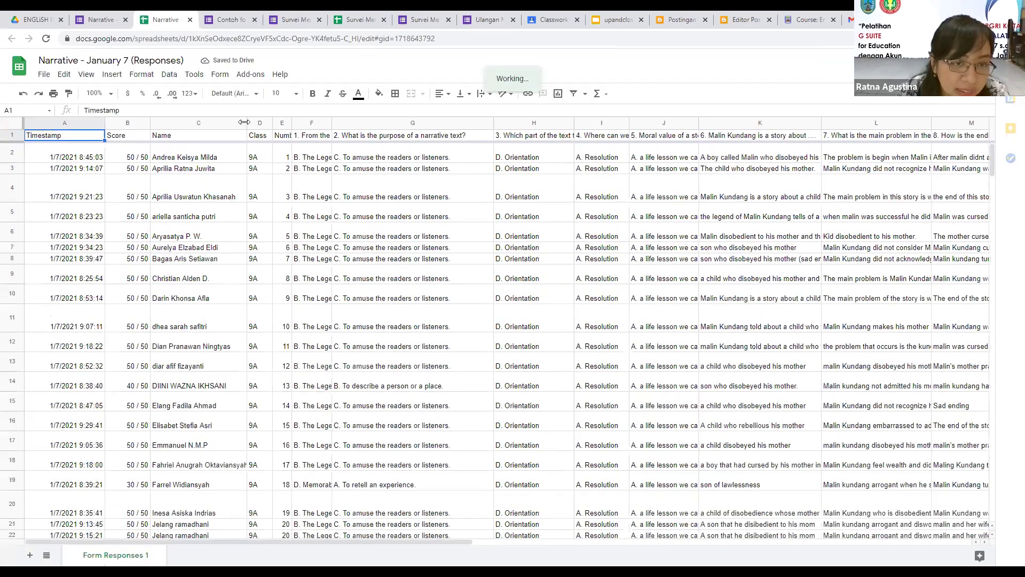
# Step: Hide column C (Name) in the responses sheet with Ctrl+Alt+0, then select the whole sheet
pyautogui.click(179, 124)
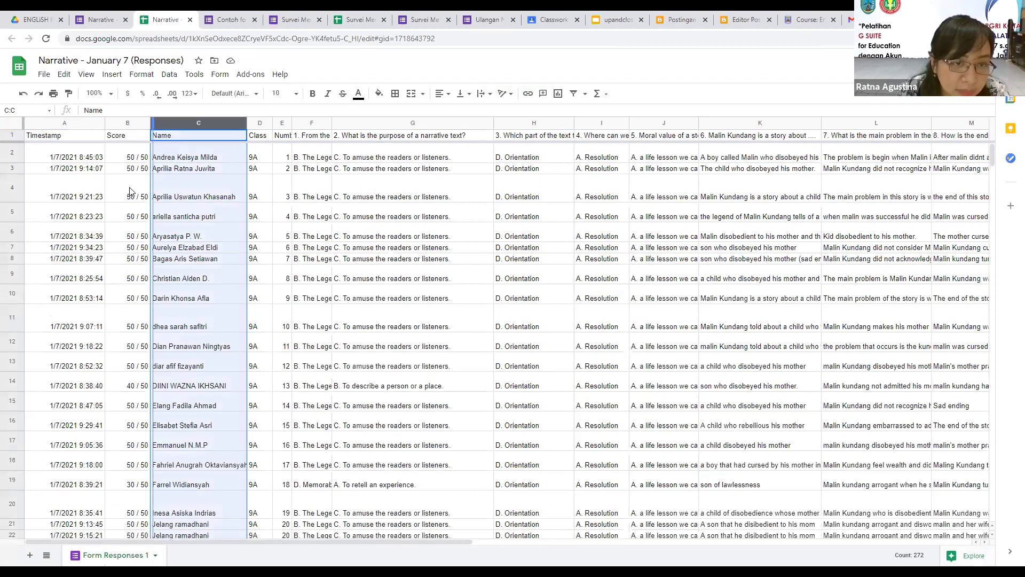
pyautogui.hotkey('ctrl', 'alt', '0')
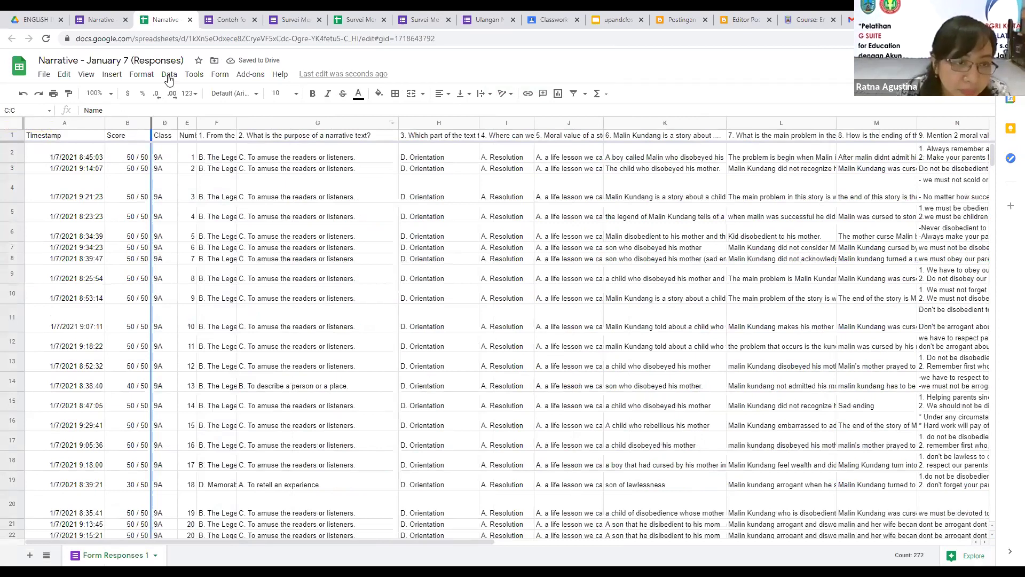
pyautogui.hotkey('ctrl', 'a')
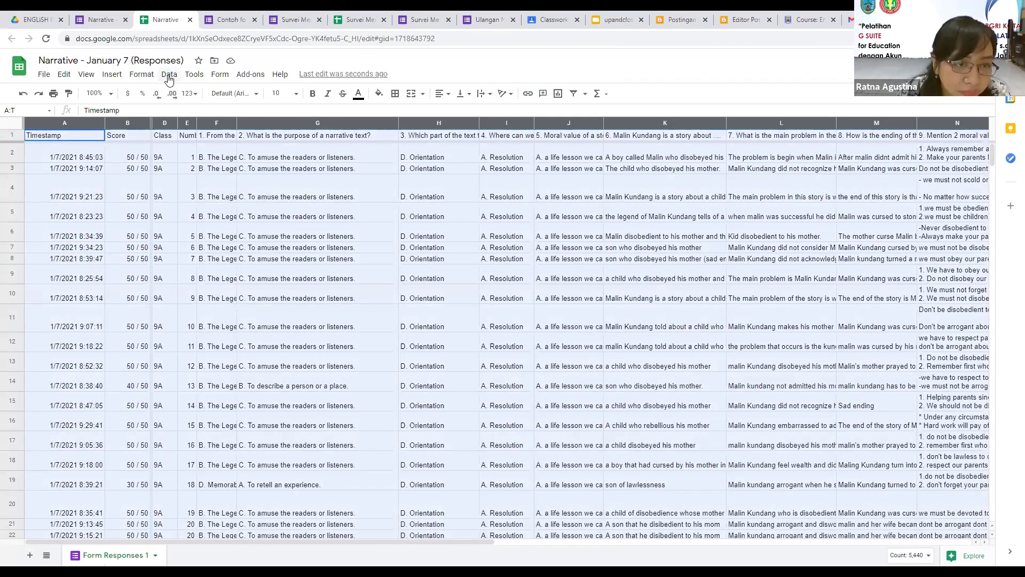
# Step: Sort range A1:T372 with a header row by Class, then Number, then Name, all A→Z
pyautogui.click(168, 75)
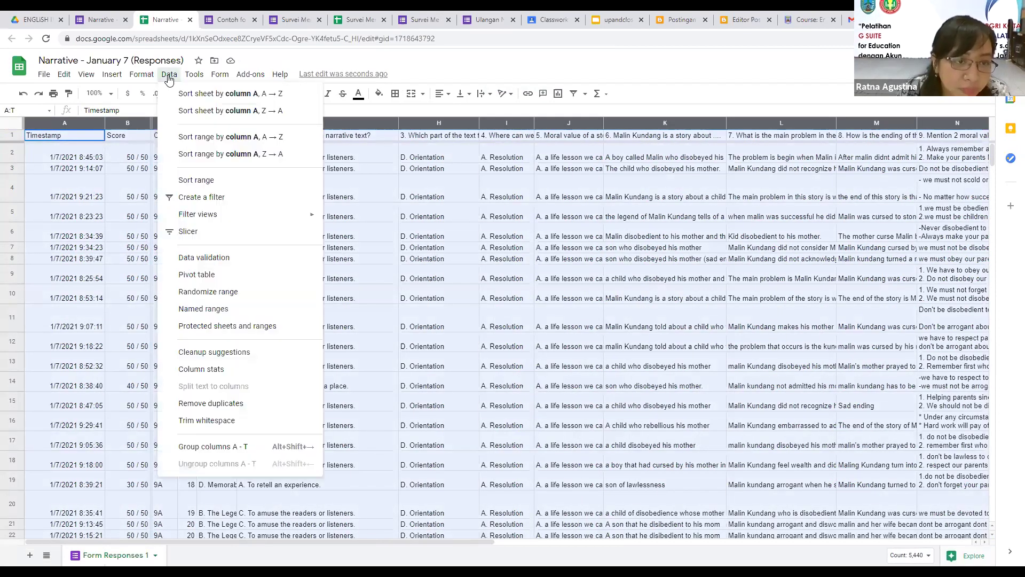
pyautogui.click(201, 182)
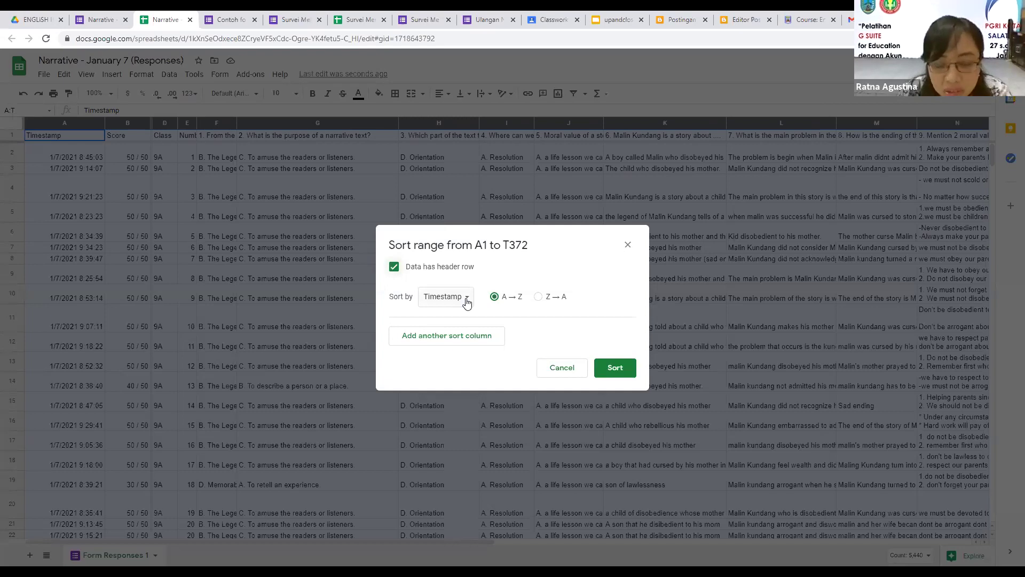
pyautogui.click(465, 298)
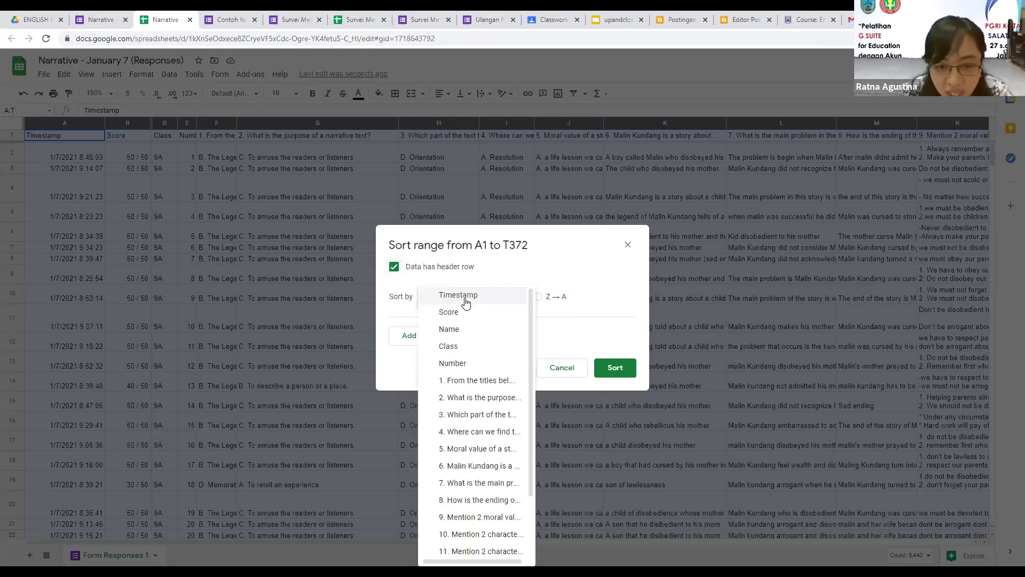
pyautogui.click(455, 352)
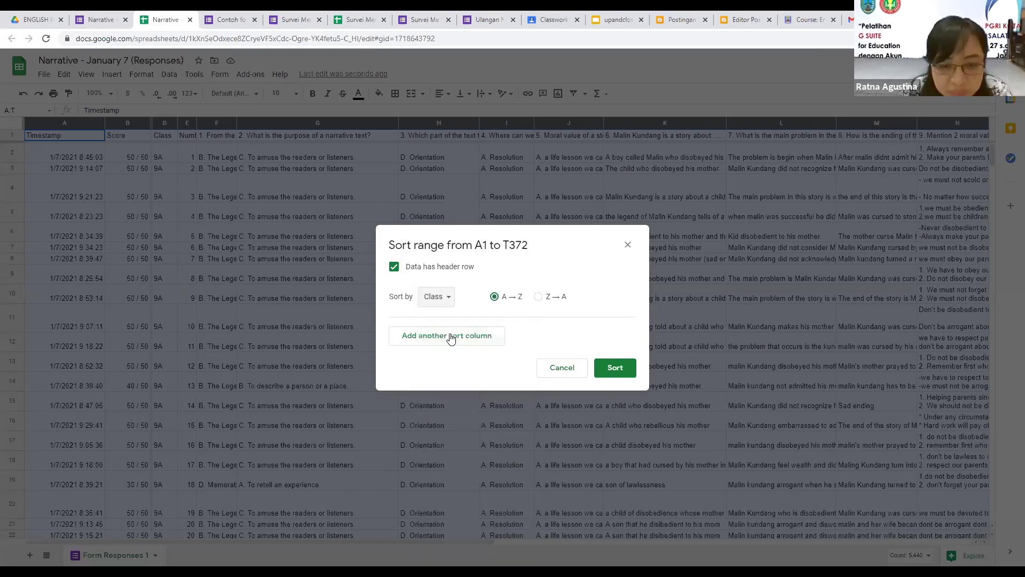
pyautogui.click(450, 336)
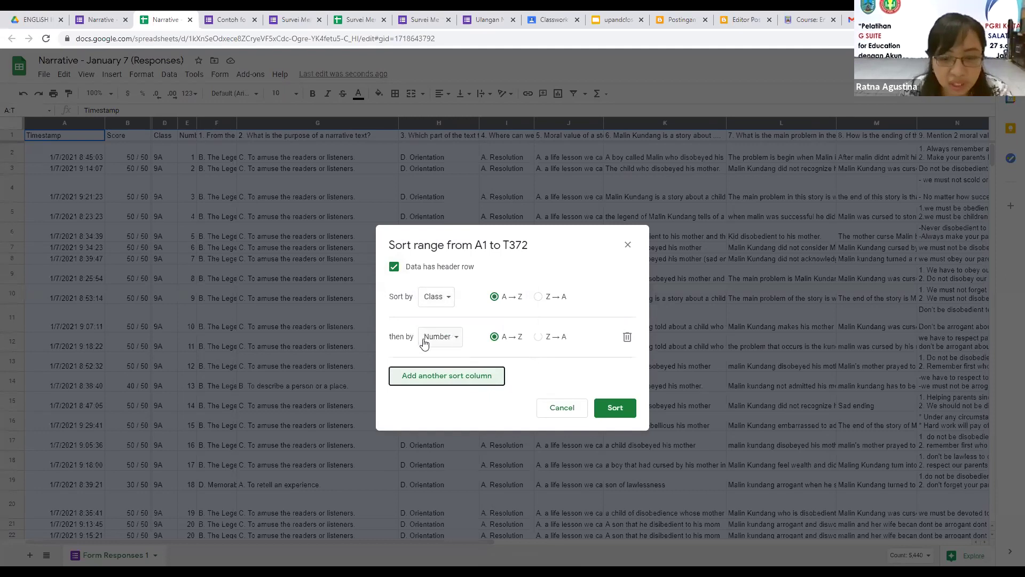
pyautogui.click(448, 376)
pyautogui.click(501, 379)
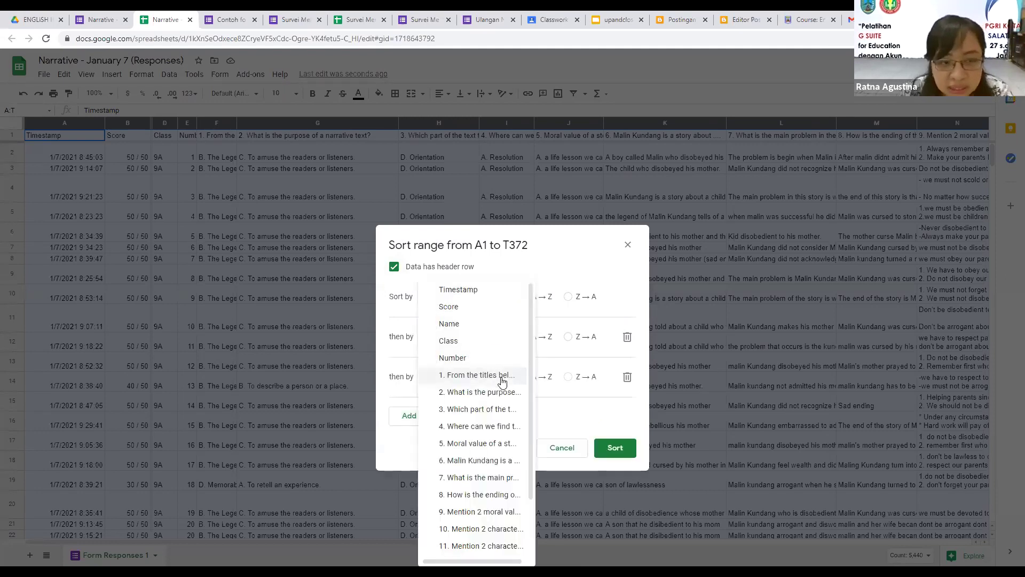
pyautogui.click(449, 323)
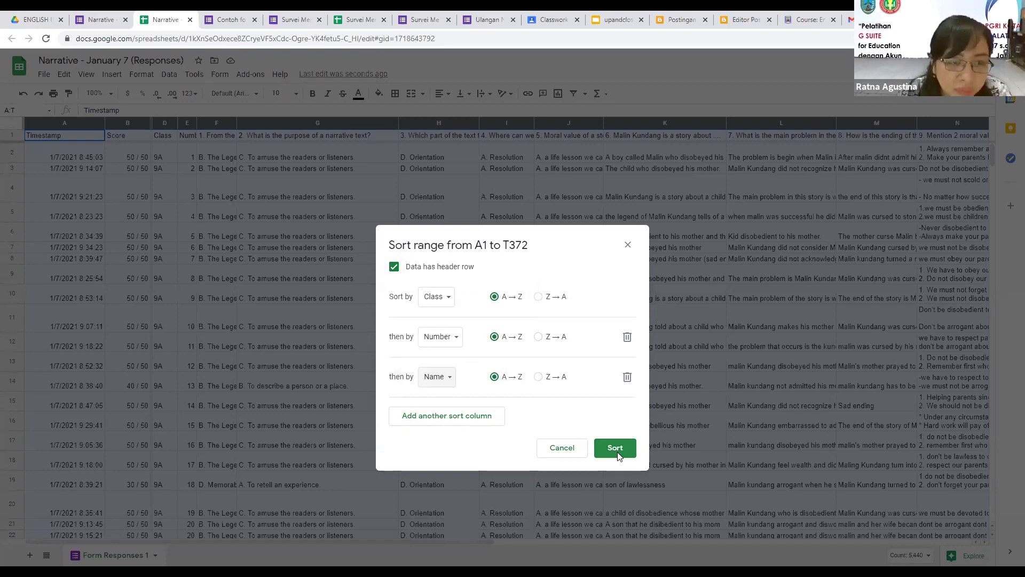
pyautogui.click(615, 448)
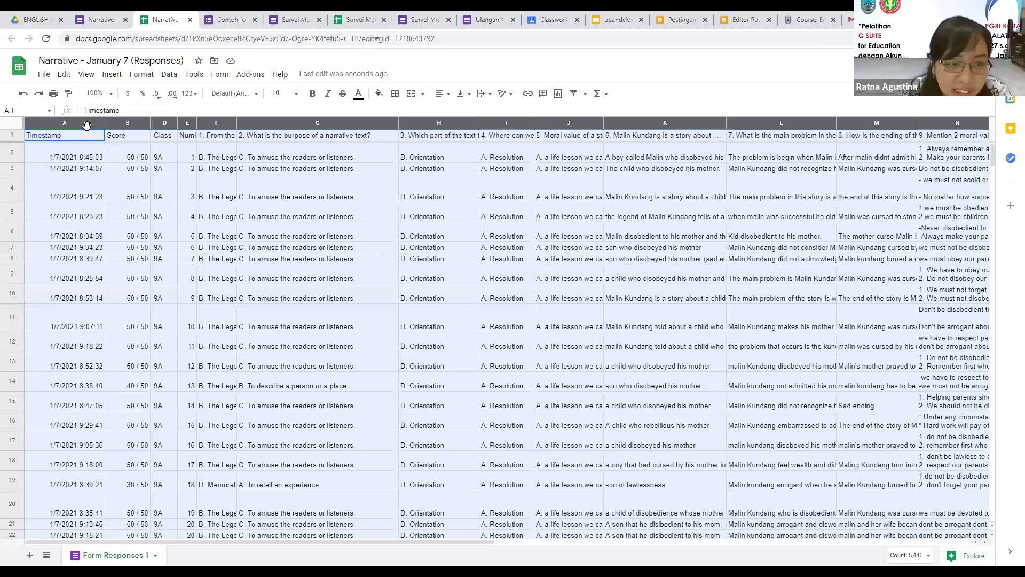
# Step: Re-sort the responses by Timestamp A→Z so rows run in chronological order
pyautogui.click(171, 76)
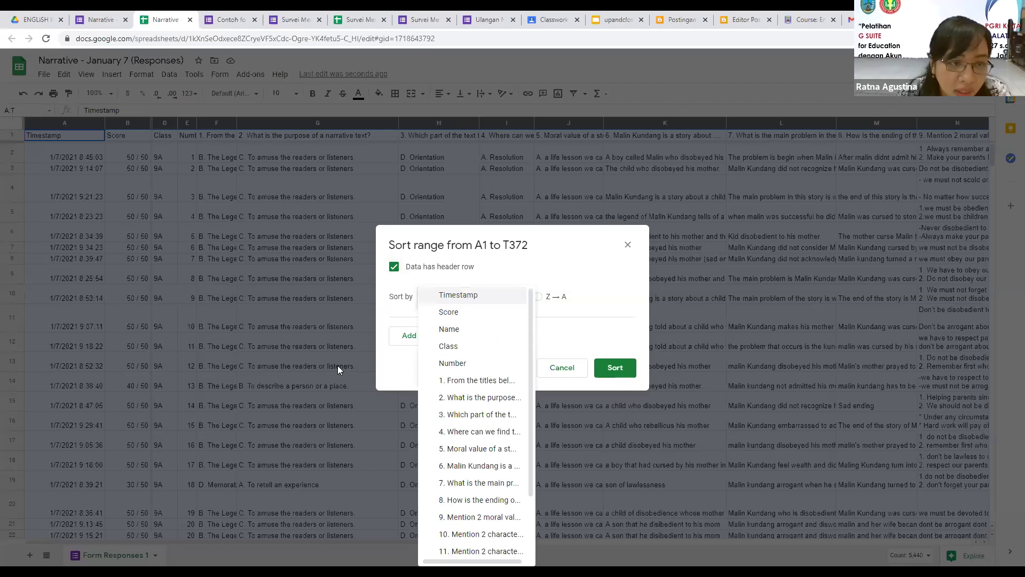
pyautogui.click(94, 166)
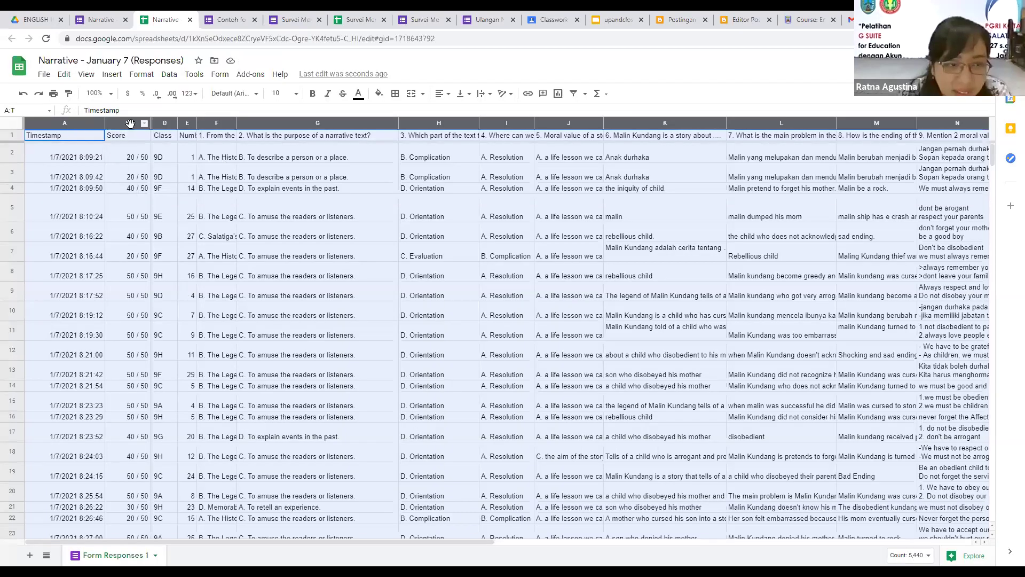
# Step: Give the Score column B Automatic number format so scores read 20, 40, 50
pyautogui.click(163, 176)
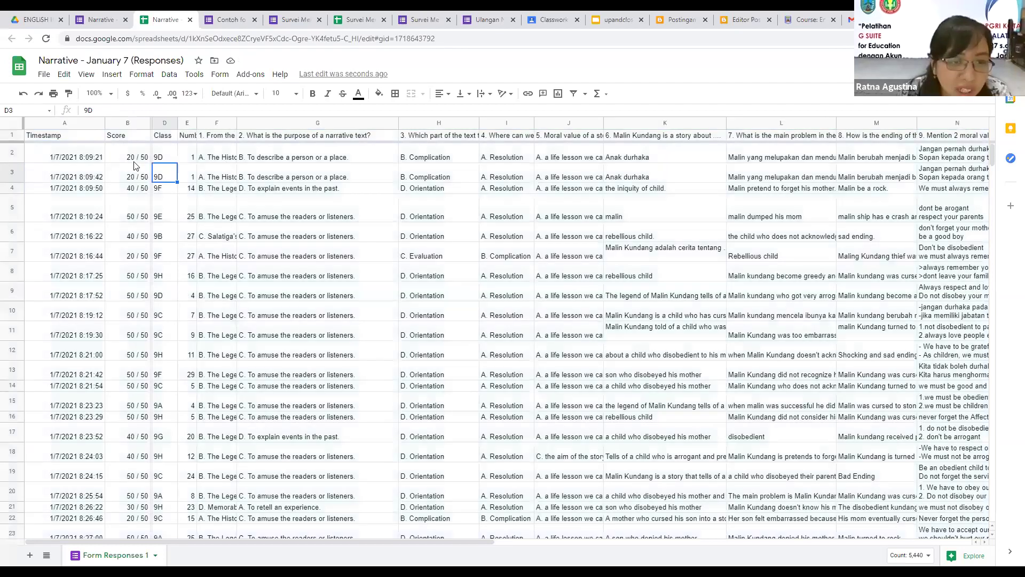
pyautogui.press('Right')
pyautogui.press('Right')
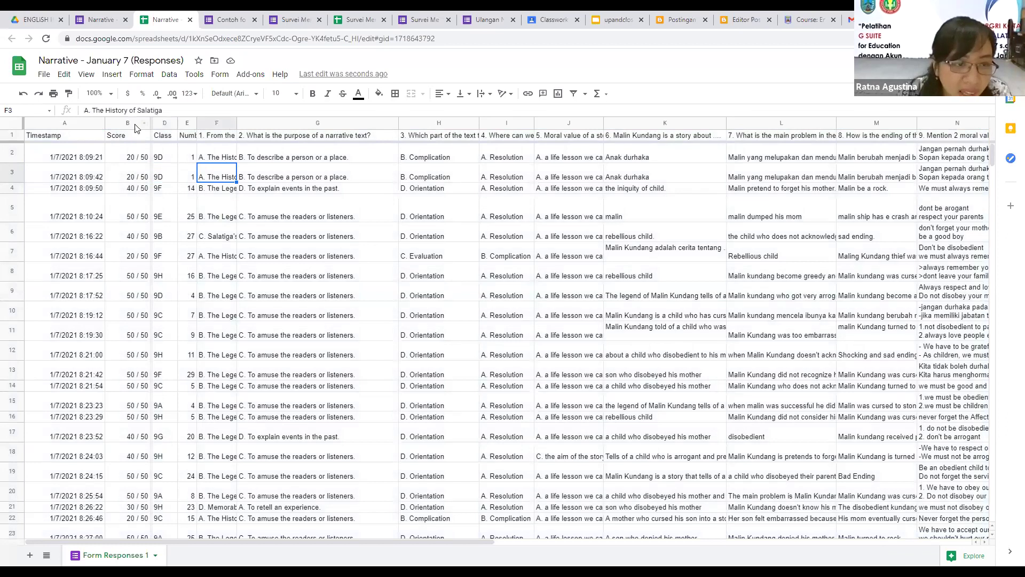
pyautogui.click(134, 123)
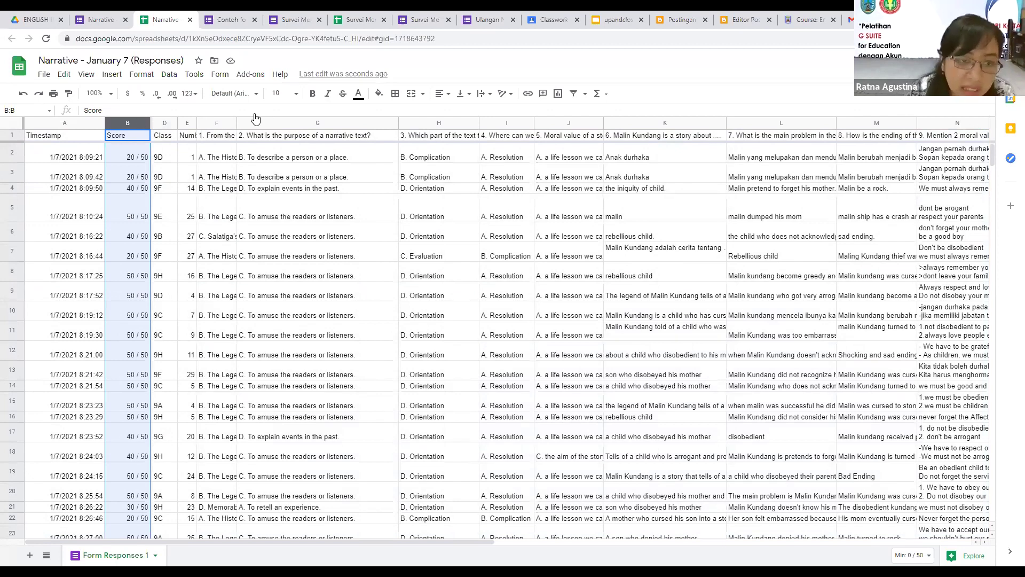
pyautogui.hotkey('ctrl', '+')
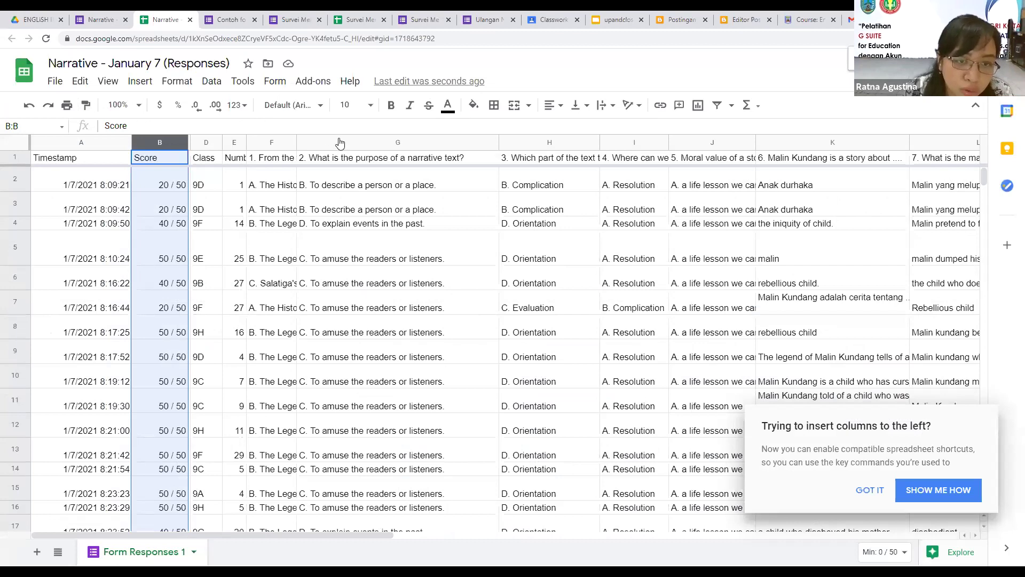
pyautogui.hotkey('ctrl', '+')
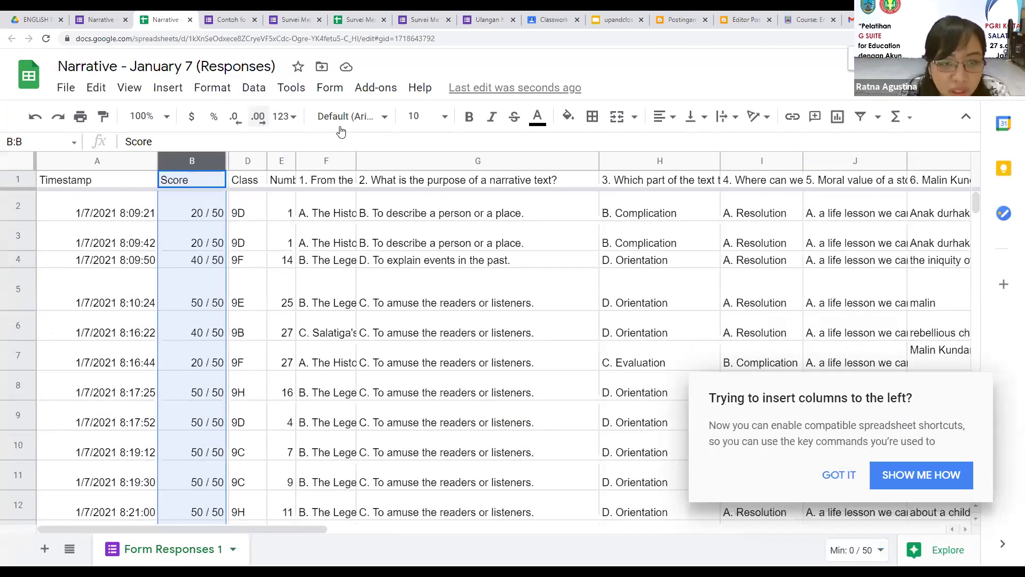
pyautogui.hotkey('ctrl', '+')
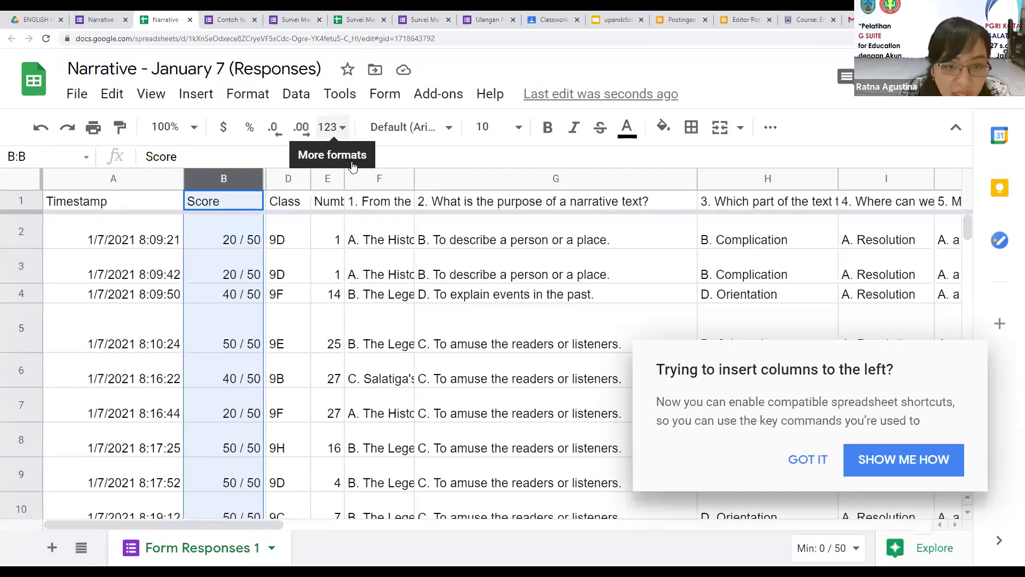
pyautogui.click(332, 127)
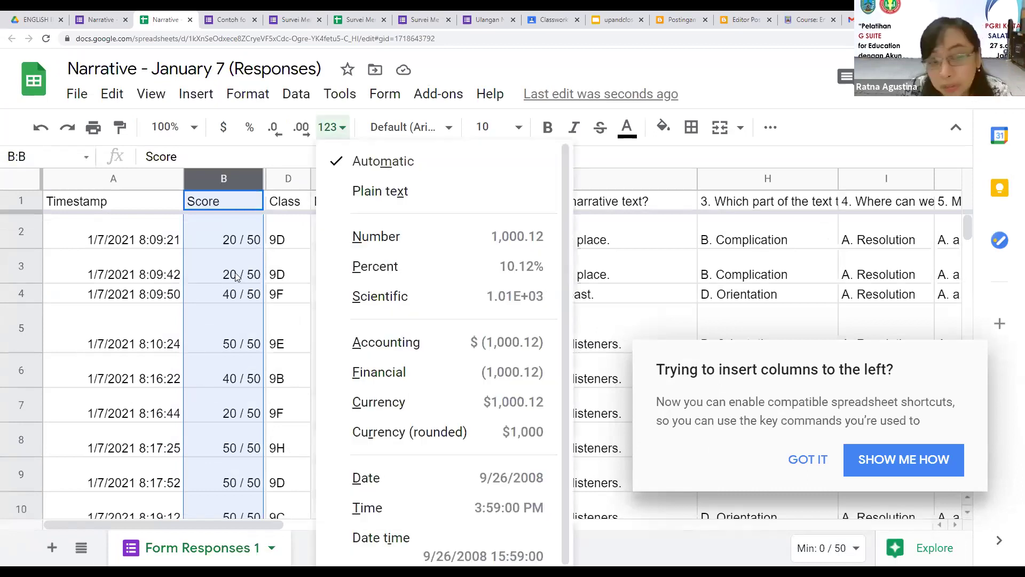
pyautogui.press('m')
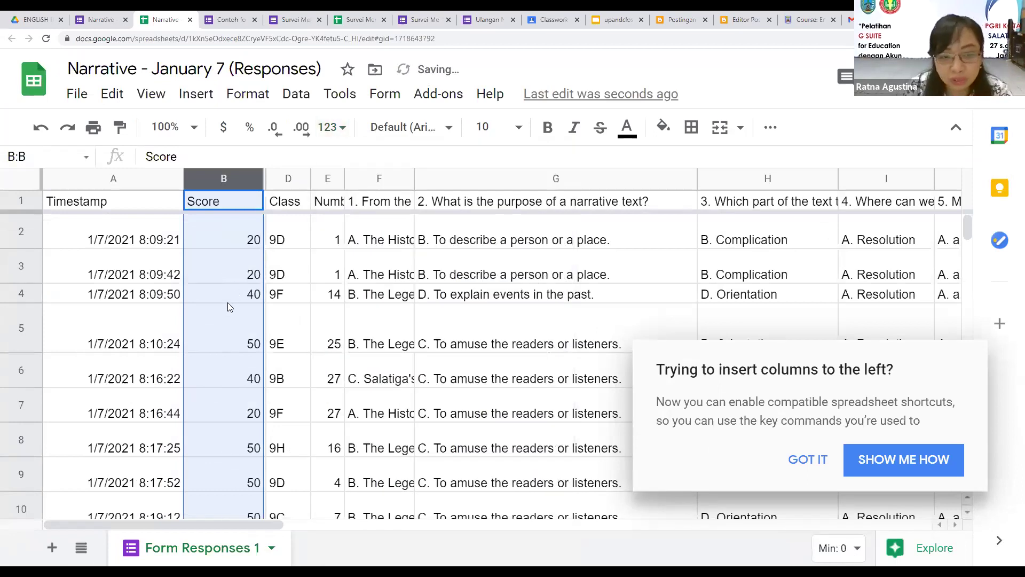
pyautogui.click(247, 272)
pyautogui.scroll(-1, 247, 318)
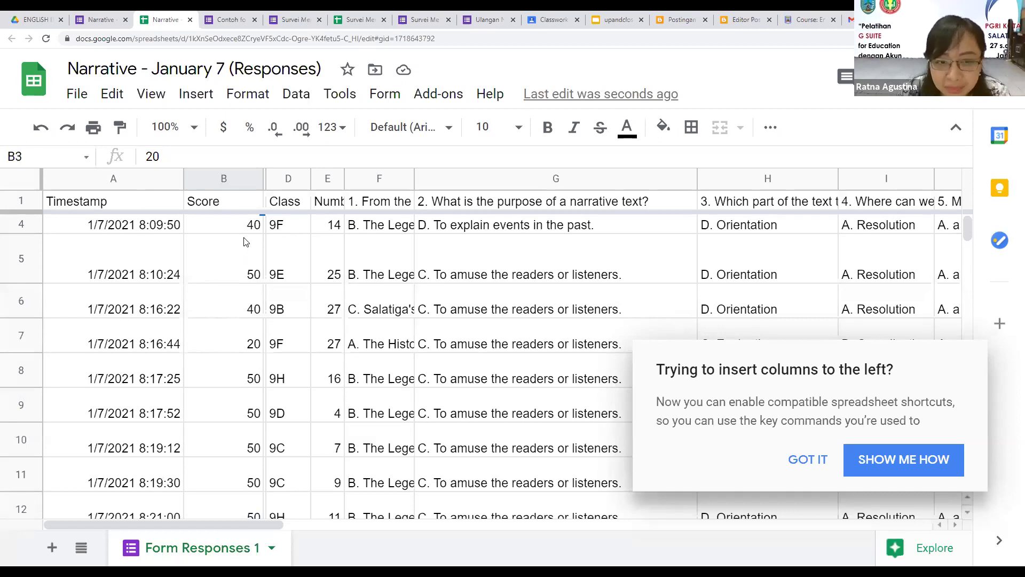
pyautogui.scroll(2, 231, 267)
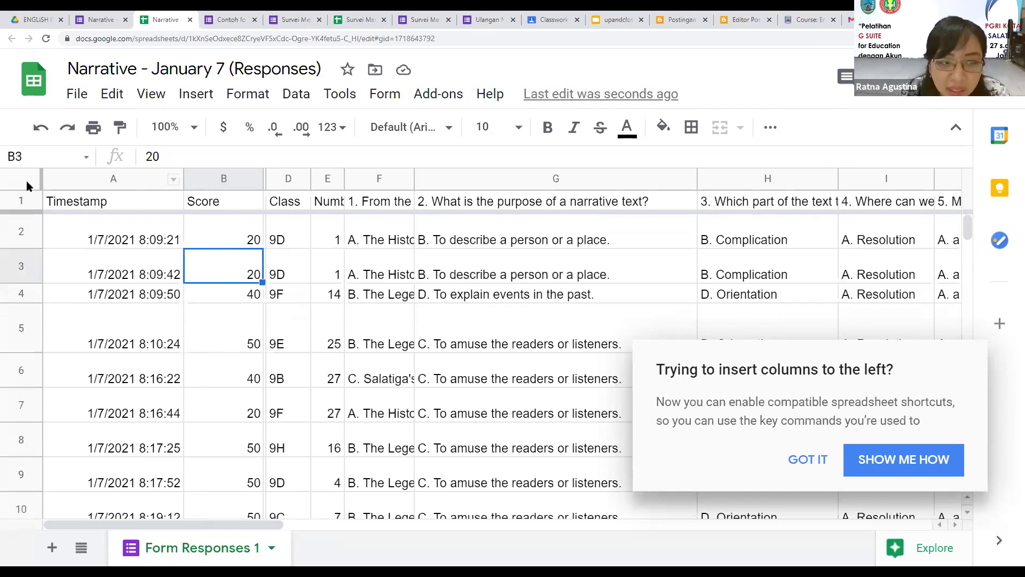
pyautogui.click(76, 103)
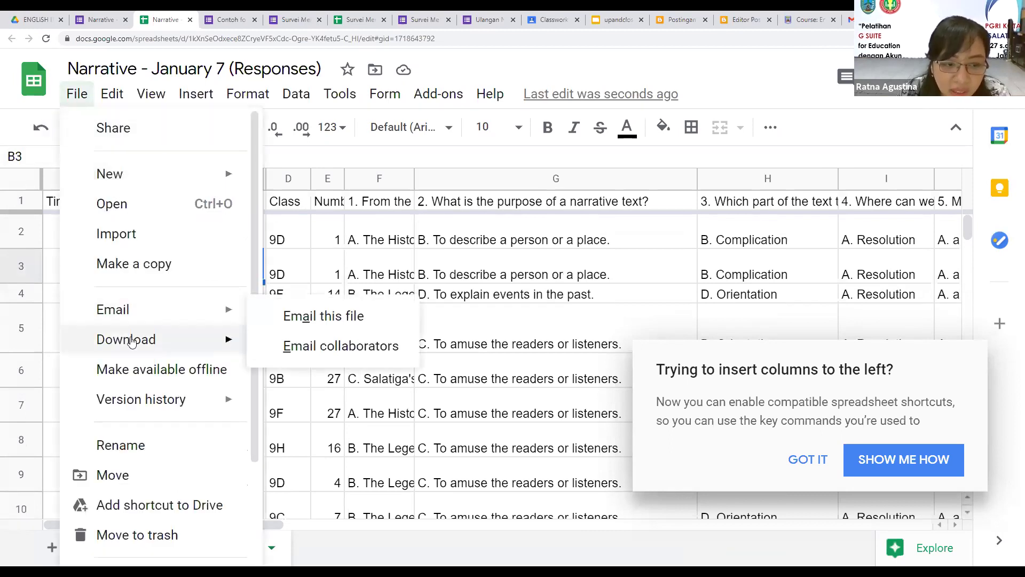
pyautogui.moveTo(149, 341)
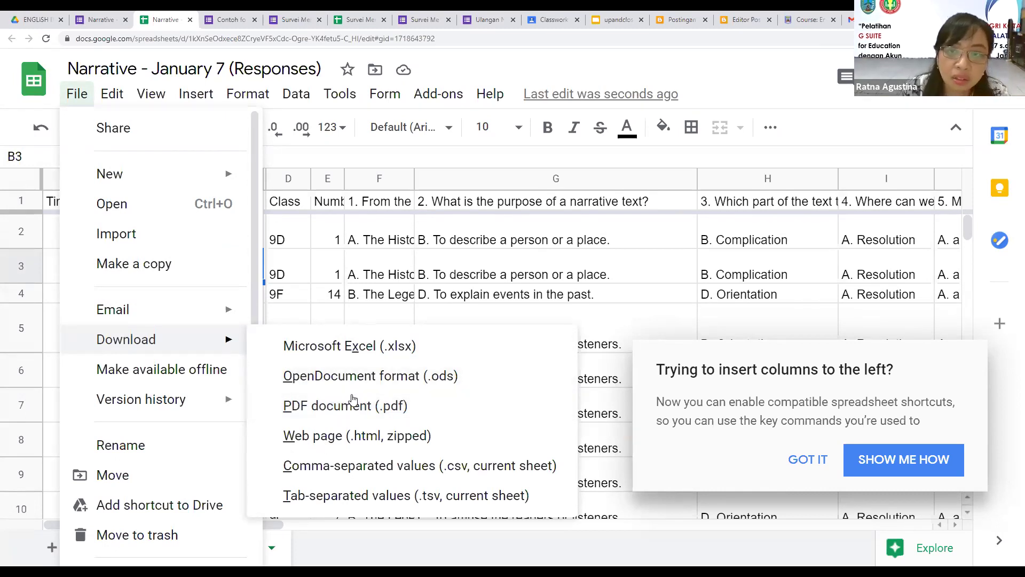
pyautogui.click(754, 147)
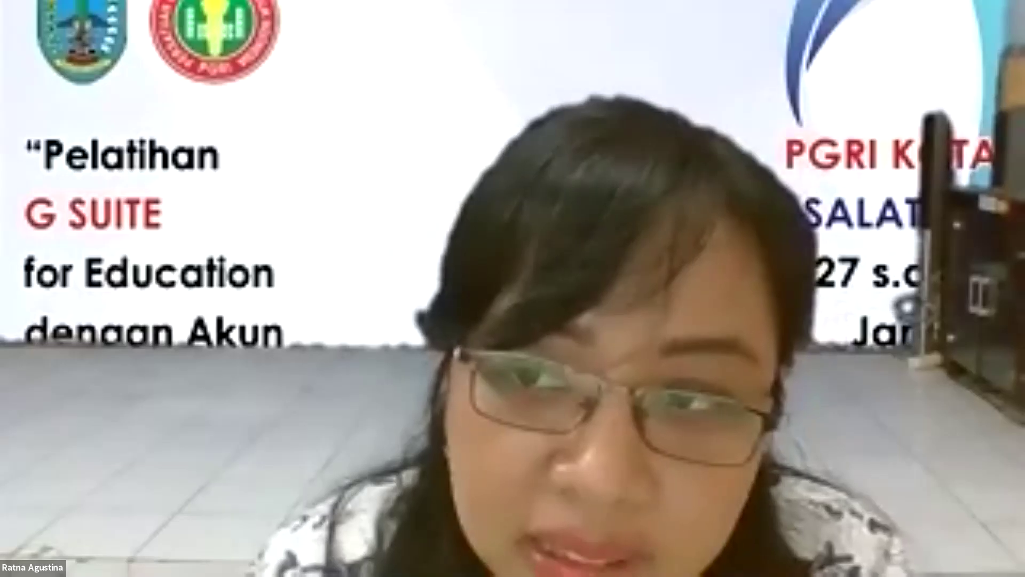